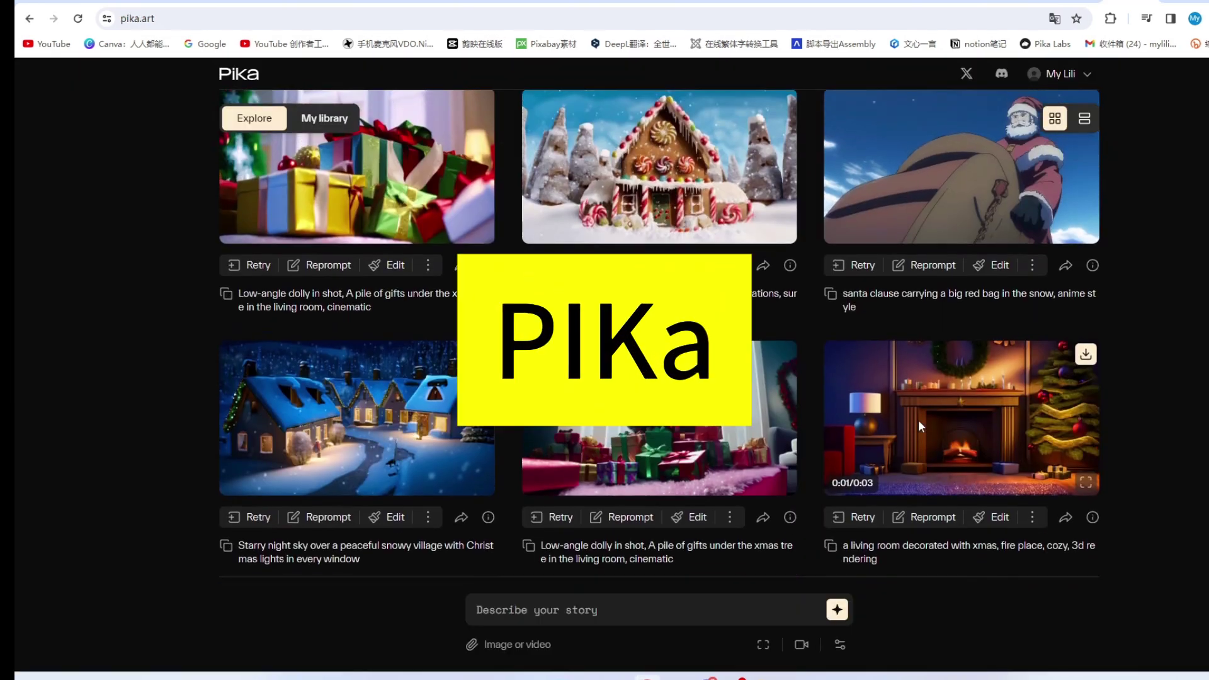
Step: Switch from Pika to Discord and look through the Midjourney character sheets of the blonde girl and the older person
scroll(918, 420, down, 2)
mouse_move(705, 677)
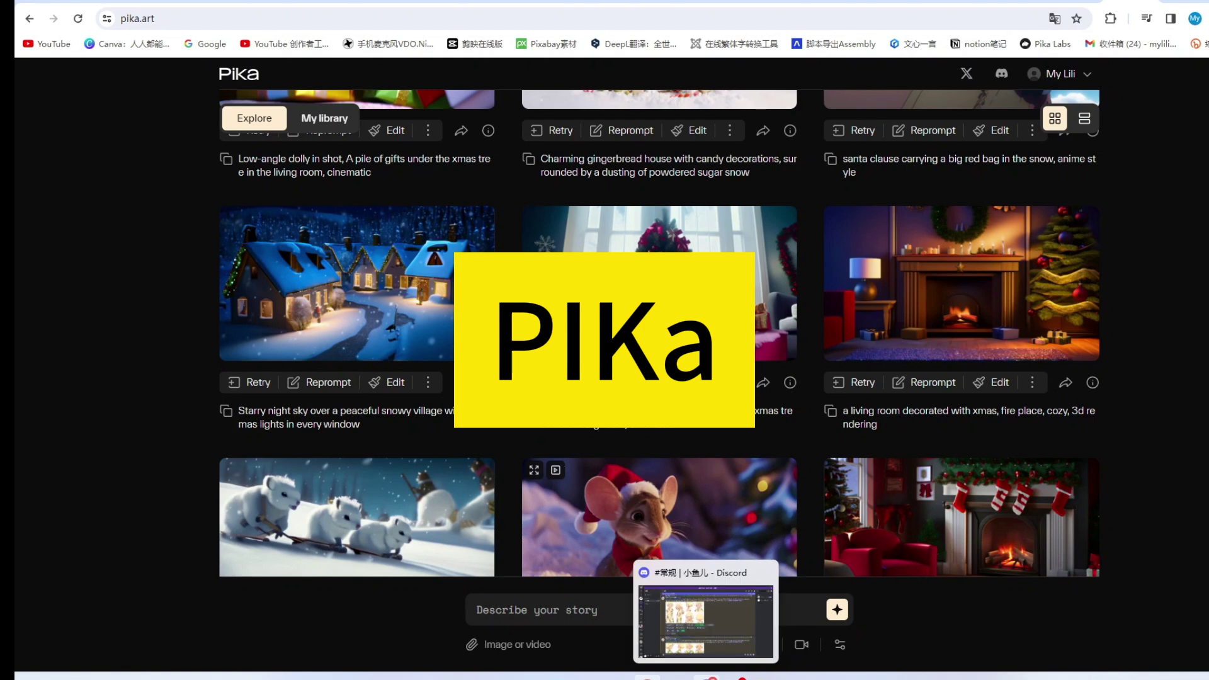
click(705, 620)
scroll(839, 426, up, 2)
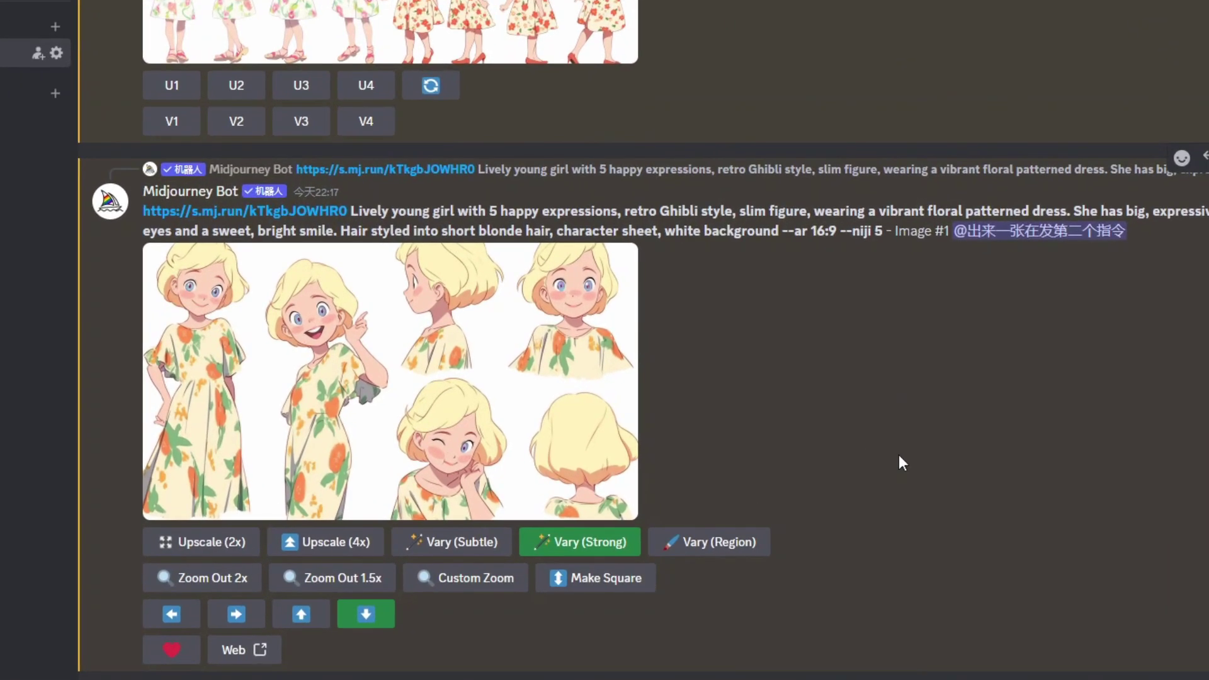
scroll(898, 456, up, 5)
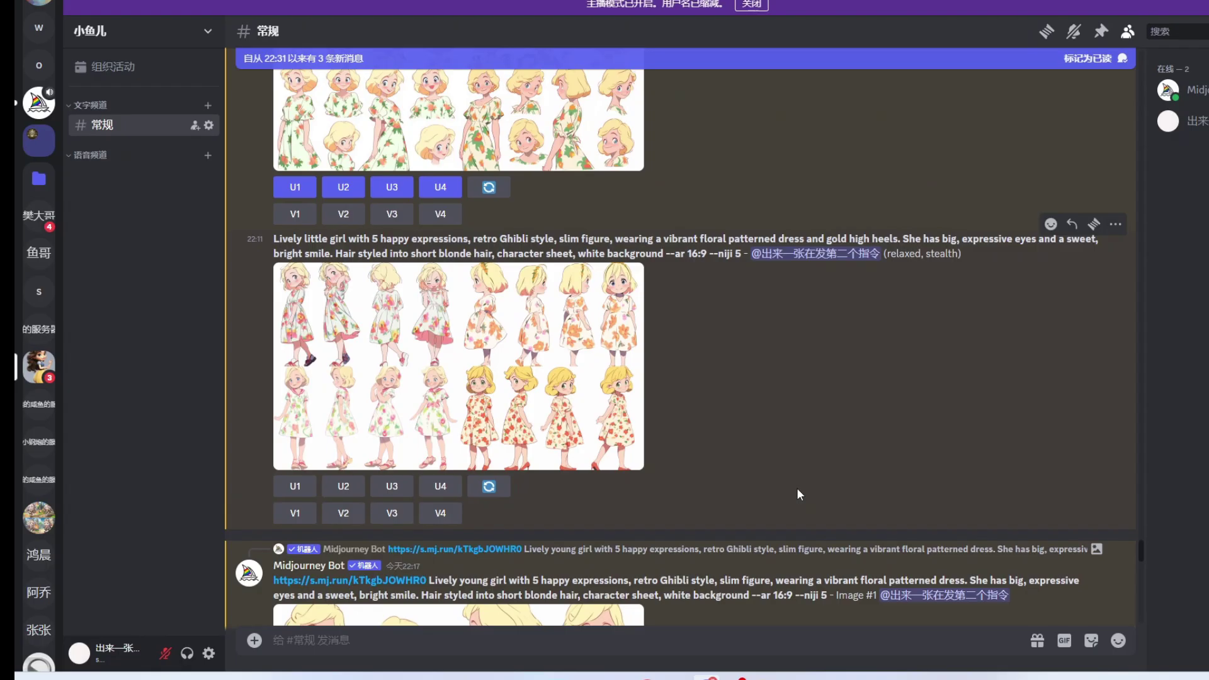
scroll(845, 454, up, 2)
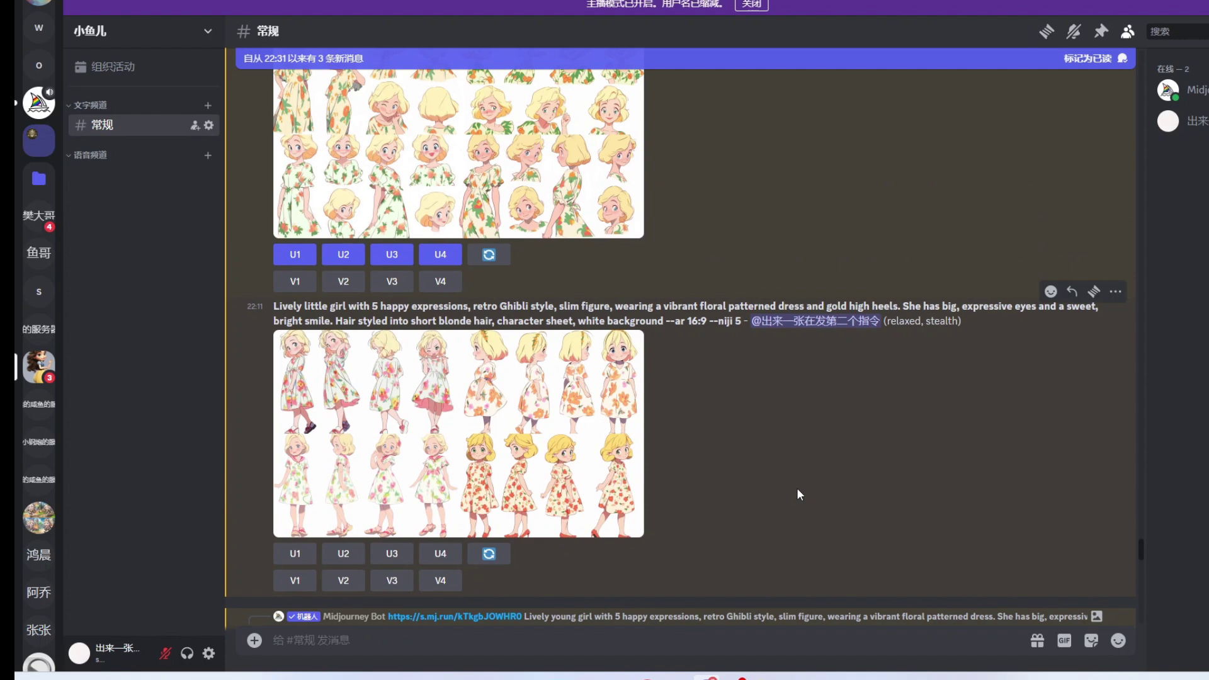
scroll(796, 486, up, 4)
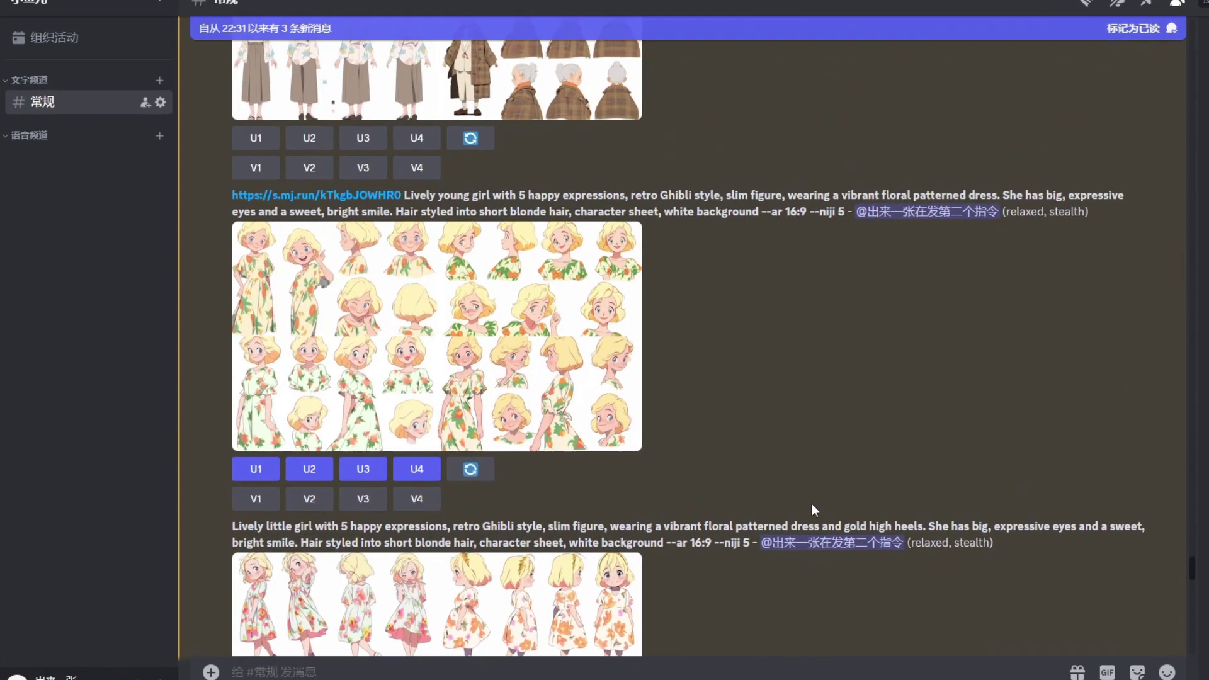
scroll(861, 562, up, 2)
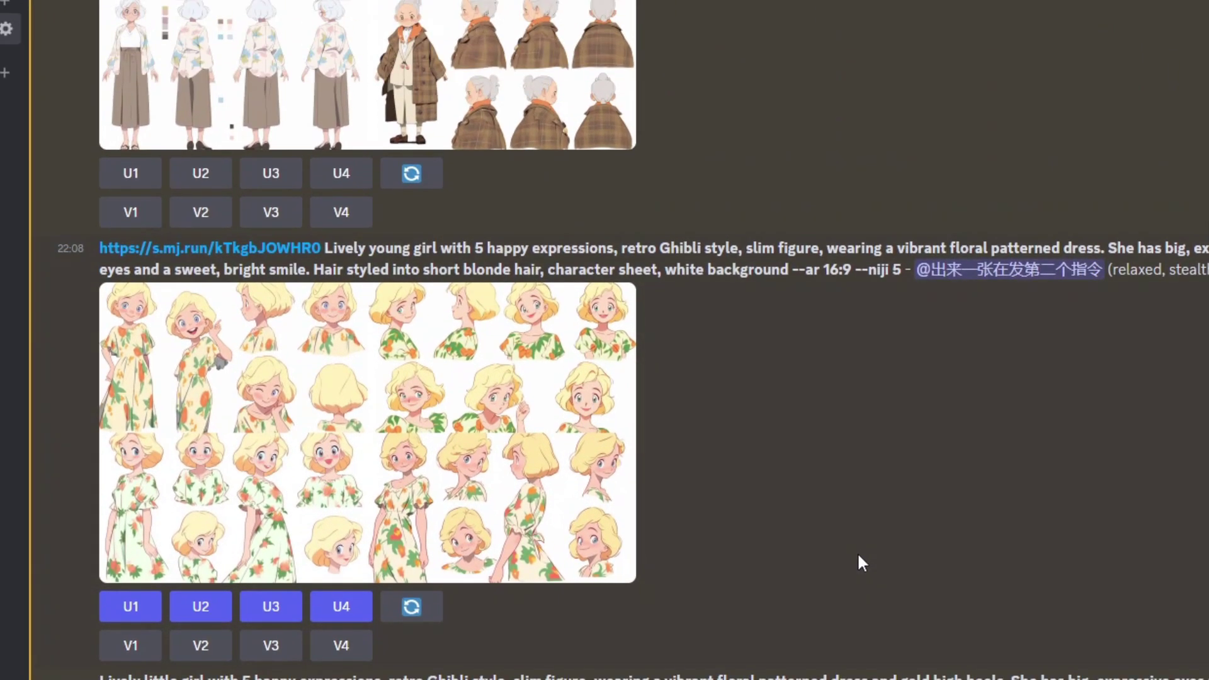
scroll(858, 555, up, 2)
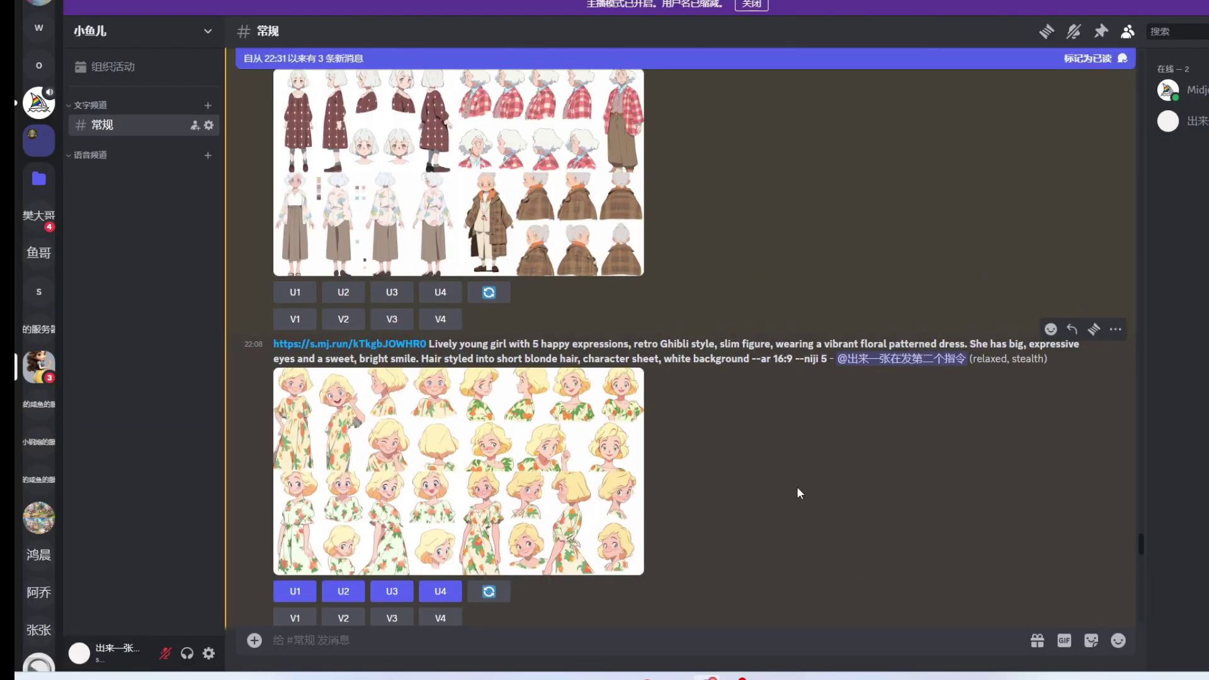
scroll(797, 487, up, 3)
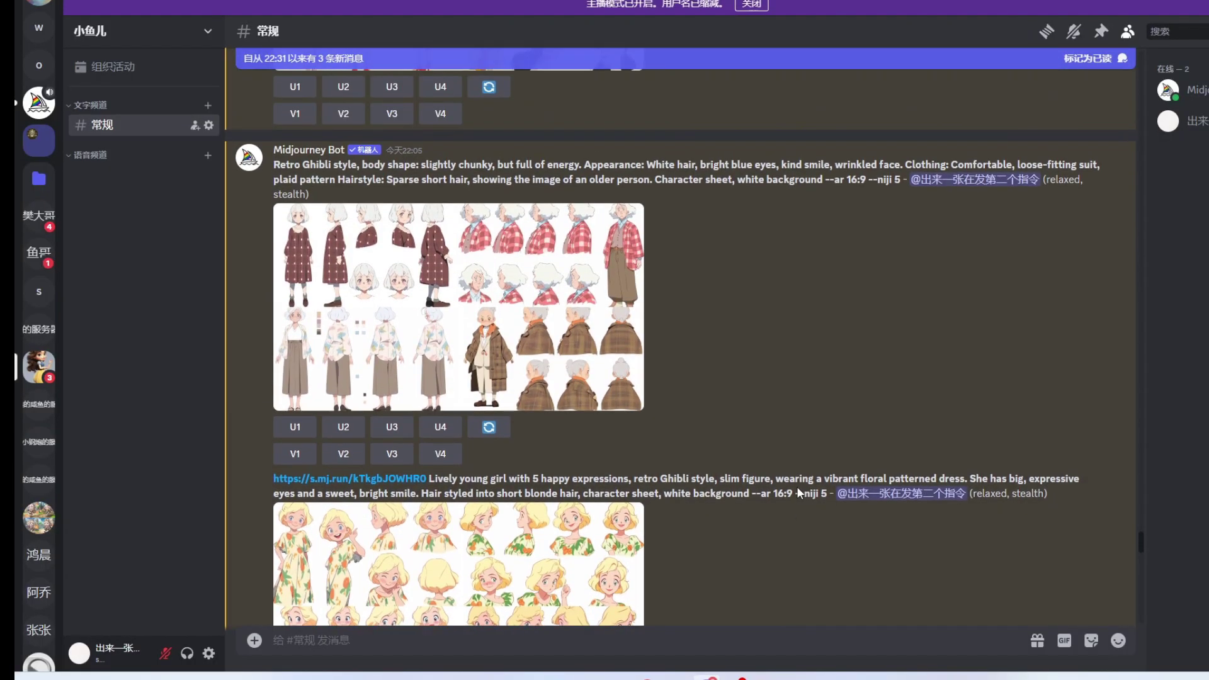
scroll(798, 487, up, 3)
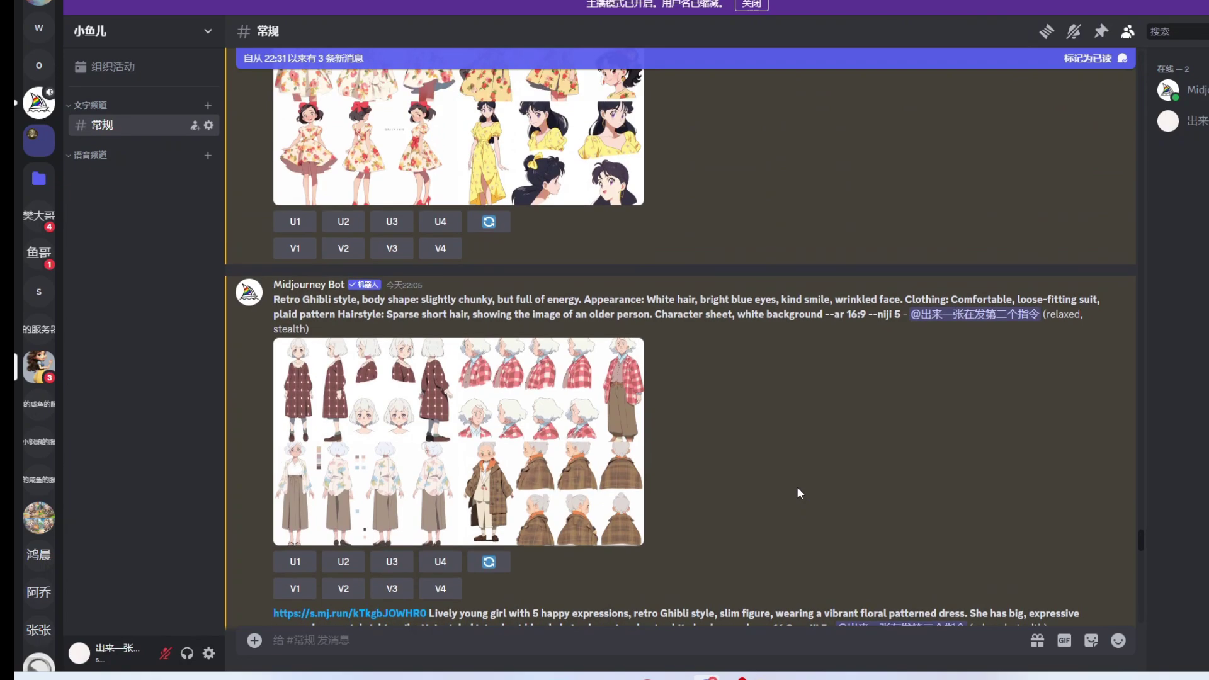
Step: Switch to the ChatGPT conversation and highlight the request for a comic story of about 1000 characters about a girl and her grandfather
key(alt+Tab)
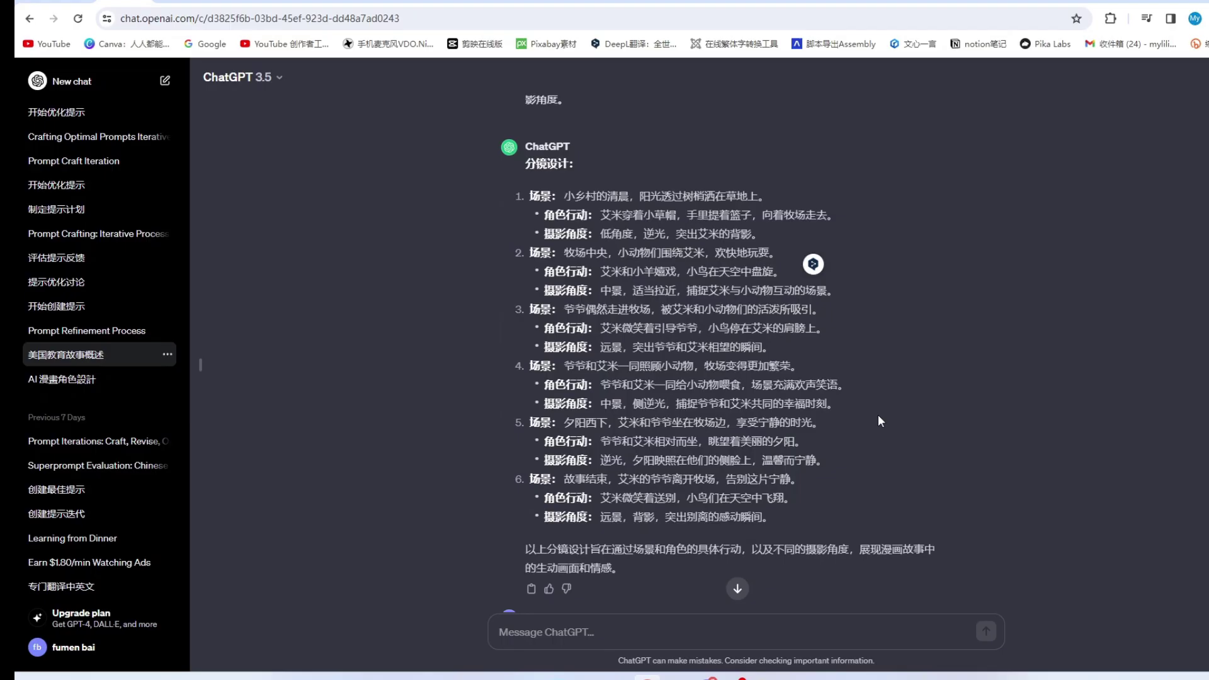
scroll(878, 415, down, 1)
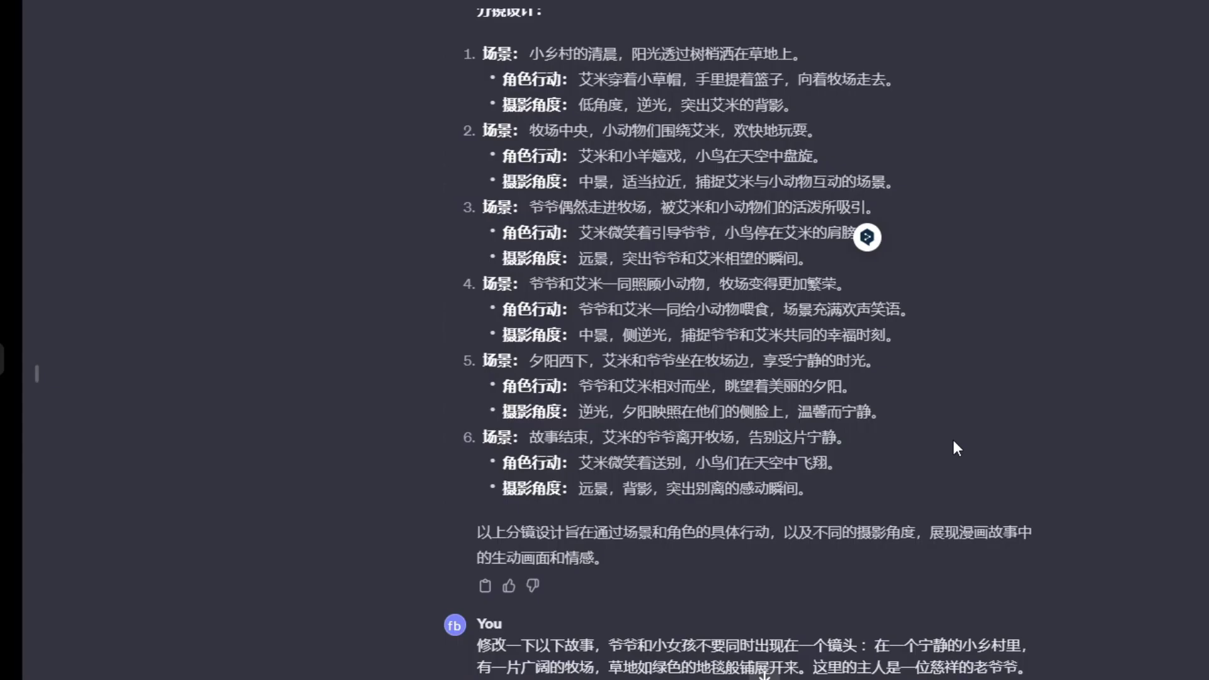
scroll(947, 436, up, 7)
scroll(947, 478, up, 10)
drag(524, 291, 807, 323)
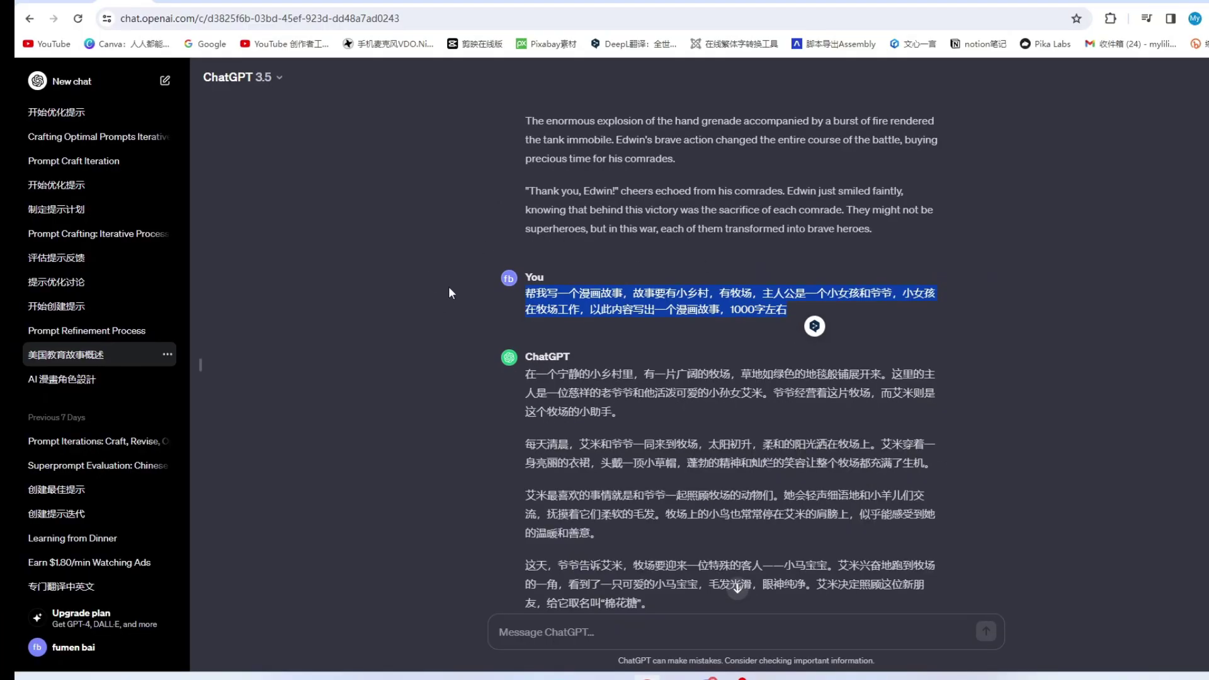
Step: Read the request to remove the pony from the story, the revised story, and the six-scene storyboard with actions and camera angles
scroll(857, 369, down, 5)
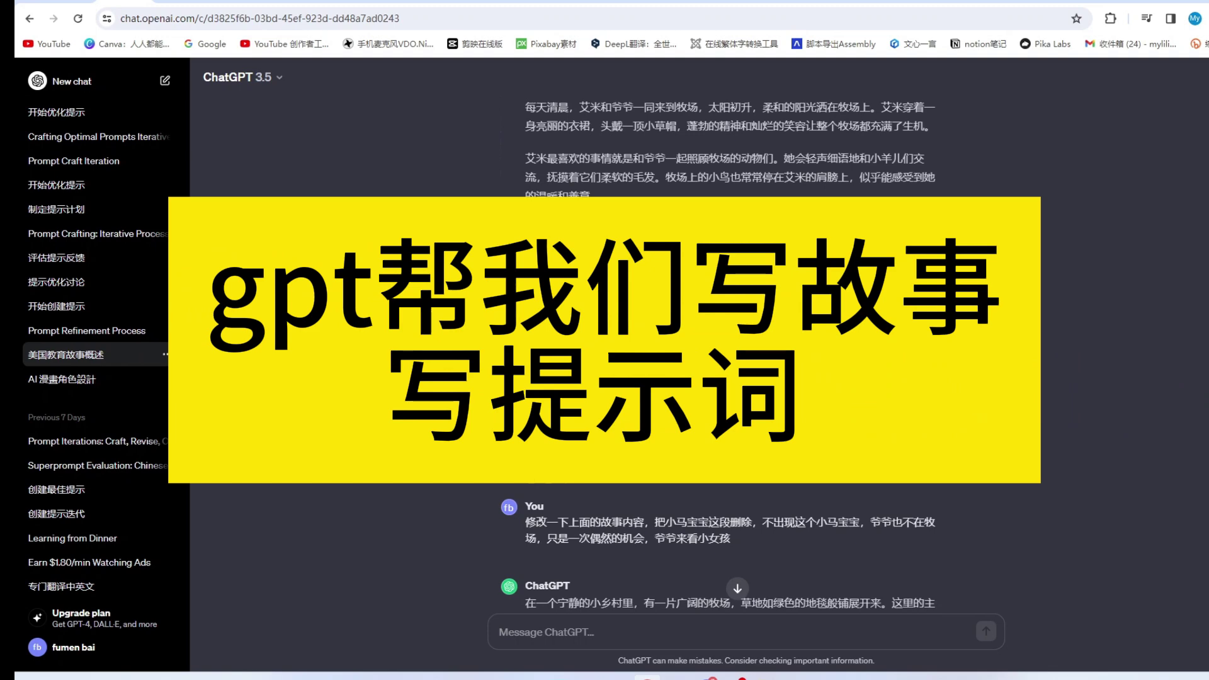
scroll(704, 358, down, 3)
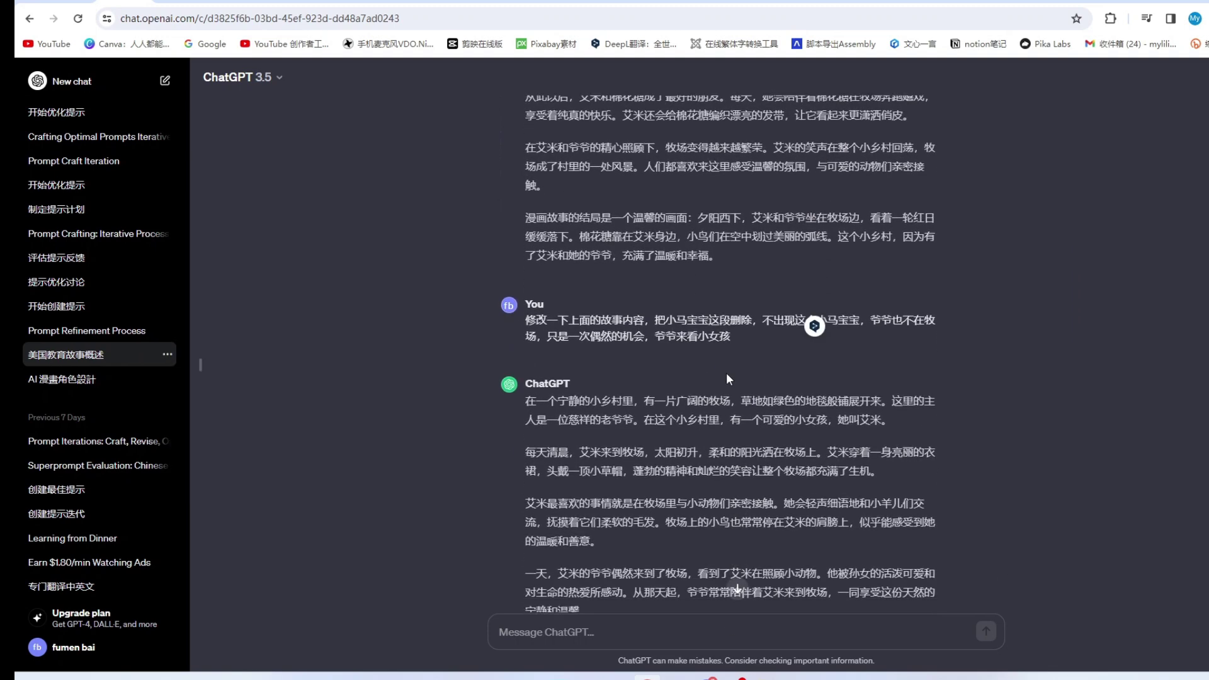
scroll(727, 377, down, 2)
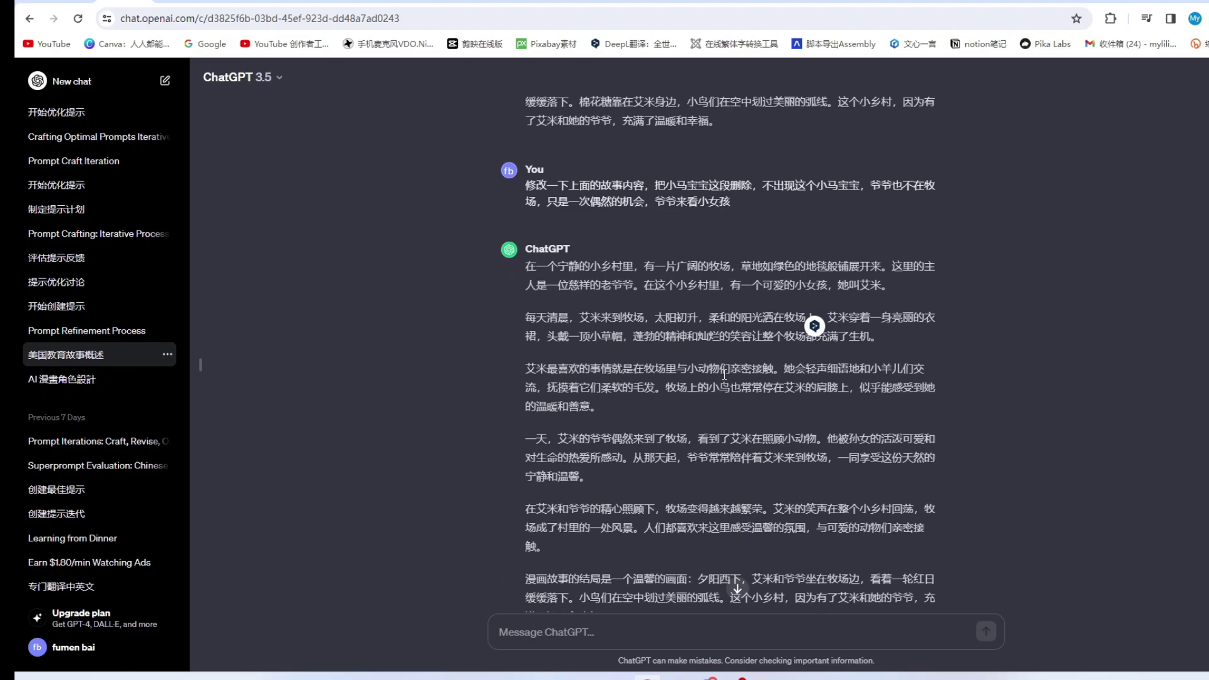
scroll(723, 372, down, 6)
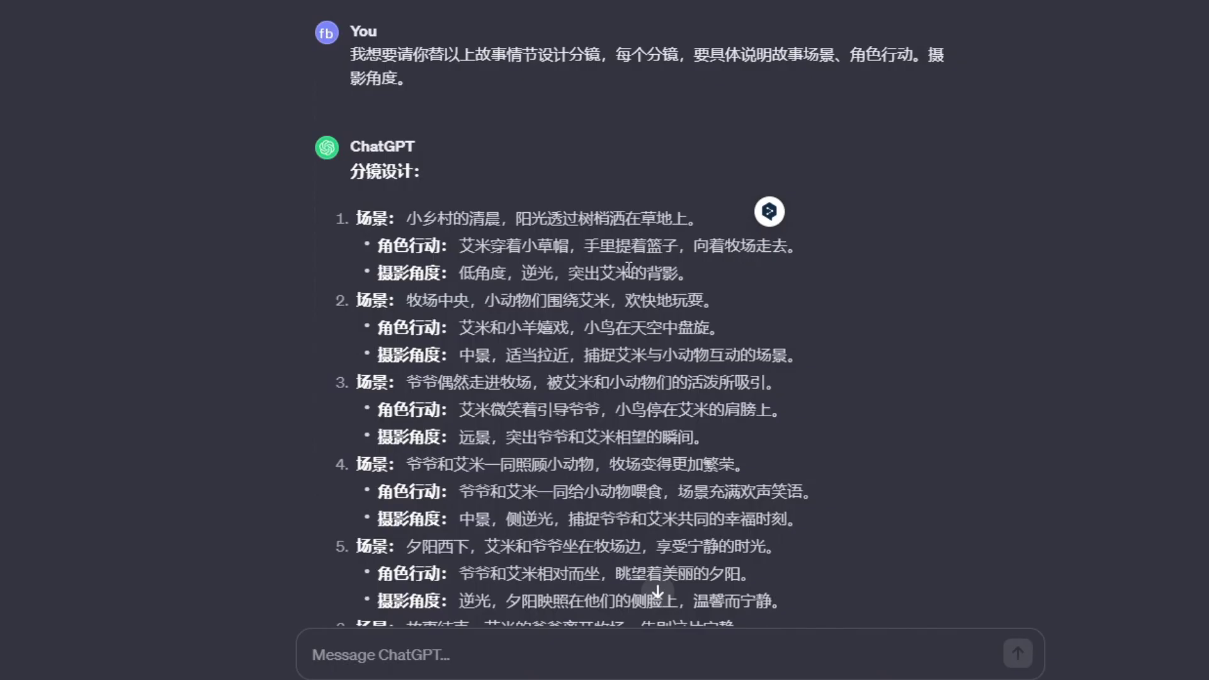
scroll(628, 267, down, 2)
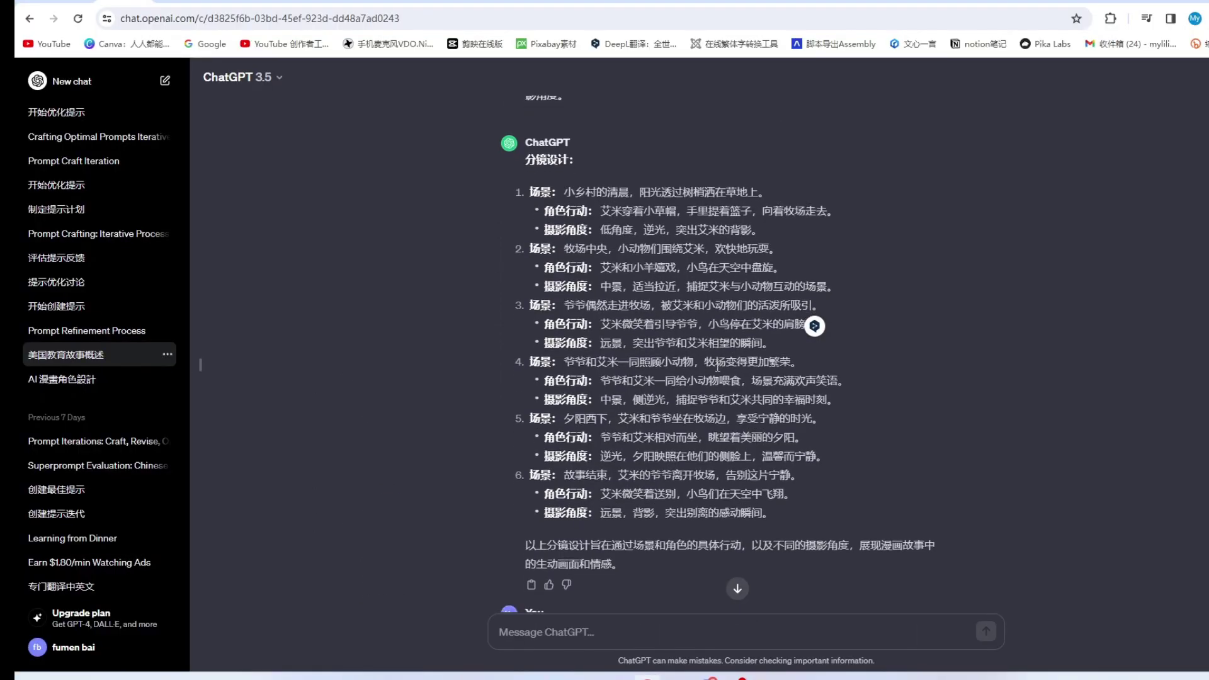
scroll(717, 367, down, 2)
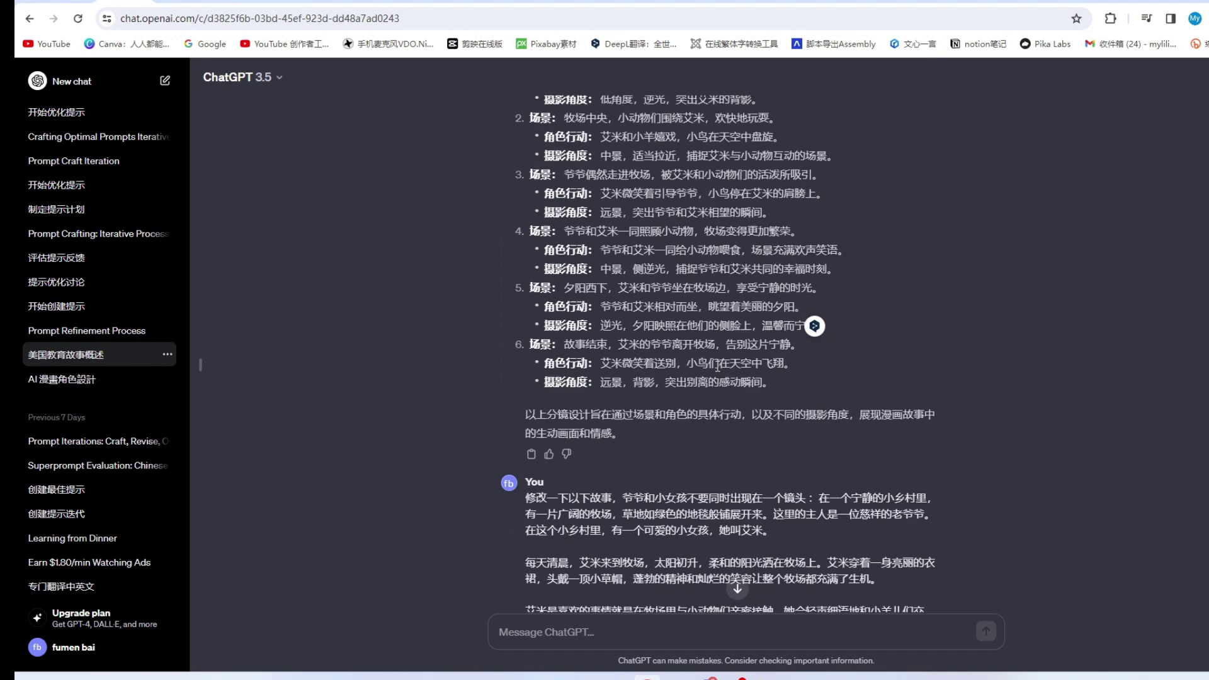
scroll(718, 367, up, 1)
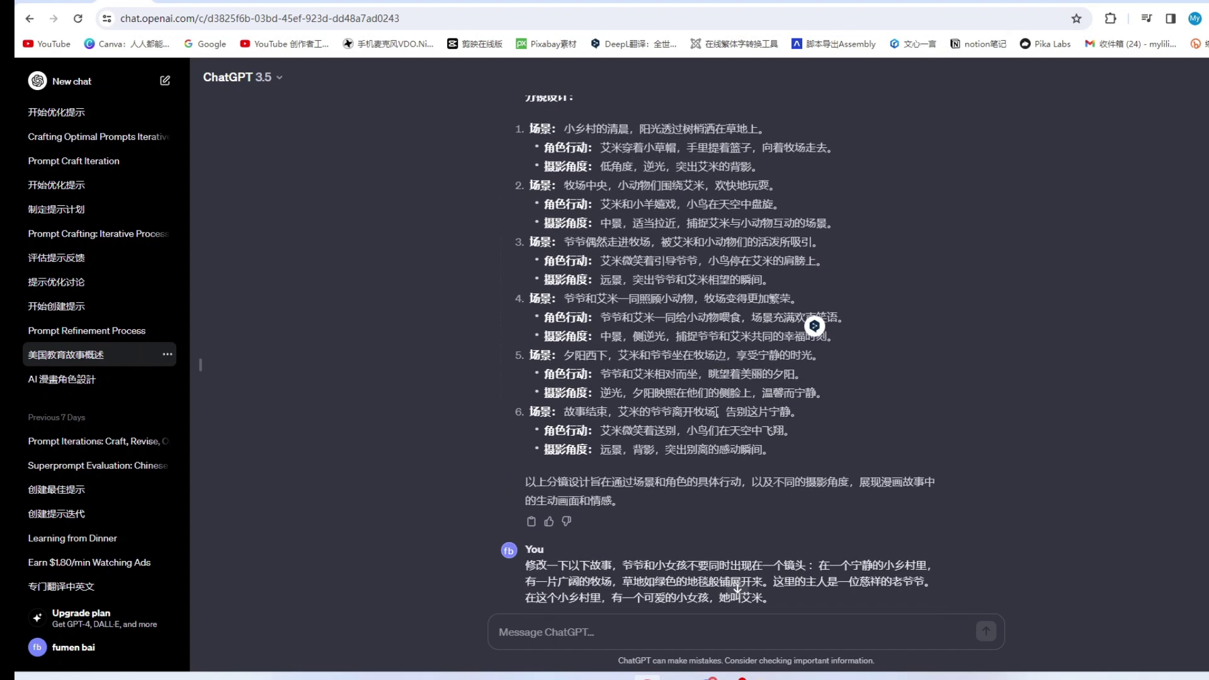
Step: Switch to the Midjourney website and browse the recent images in the community showcase
click(724, 677)
scroll(858, 371, down, 1)
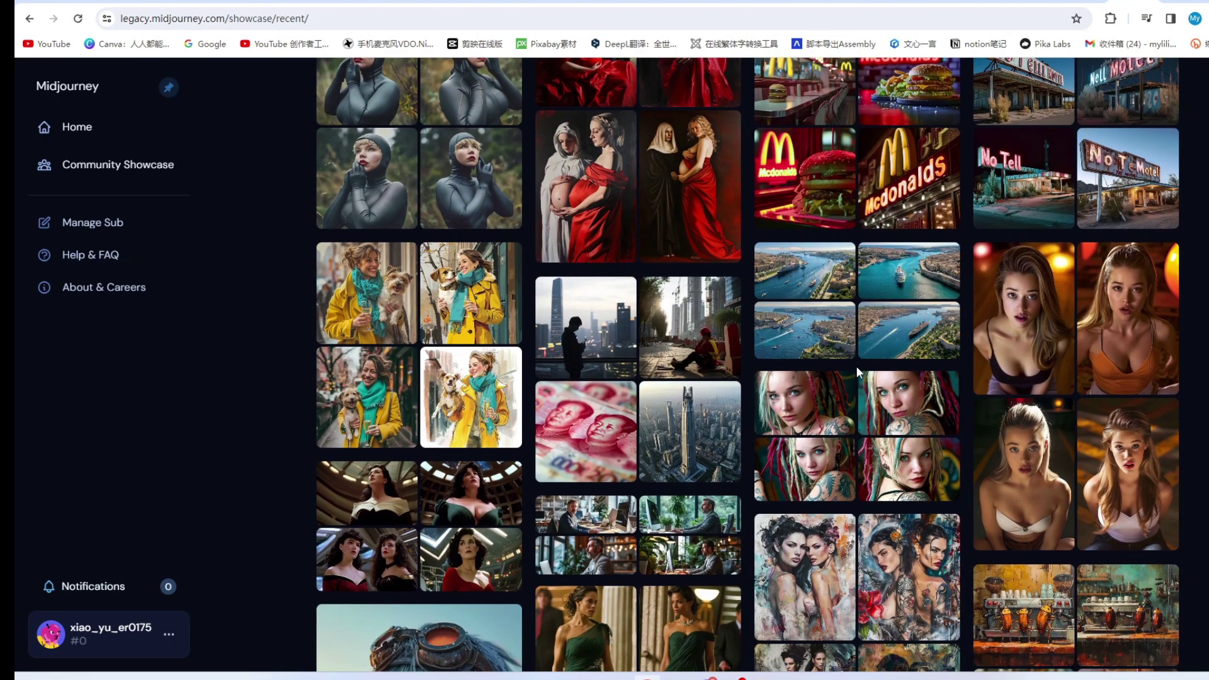
scroll(858, 372, down, 1)
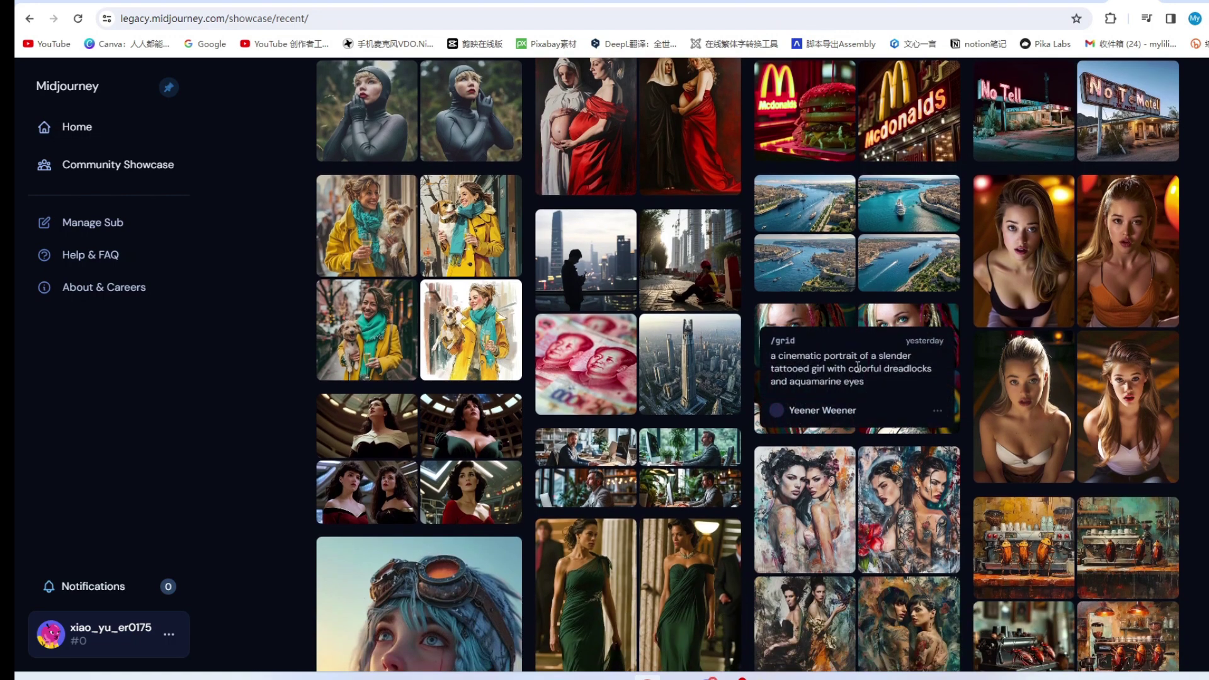
scroll(858, 369, down, 1)
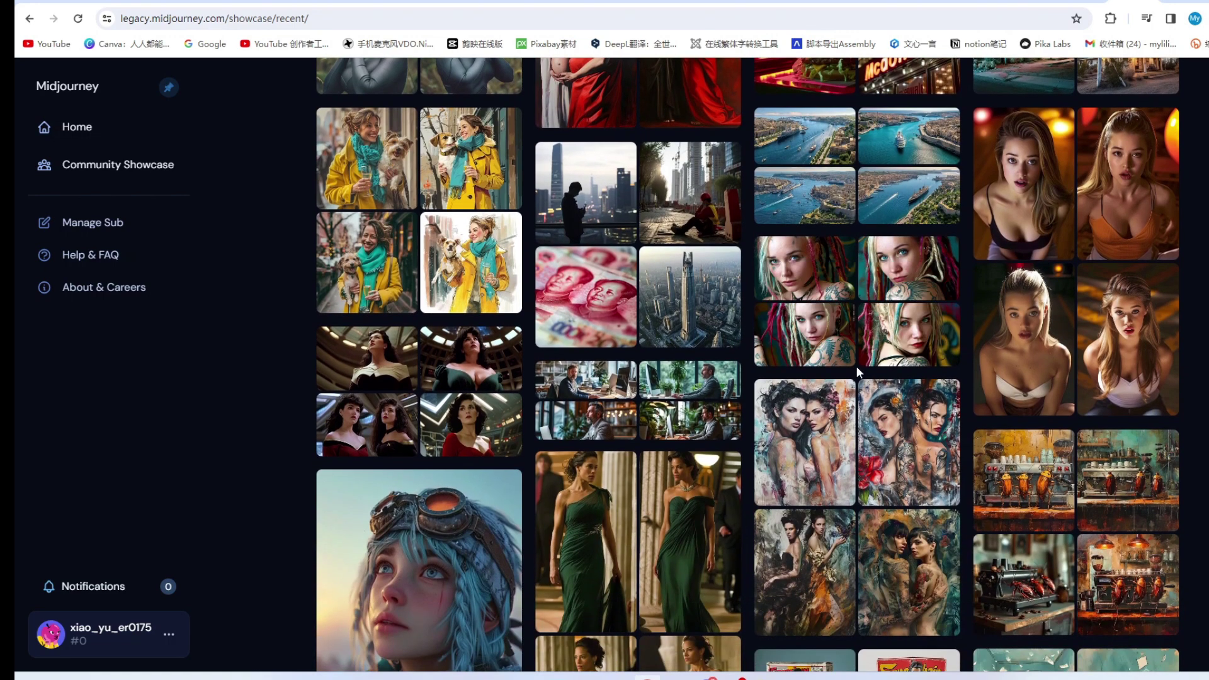
scroll(855, 365, down, 1)
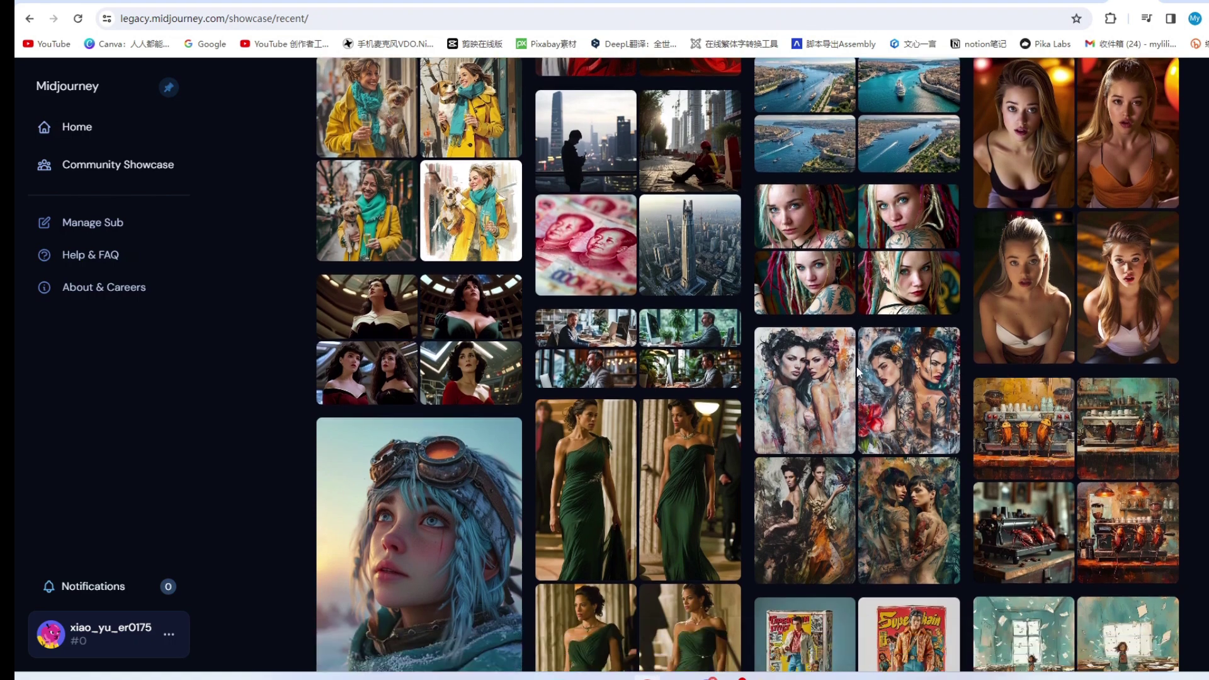
scroll(858, 371, down, 1)
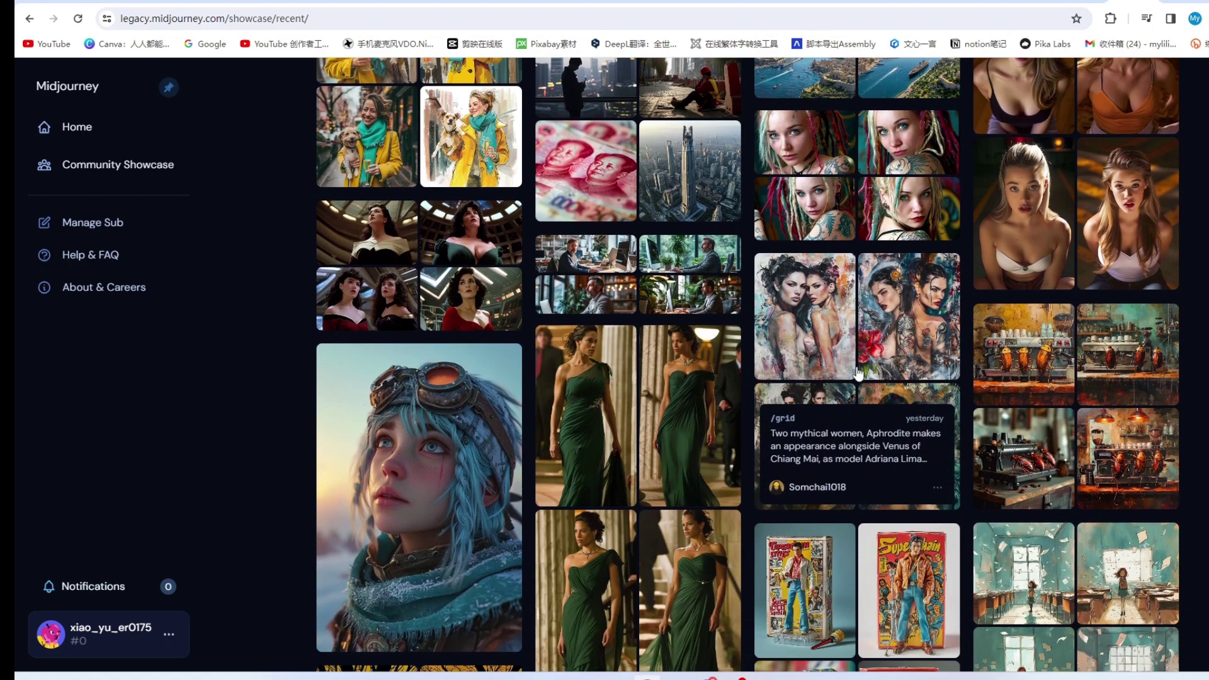
scroll(858, 369, down, 1)
scroll(858, 371, down, 1)
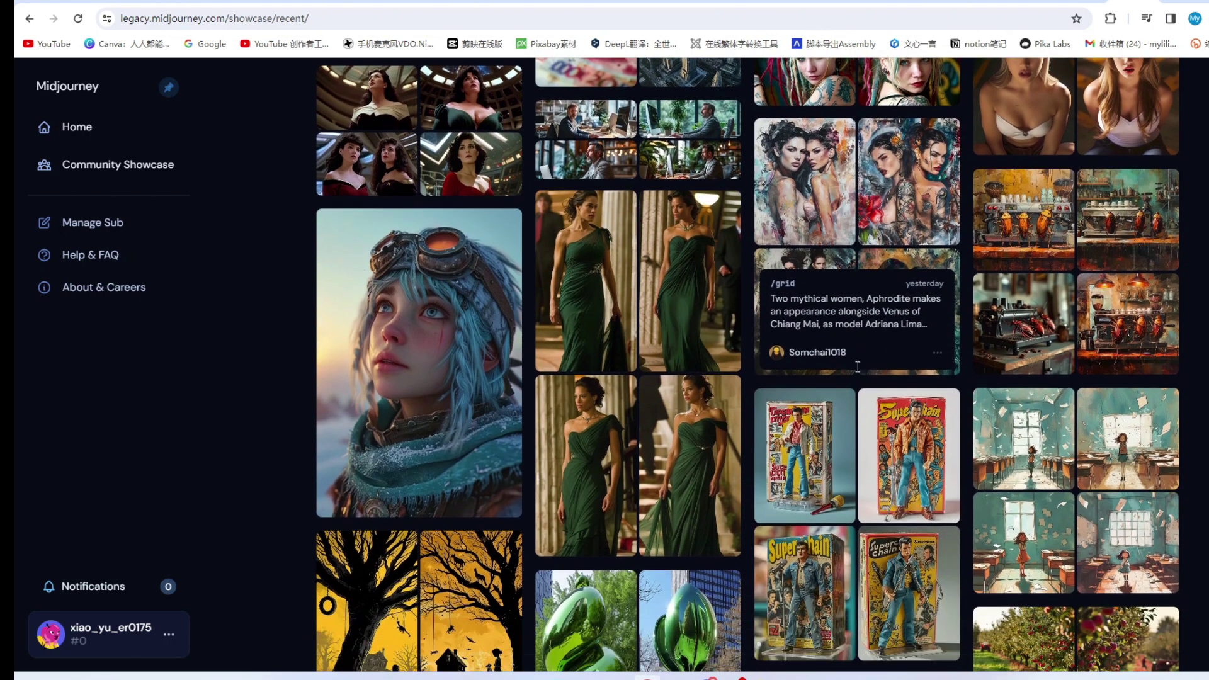
scroll(858, 372, down, 1)
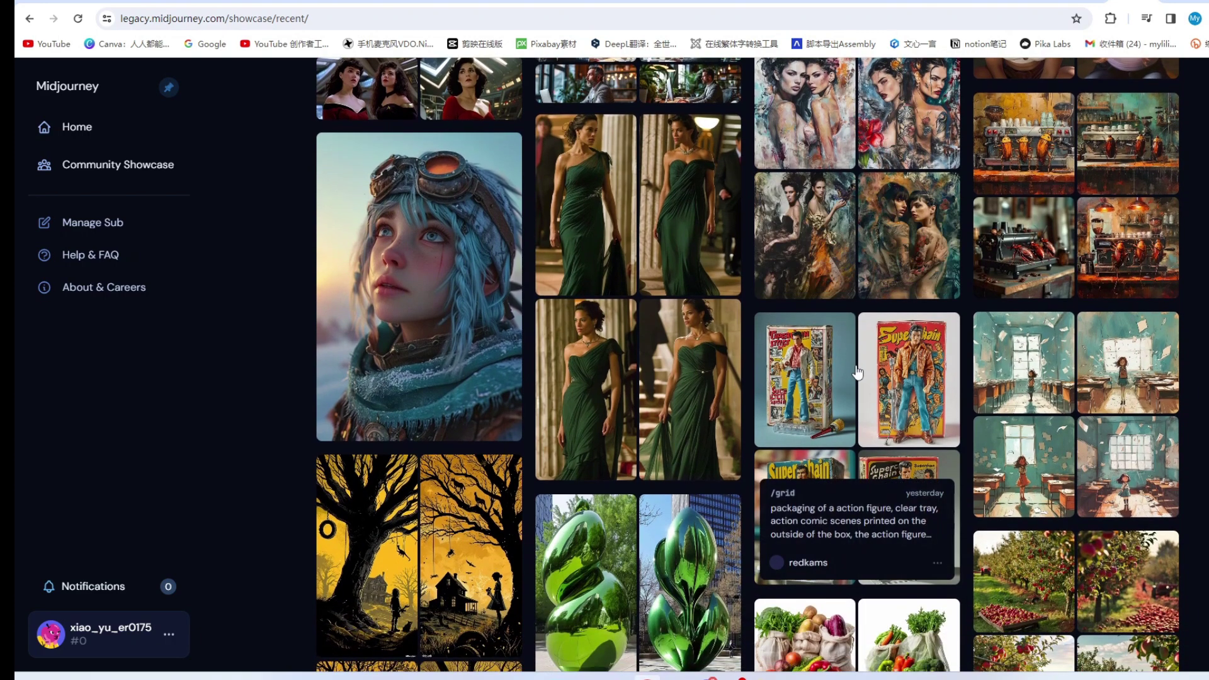
scroll(858, 371, down, 1)
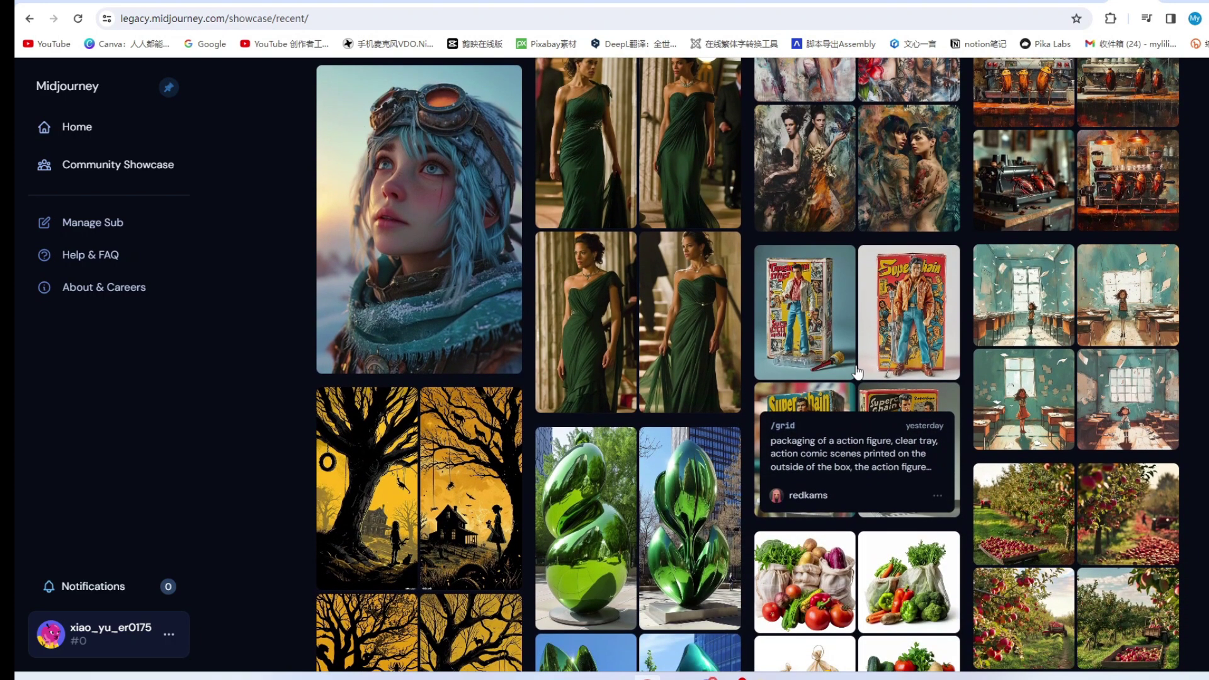
scroll(858, 372, down, 1)
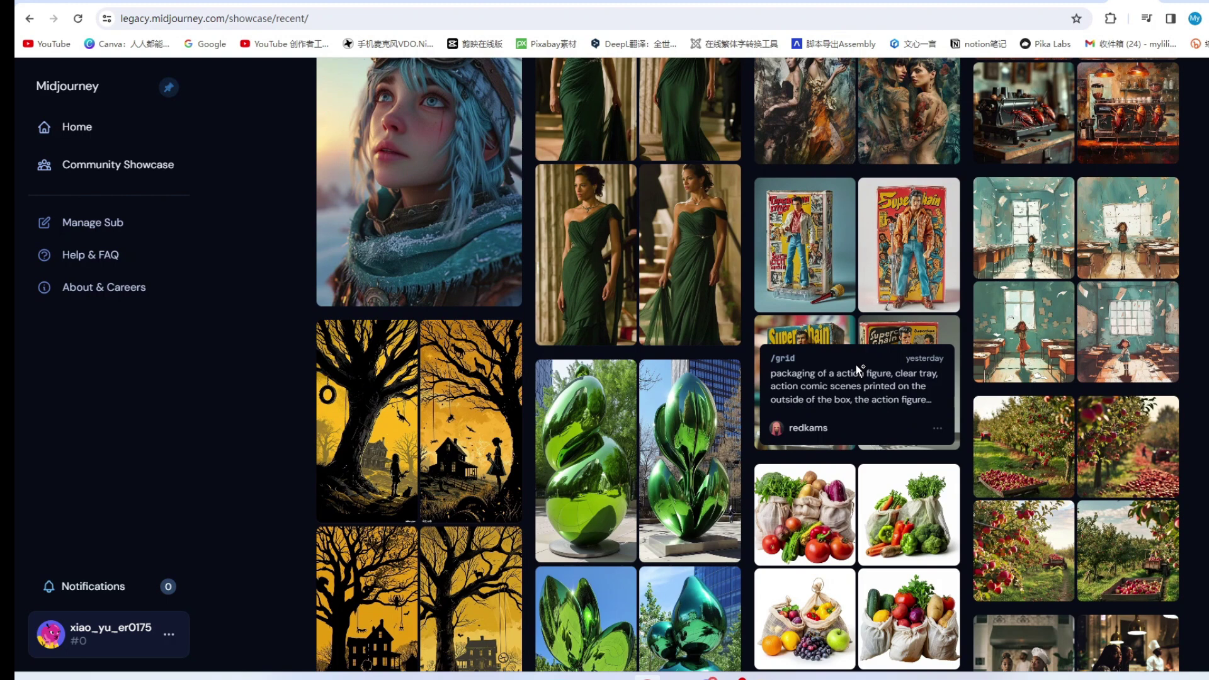
scroll(856, 364, down, 1)
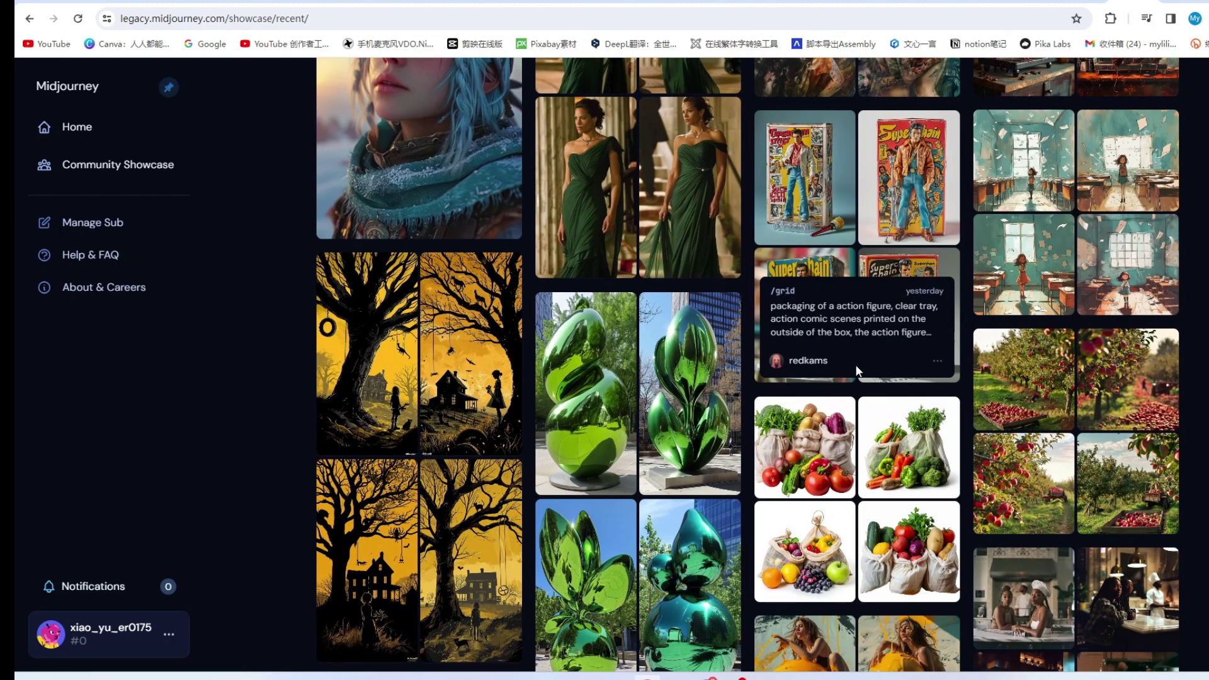
scroll(857, 370, down, 1)
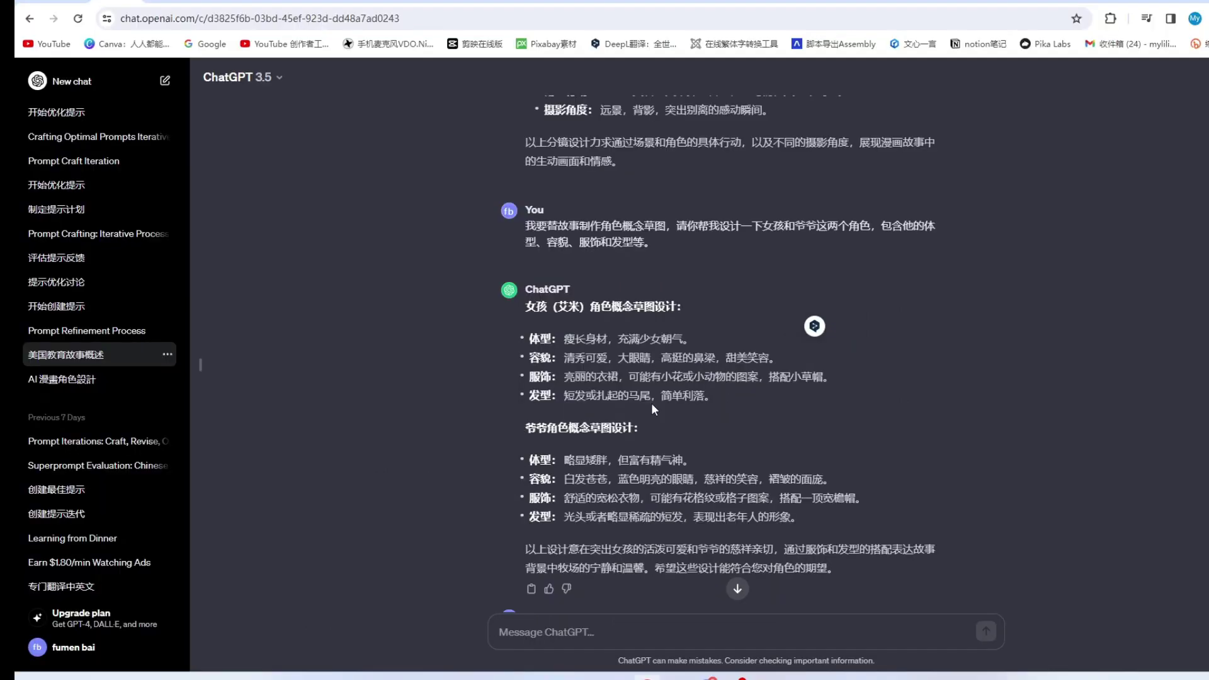
Step: Return to the ChatGPT conversation and review the storyboard request and the character concept designs for the girl and grandfather
scroll(651, 403, up, 2)
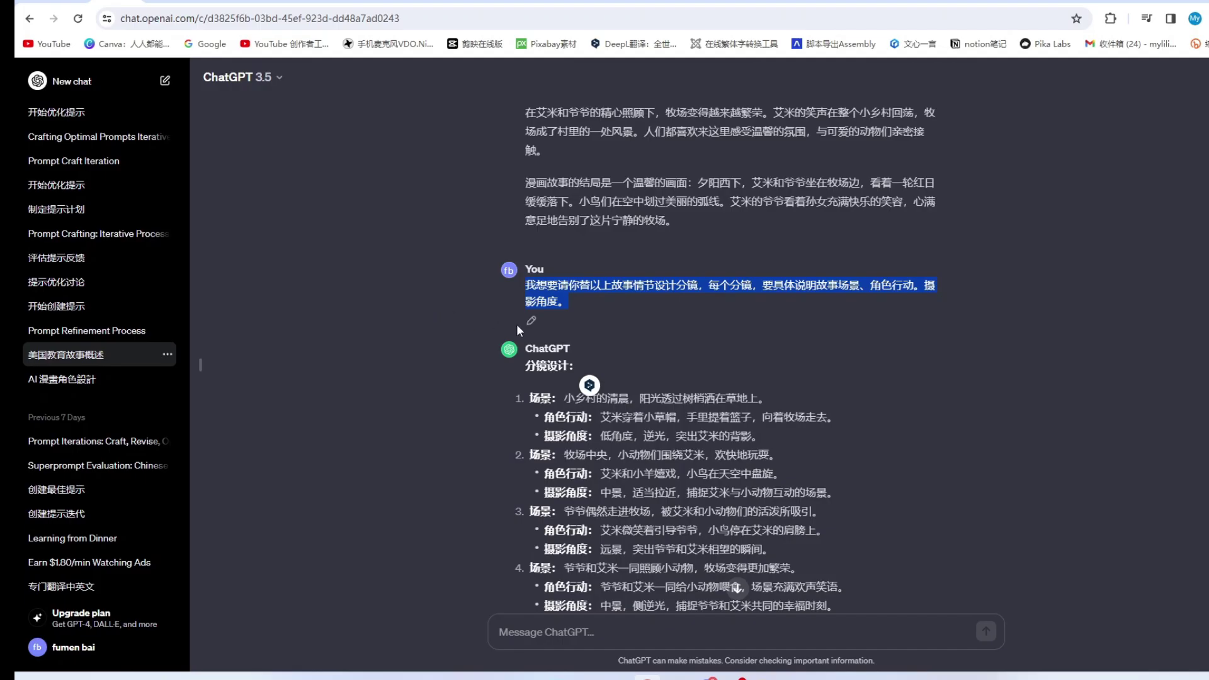
scroll(577, 325, down, 1)
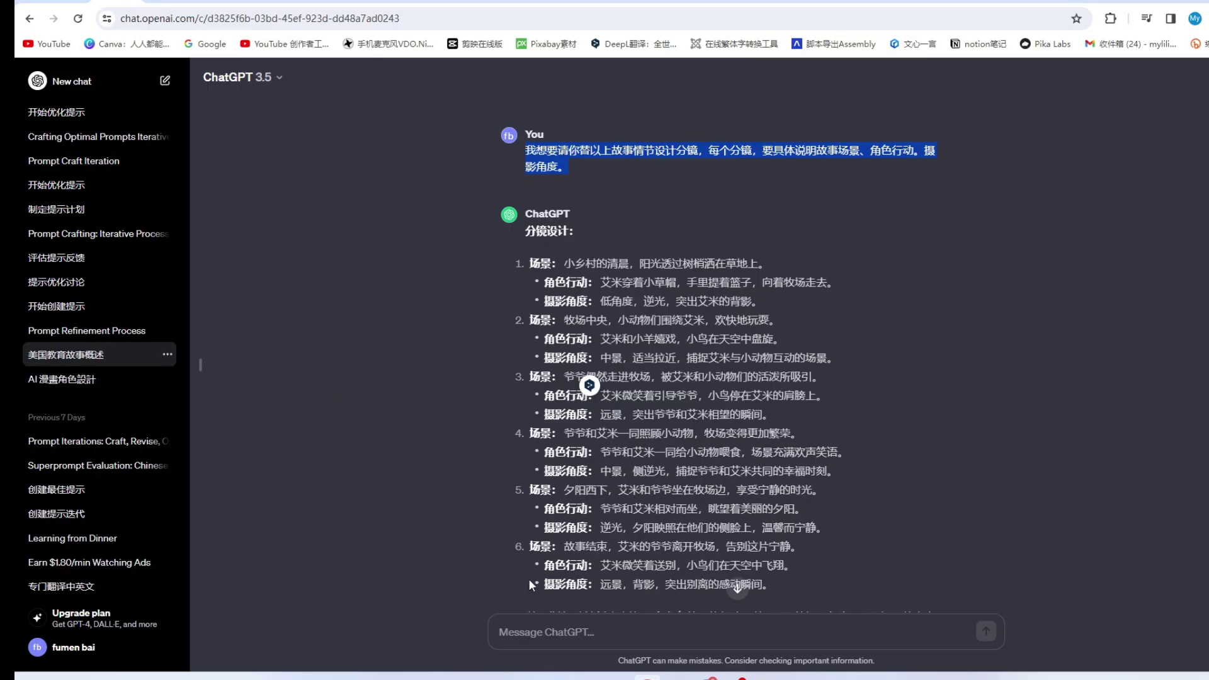
scroll(577, 395, down, 1)
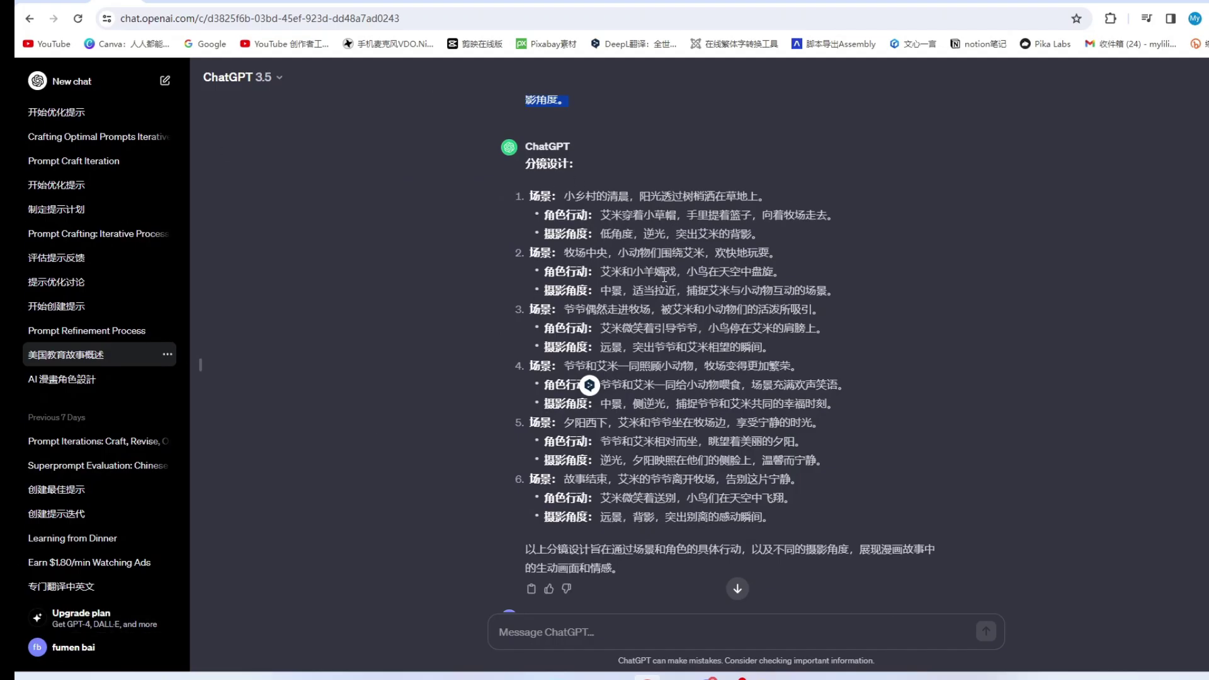
scroll(653, 389, down, 10)
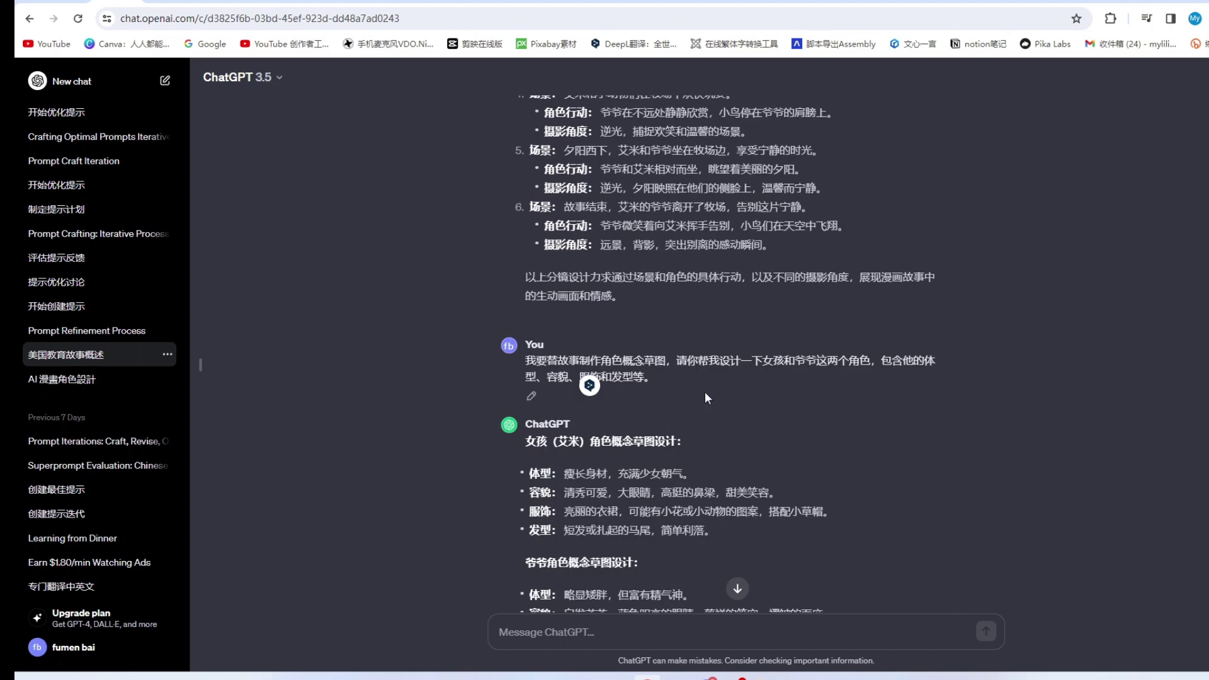
scroll(704, 392, down, 2)
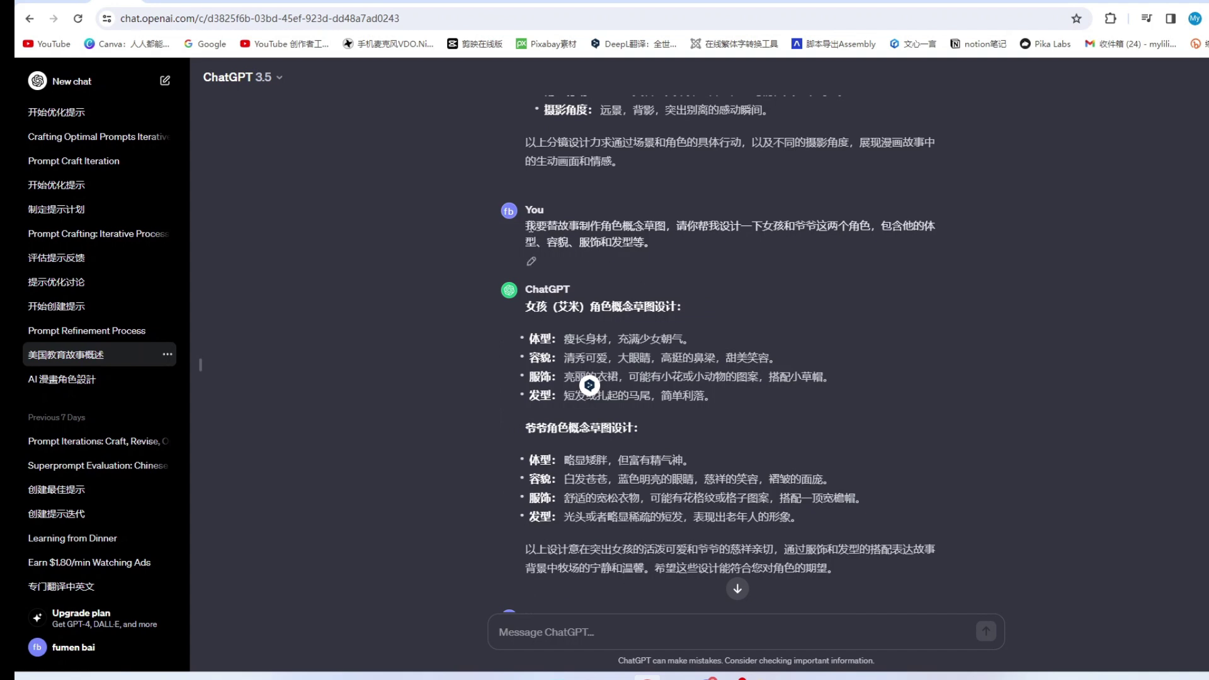
Step: Highlight the request for girl and grandfather character concept designs and read the resulting descriptions of physique, appearance, clothing and hairstyle
drag(528, 225, 655, 245)
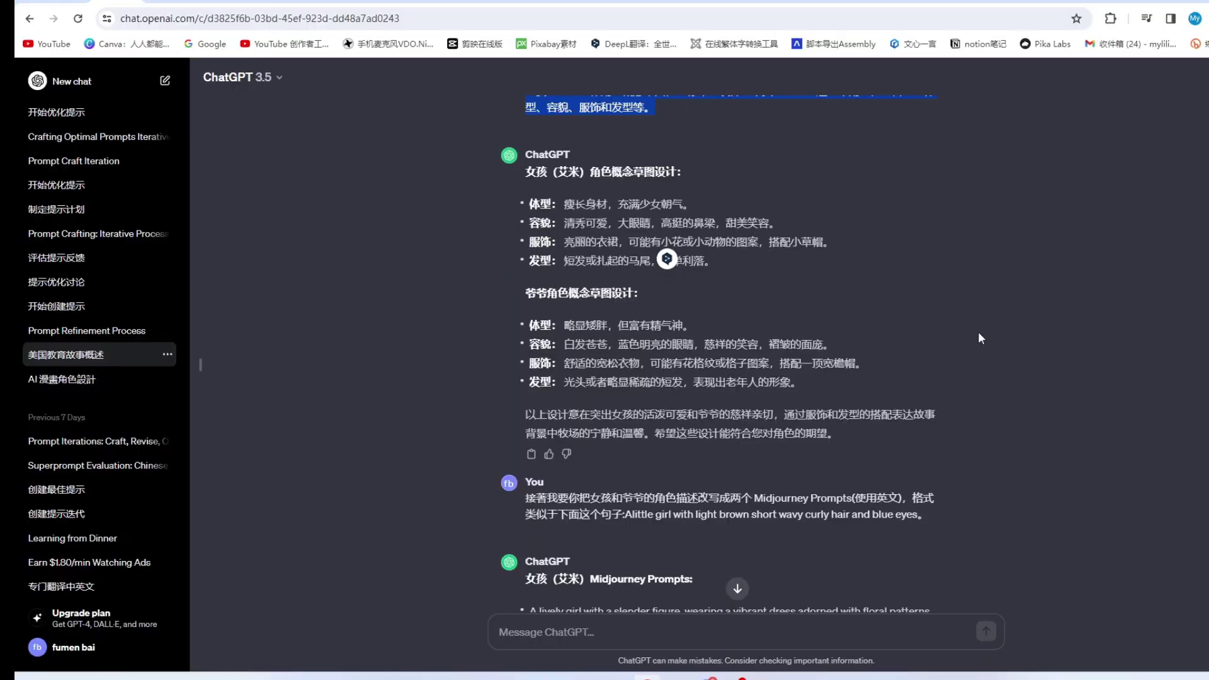
scroll(523, 271, up, 1)
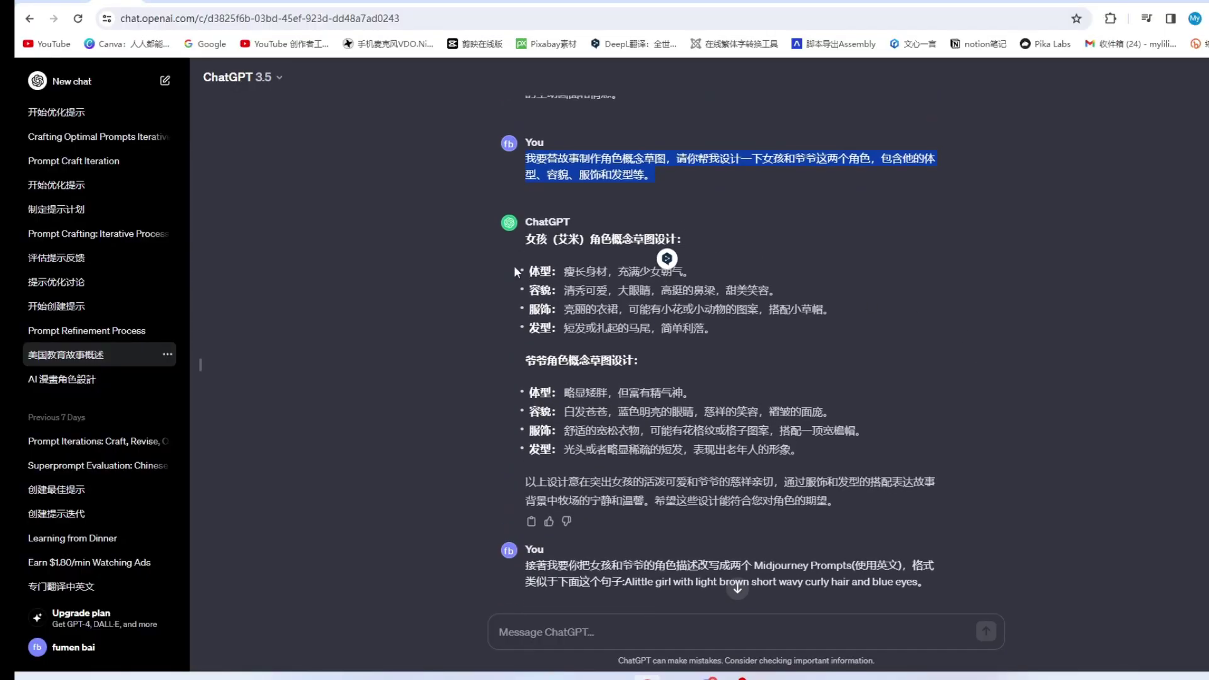
drag(528, 239, 547, 239)
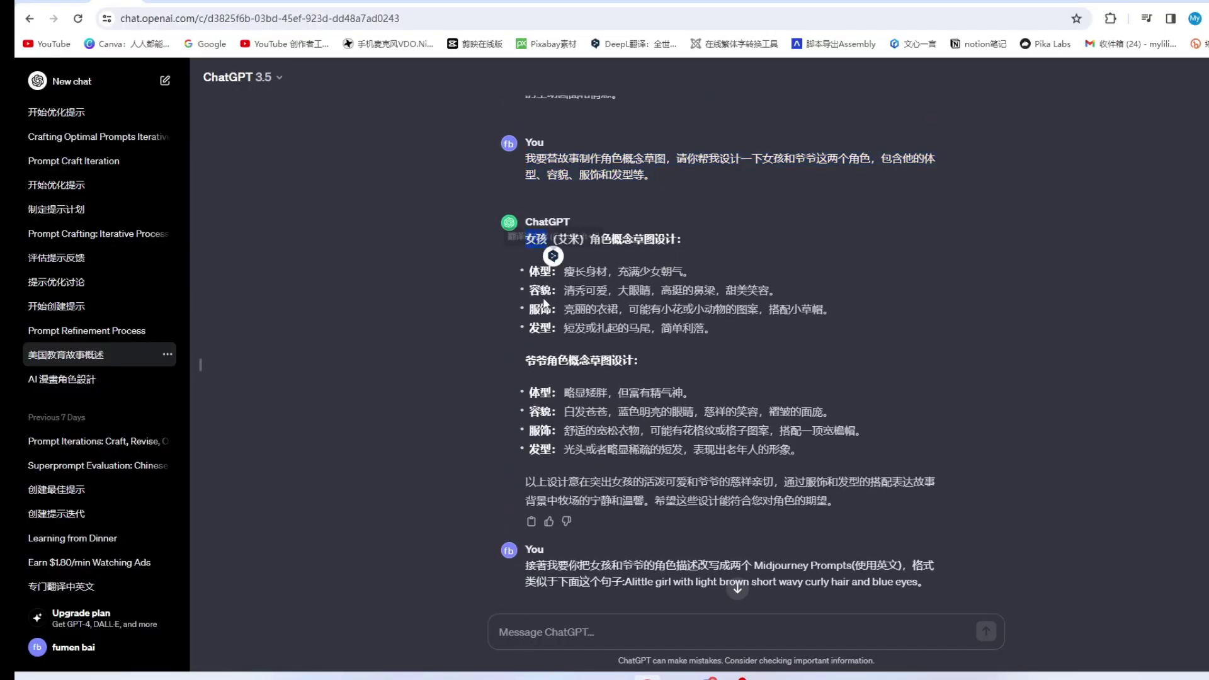
click(532, 359)
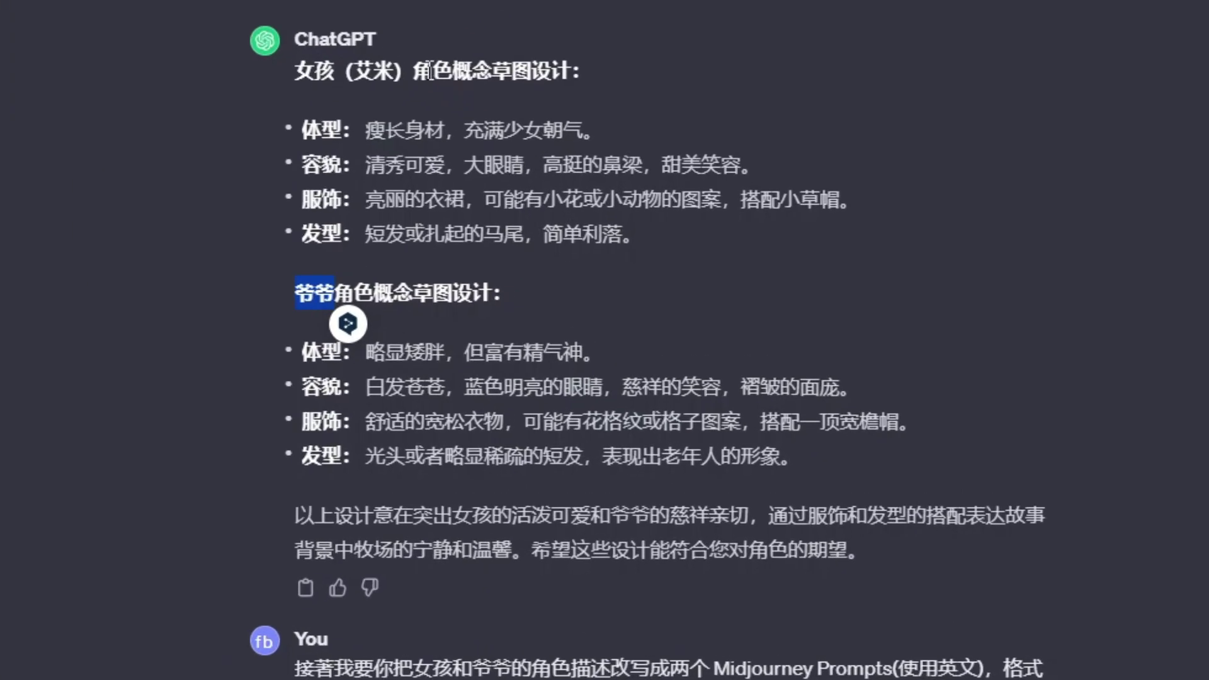
drag(414, 69, 589, 70)
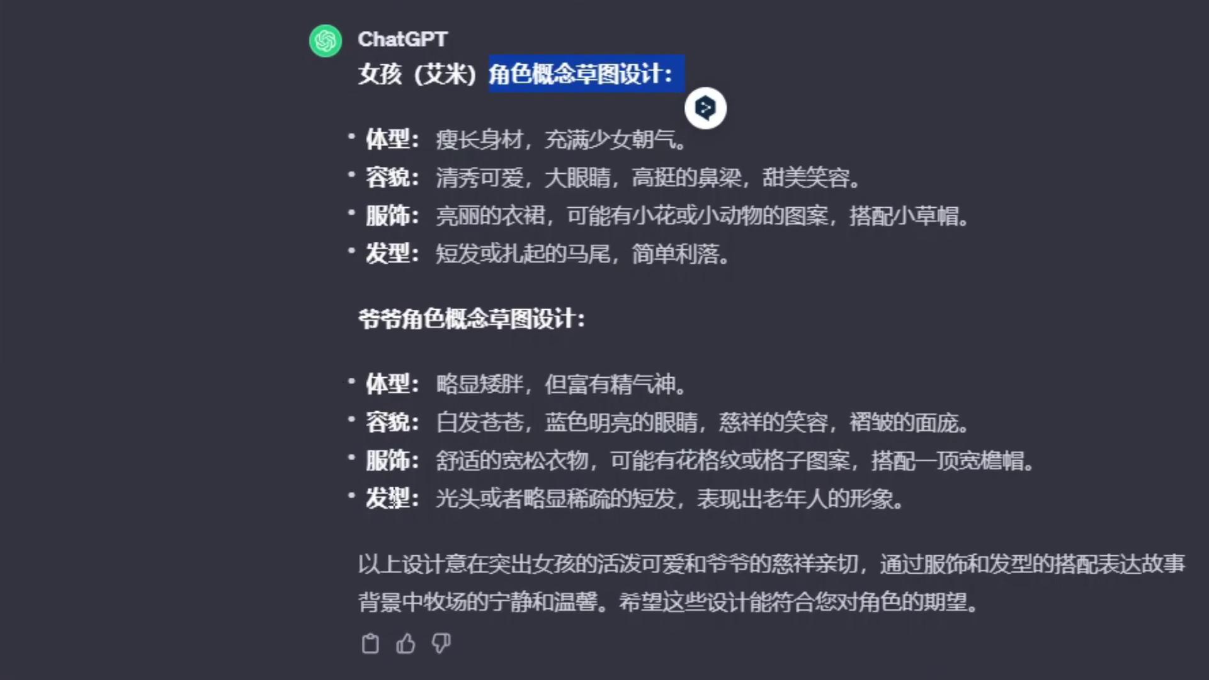
Step: Read the English Midjourney prompts for the girl and grandfather, and highlight the request to rewrite the character descriptions as prompts
scroll(247, 413, down, 2)
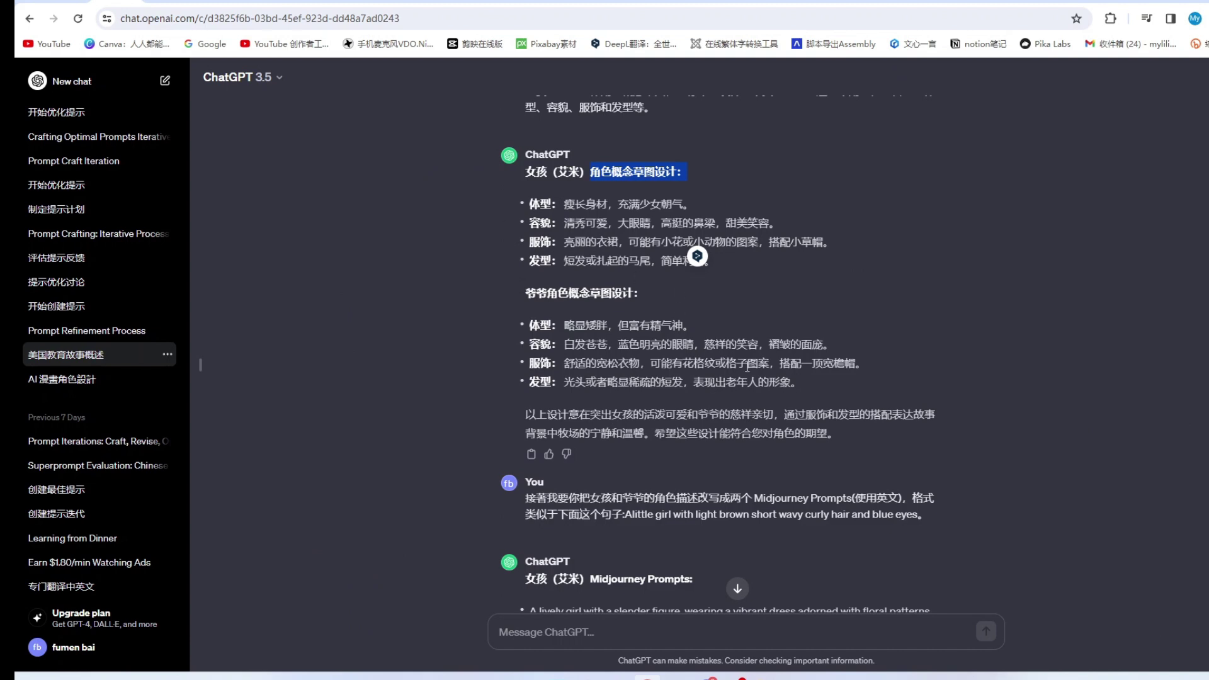
scroll(747, 367, down, 4)
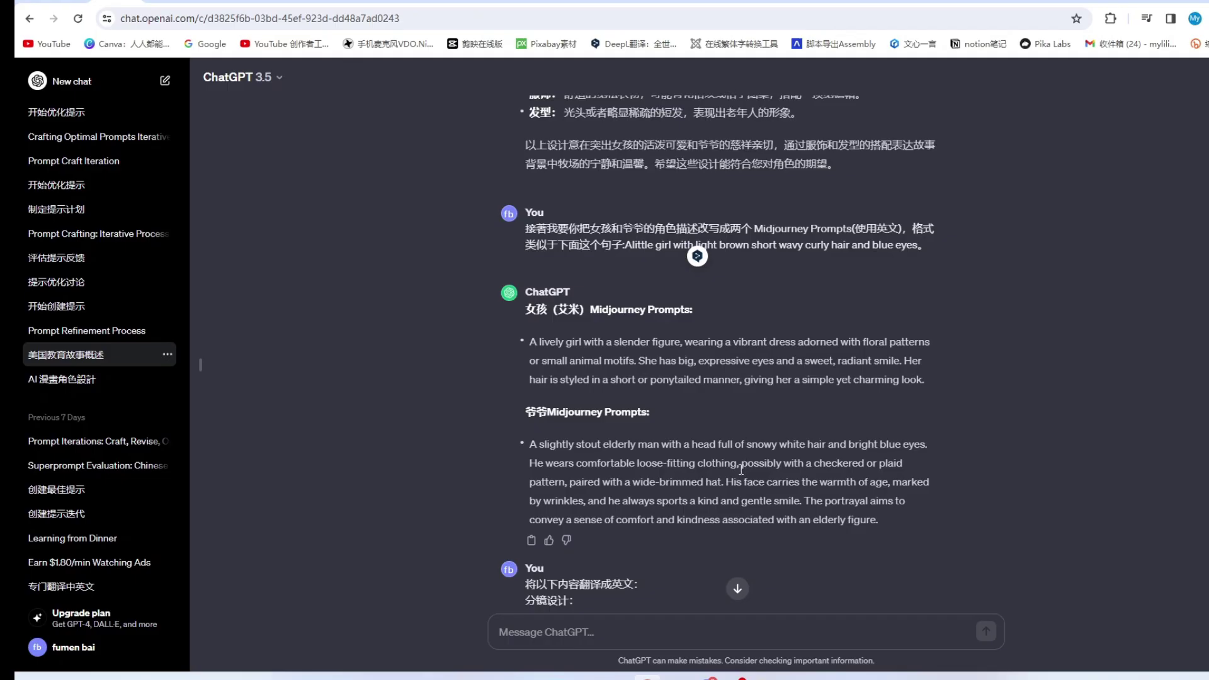
scroll(741, 469, down, 1)
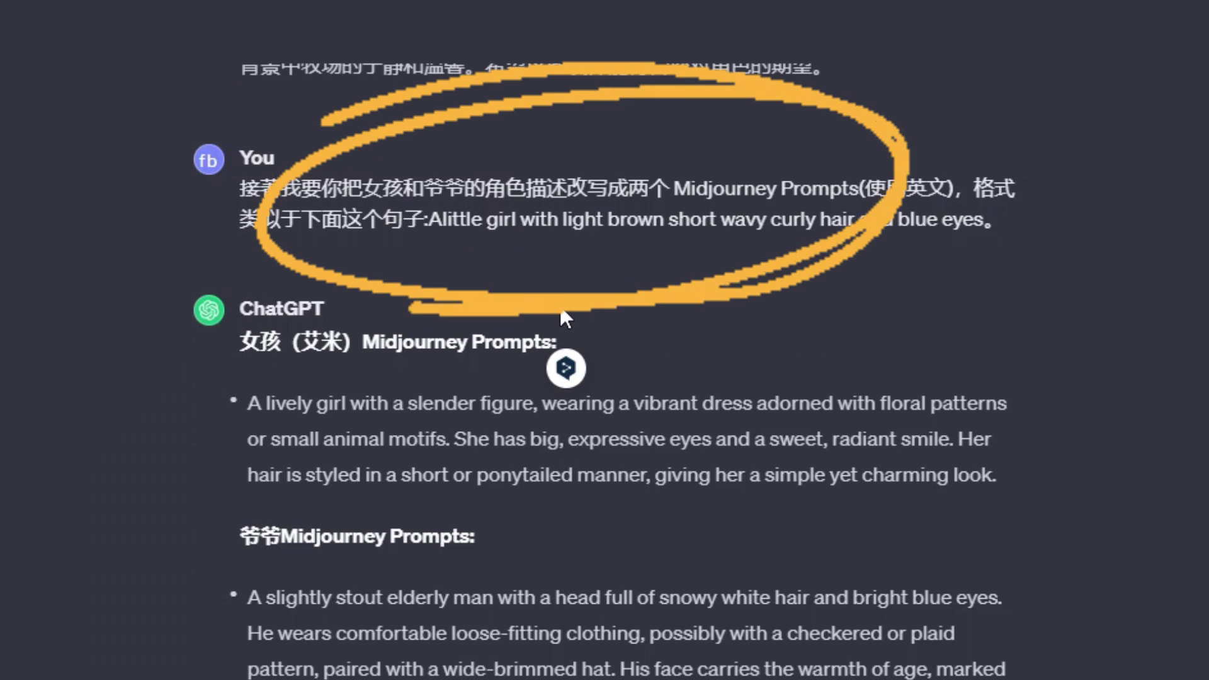
drag(240, 188, 847, 290)
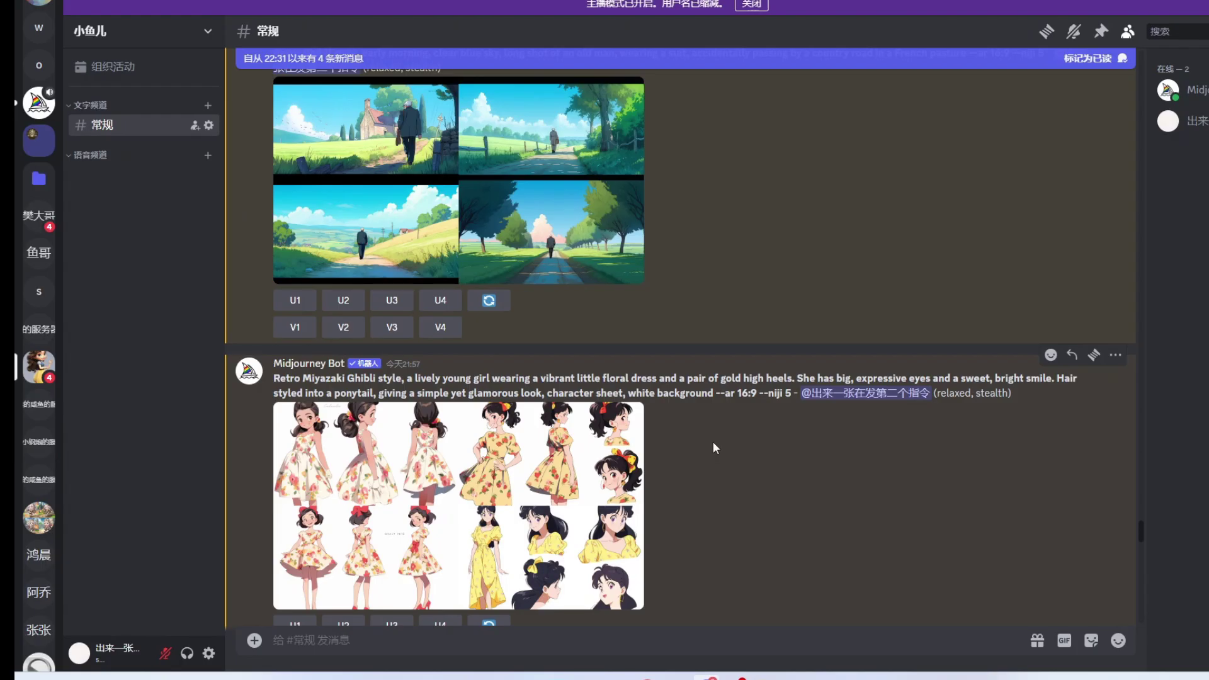
Step: Switch to the Midjourney channel in Discord and examine the existing character sheets of the girl in a floral dress
scroll(712, 440, down, 1)
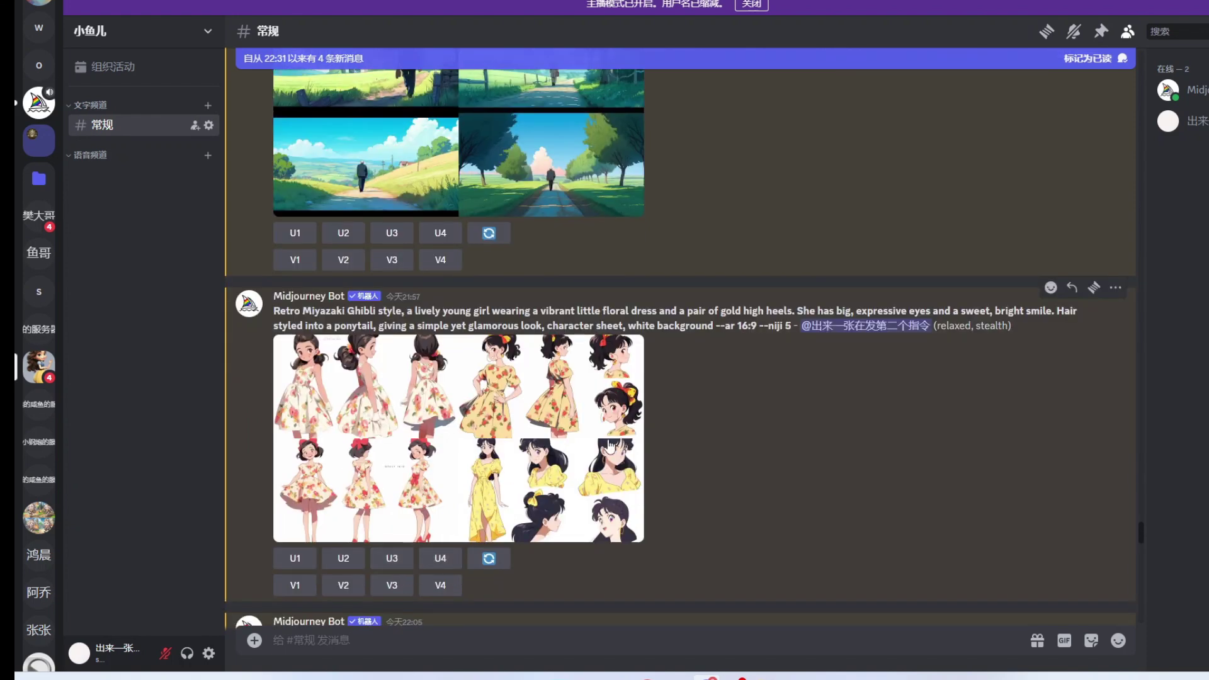
scroll(620, 451, up, 5)
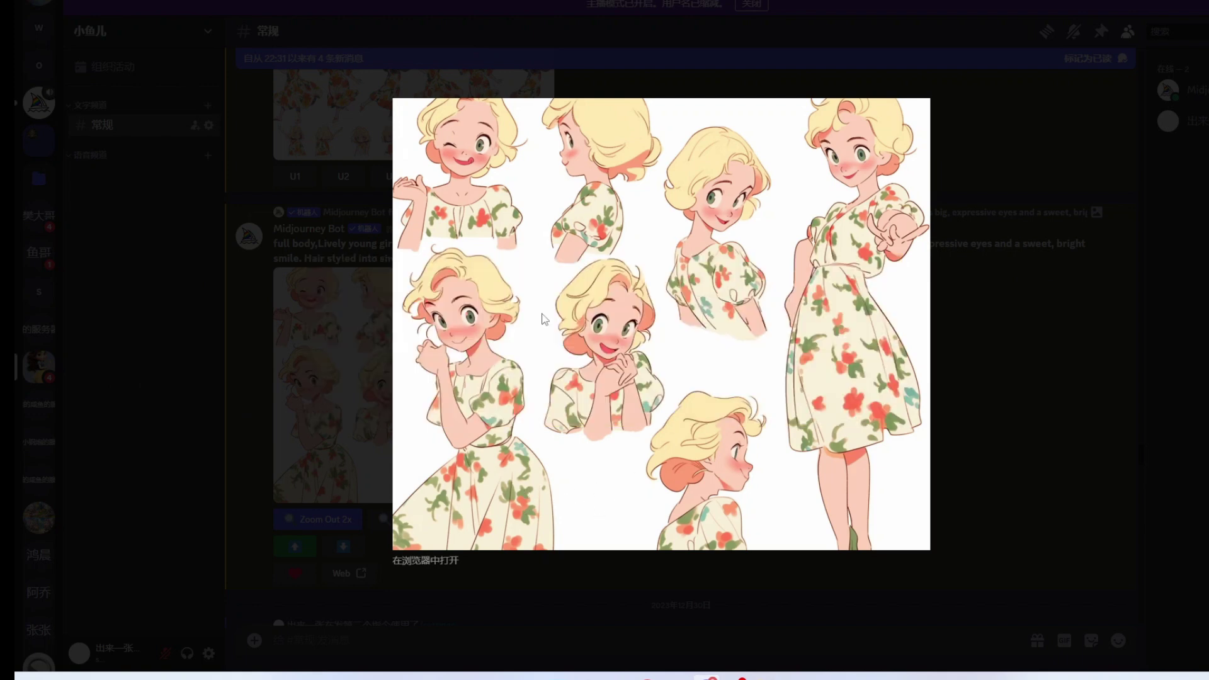
Step: Switch to Google Translate in Chrome and highlight the white background and niji terms in the Chinese prompt for the girl
mouse_move(646, 676)
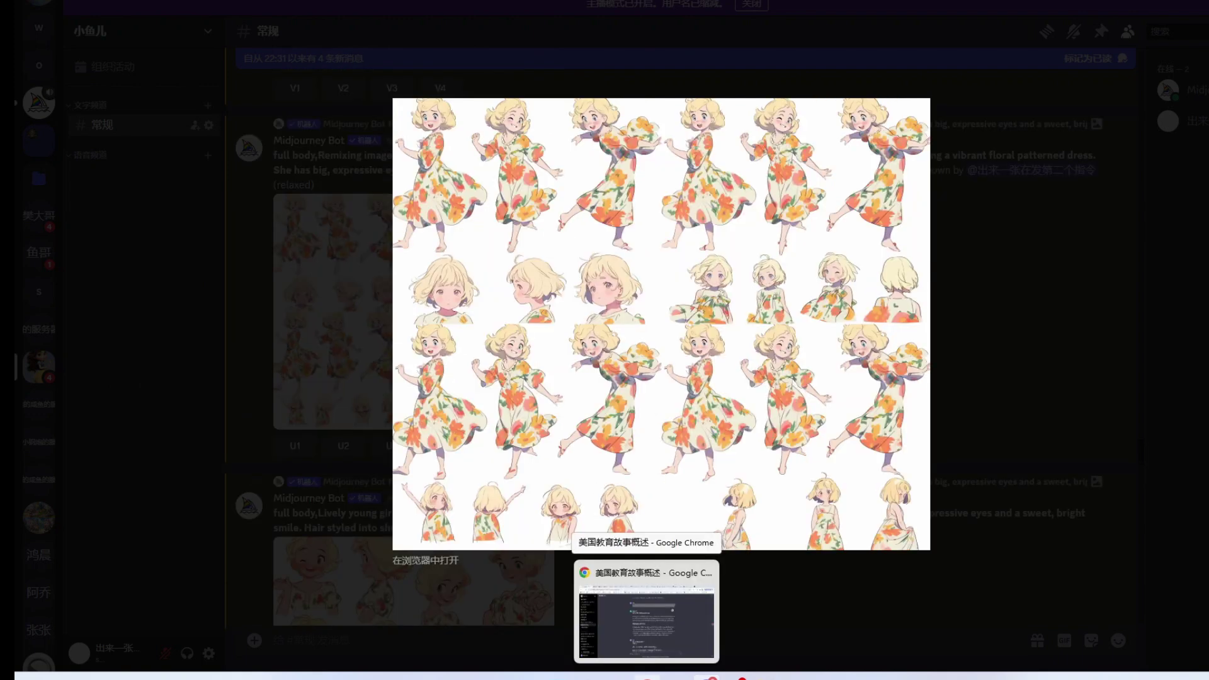
click(647, 614)
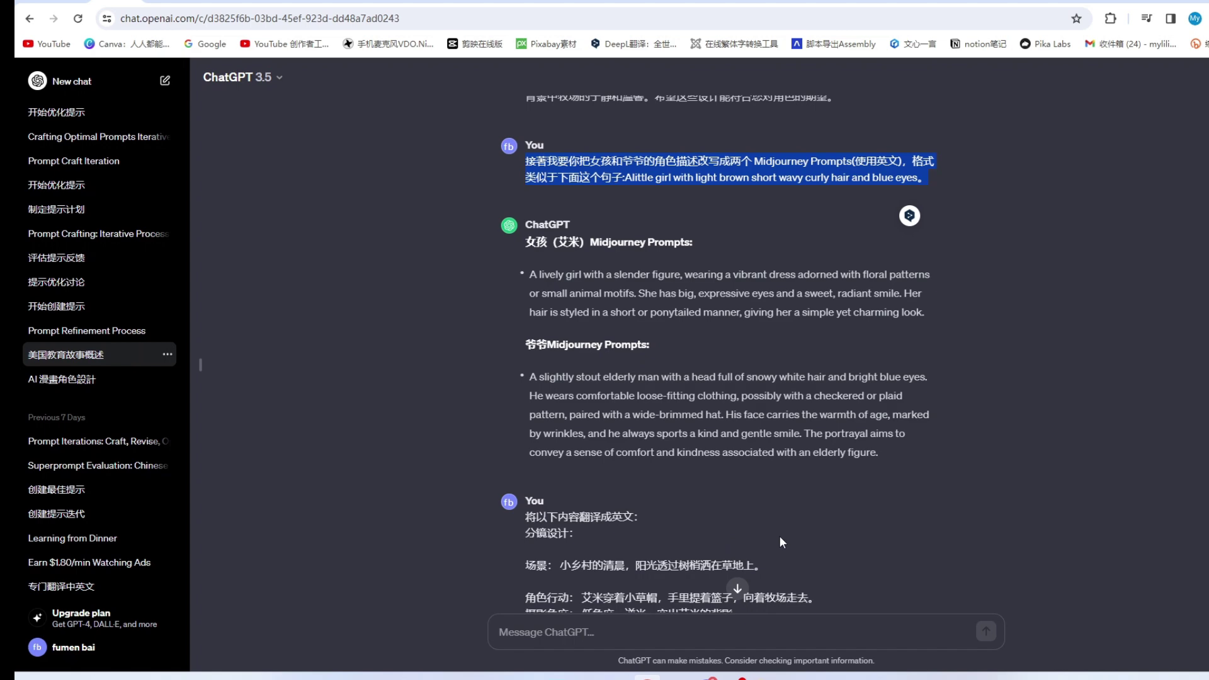
scroll(779, 536, down, 1)
scroll(780, 537, up, 5)
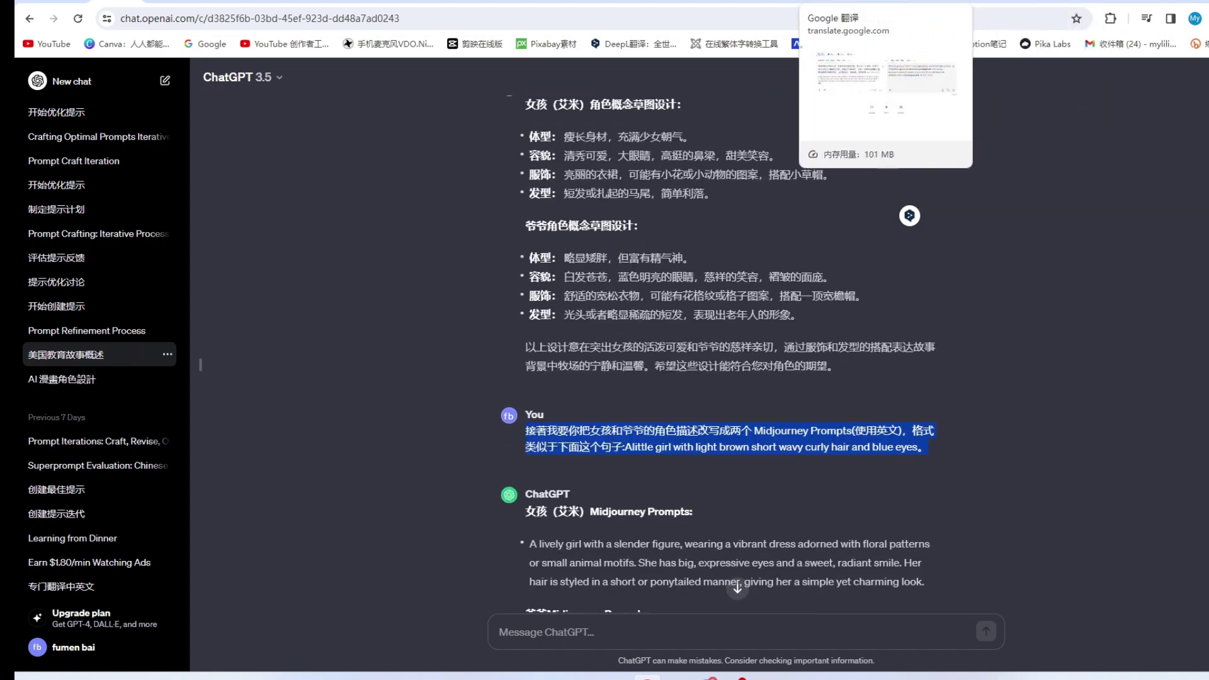
click(881, 6)
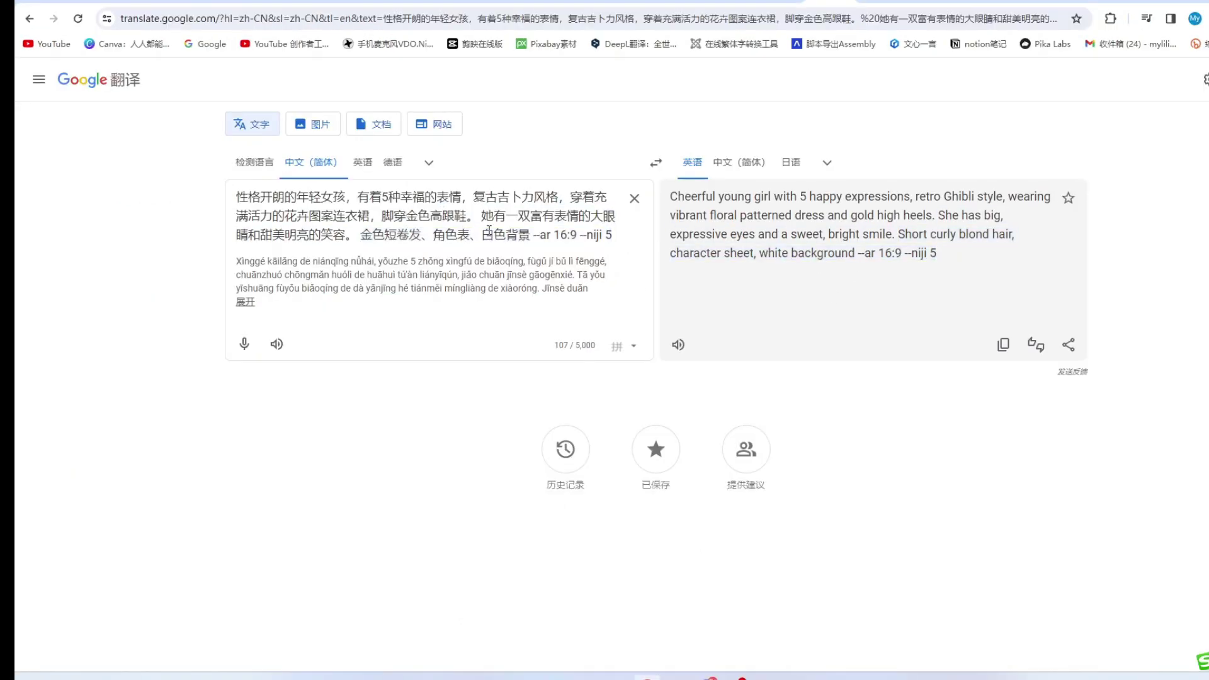
drag(482, 234, 535, 234)
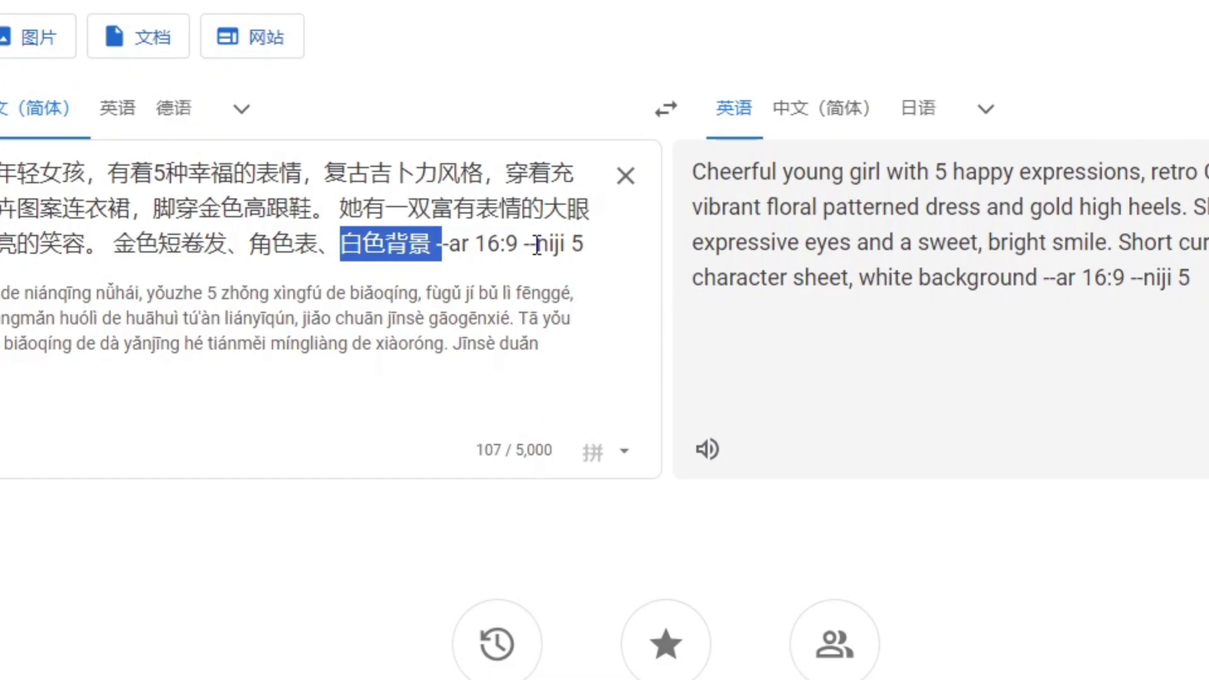
drag(537, 246, 574, 248)
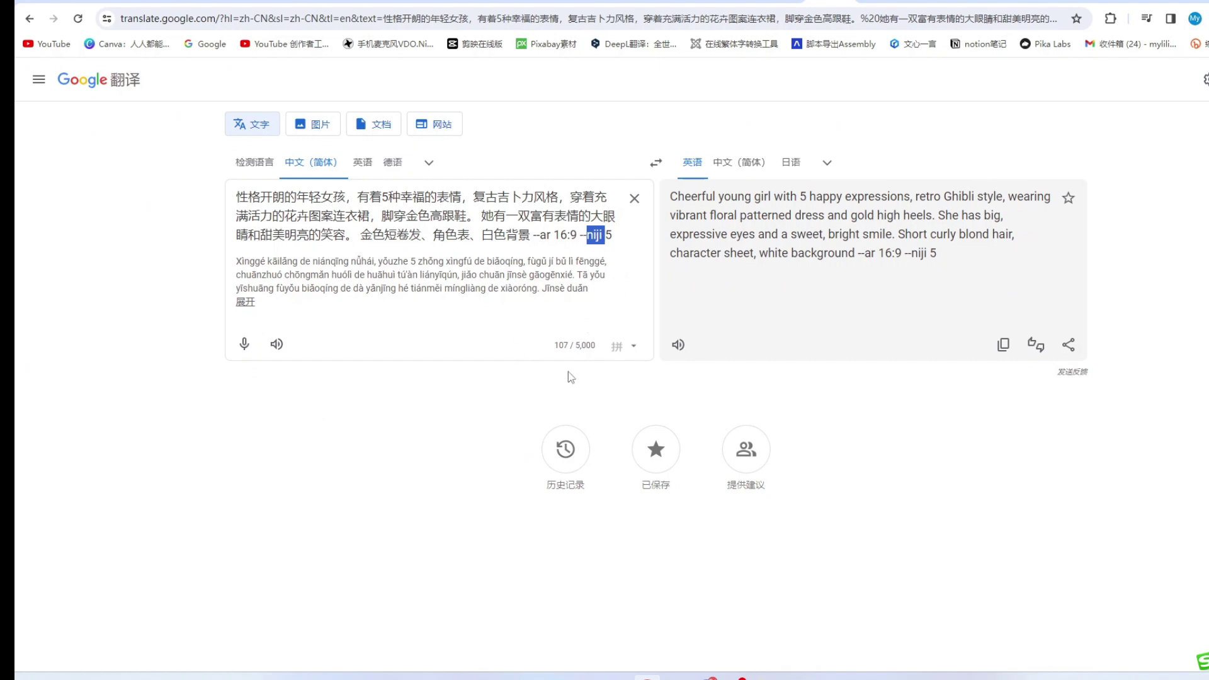
Step: Copy the English translation and submit it in Discord as a Midjourney imagine prompt for the cheerful young girl's character sheet, with --ar 16:9 --niji 5
click(1004, 346)
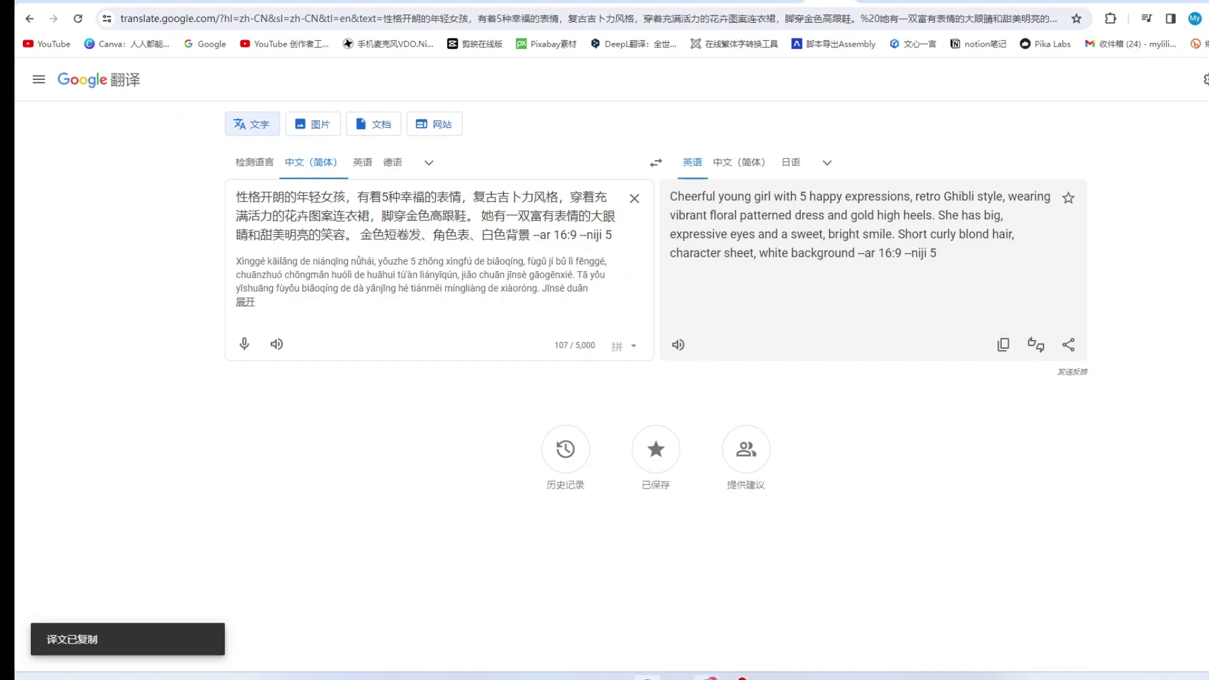
click(707, 614)
click(391, 465)
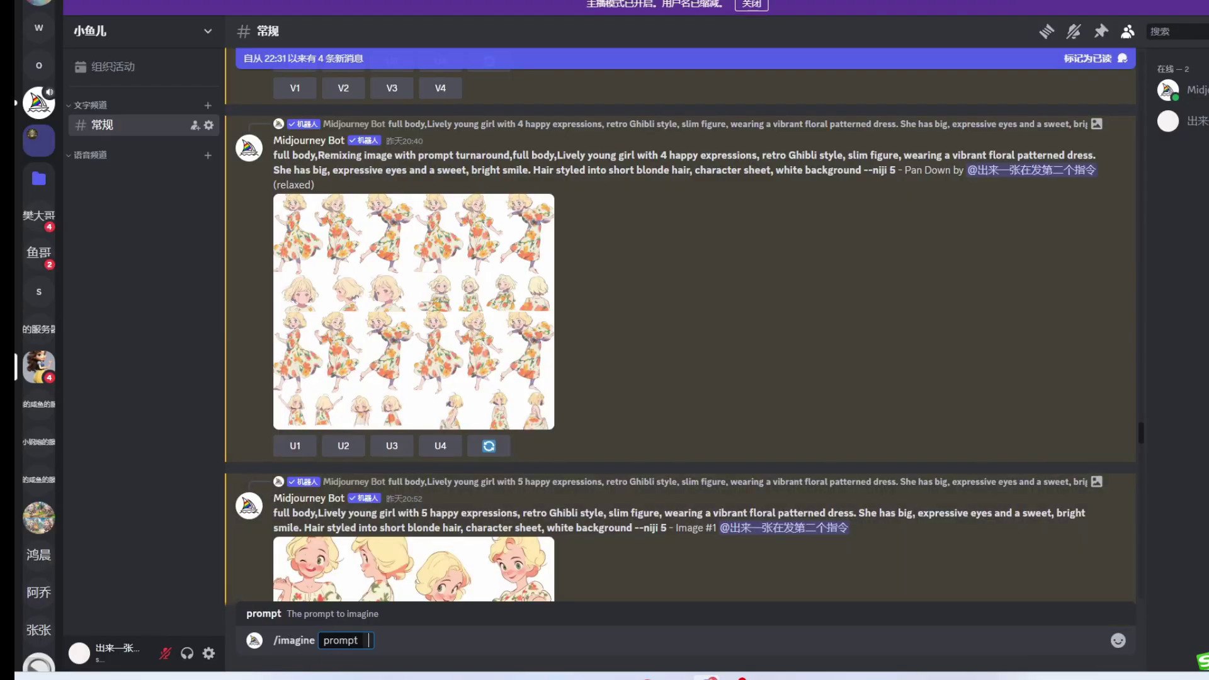
text(Cheerful young girl with 5 happy expressions, retro Ghibli style, wearing vibrant floral patterned dress and gold high heels. She has big, expressive eyes and a sweet, bright smile. Short curly blond hair, character sheet, white background --ar 16:9 --niji 5)
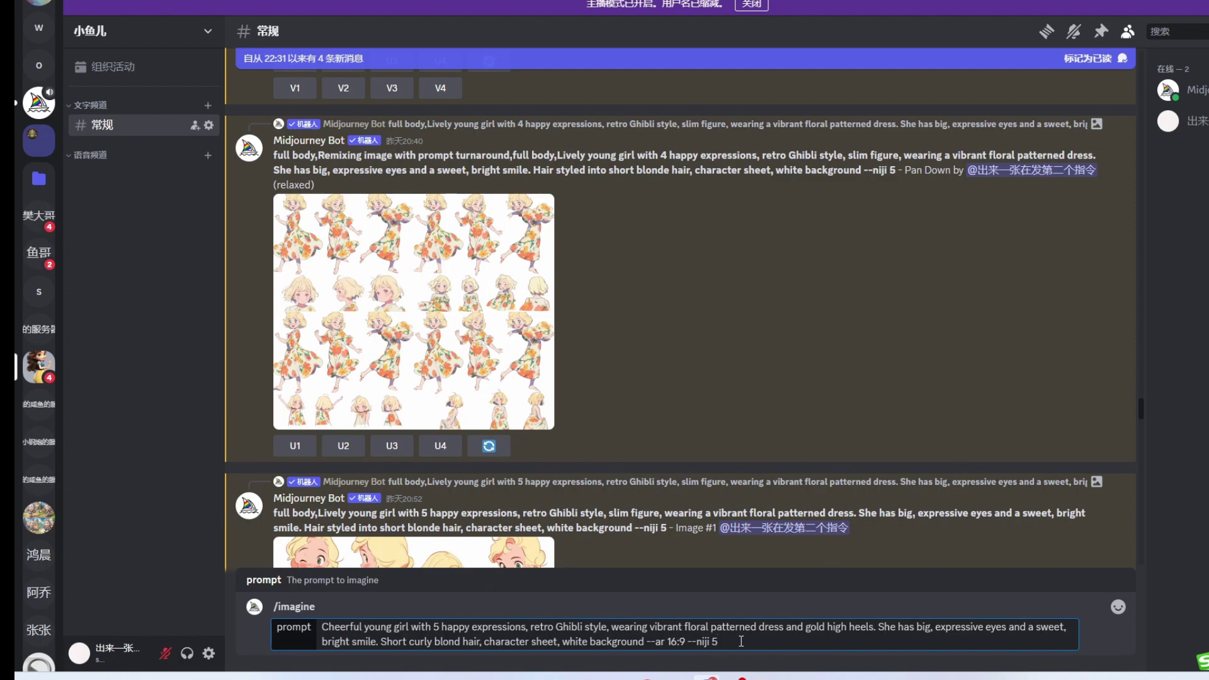
key(Return)
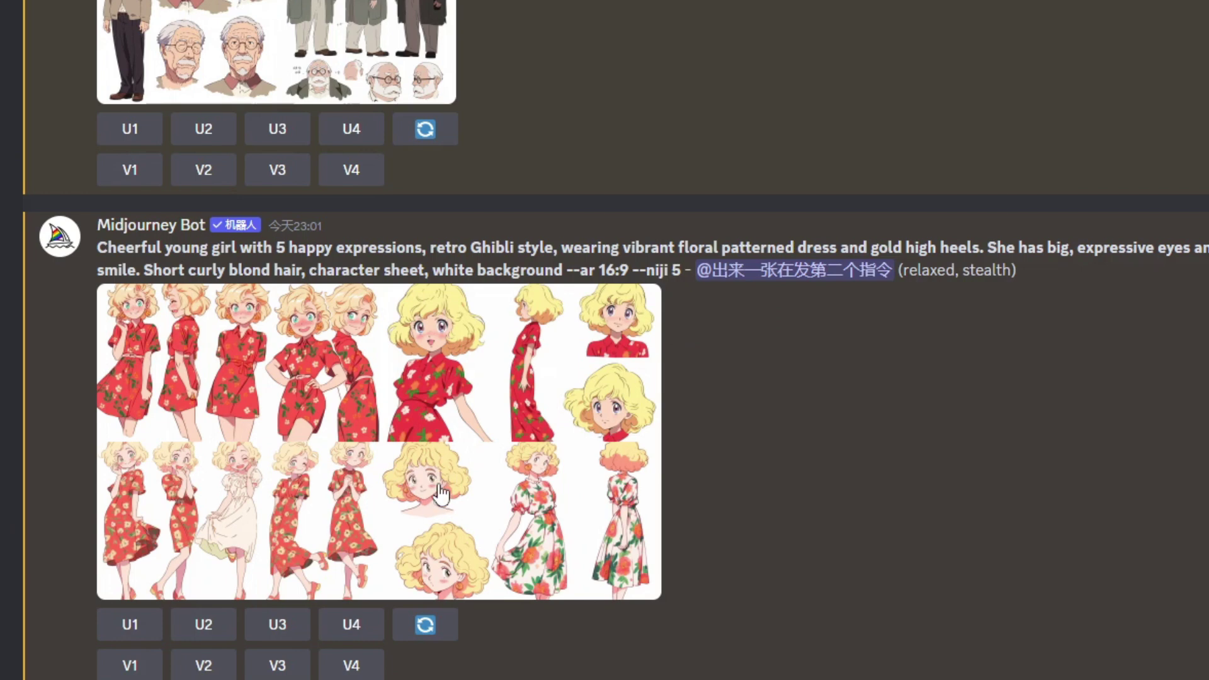
Step: Inspect the enlarged grid of the girl's character sheets and upscale the first image
click(441, 495)
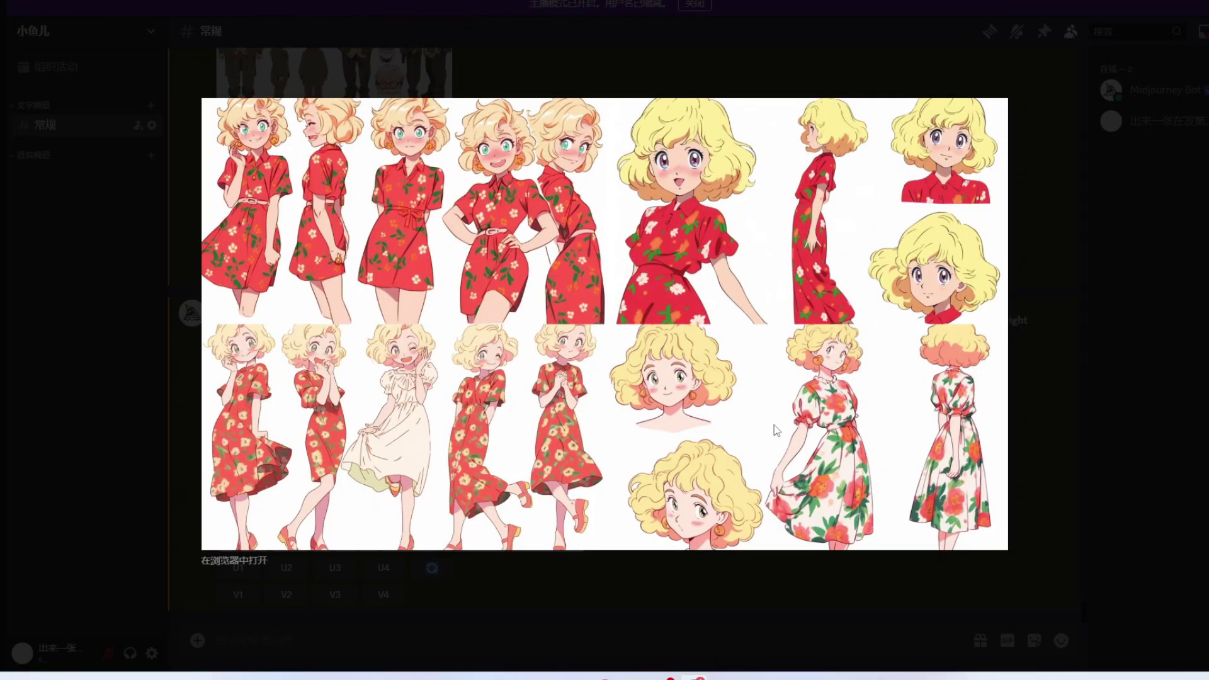
click(1067, 340)
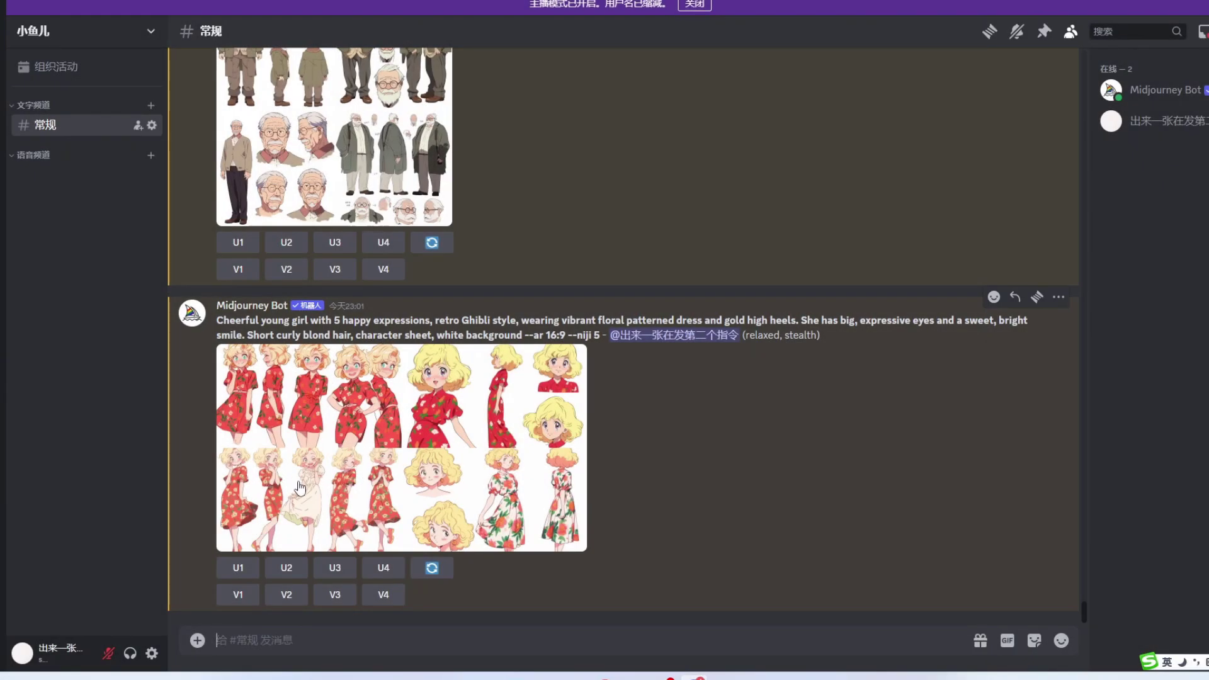
click(240, 571)
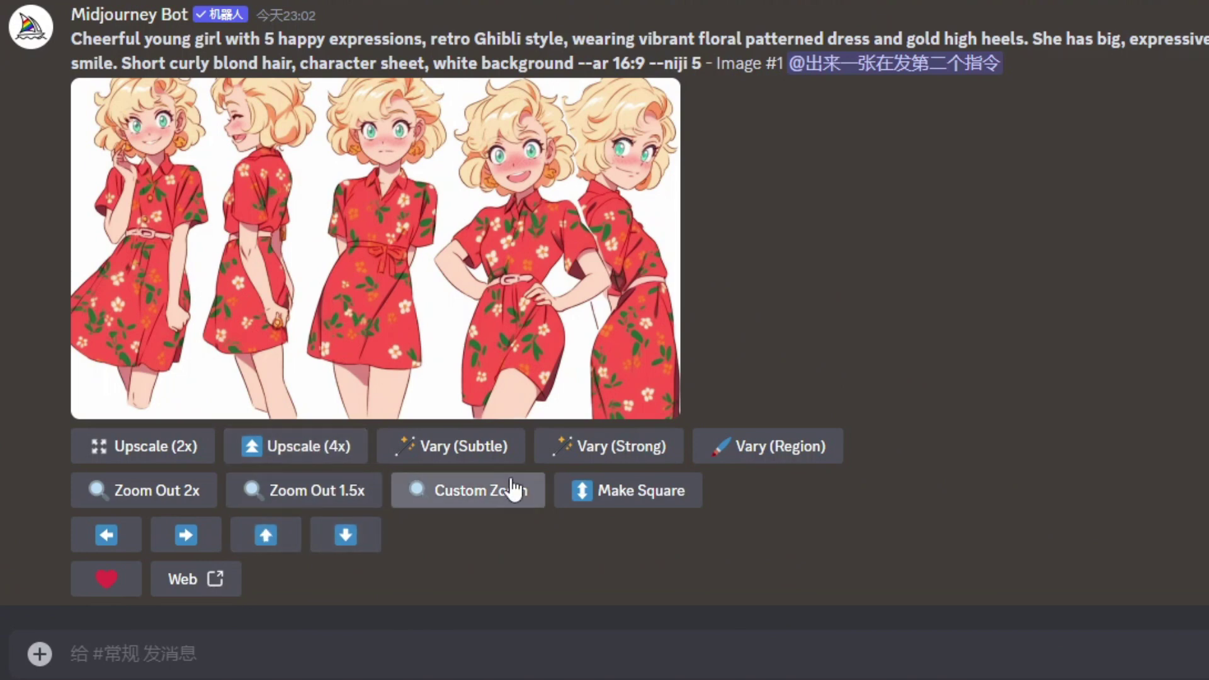
Step: Submit Vary (Strong) and Vary (Subtle) jobs for the upscaled first image using the prefilled remix prompt
click(614, 448)
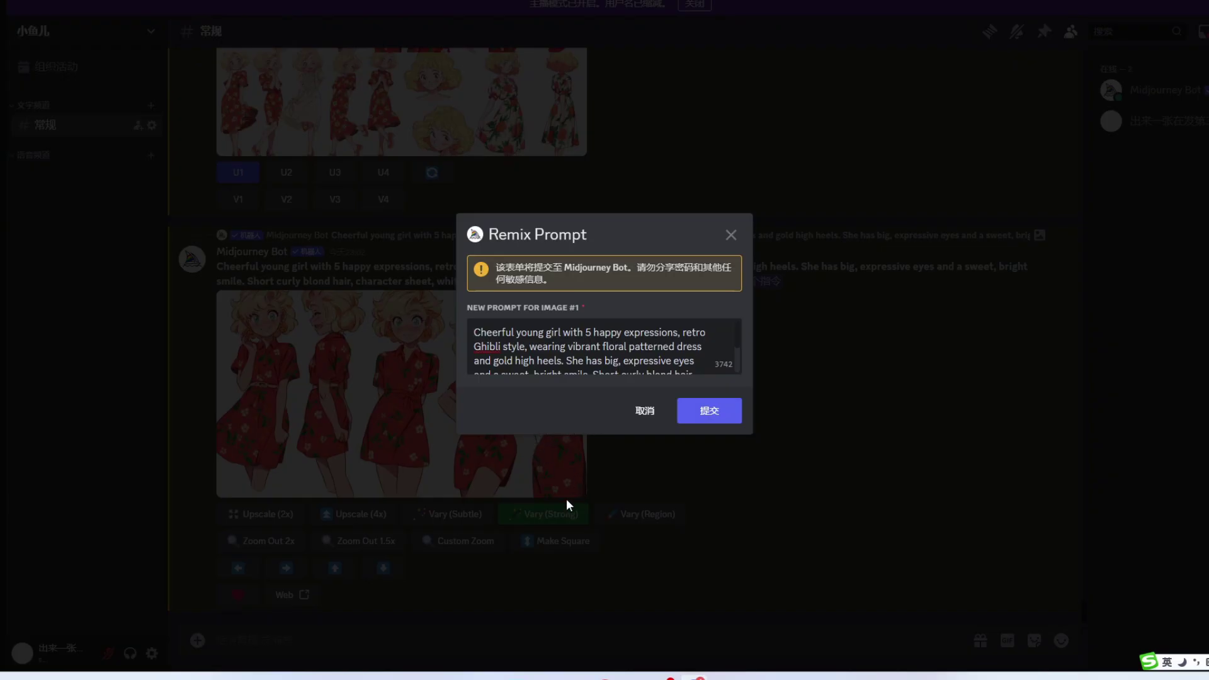
click(699, 418)
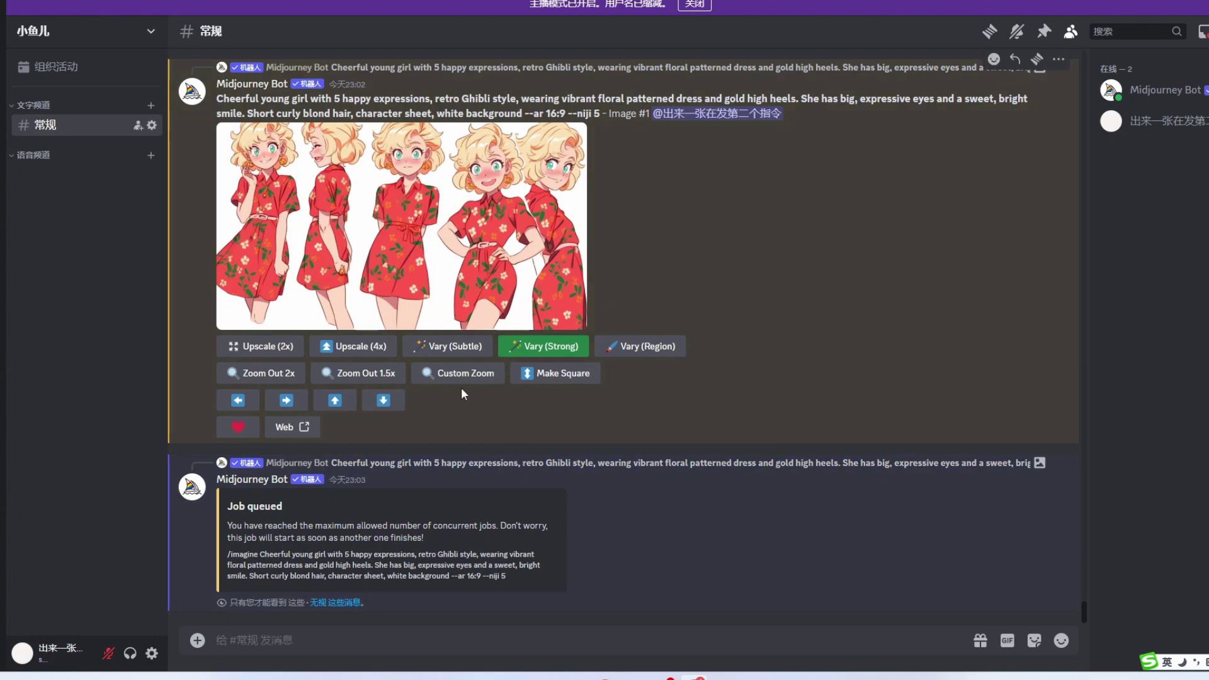
click(458, 347)
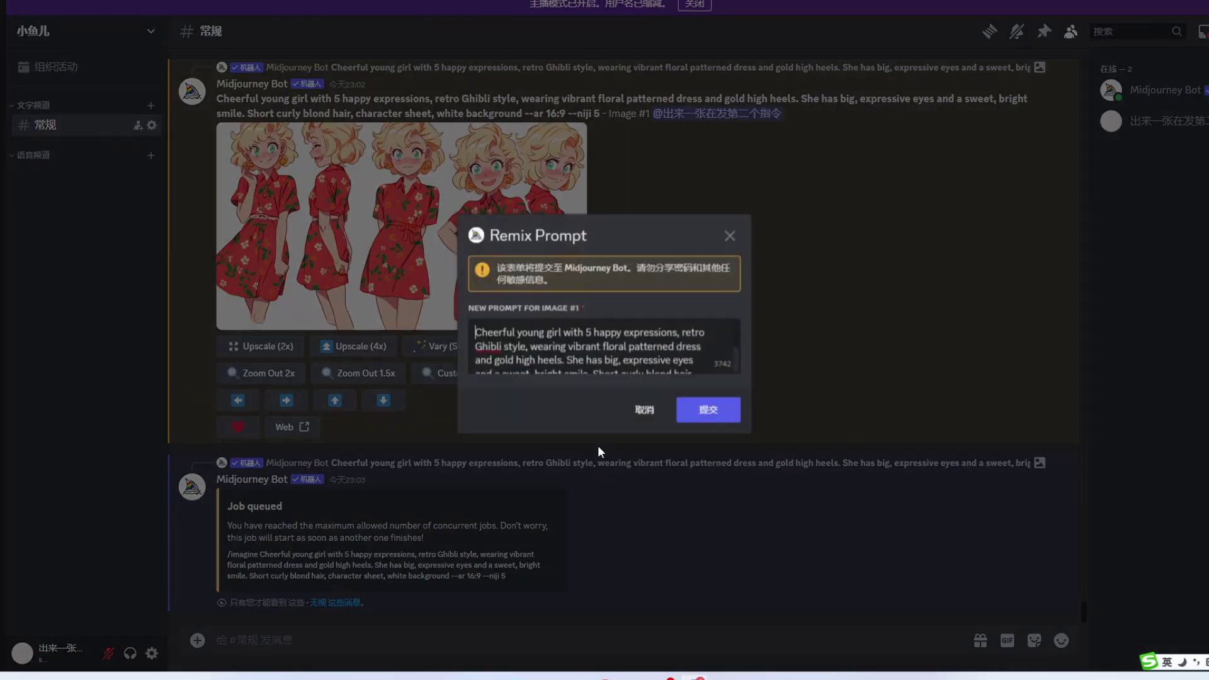
key(Return)
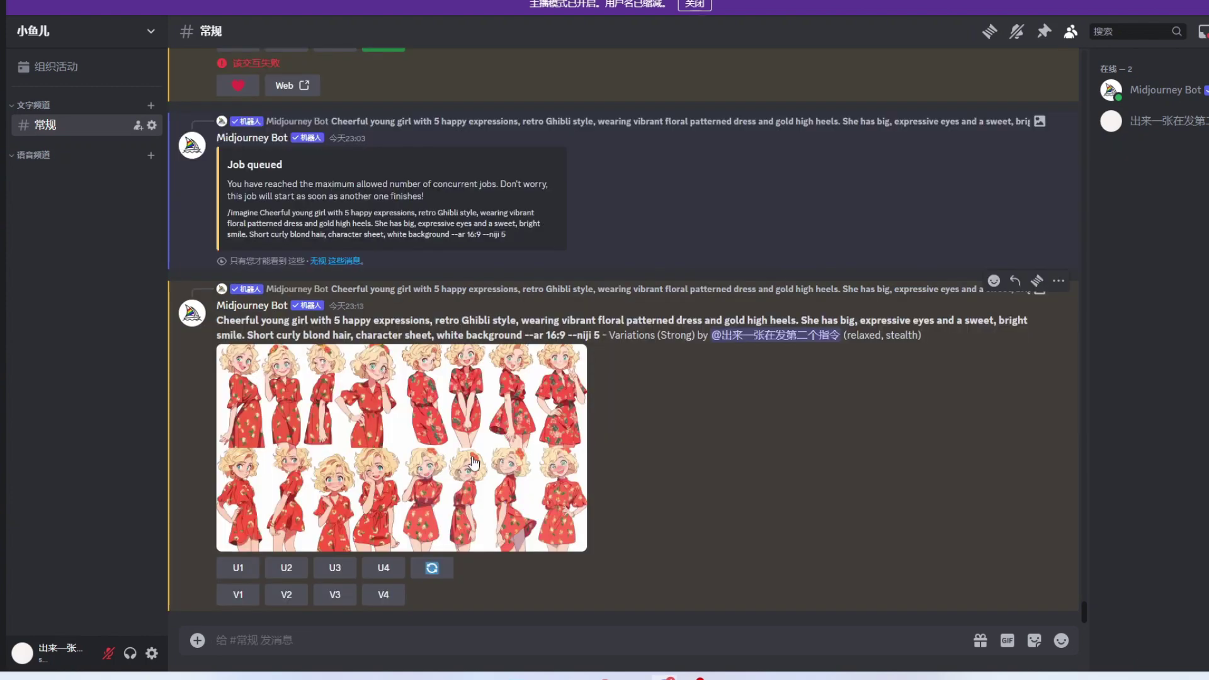
Step: Examine the enlarged strong variations of the girl and compare them with the original image and its Vary options
click(430, 459)
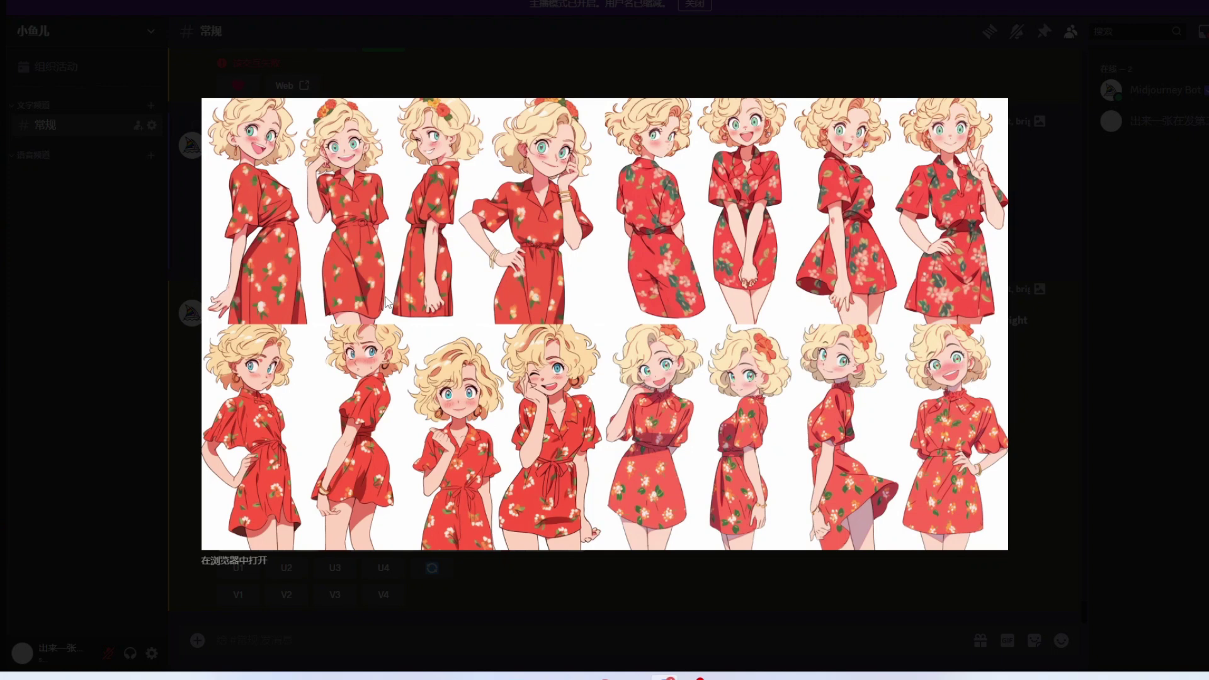
key(Escape)
scroll(403, 252, up, 3)
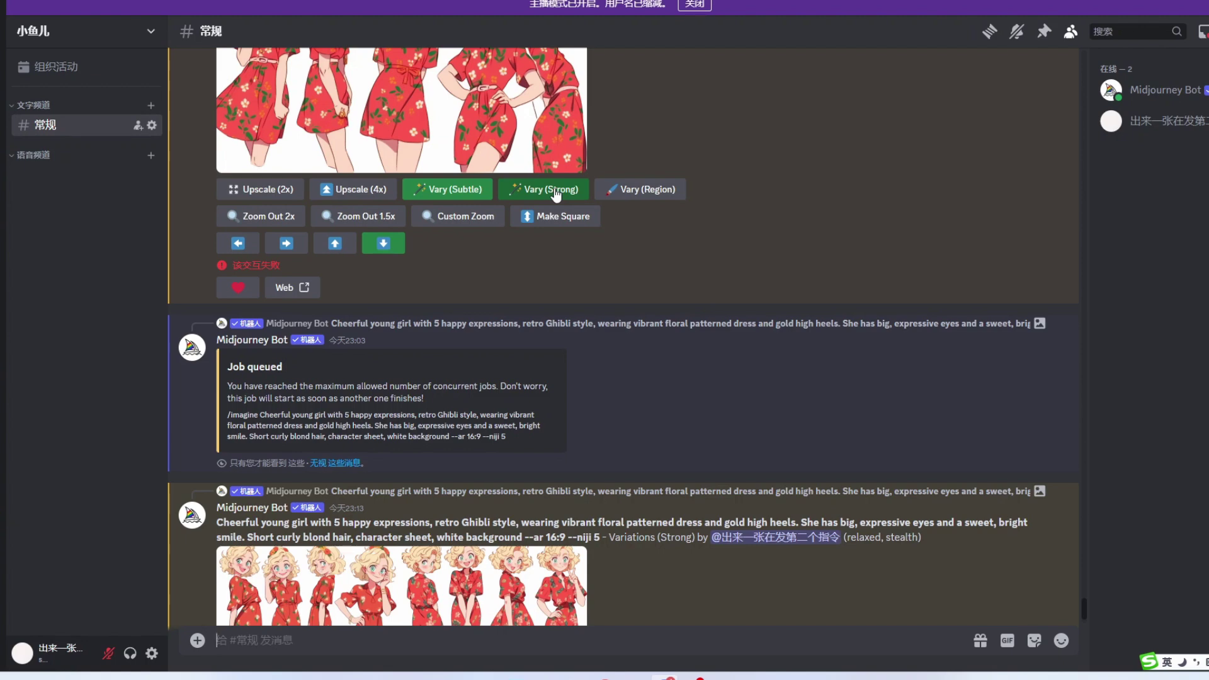
scroll(458, 197, down, 2)
scroll(458, 196, up, 2)
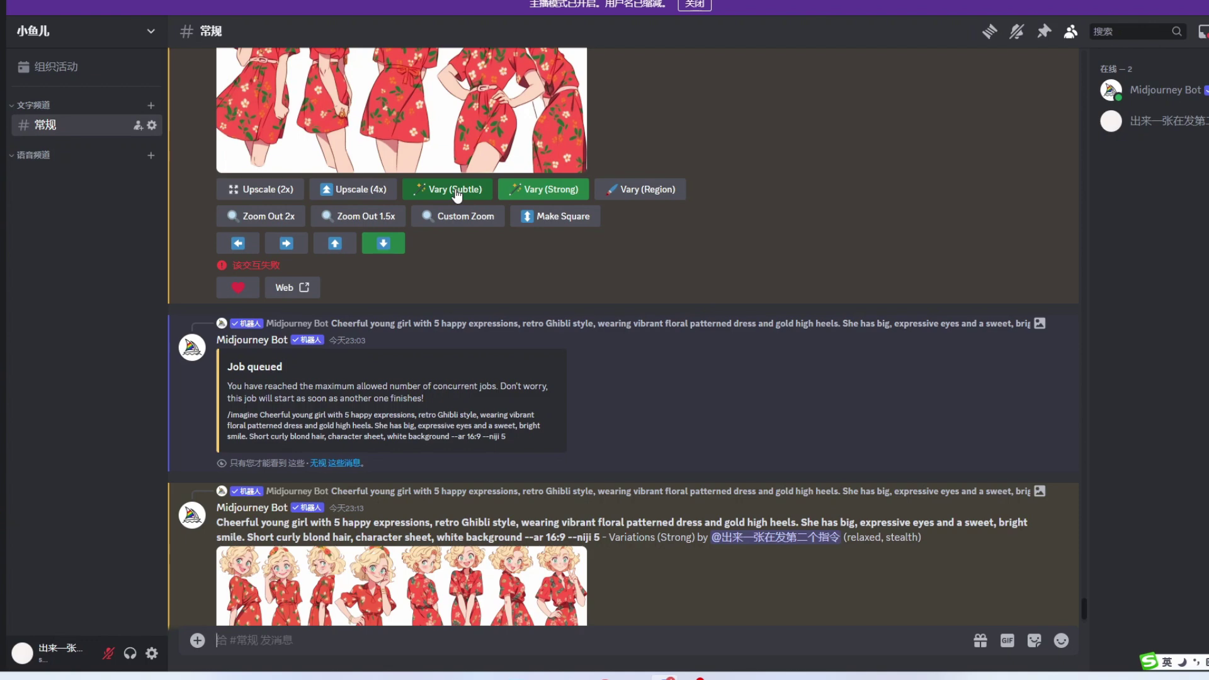
scroll(482, 285, down, 3)
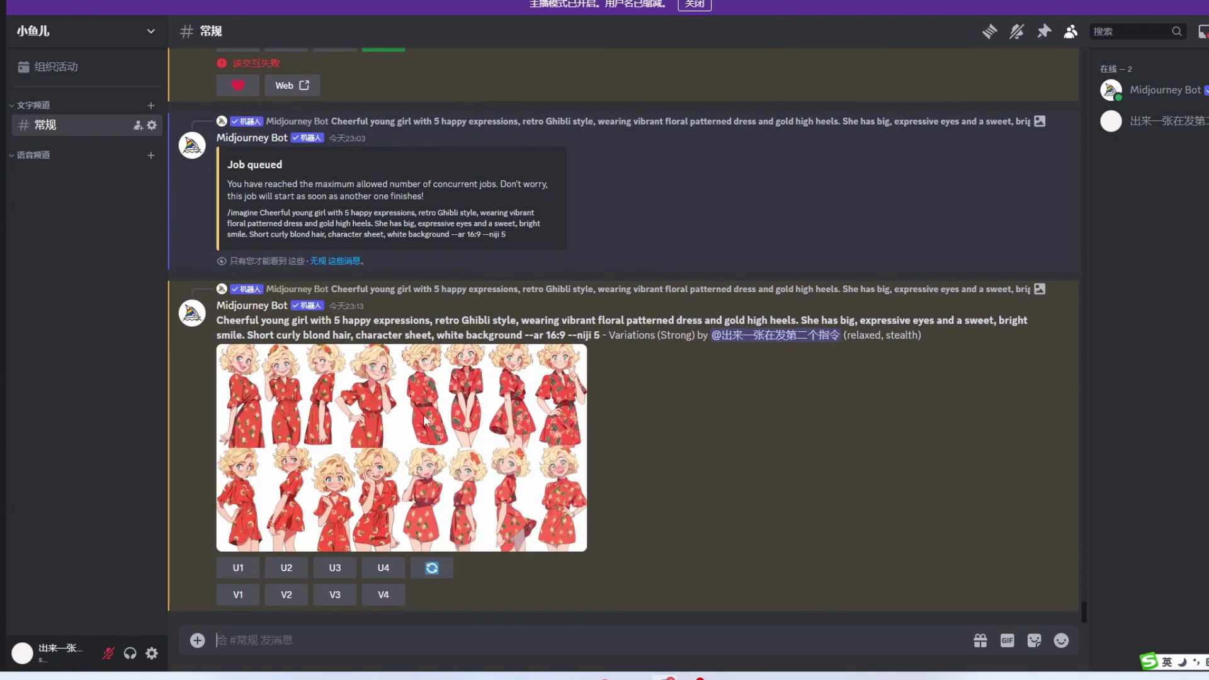
click(384, 416)
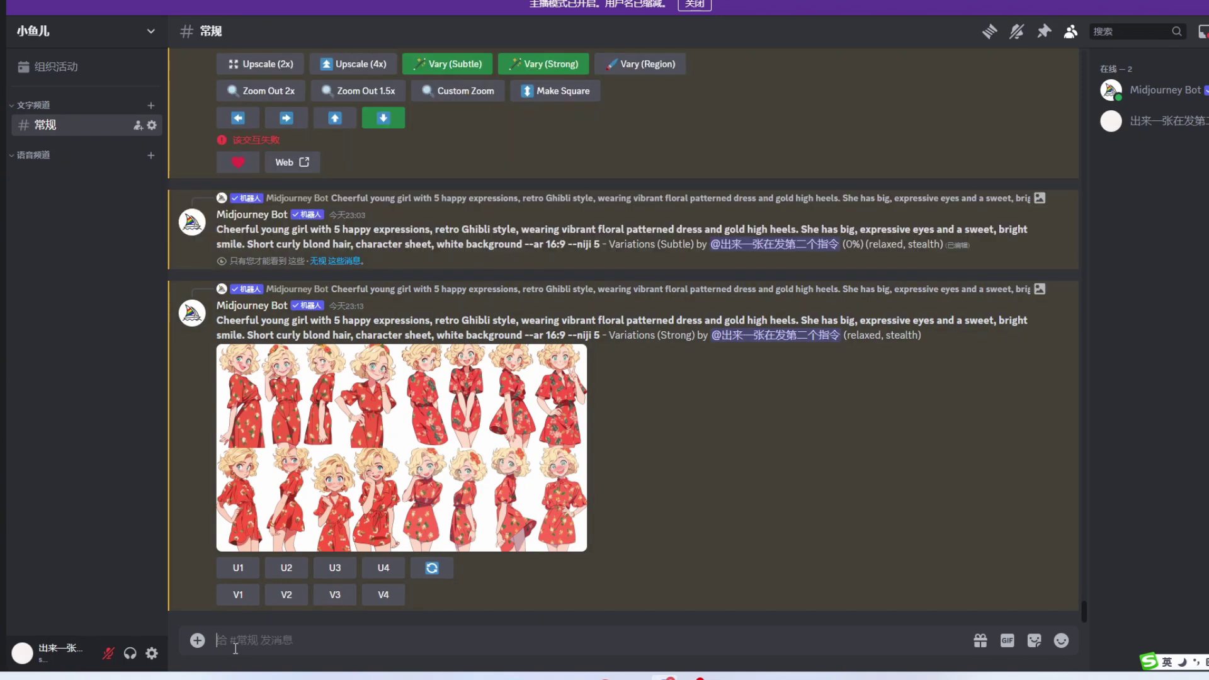
Step: Display the Midjourney Bot settings with the /settings command
text(/)
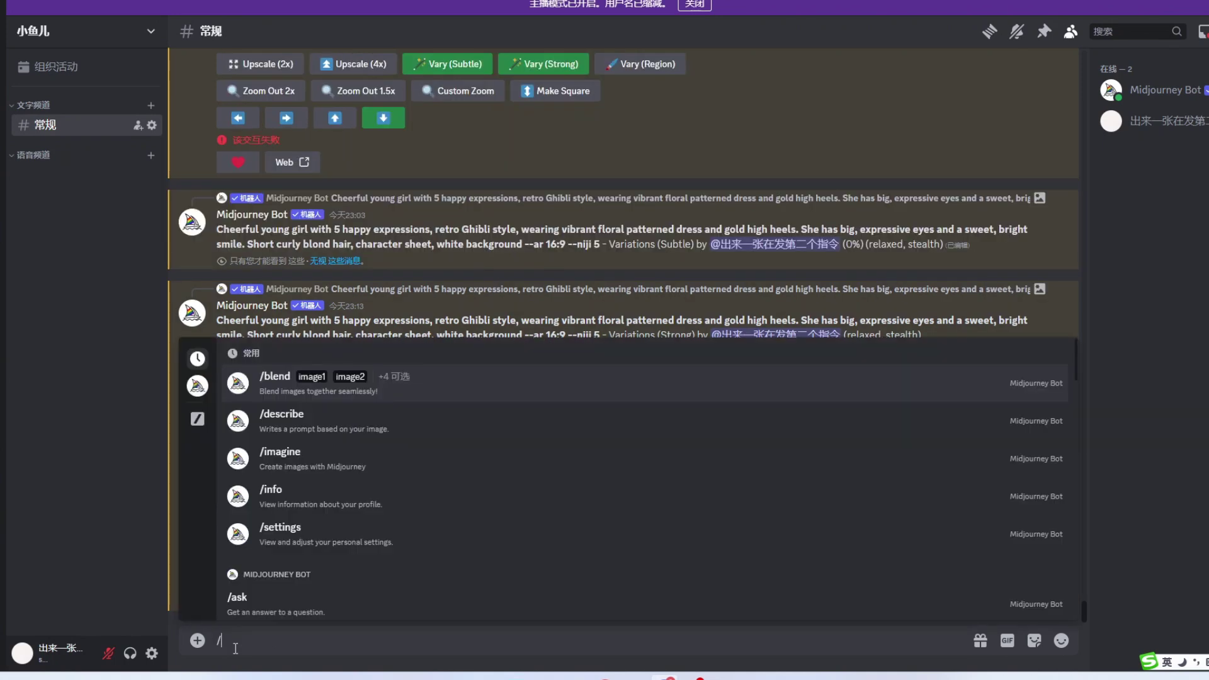
click(289, 531)
key(Return)
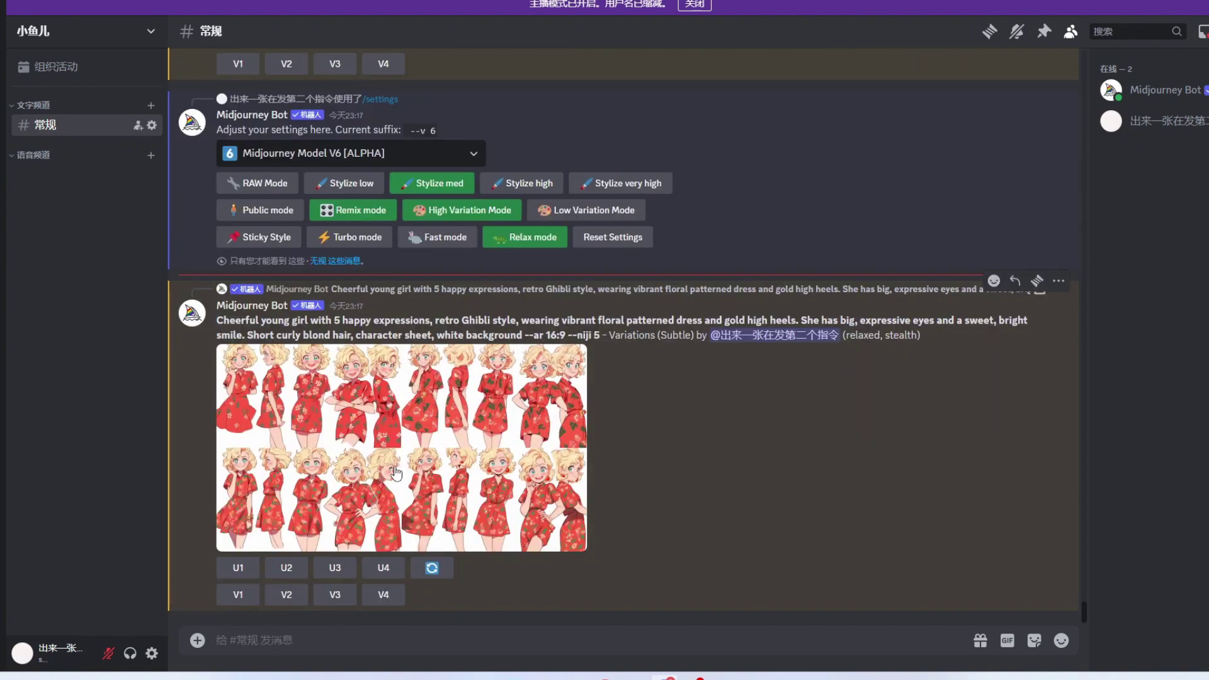
Step: Submit Pan Down and Pan Up jobs for the upscaled first image, adding "full body , turnaround," at the start of the prompt
click(421, 473)
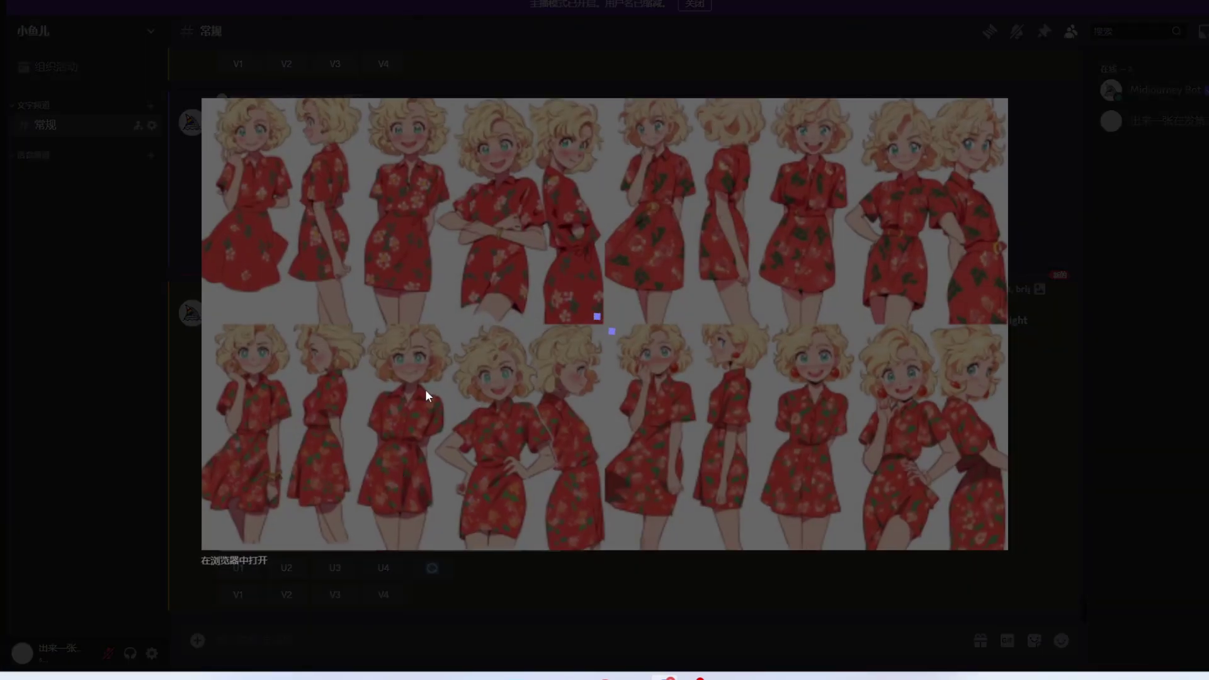
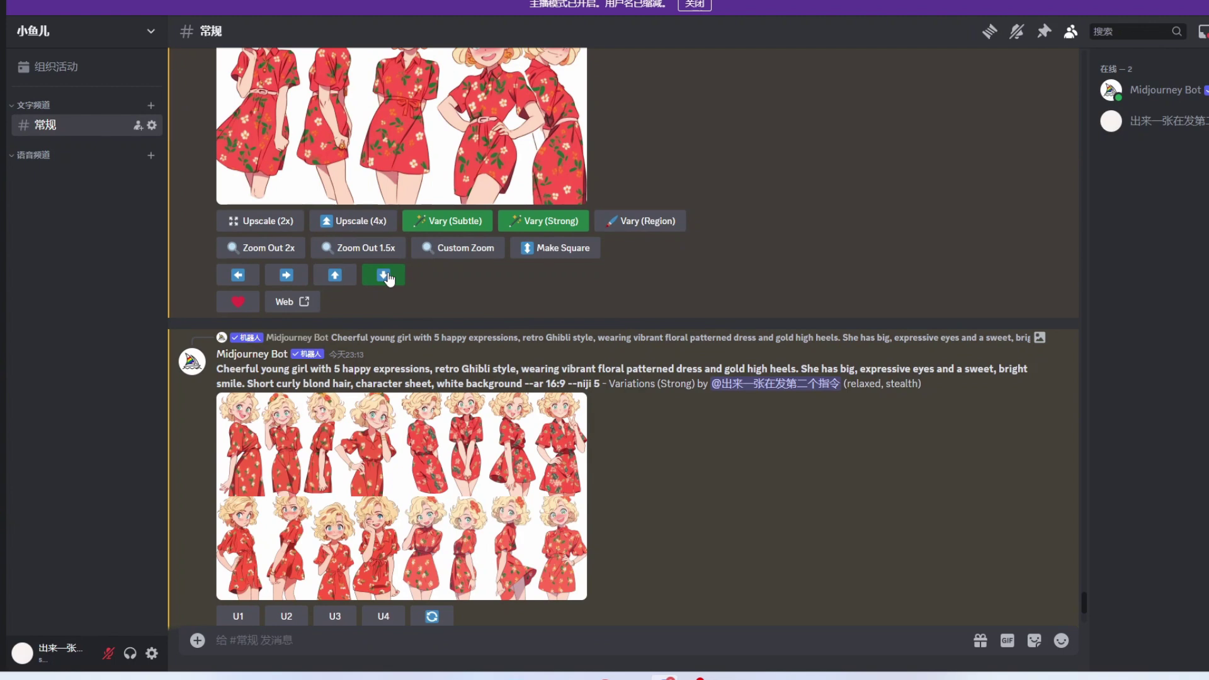
click(387, 277)
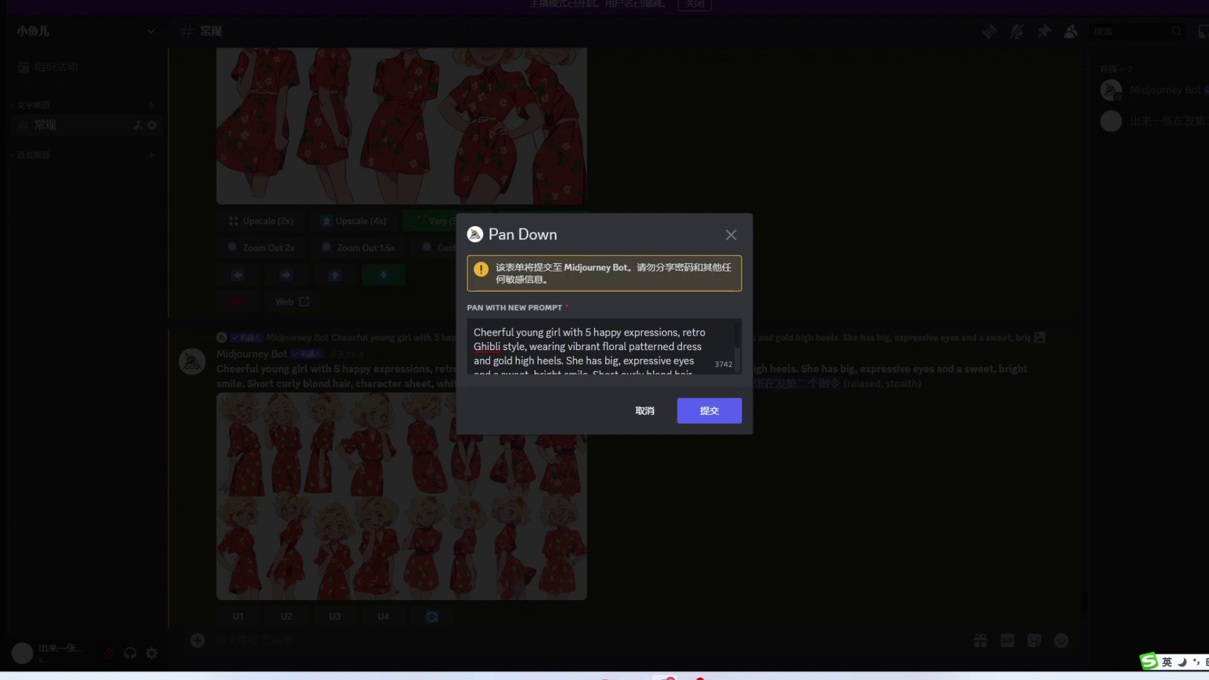
text(full body ,)
text(turnaround)
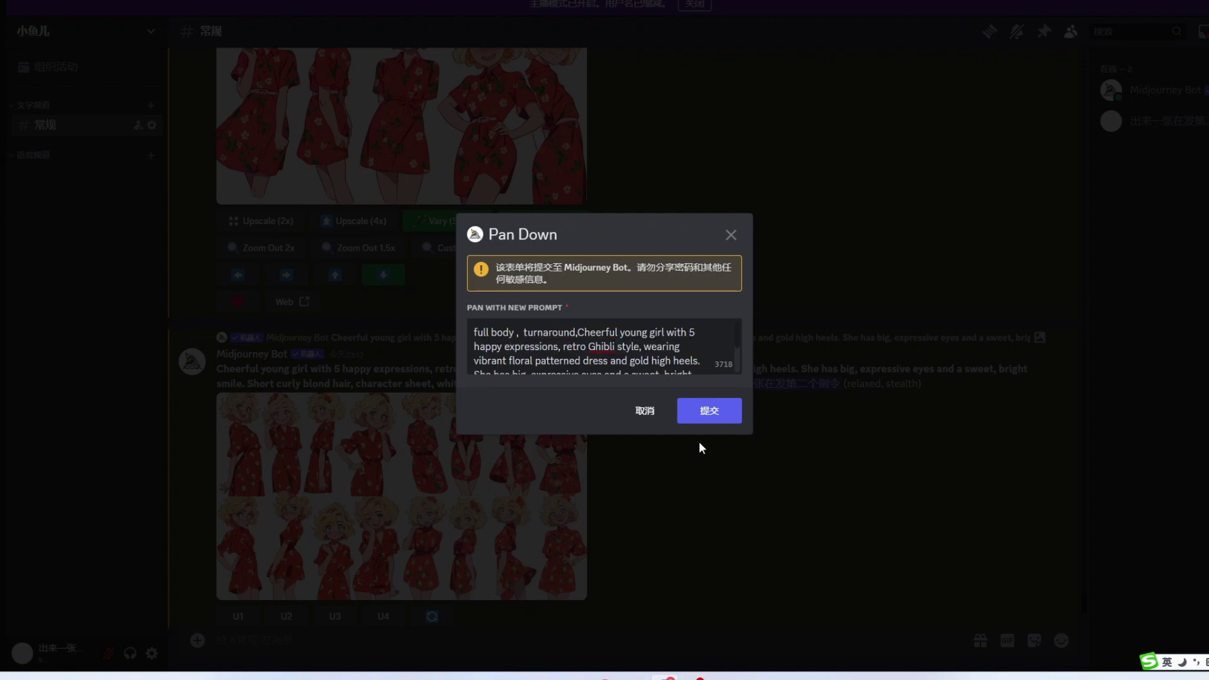
click(709, 412)
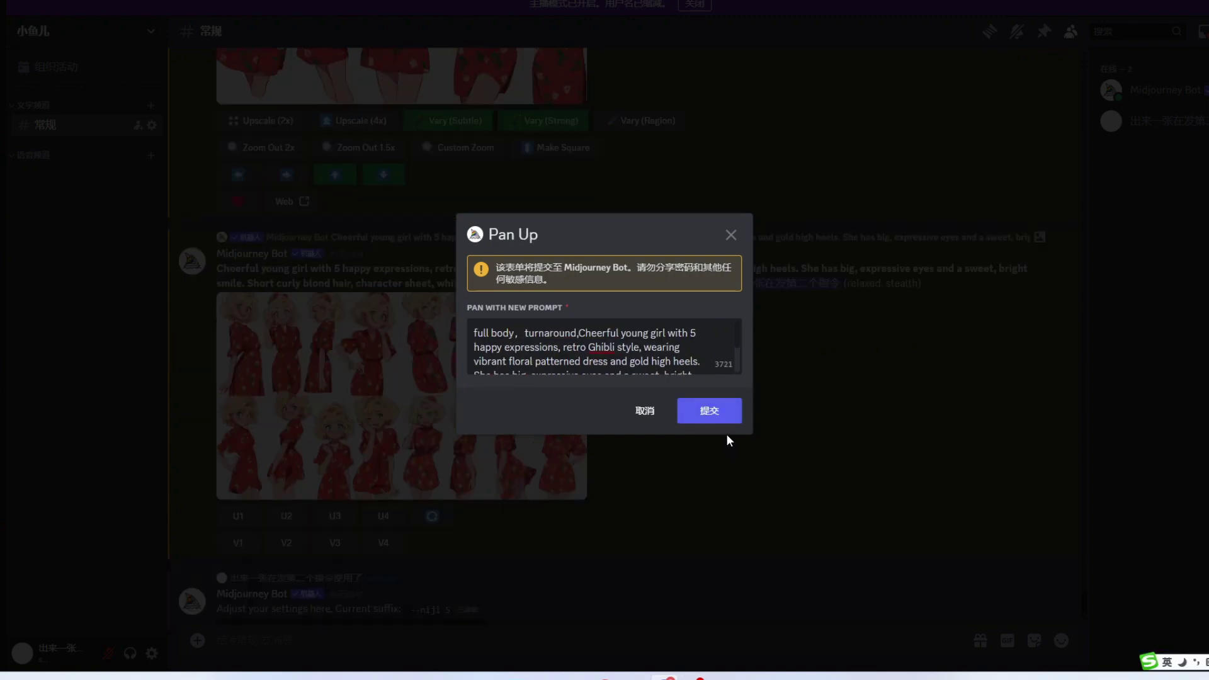
click(710, 413)
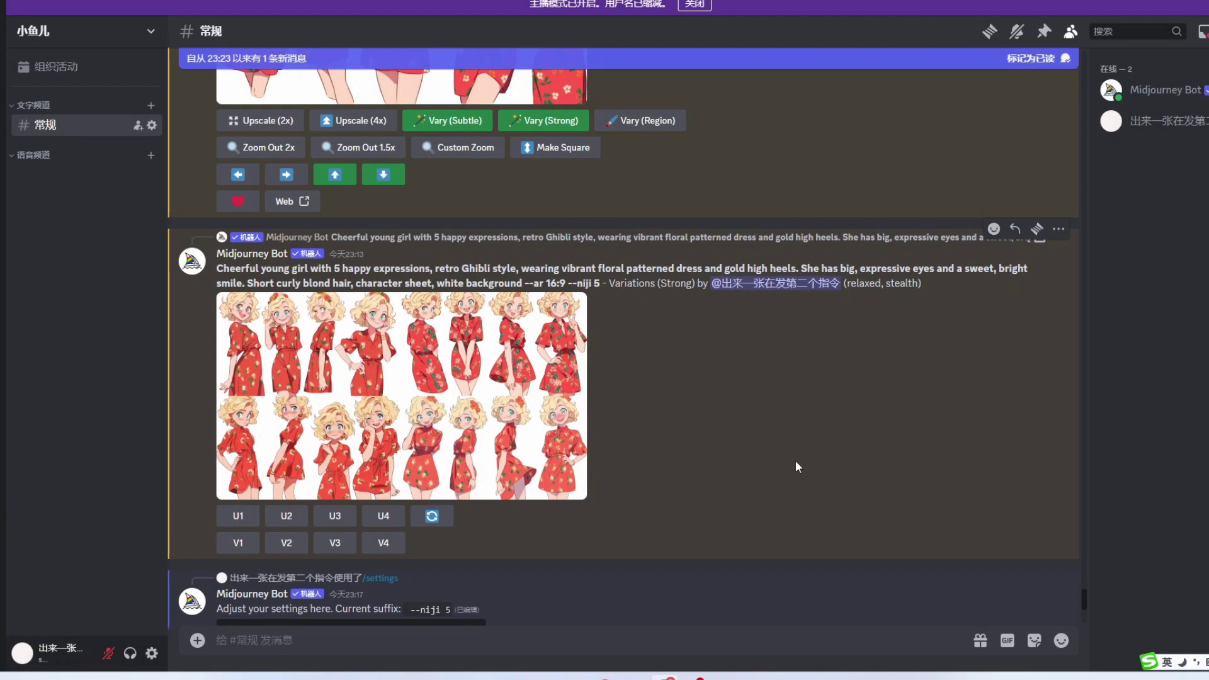
Step: Examine the Pan Down, Pan Up and Pan Left results against the upscaled original of the girl
scroll(795, 459, up, 3)
scroll(509, 472, down, 1)
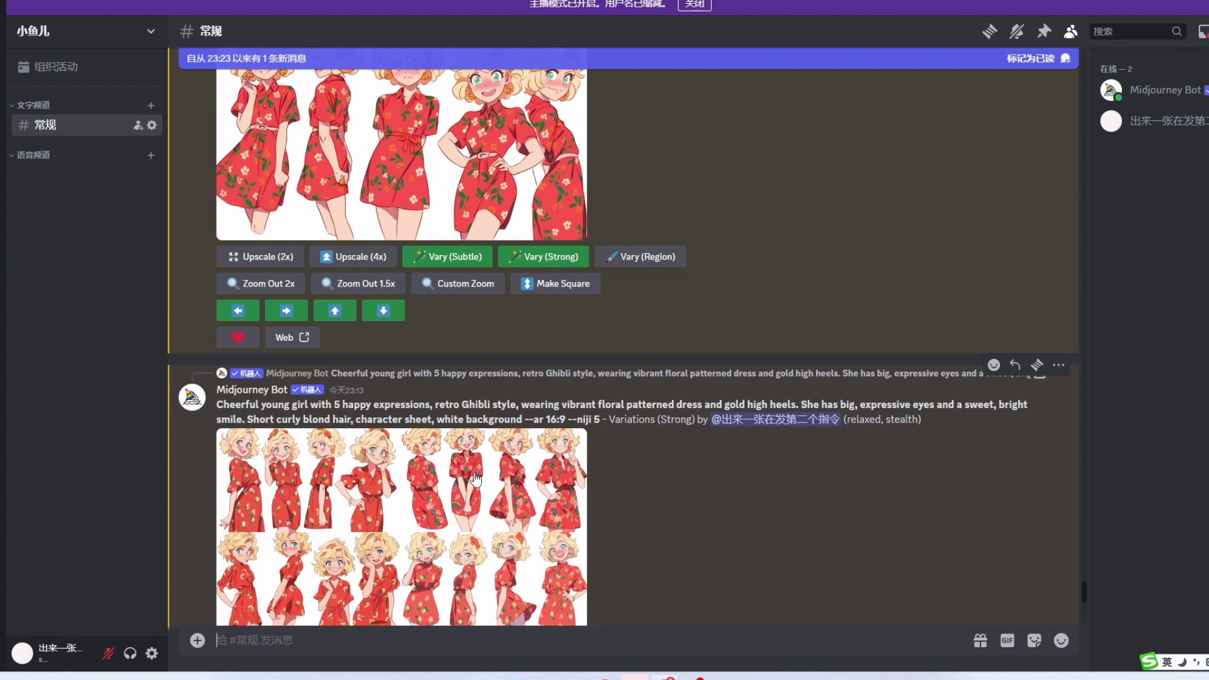
scroll(506, 488, down, 1)
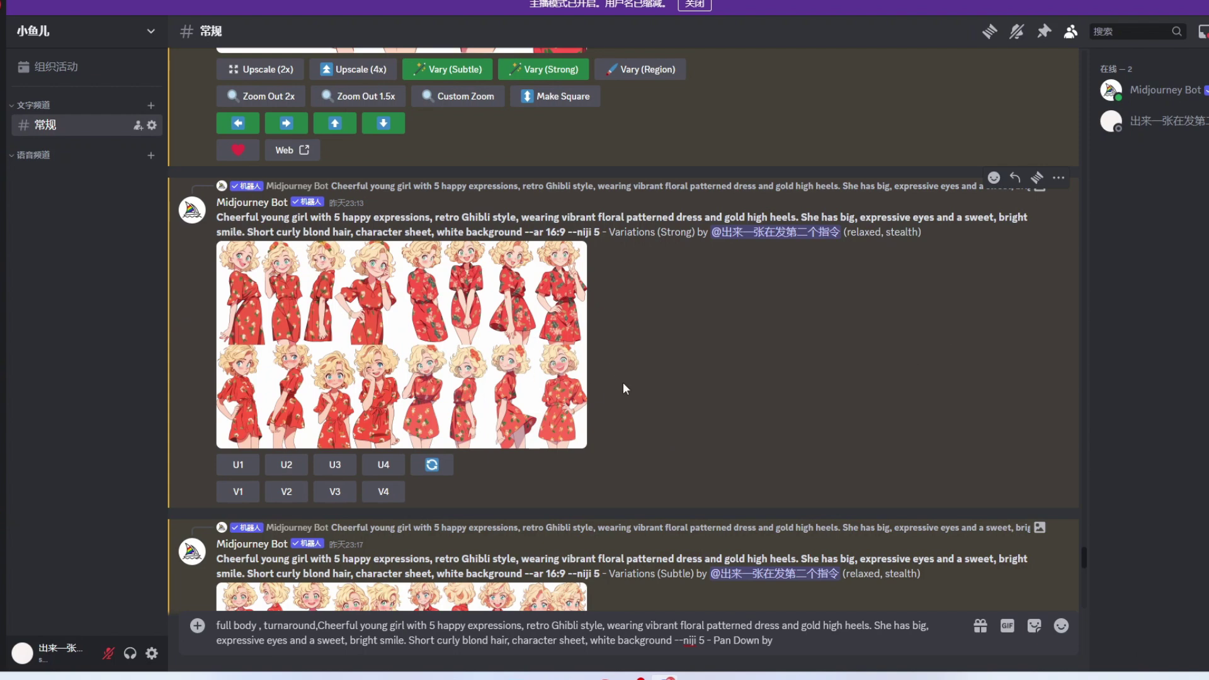
scroll(624, 388, down, 4)
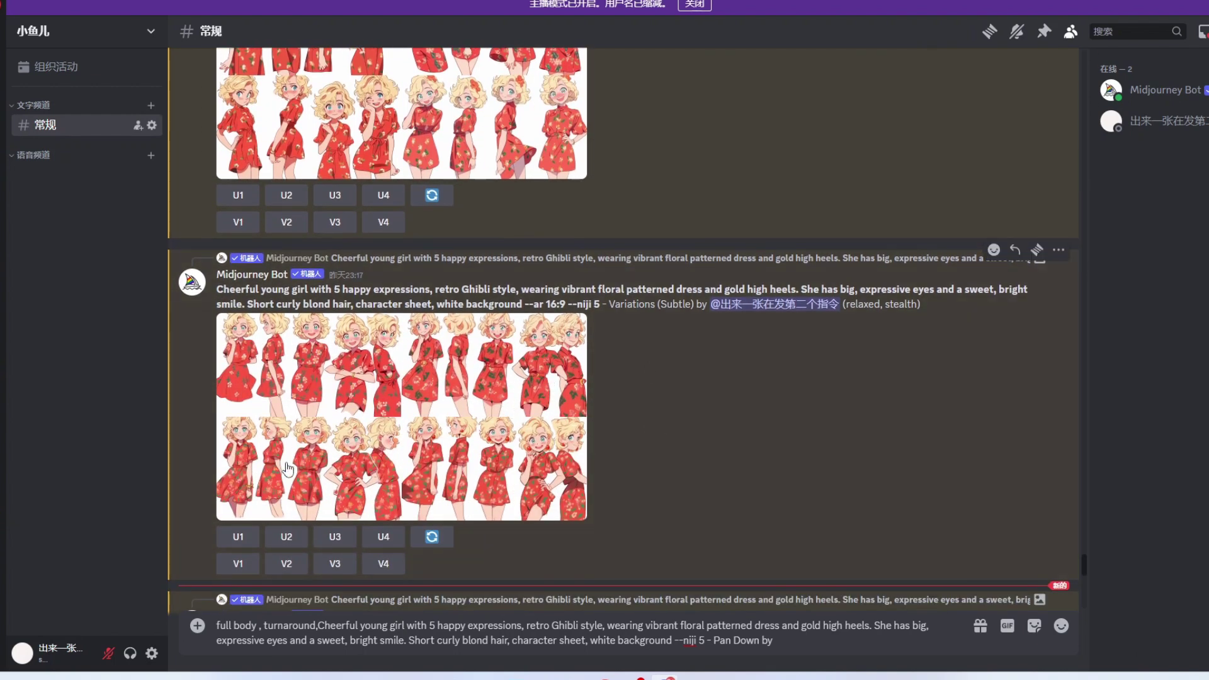
scroll(649, 475, down, 1)
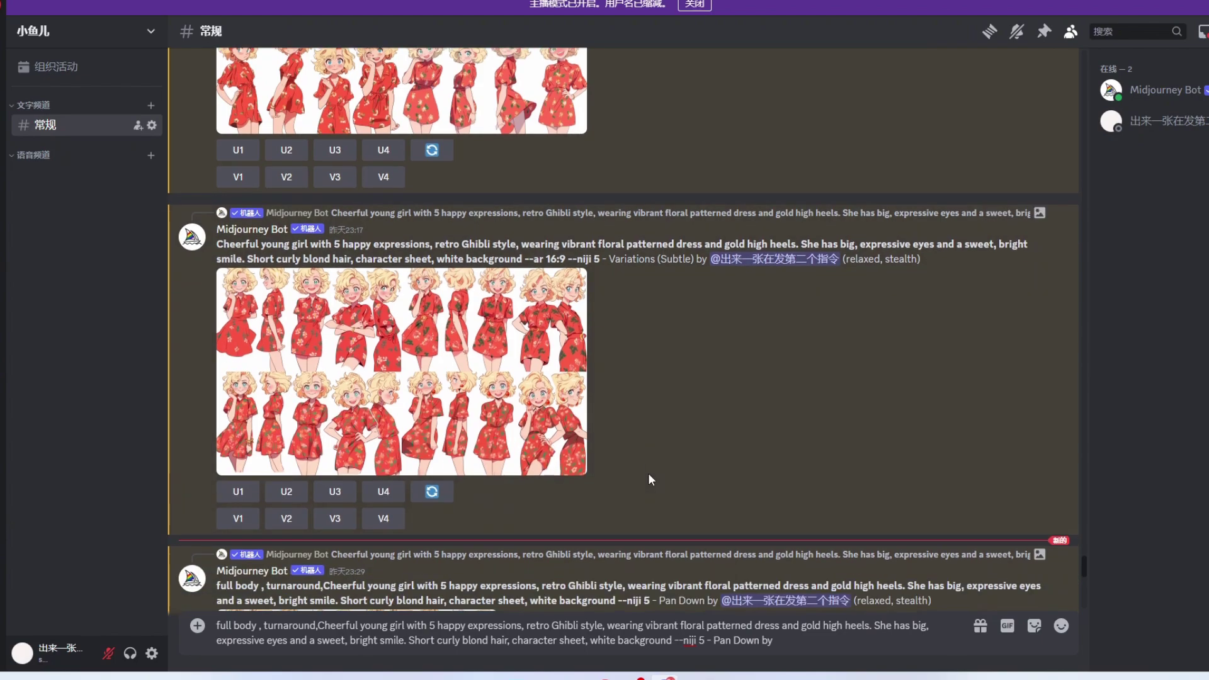
scroll(648, 474, down, 10)
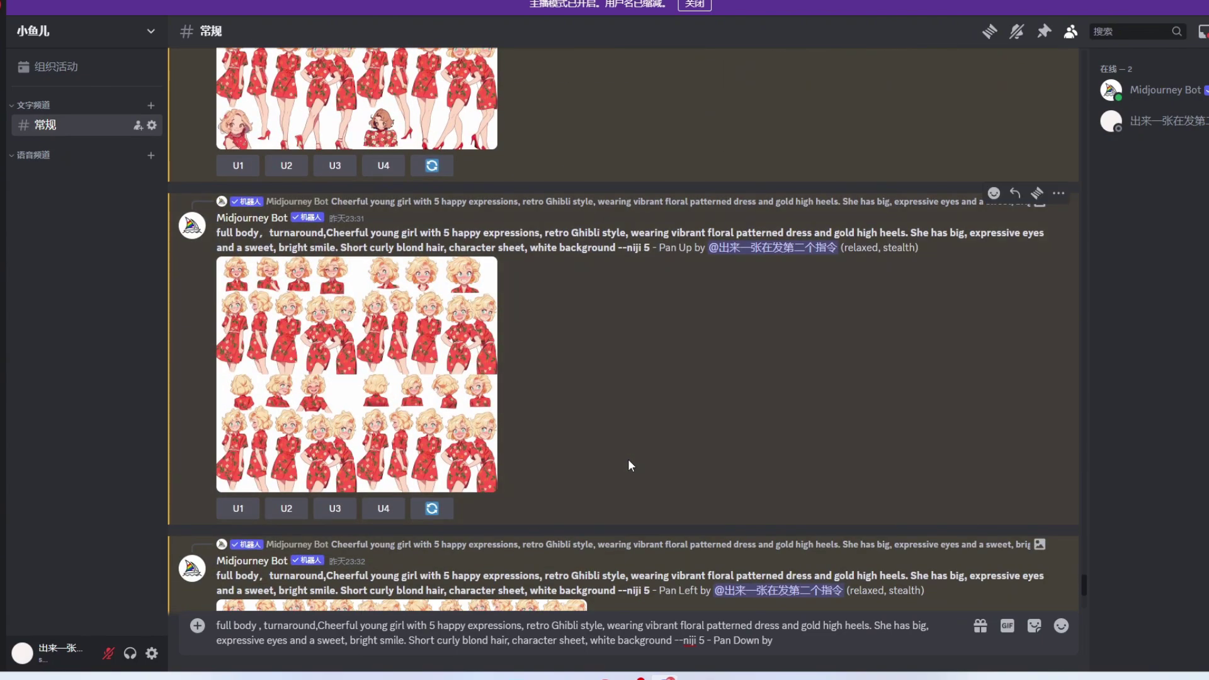
scroll(629, 459, up, 15)
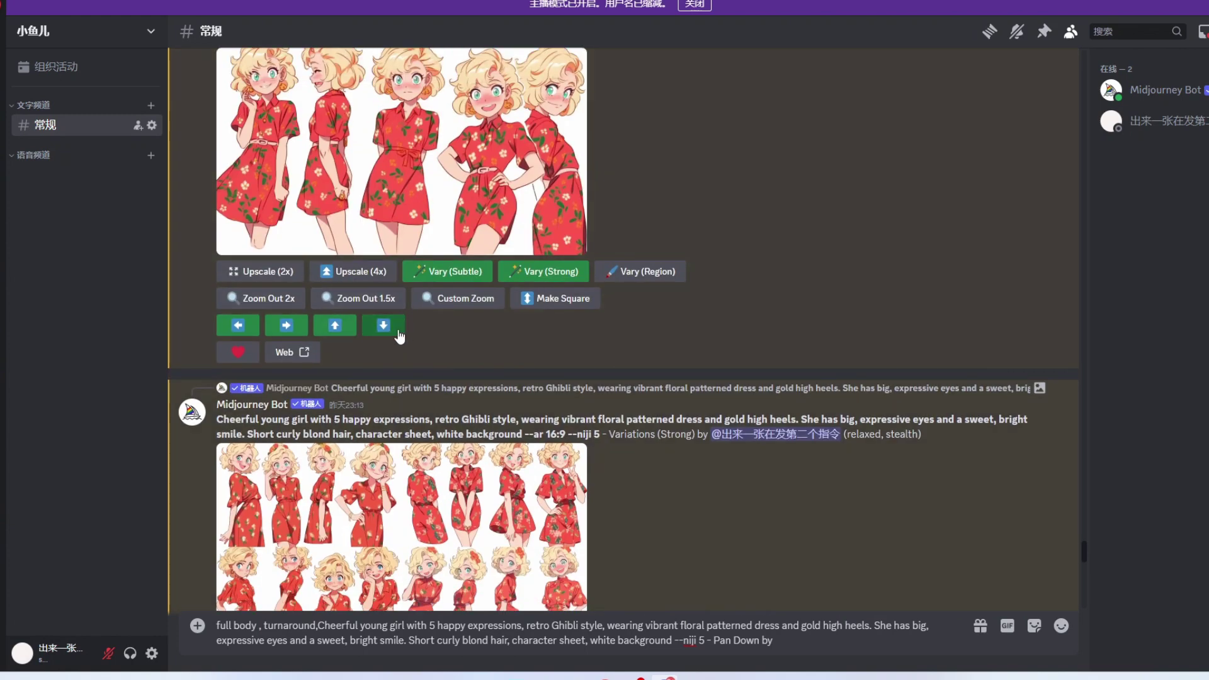
scroll(417, 366, down, 10)
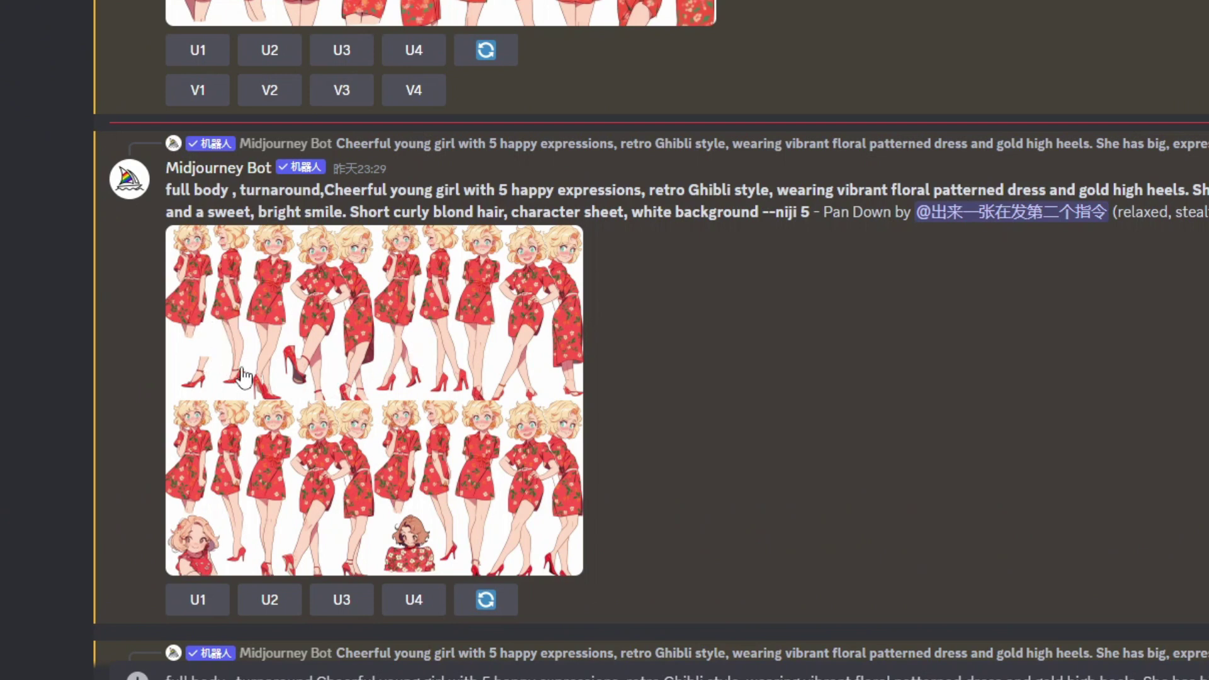
Step: Inspect the enlarged Pan Down grid and compare it with the subtle and strong variations
click(394, 441)
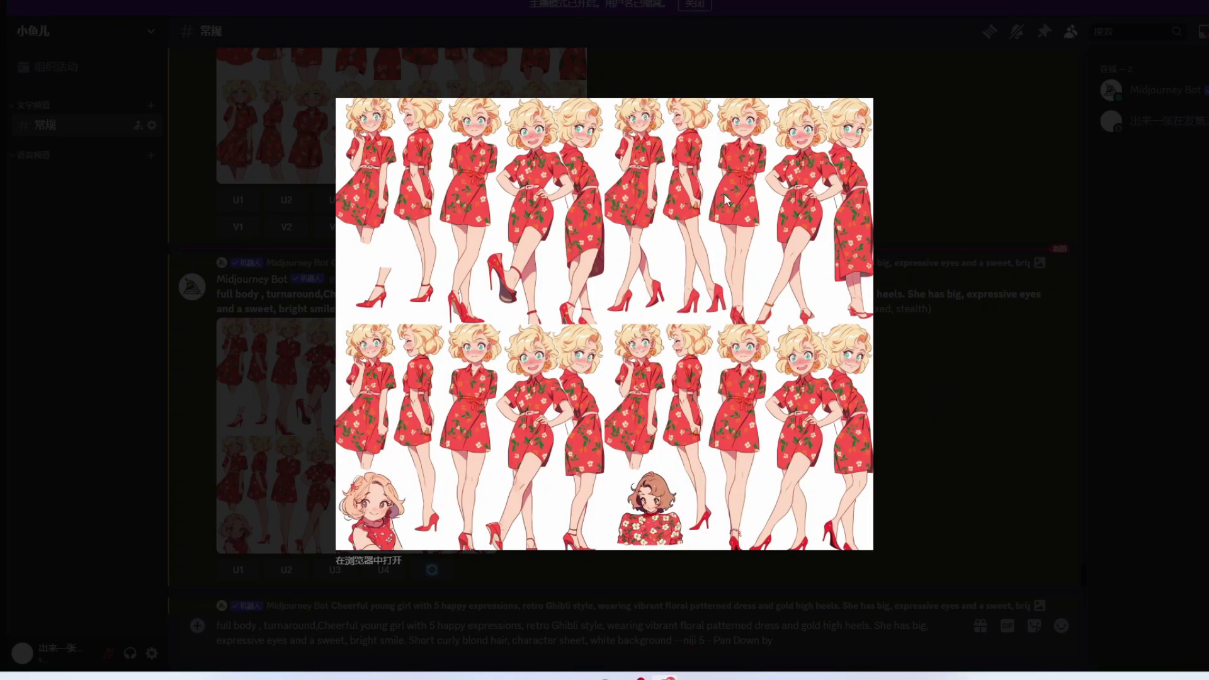
click(944, 403)
scroll(507, 361, up, 3)
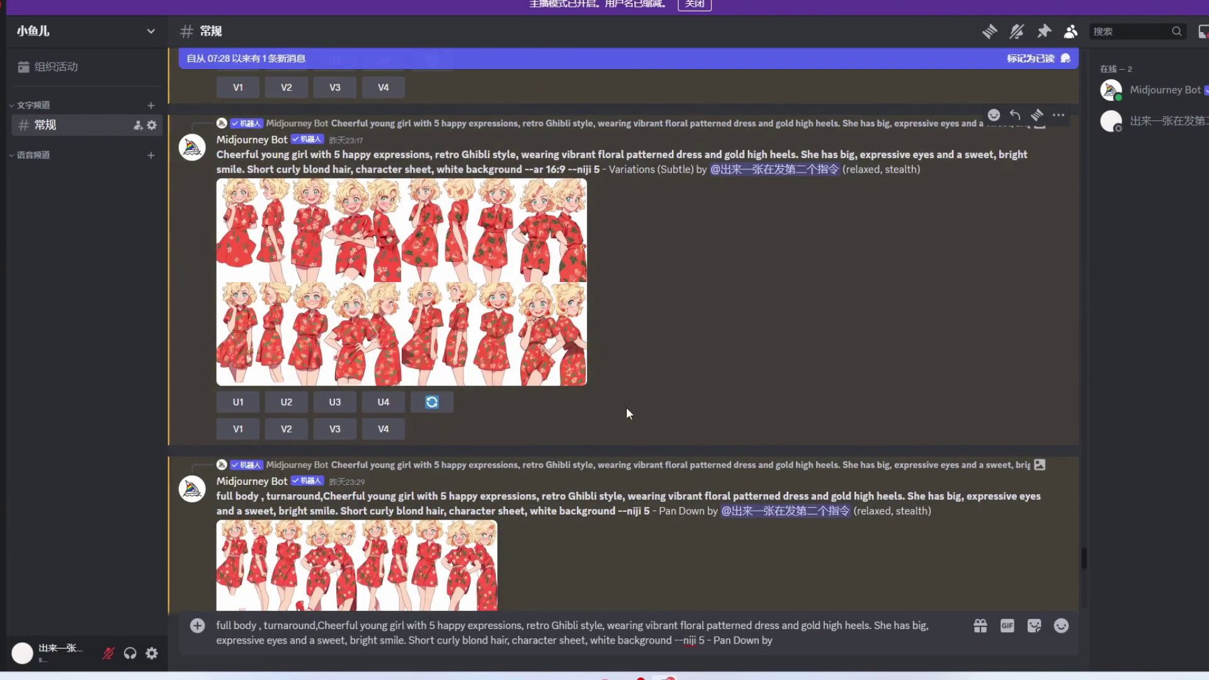
scroll(644, 399, up, 4)
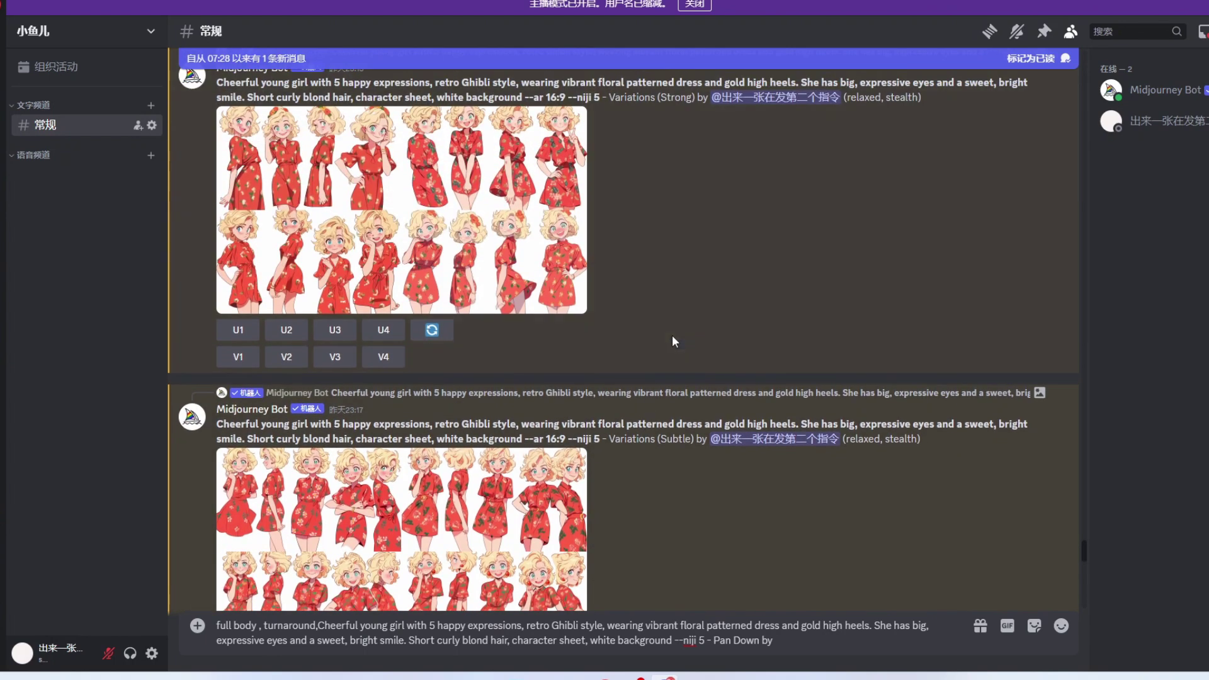
scroll(672, 340, up, 2)
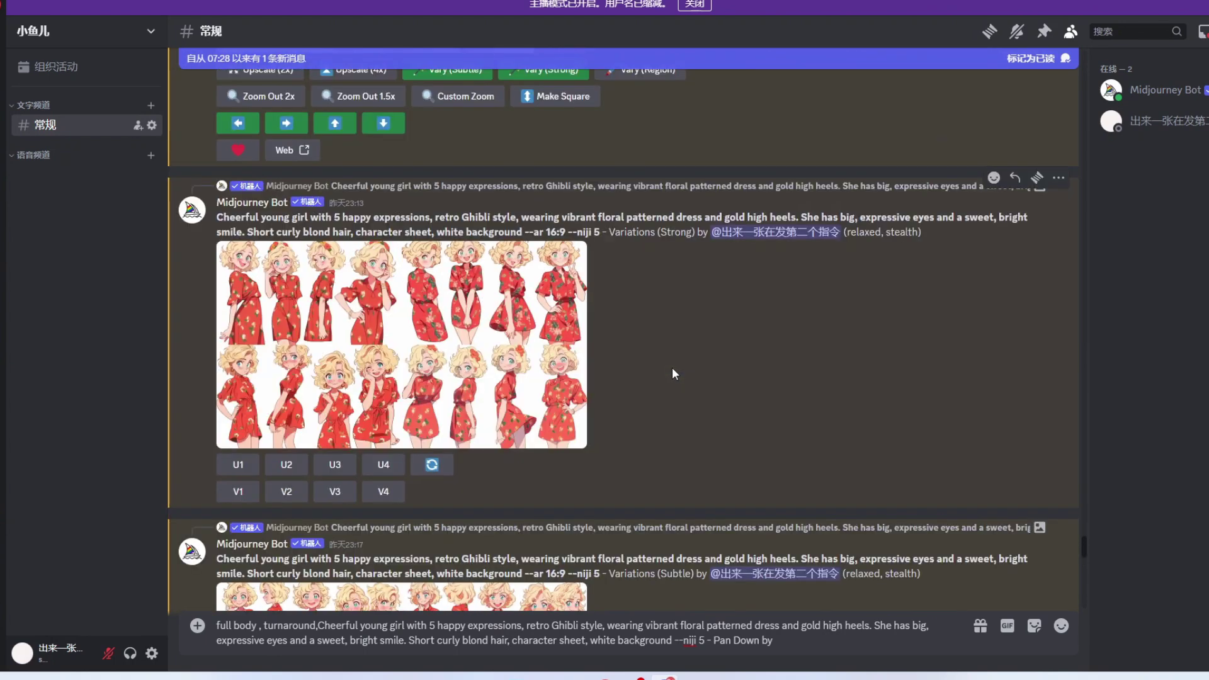
scroll(671, 367, up, 4)
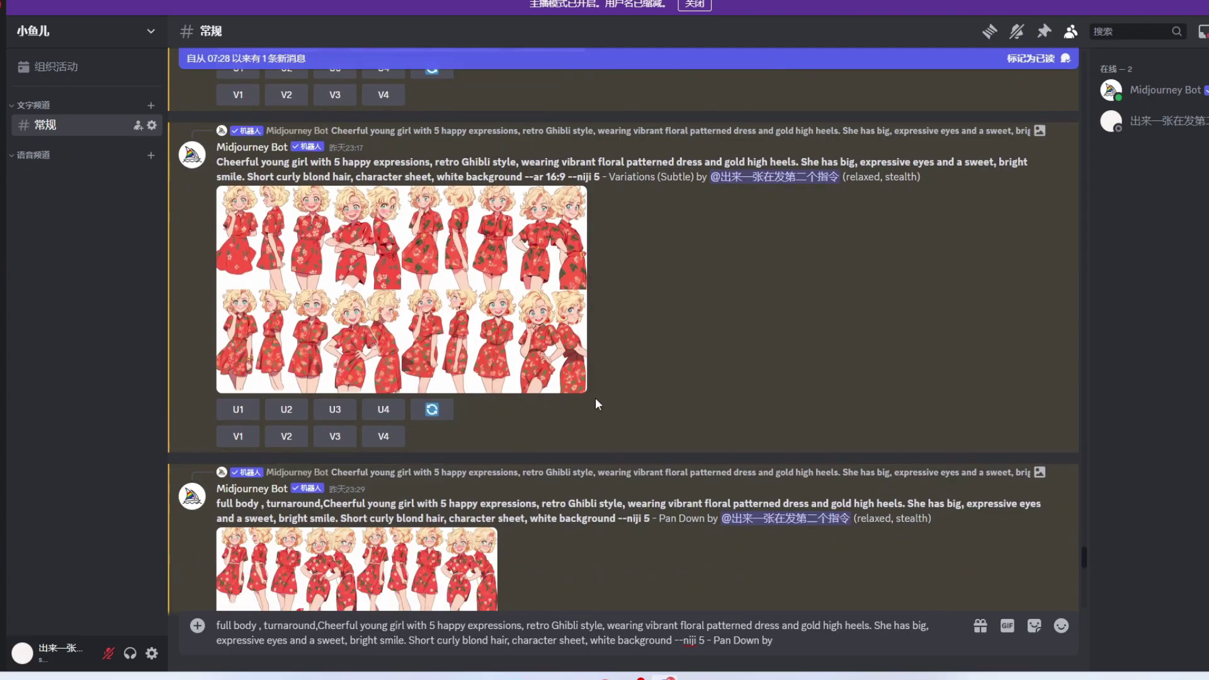
Step: Highlight the added words "full body" and "turnaround" in the prompt of the Pan Down result
scroll(595, 398, down, 3)
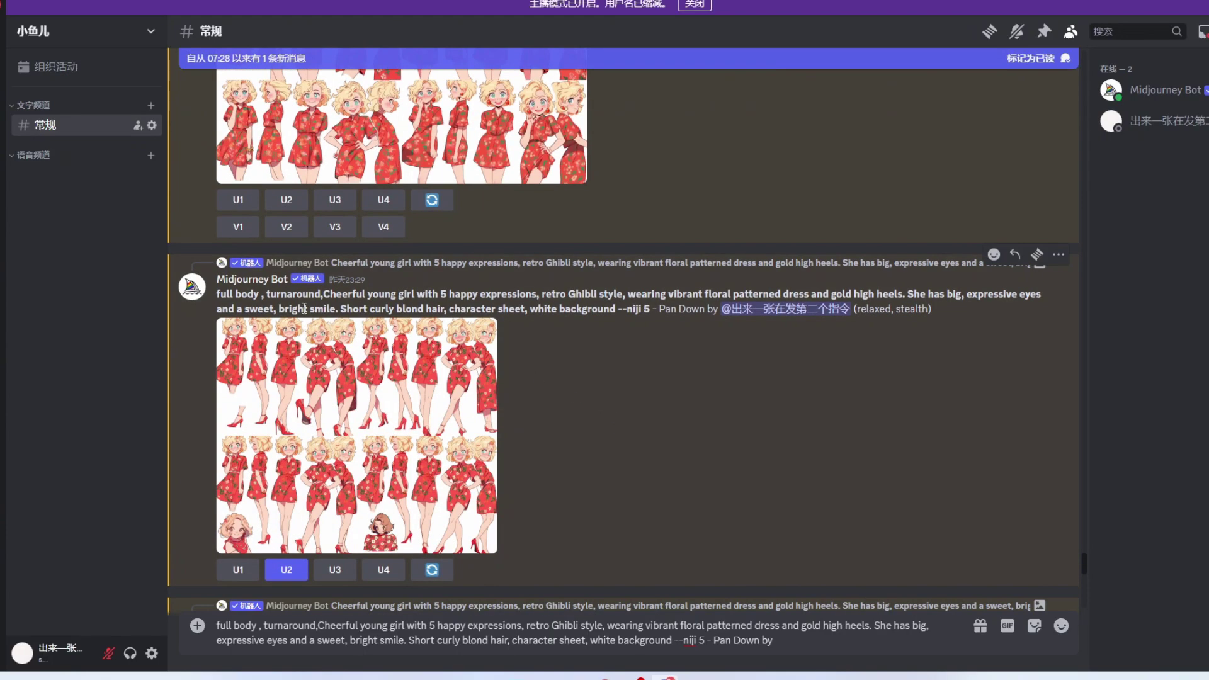
drag(263, 299, 219, 293)
drag(322, 293, 265, 295)
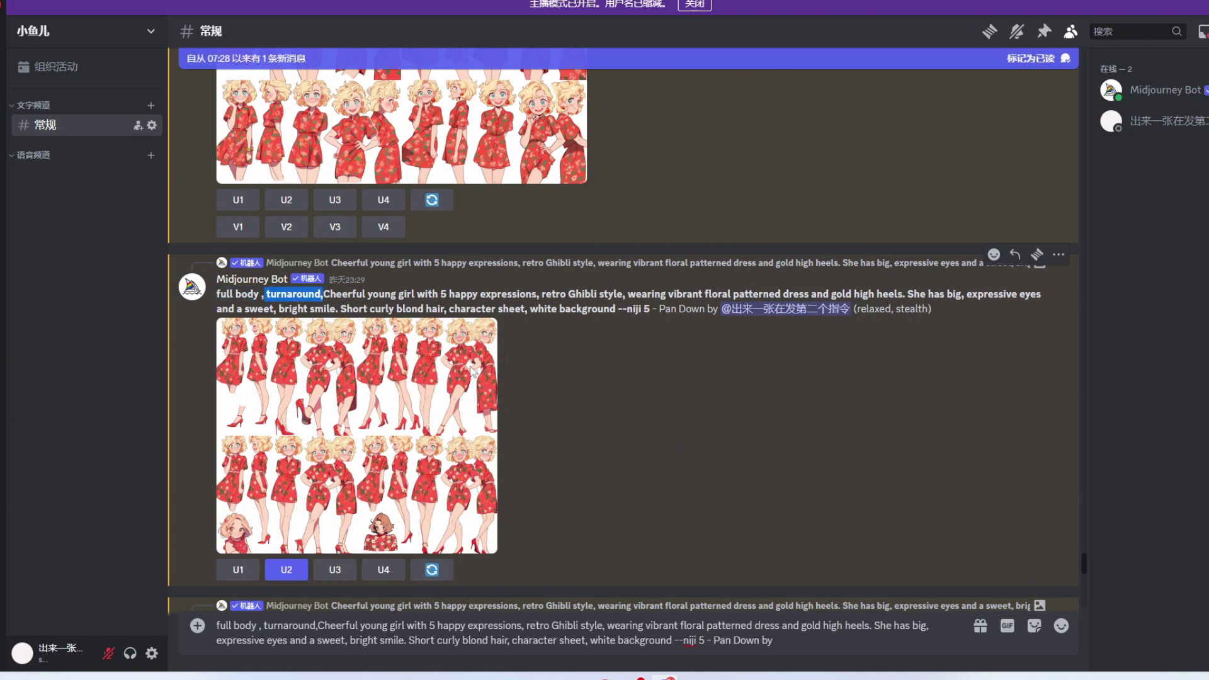
Step: Enlarge the upscaled full-body image from the Pan Down result and save it to the computer
click(376, 442)
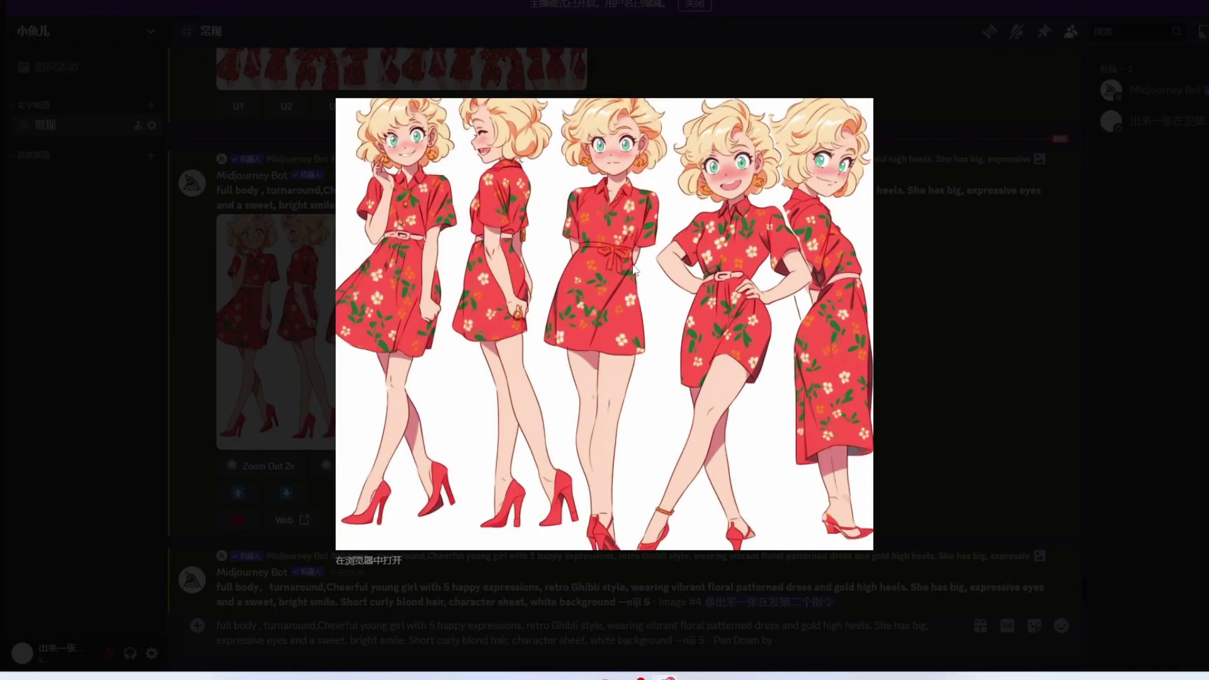
right_click(635, 269)
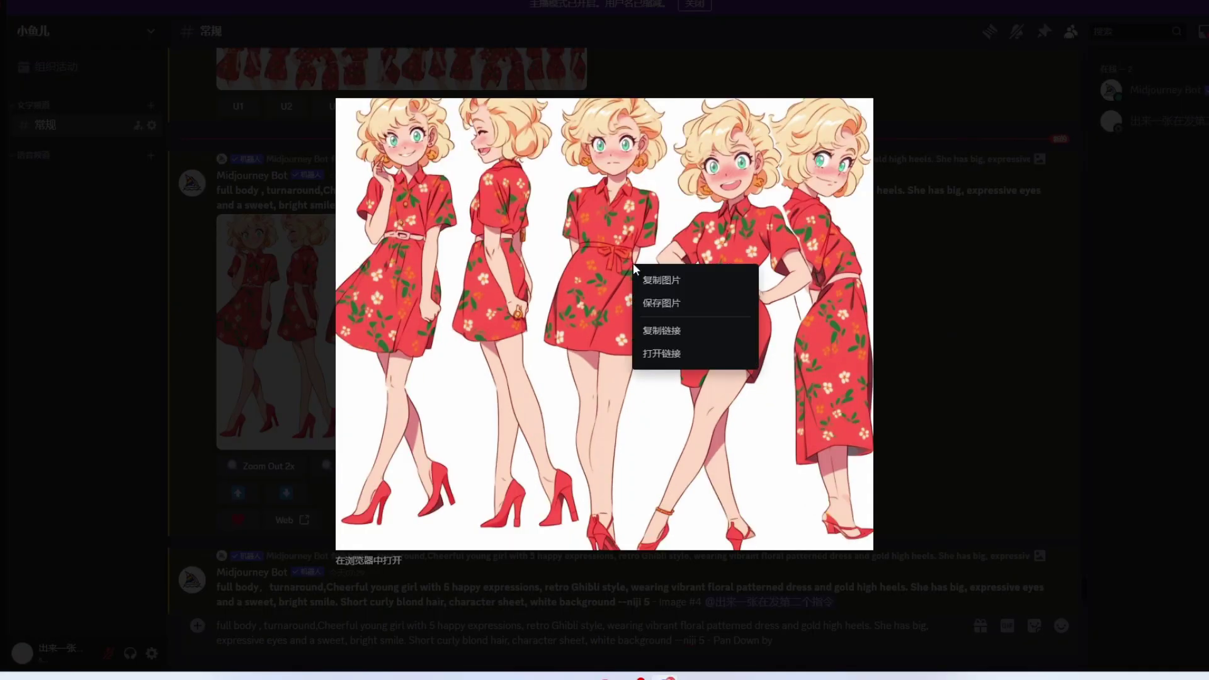
click(696, 303)
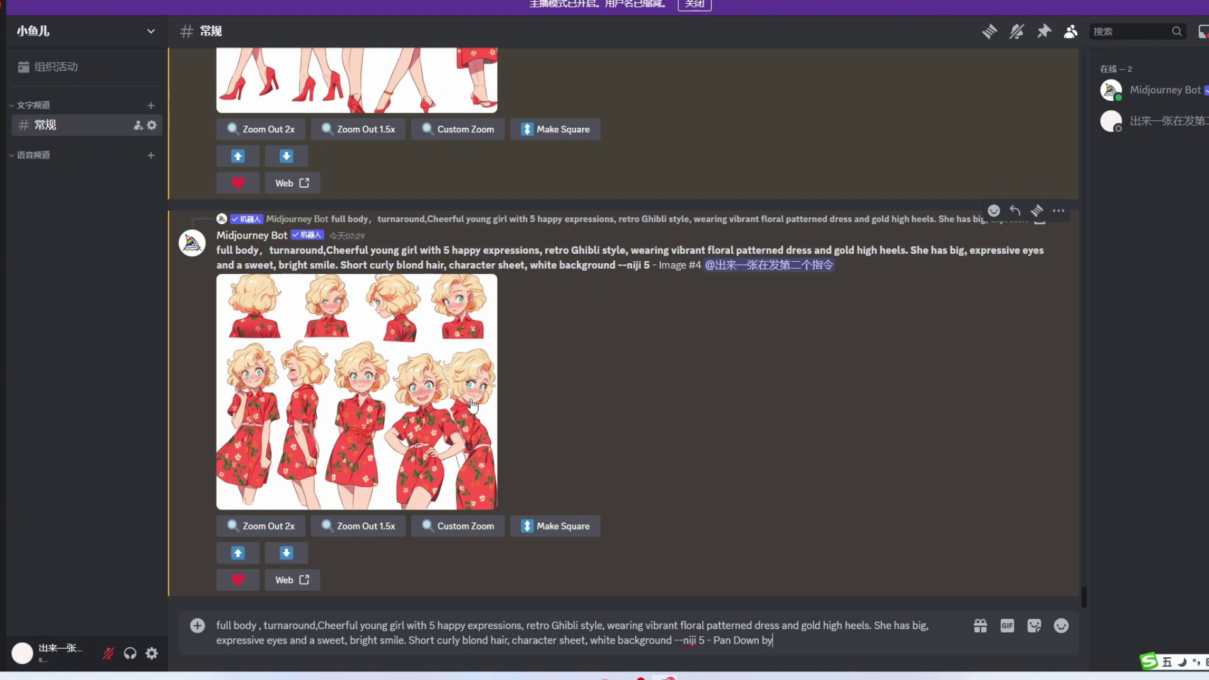
Step: Inspect the upscaled Image #4 of the Pan Up result and pan the upscaled full-body image upward
click(429, 418)
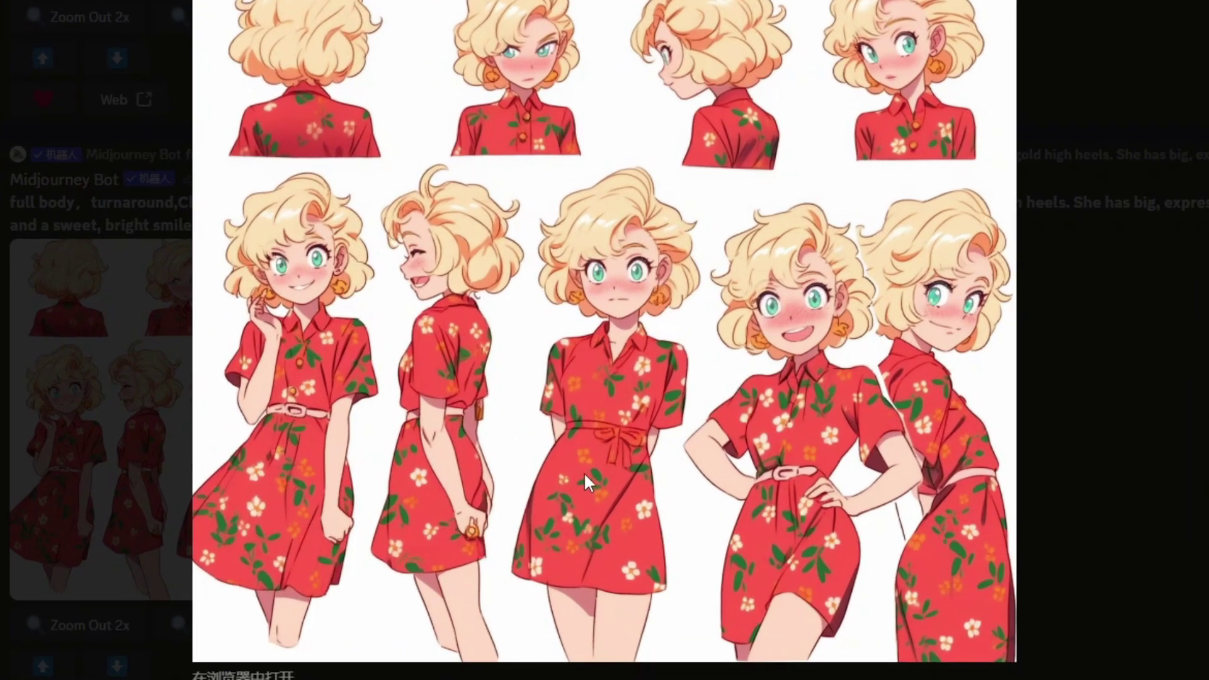
key(Escape)
click(43, 58)
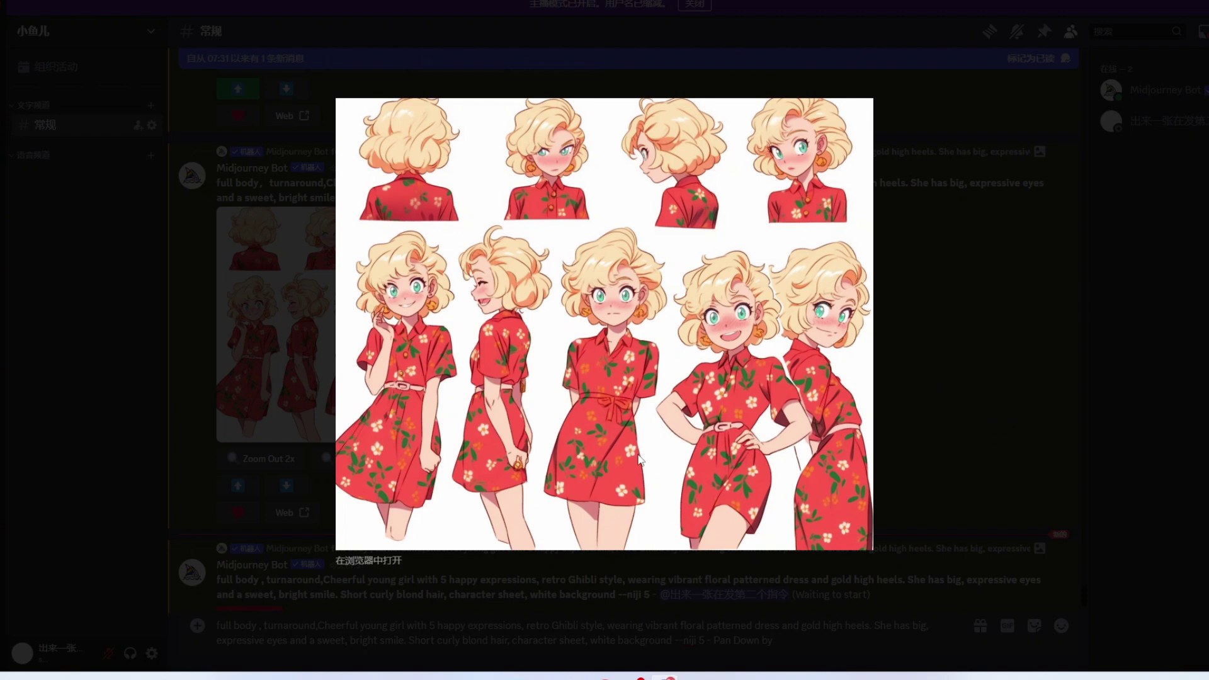
key(Escape)
scroll(697, 376, down, 3)
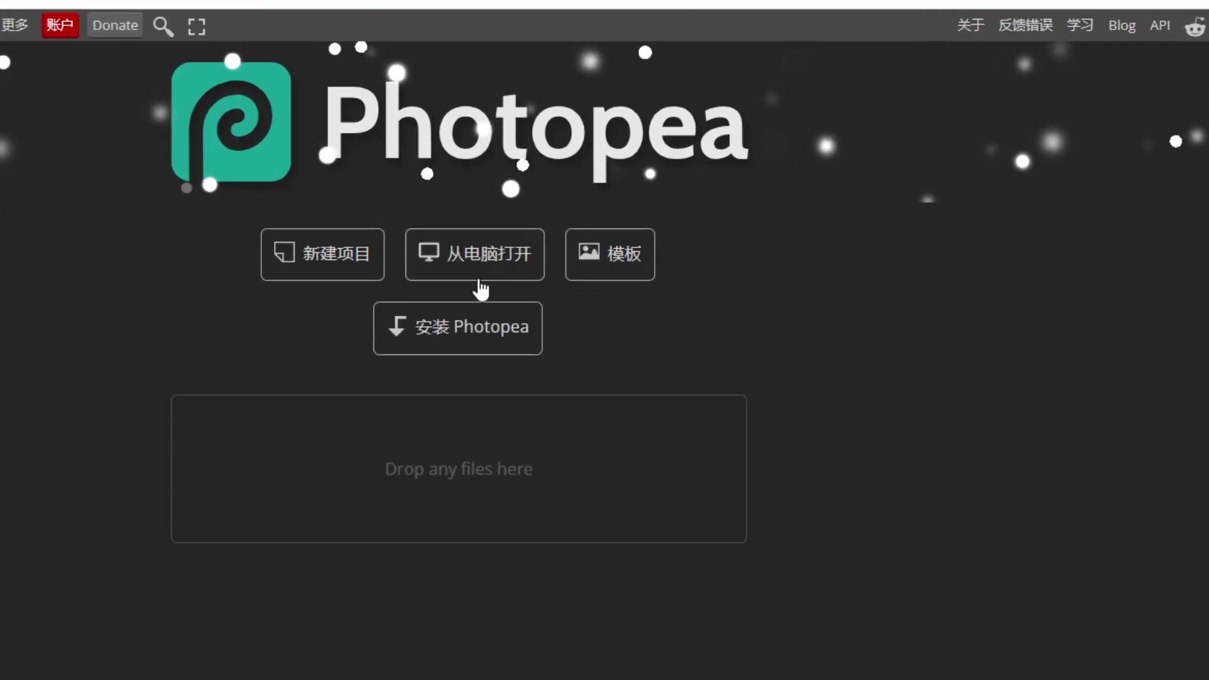
Step: Open the saved full-body image in Photopea and erase everything outside a lasso selection around the first girl
click(479, 259)
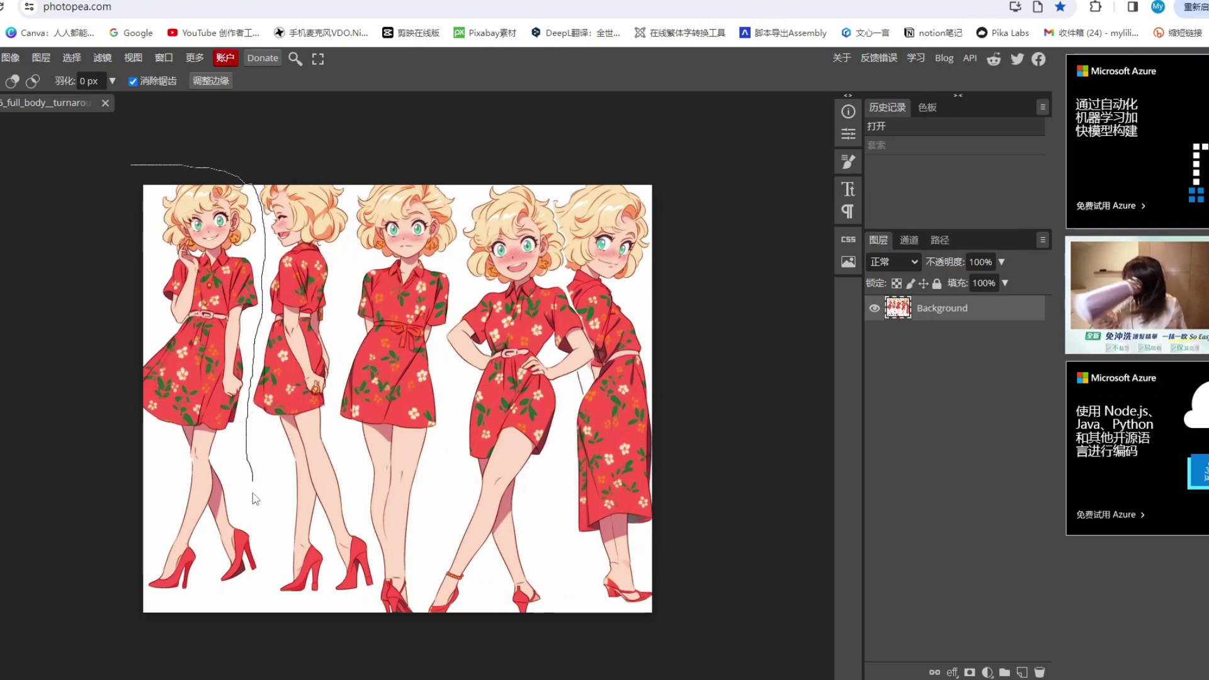
drag(253, 494, 262, 589)
right_click(171, 240)
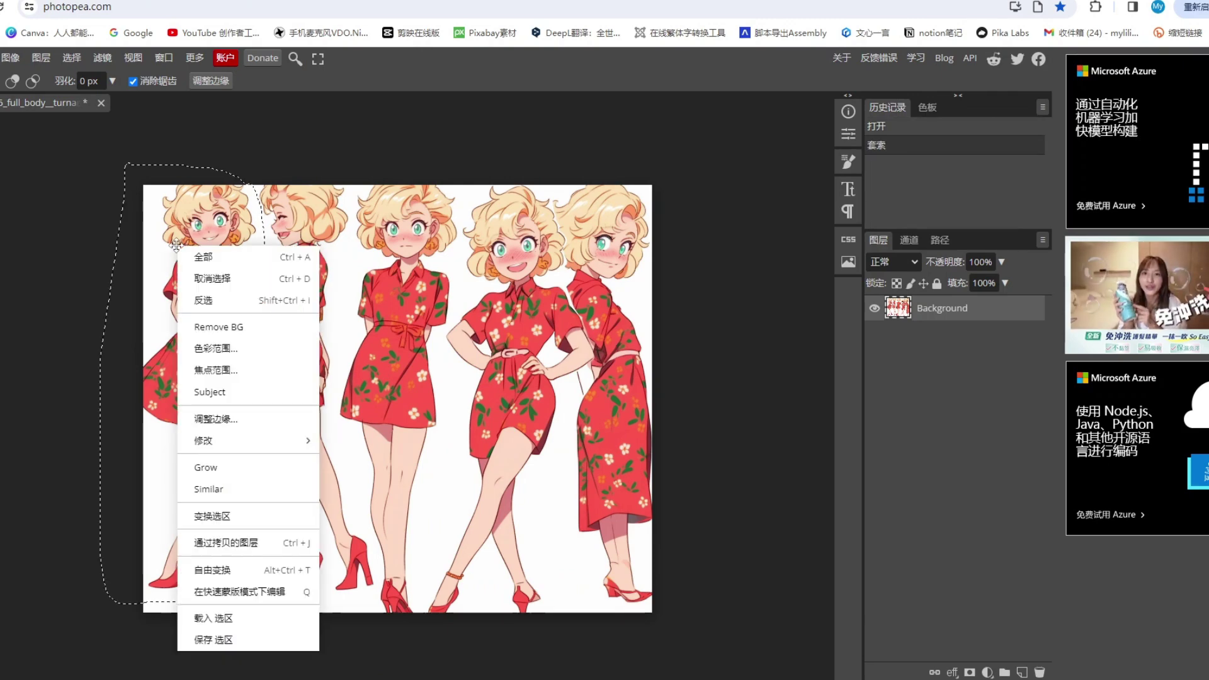
click(214, 301)
key(Delete)
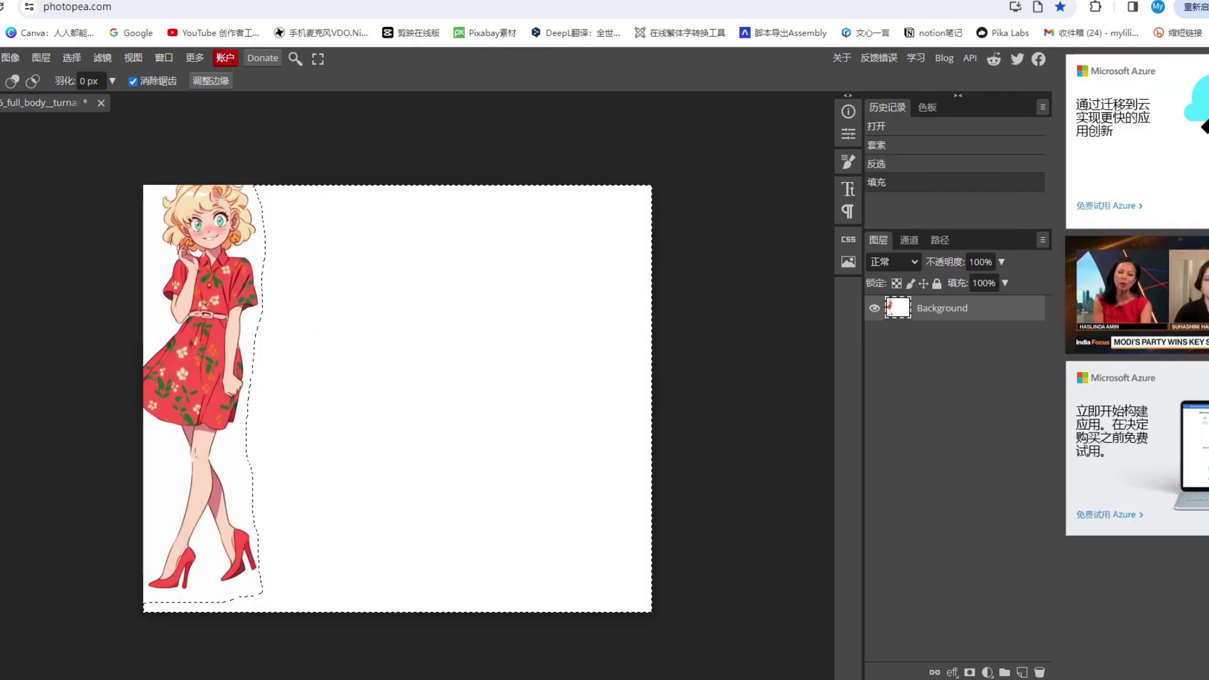
click(300, 253)
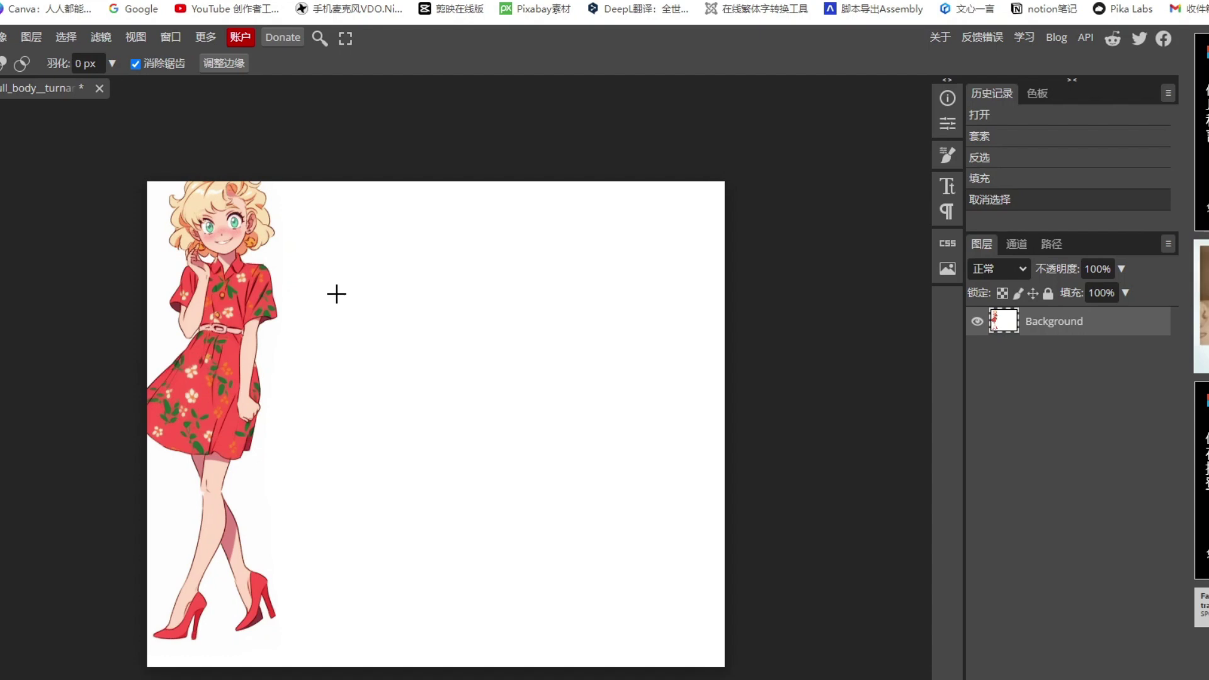
Step: Crop the canvas to a narrow vertical strip around the remaining girl
key(c)
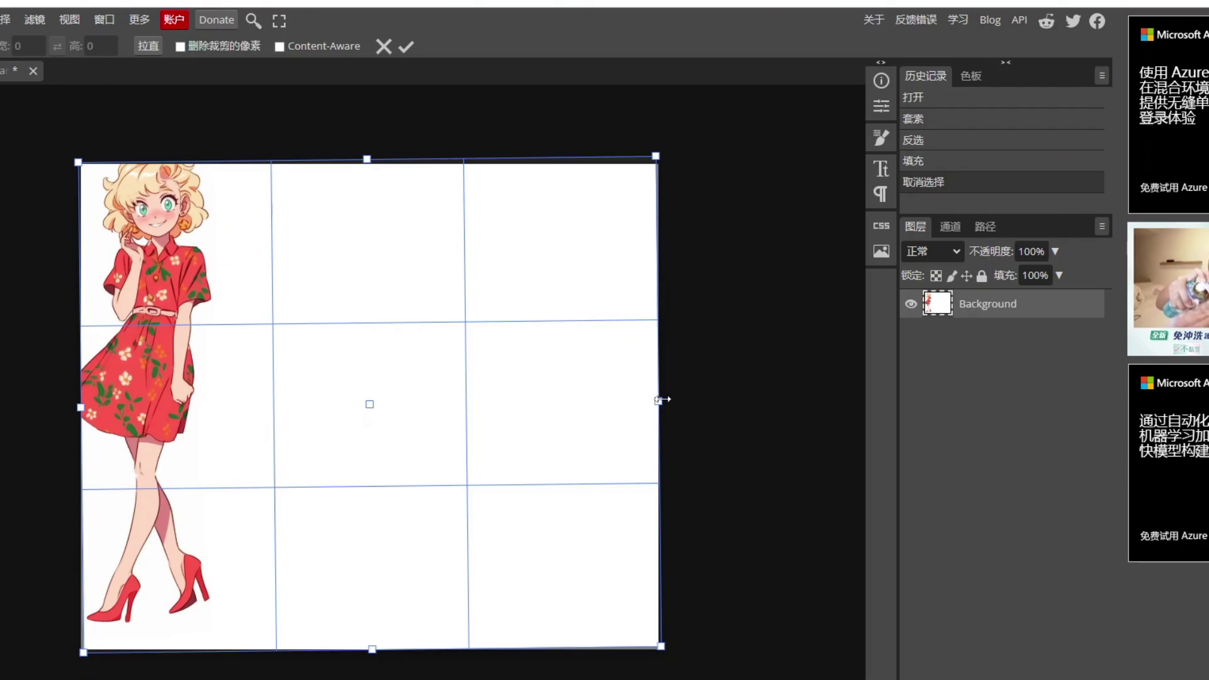
drag(816, 373, 376, 373)
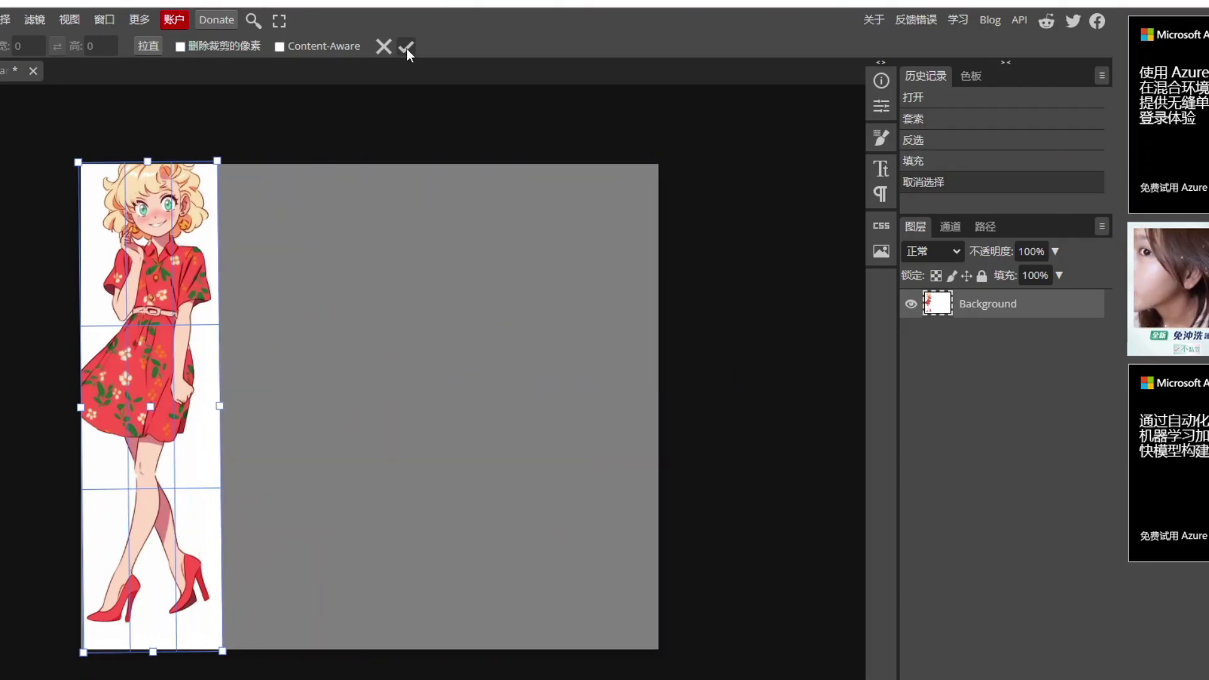
click(407, 47)
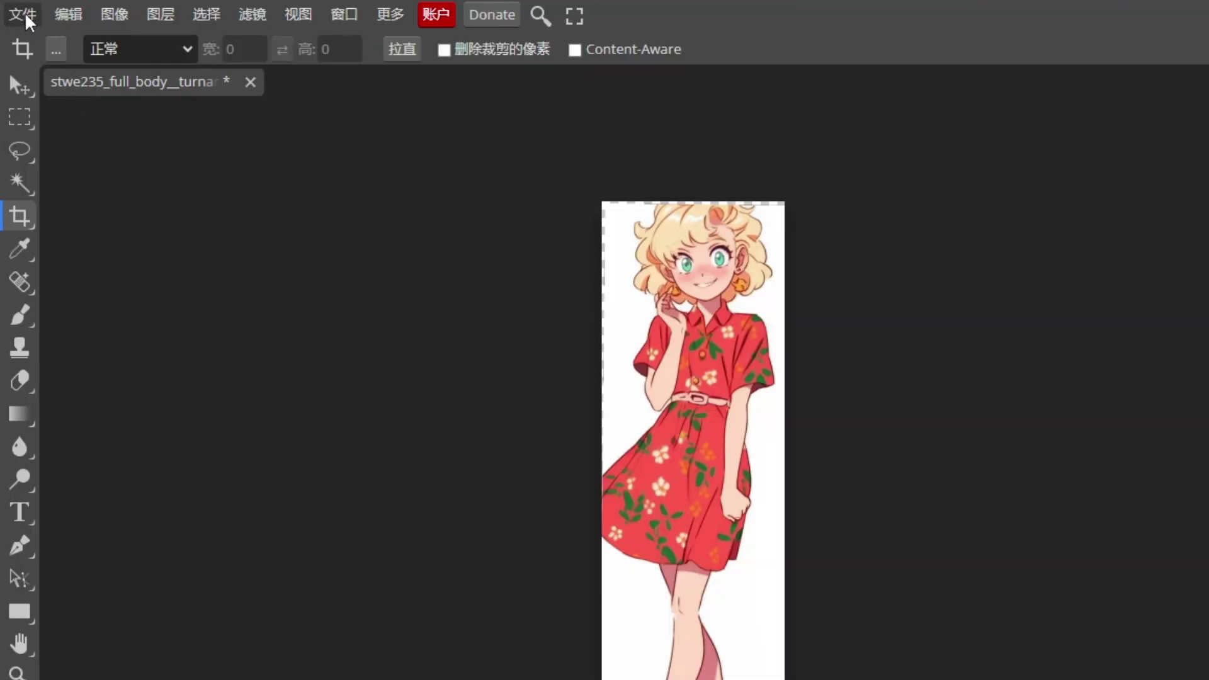
Step: Export the cropped image of the single girl as a PNG file
click(27, 17)
mouse_move(124, 320)
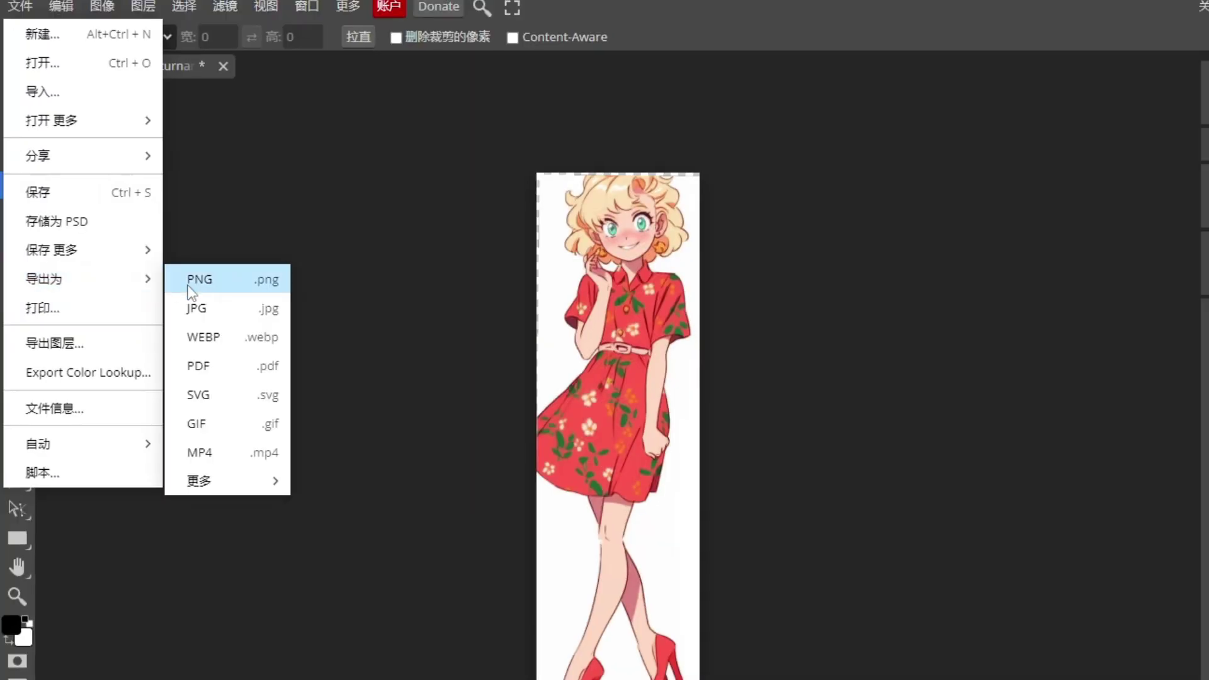
click(233, 307)
click(455, 332)
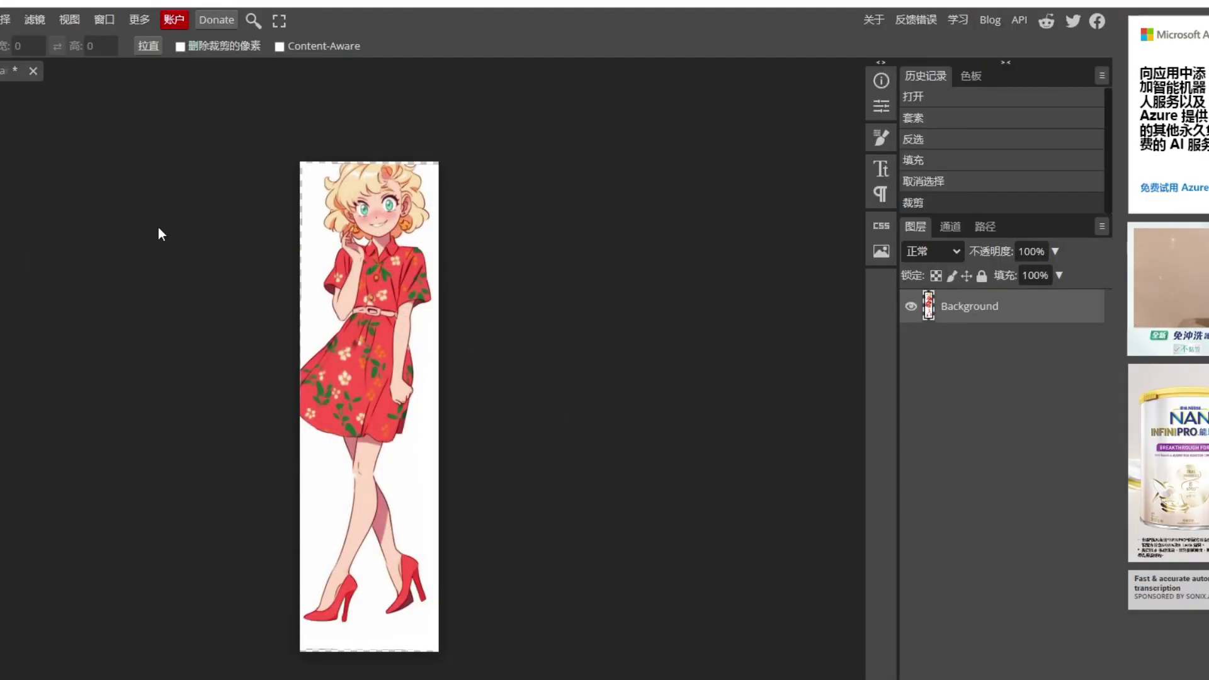
Step: Undo the crop, the fill and the lasso selection made around the first girl
key(ctrl+z)
key(ctrl+z)
key(ctrl+z)
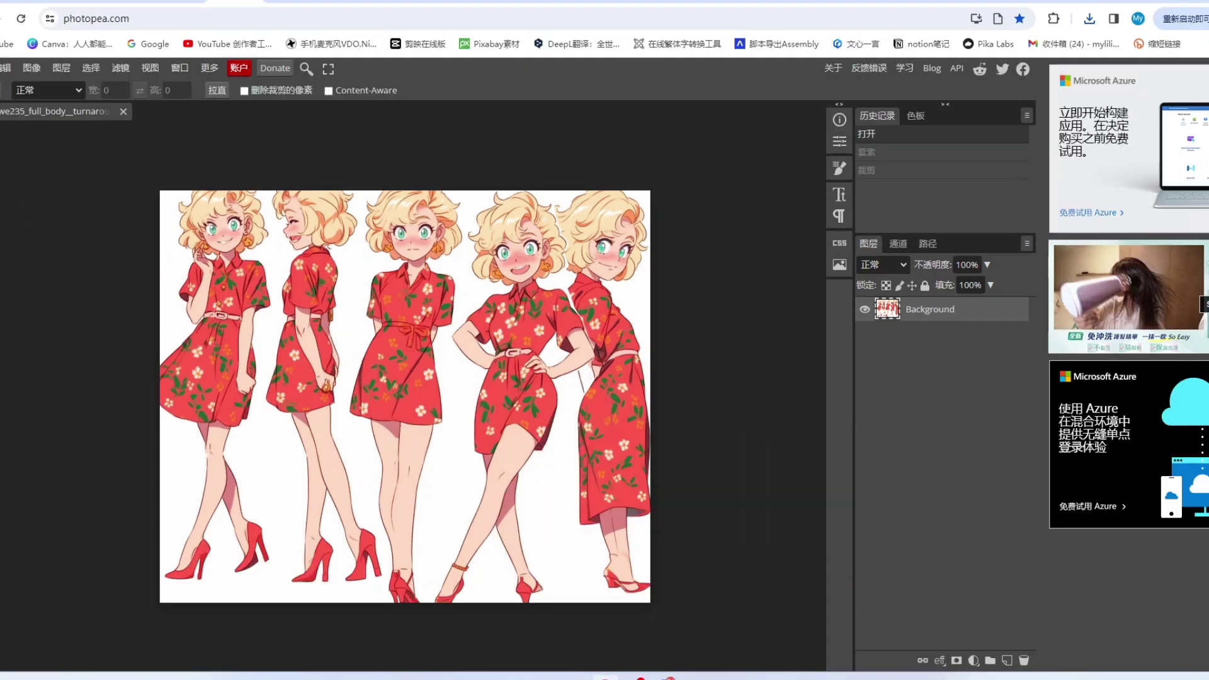
click(41, 215)
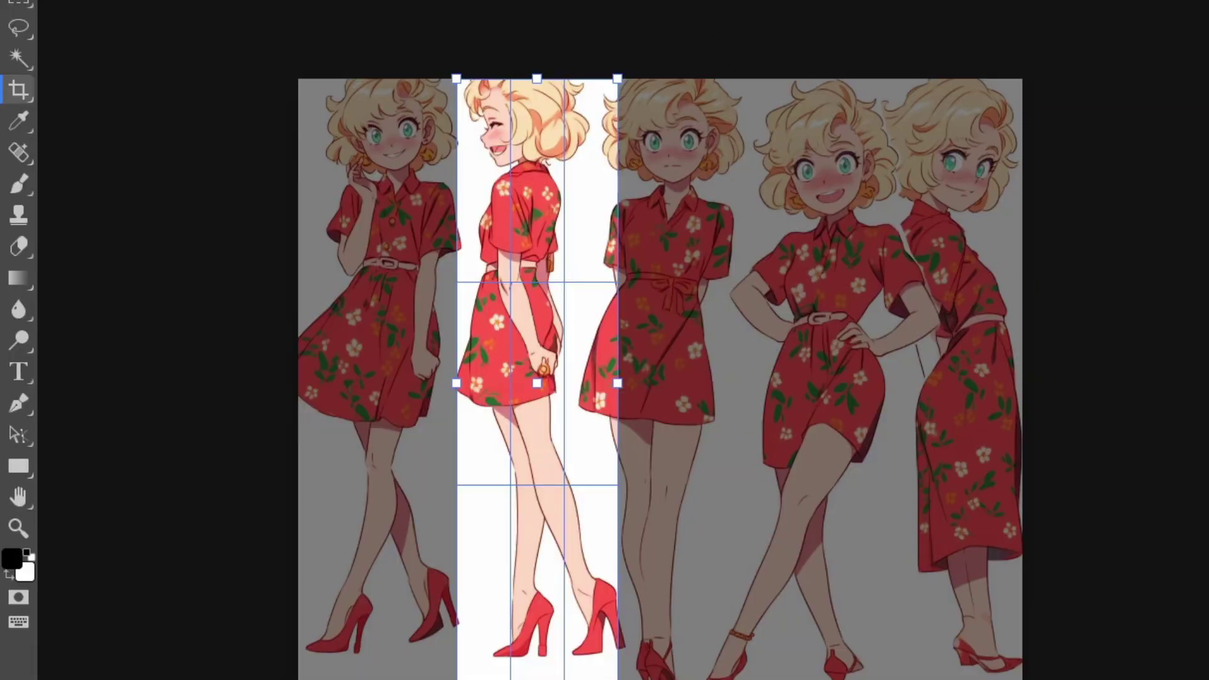
key(Escape)
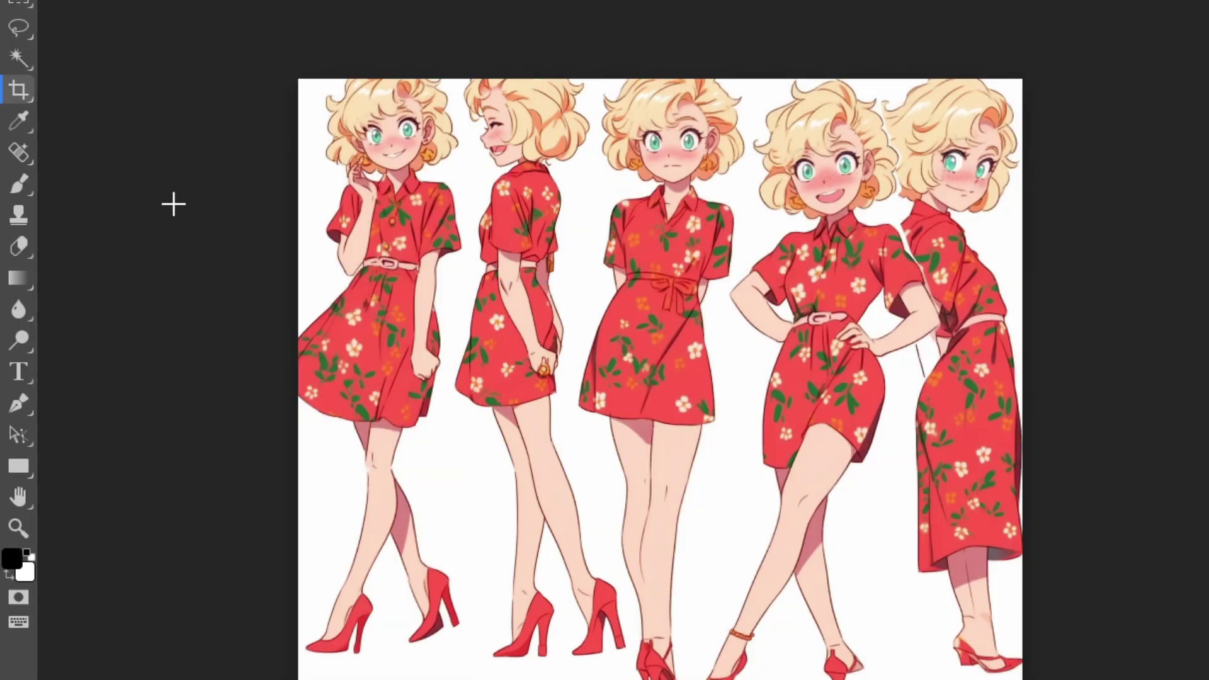
Step: Isolate the third girl with a freehand lasso selection and undo those edits to restore the full character sheet
click(18, 27)
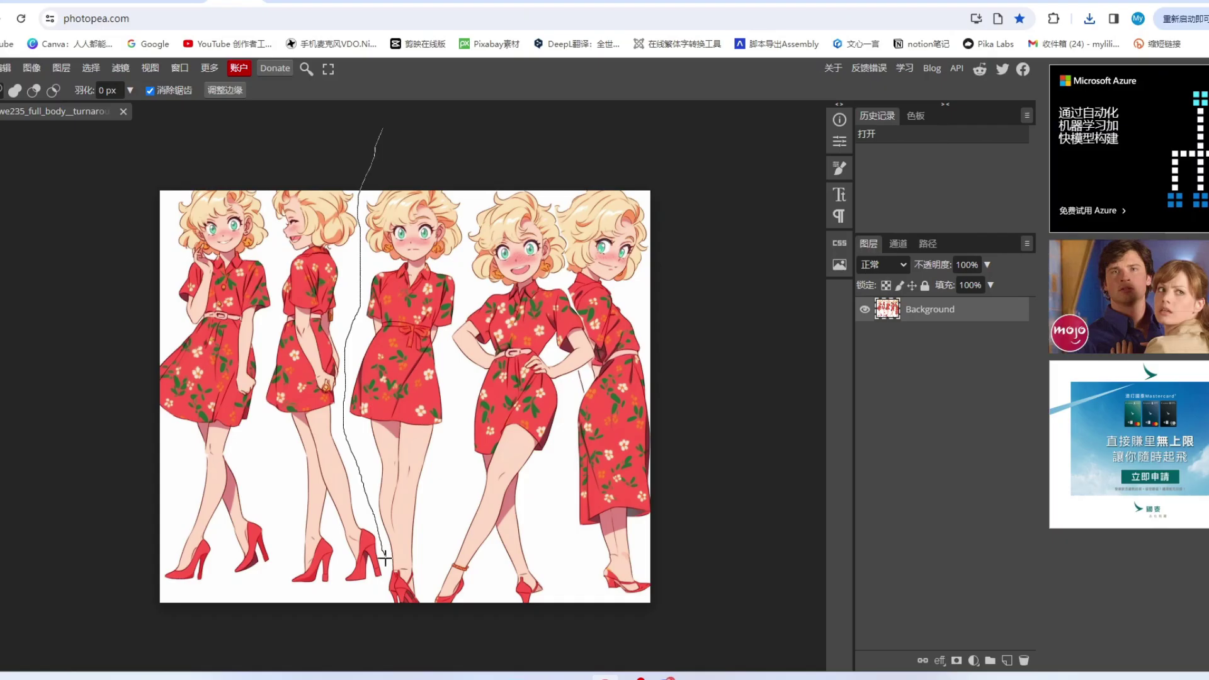
mouse_move(386, 565)
mouse_down()
mouse_move(374, 607)
mouse_move(434, 621)
mouse_move(459, 415)
mouse_move(447, 328)
mouse_up()
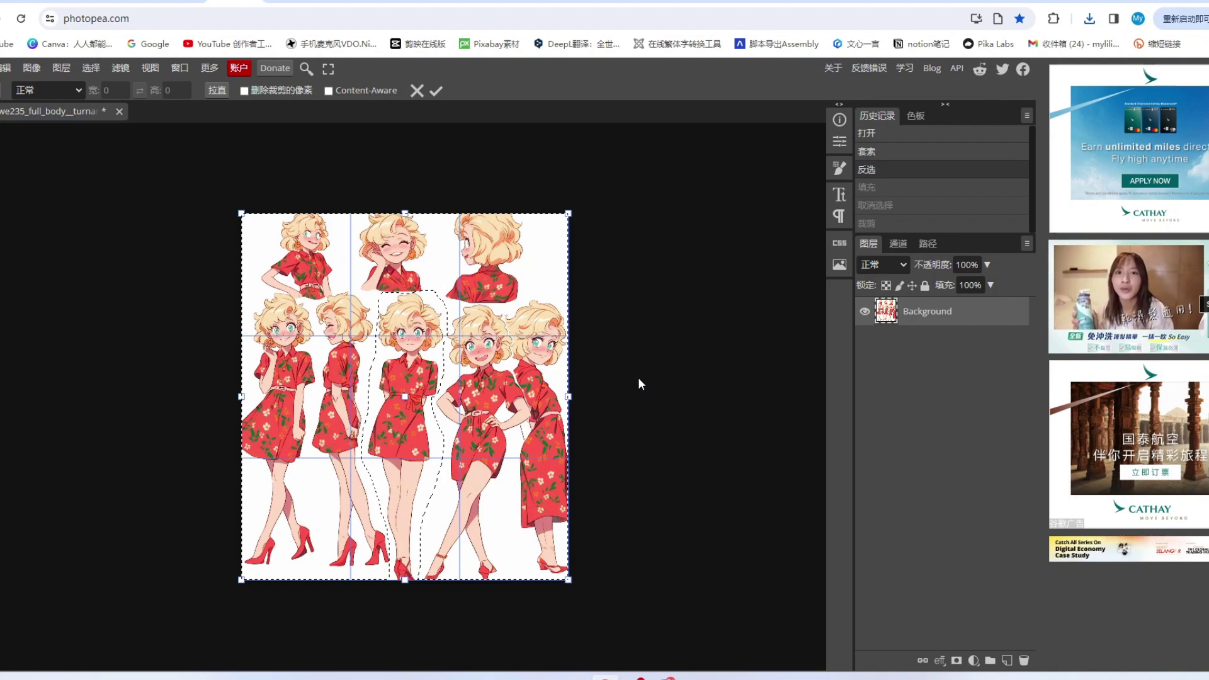
drag(638, 377, 457, 127)
drag(417, 92, 636, 457)
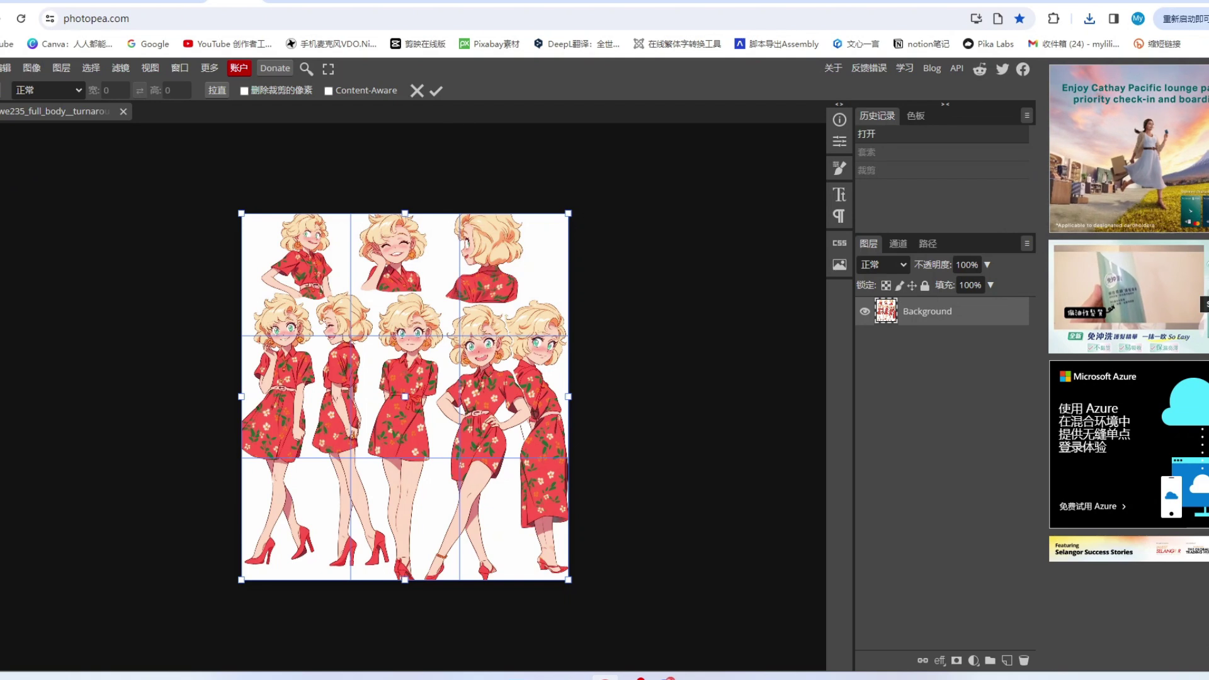
Step: Cut out the second girl with a freehand lasso selection, crop the canvas around her and export the image as JPG
key(l)
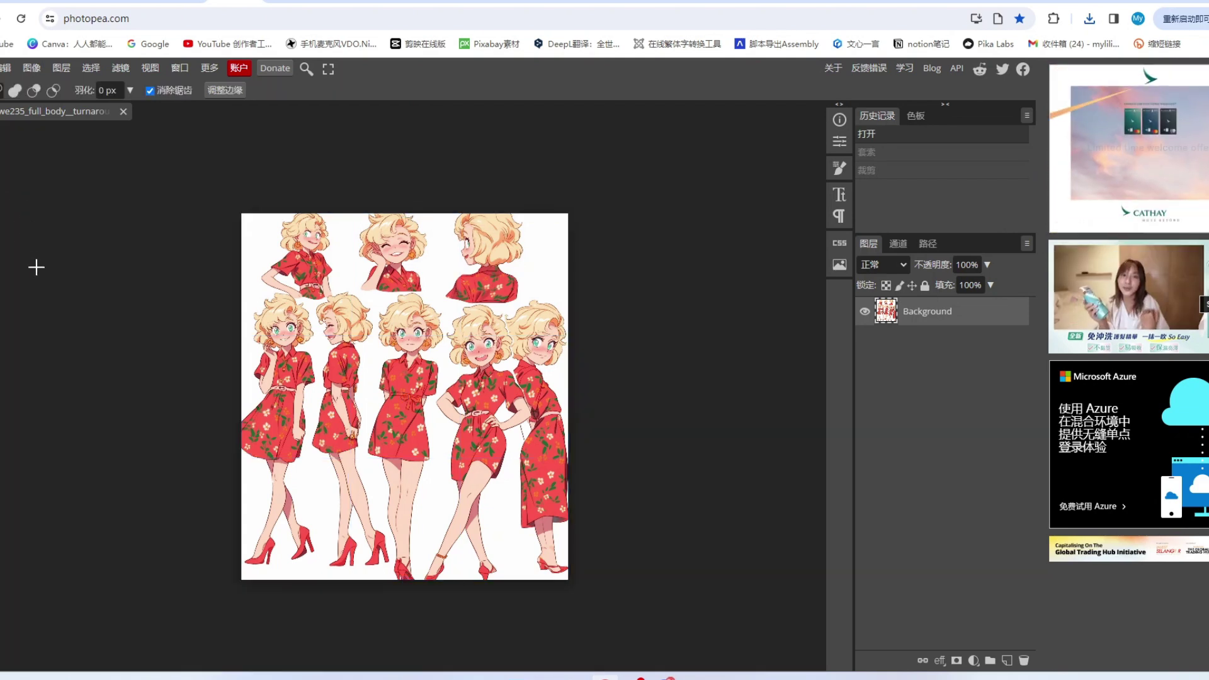
mouse_move(344, 283)
mouse_down()
mouse_move(367, 378)
mouse_move(375, 330)
mouse_move(363, 294)
mouse_move(334, 283)
mouse_up()
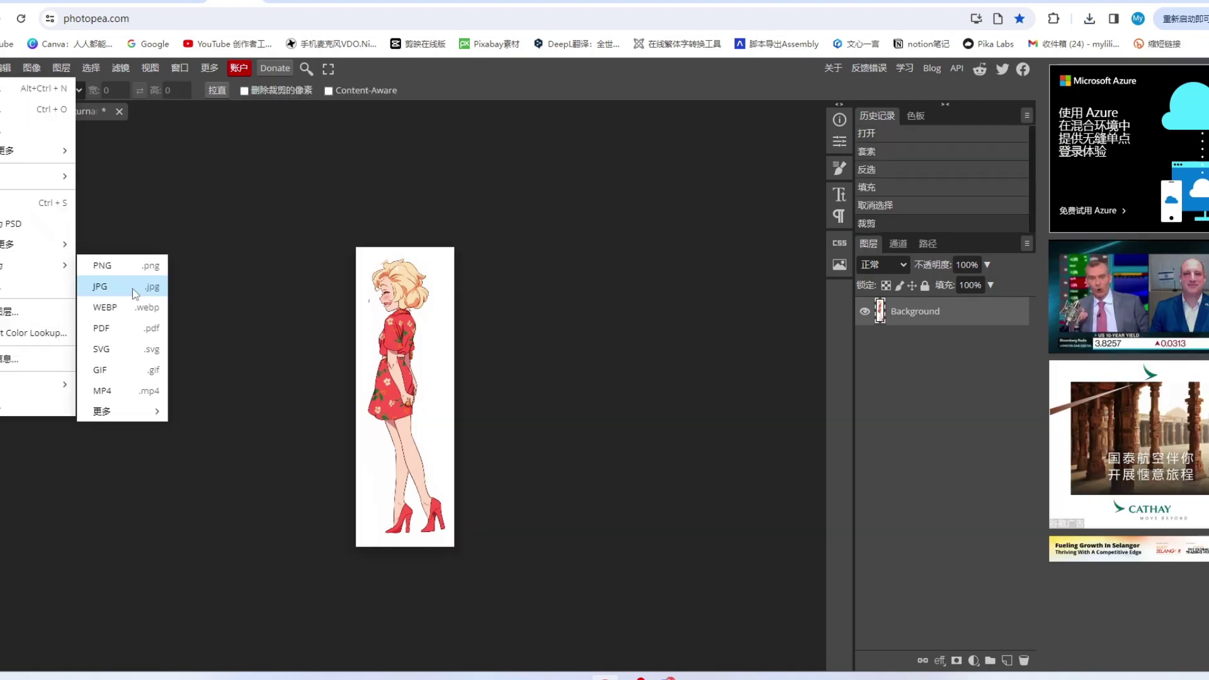
click(135, 293)
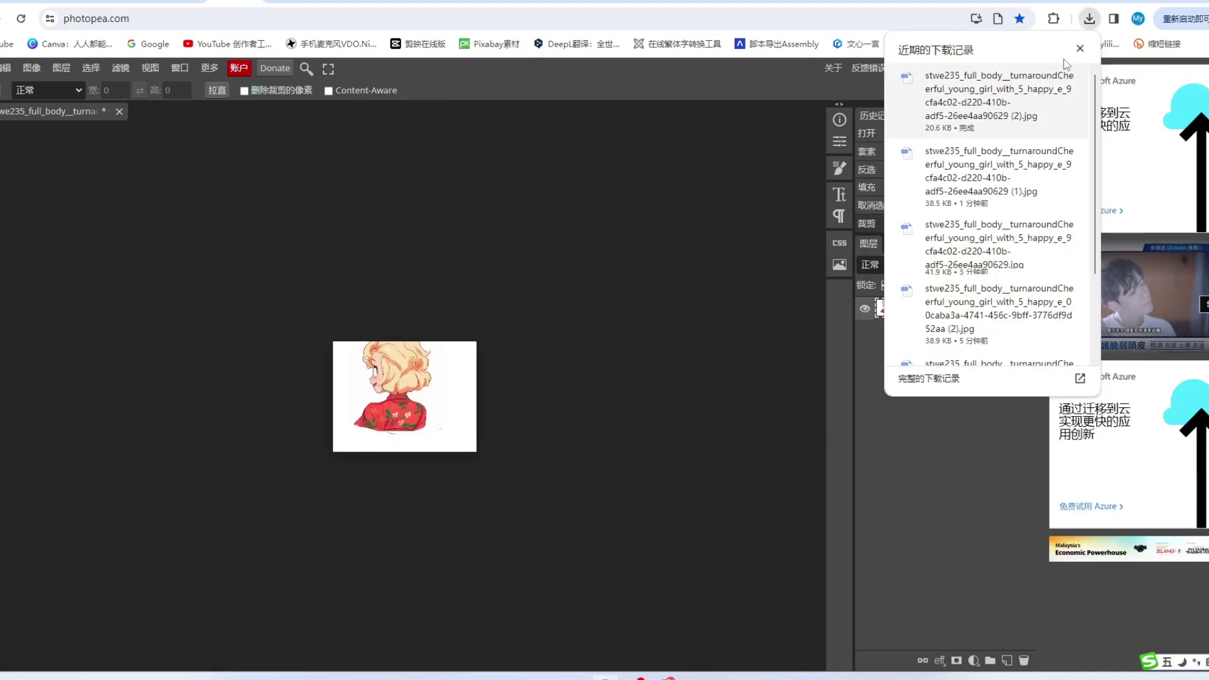
Step: Move the six exported girl images from the Downloads folder to the 漫画故事\小女孩 folder on drive D
click(1042, 78)
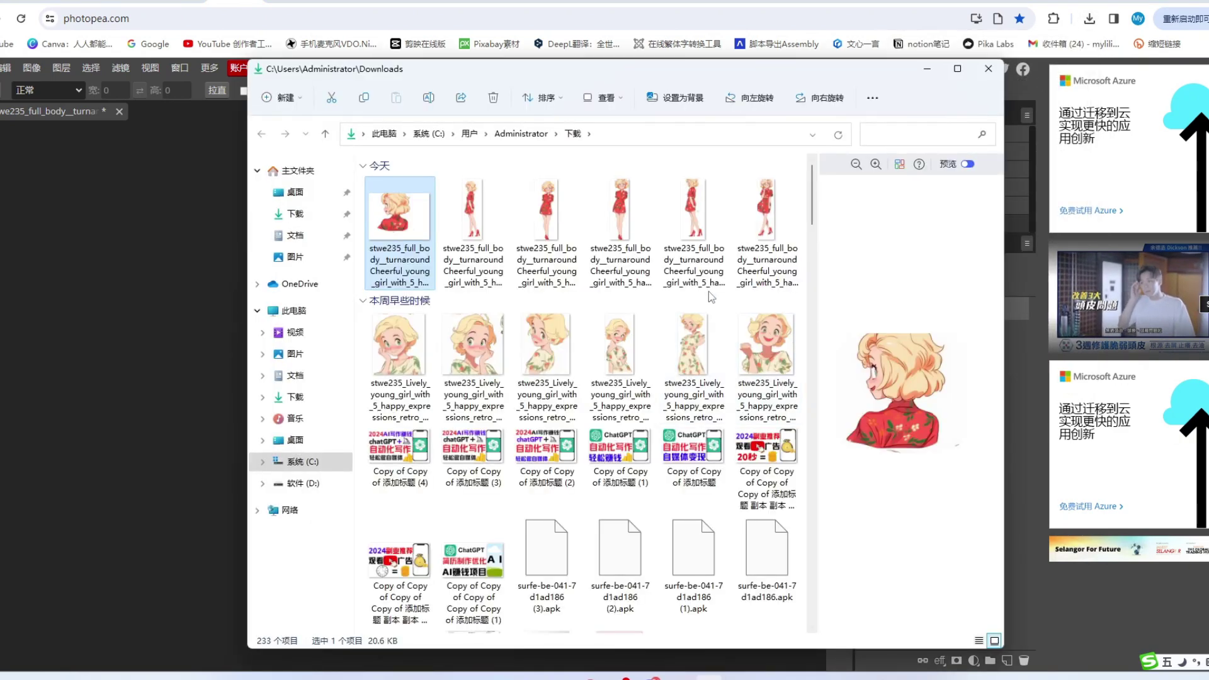
click(296, 484)
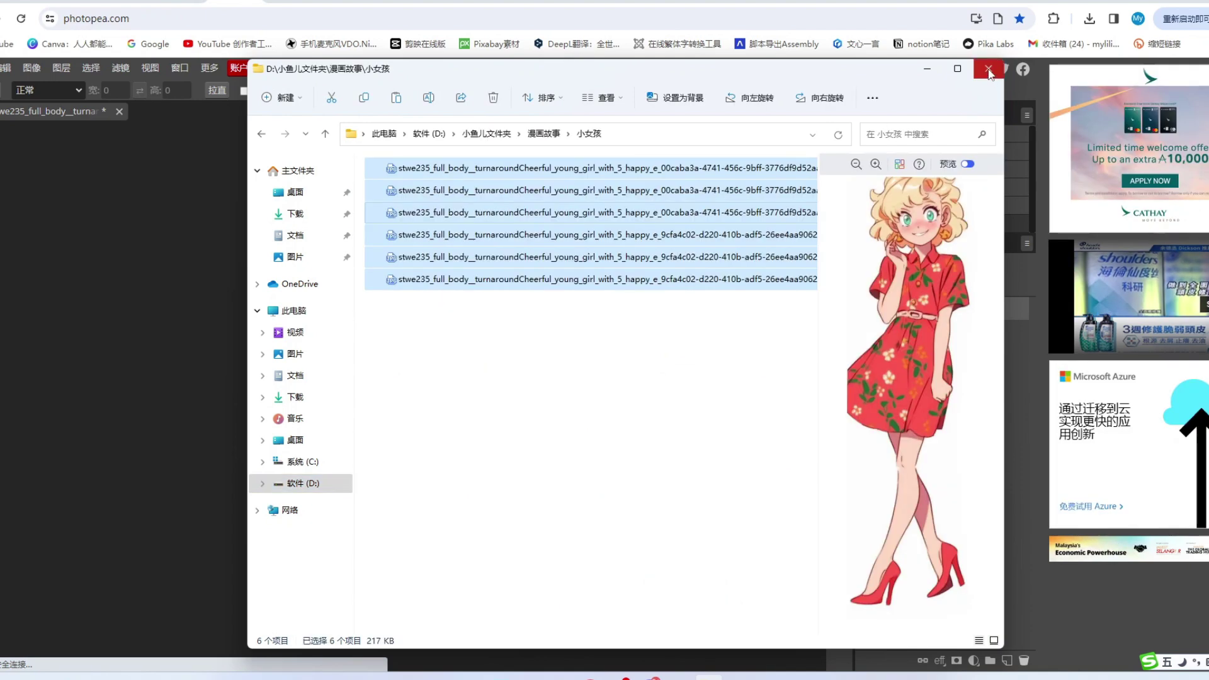
click(989, 70)
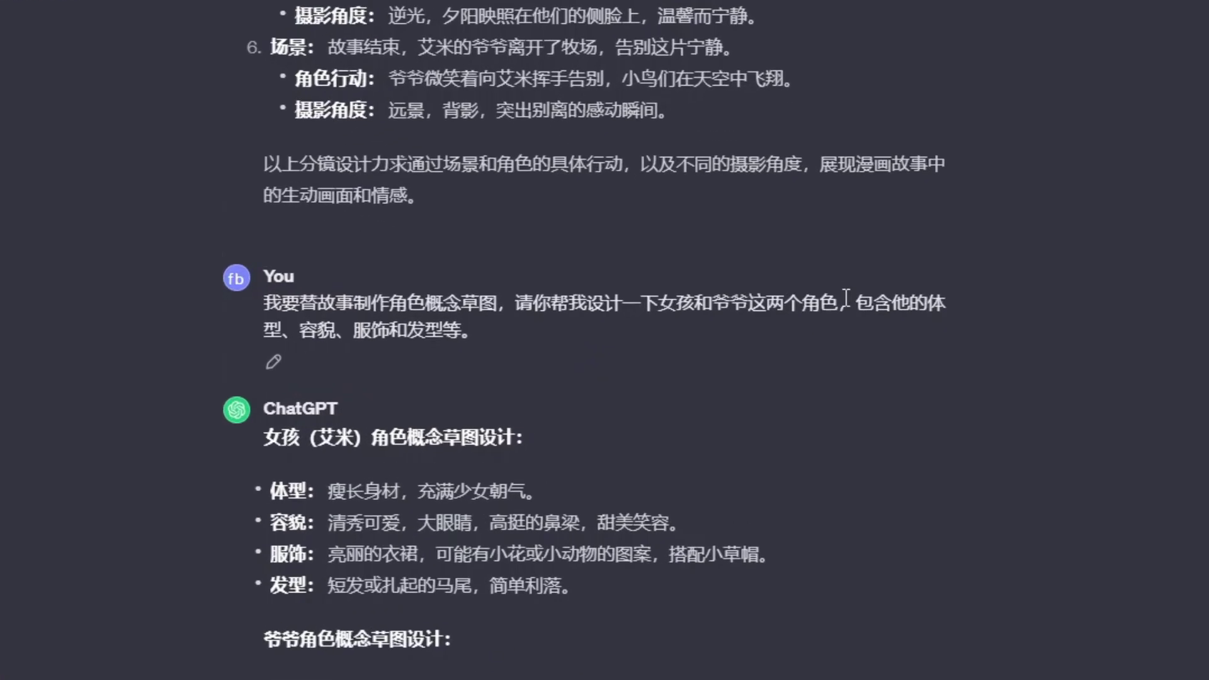
Step: Review the character design request in ChatGPT, highlighting the required traits and the grandfather's concept description
drag(816, 323, 836, 340)
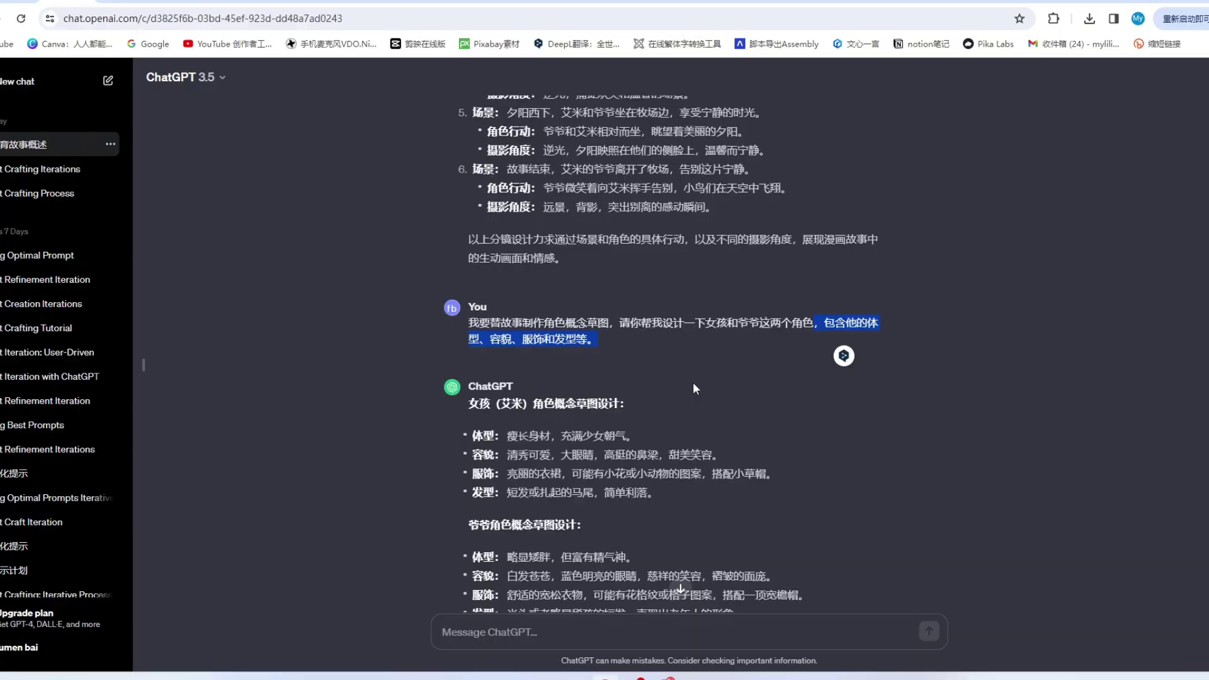
scroll(628, 403, down, 3)
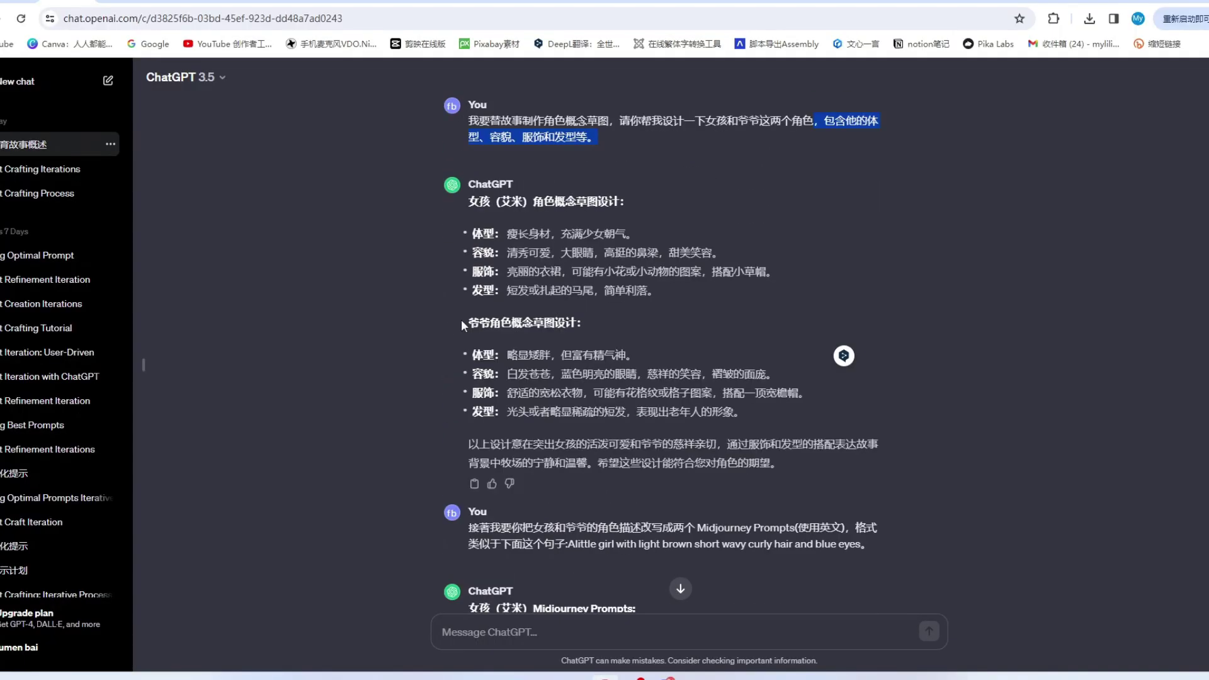
drag(466, 315, 831, 367)
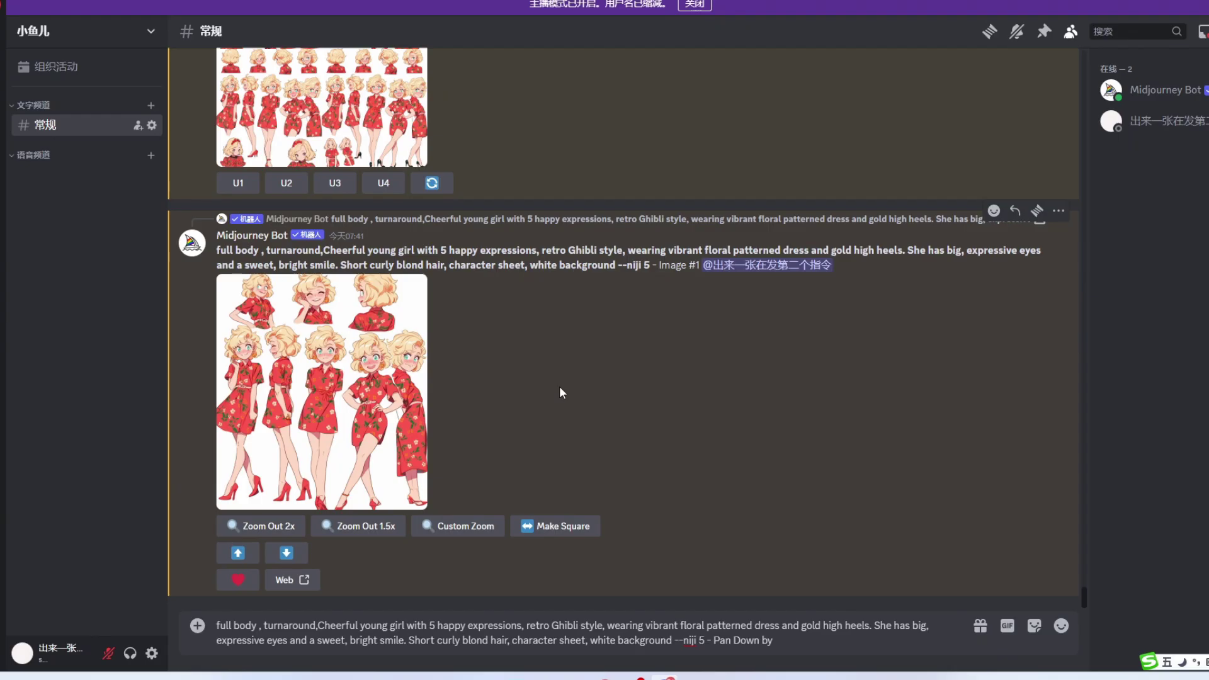
Step: Replace the draft message in Discord with an /imagine prompt for an amiable old man in retro Ghibli style, character sheet, --niji 5
drag(797, 640, 222, 674)
text(/)
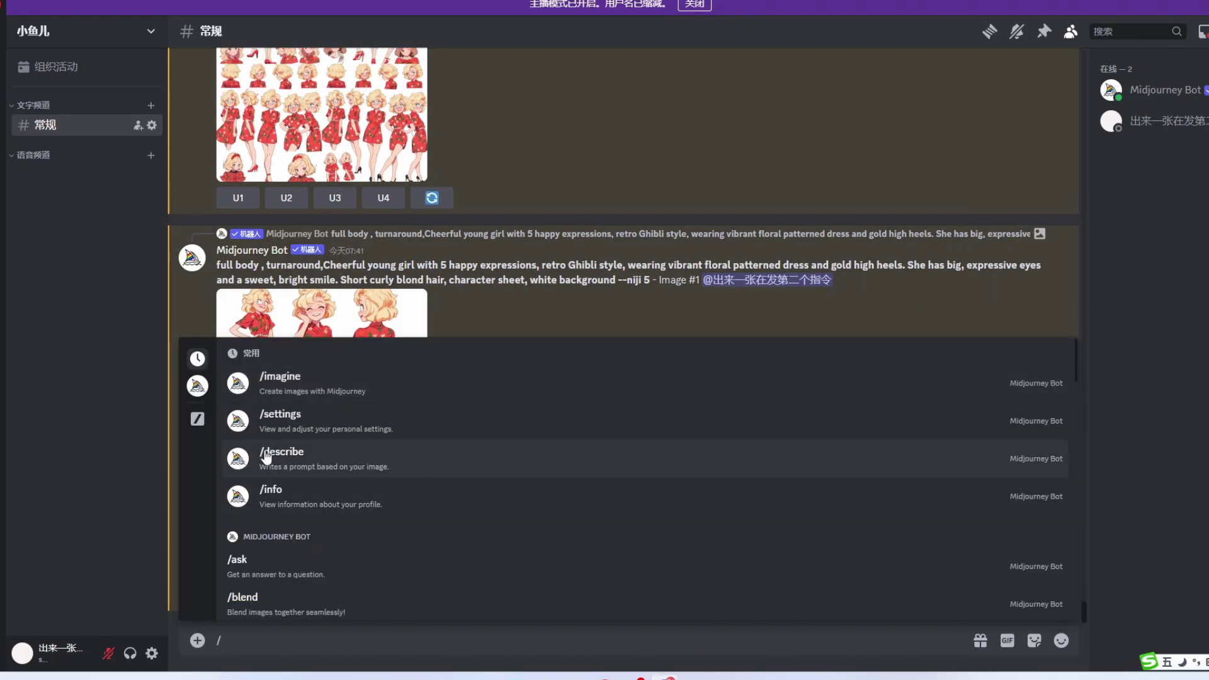
click(283, 386)
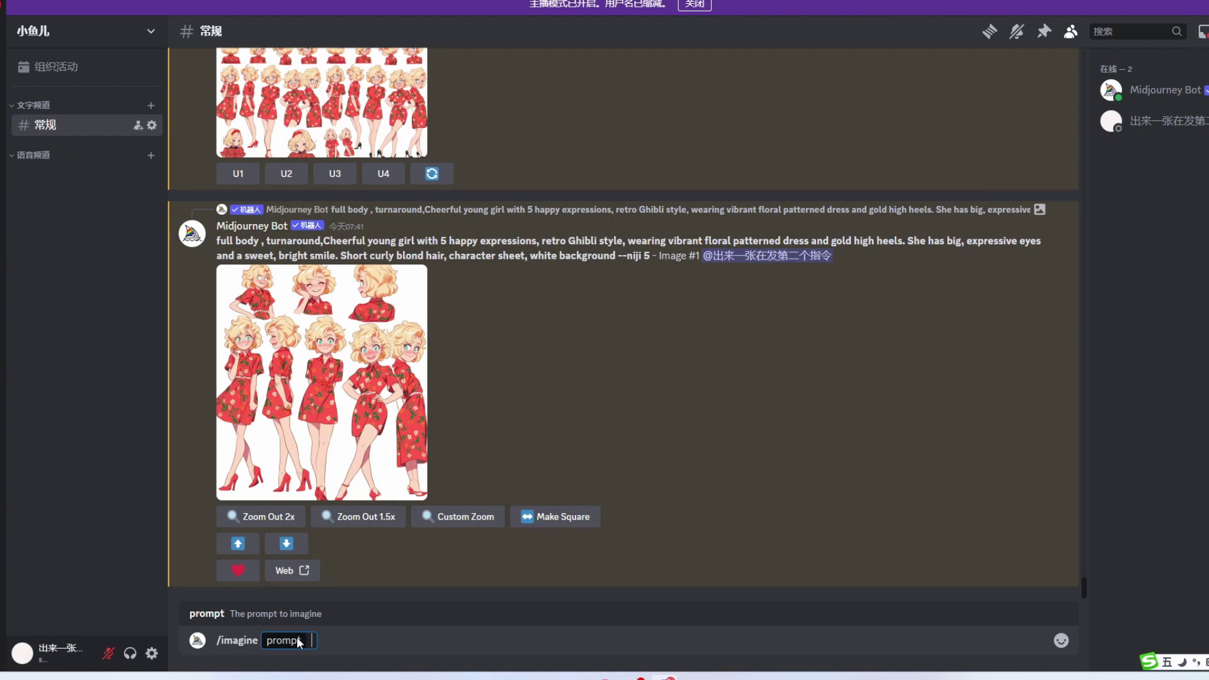
text(An amiable old man, retro Ghibli style, body shape: slightly short and fat Appearance: White hair, bright blue eyes, kind smile, wrinkled face. Clothing: Comfortable, loose-fitting suit, plaid pattern Shoes: black leather boots Hairstyle: Sparse short hair, showing the image of an older person. Character sheet, white background--niji 5)
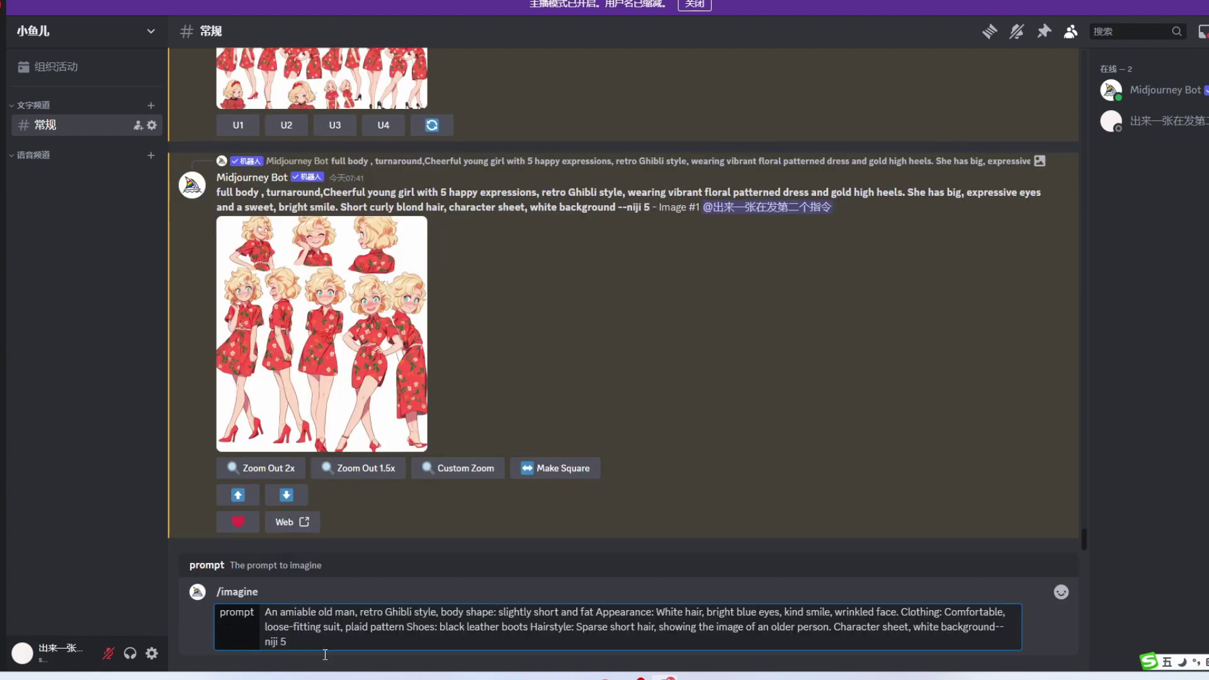
Step: Insert the --ar 16:9 parameter before --niji 5 in the old man prompt and submit it
click(995, 626)
text(a)
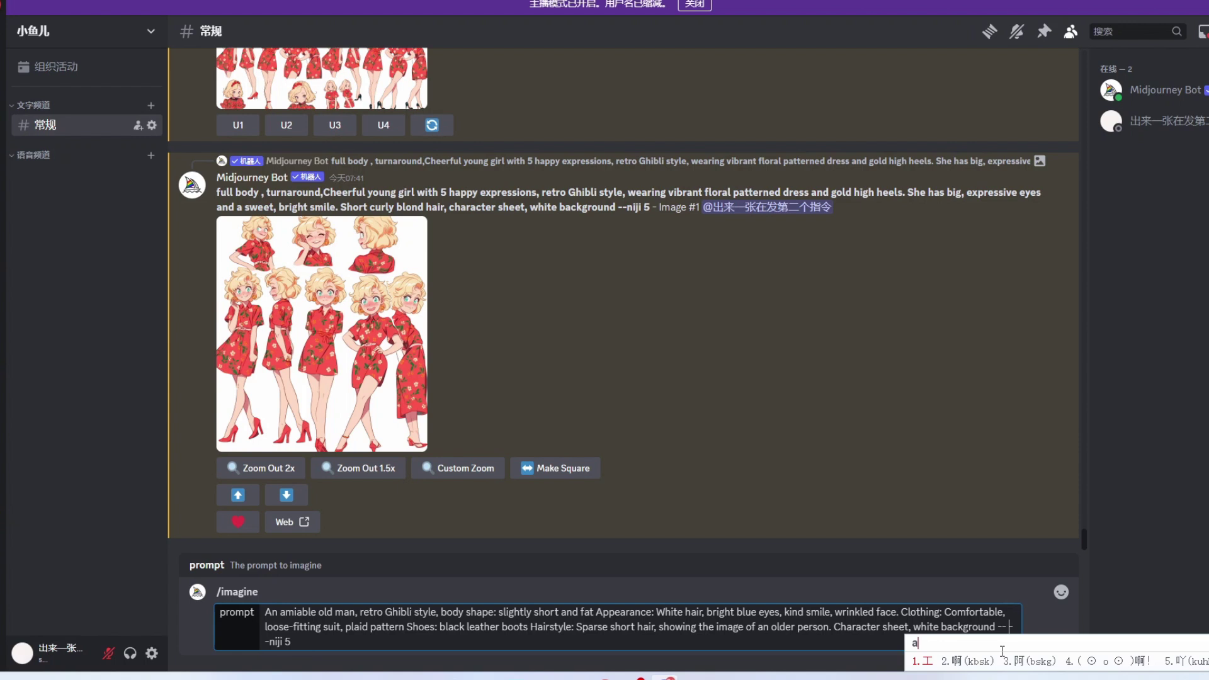
key(BackSpace)
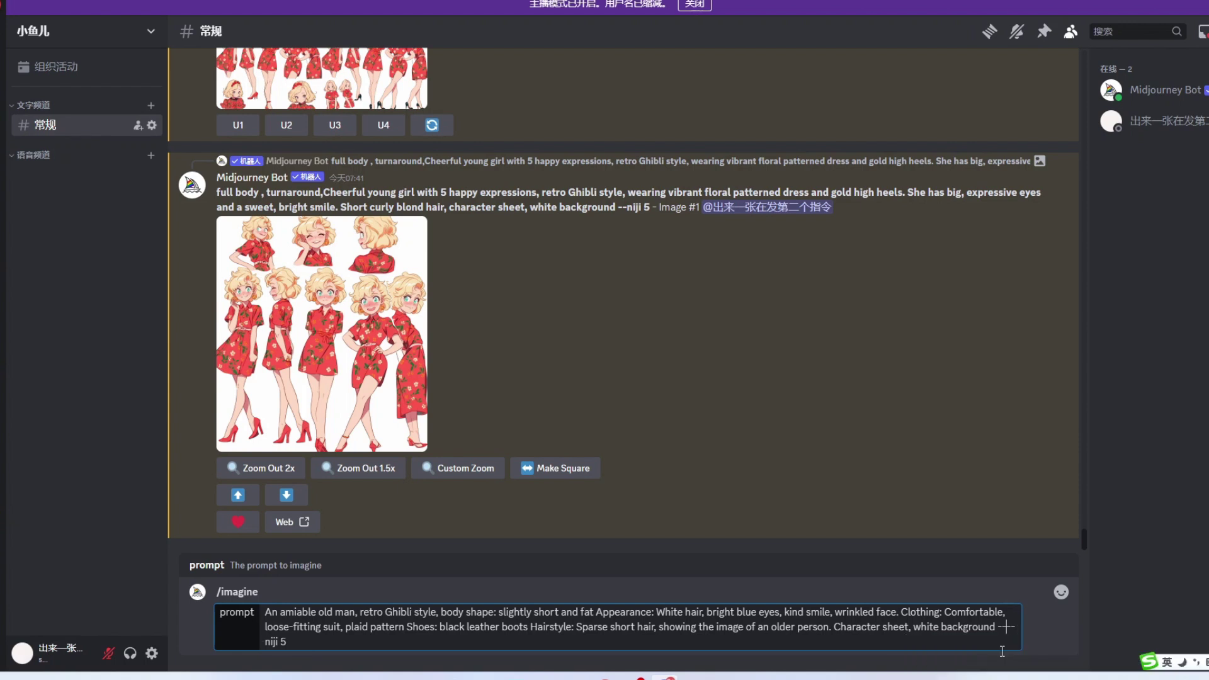
text(ar)
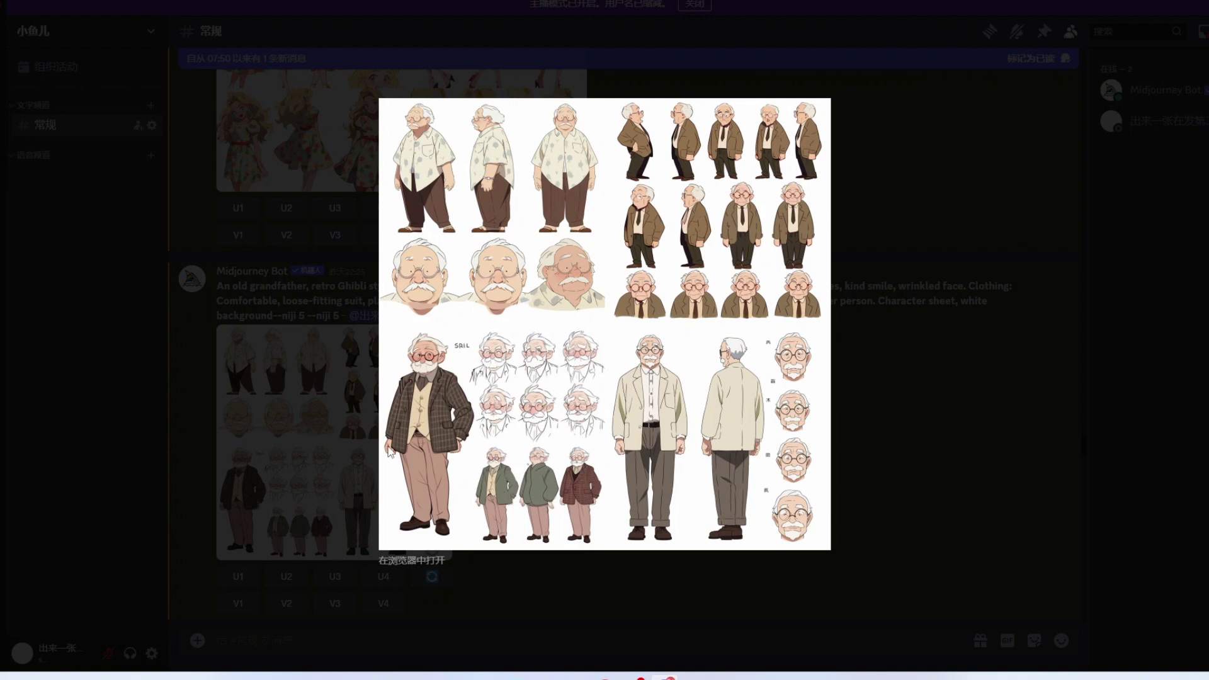
Step: Compare the earlier grandfather character sheets with the new 16:9 results and the enlarged old man in the green jacket
click(834, 513)
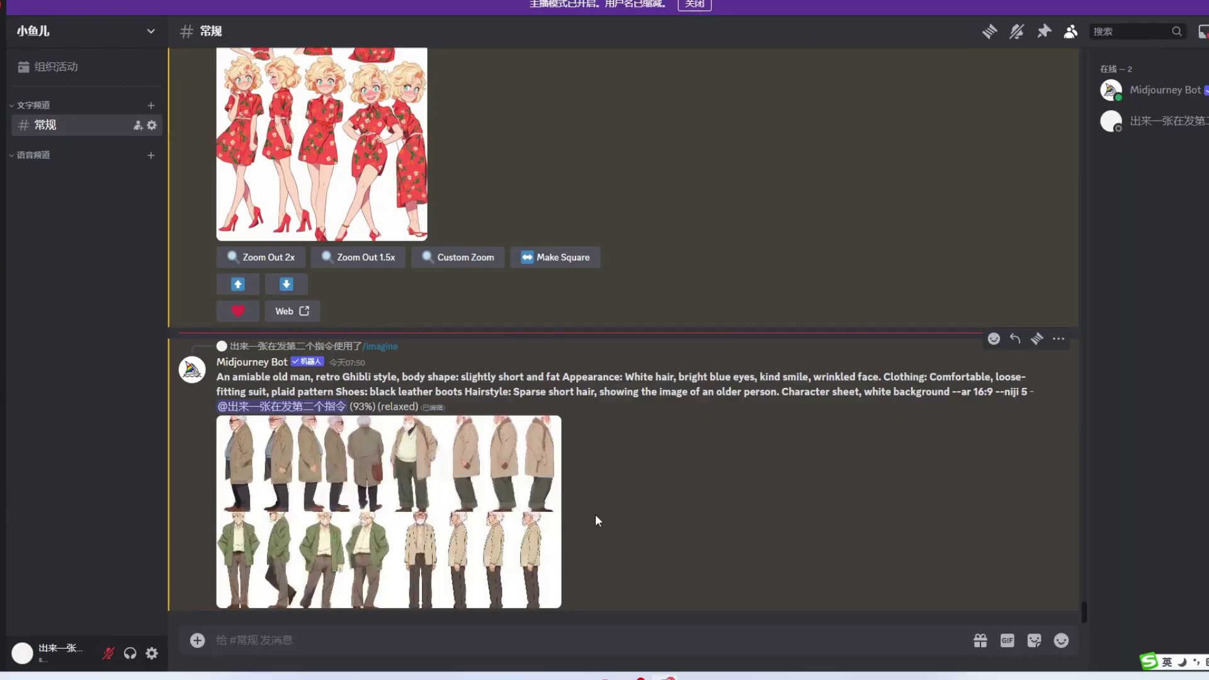
click(577, 510)
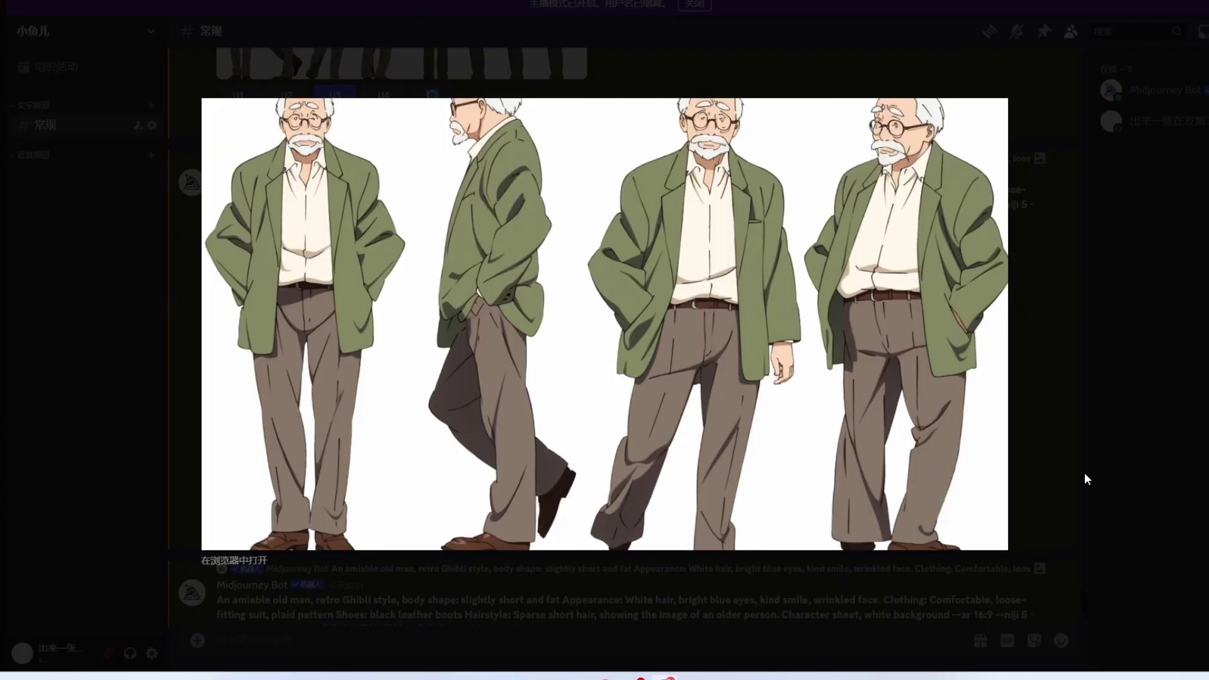
click(1074, 392)
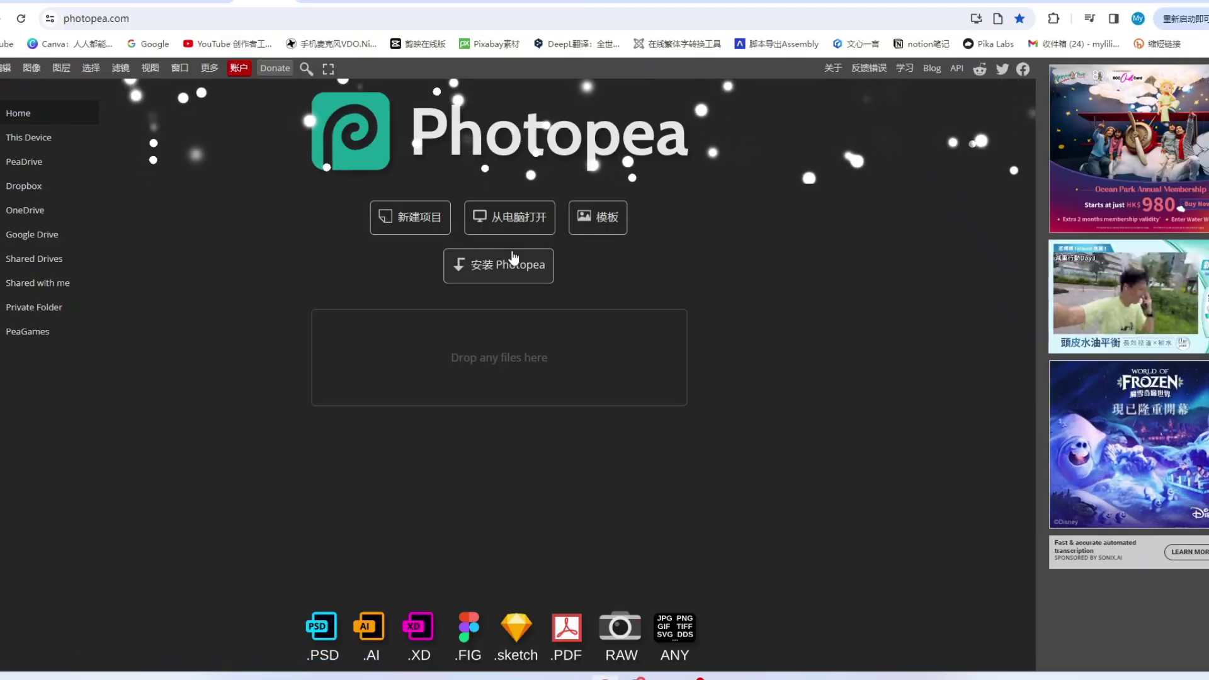
Step: Open the saved old man image from the computer in Photopea
click(498, 217)
double_click(508, 143)
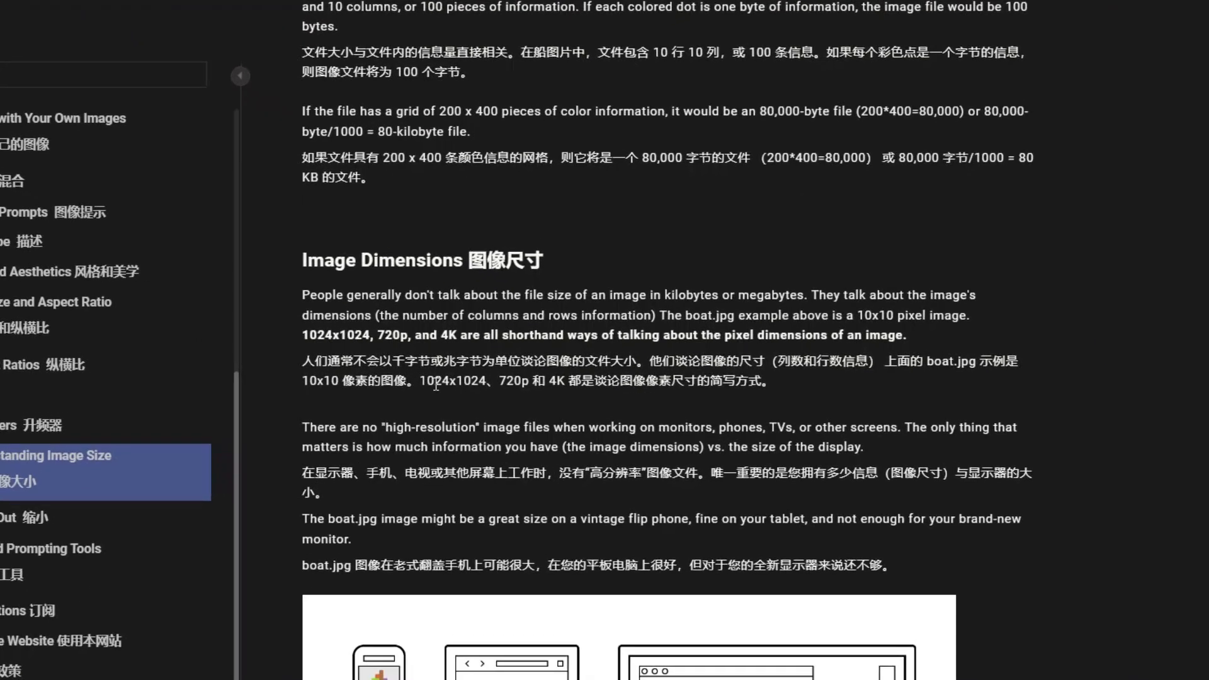
Step: Highlight the 1024x1024 dimension in the Midjourney image size documentation and look over the earlier generated scenes and character sheets in Discord
drag(264, 394, 364, 399)
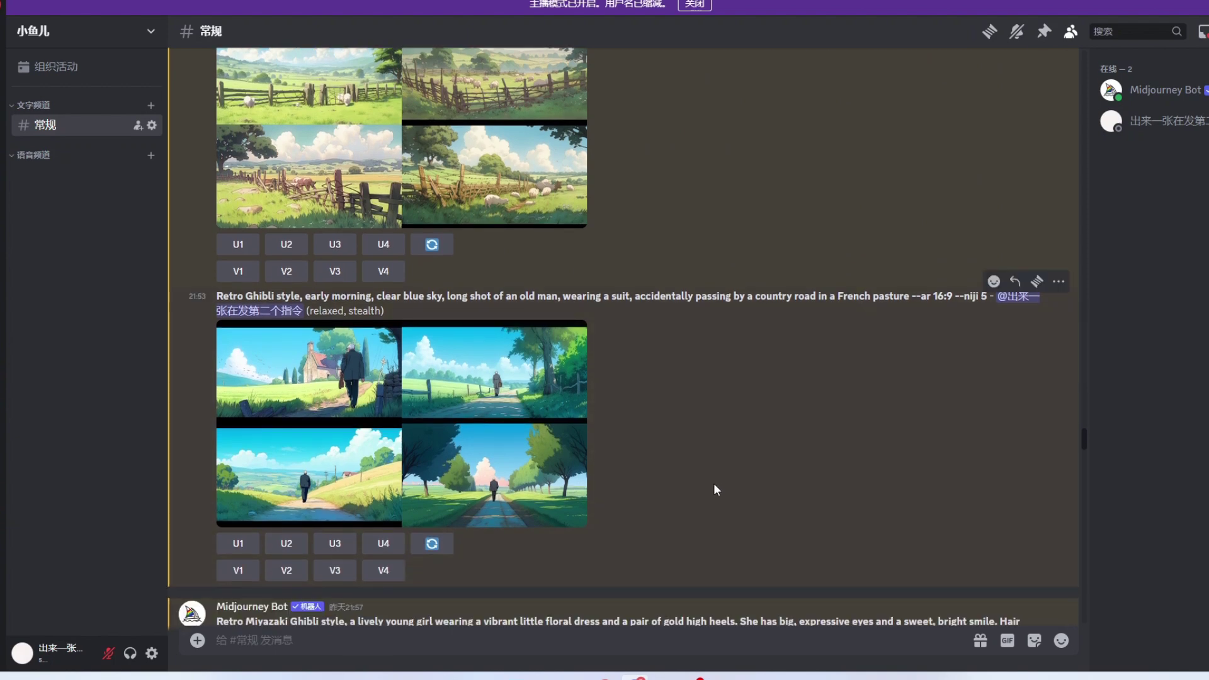
scroll(713, 482, down, 3)
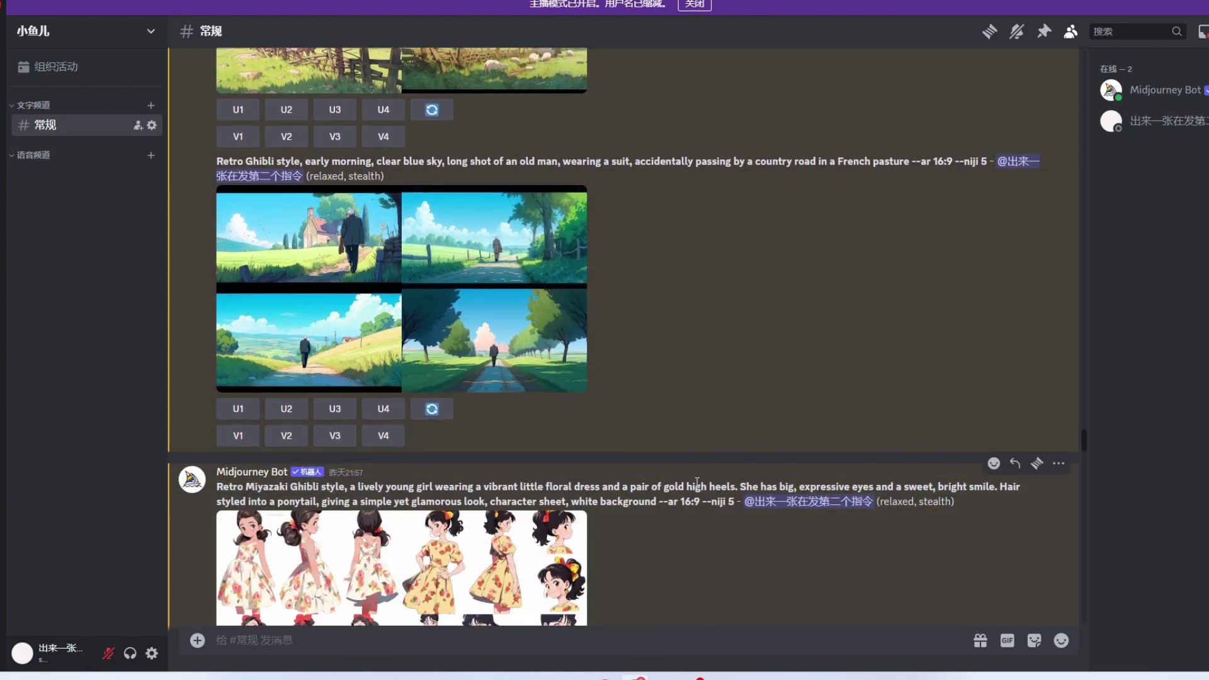
scroll(697, 482, down, 1)
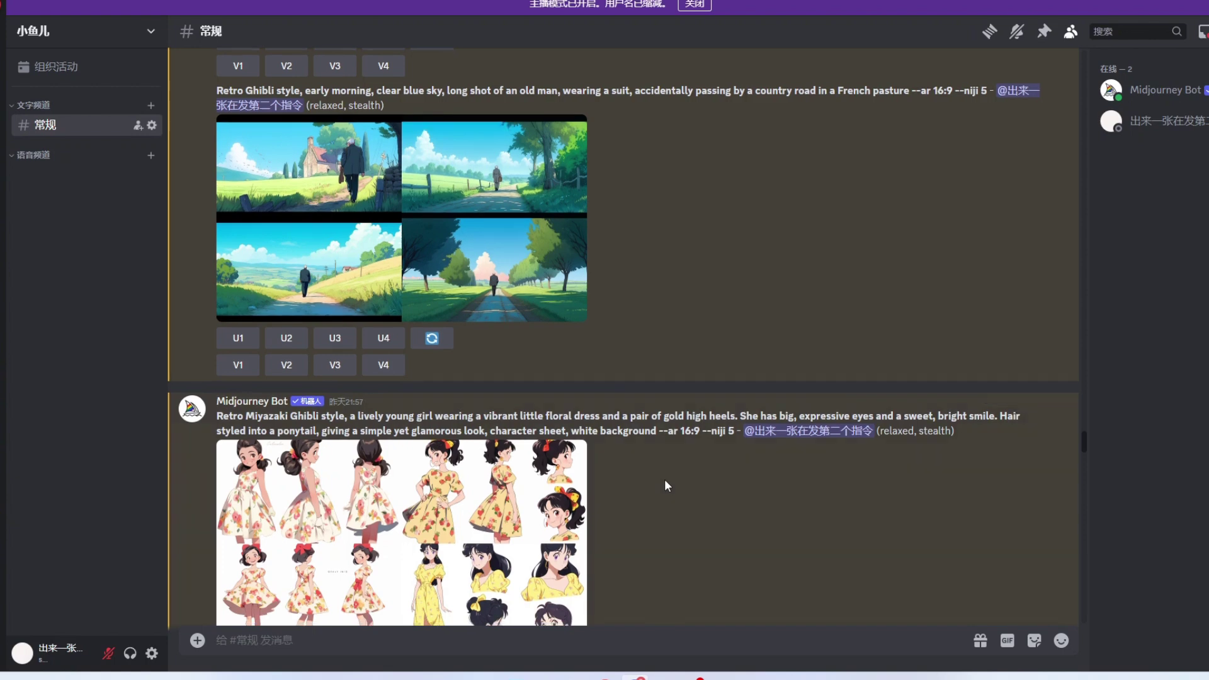
scroll(663, 479, down, 3)
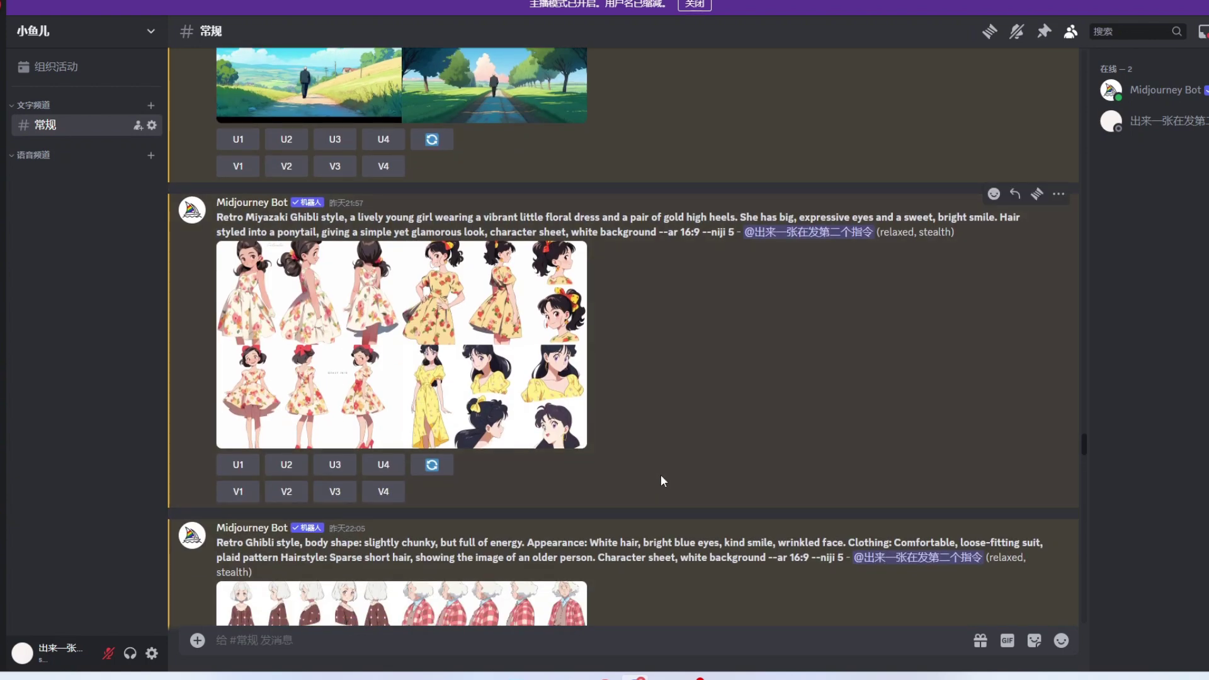
scroll(660, 474, down, 1)
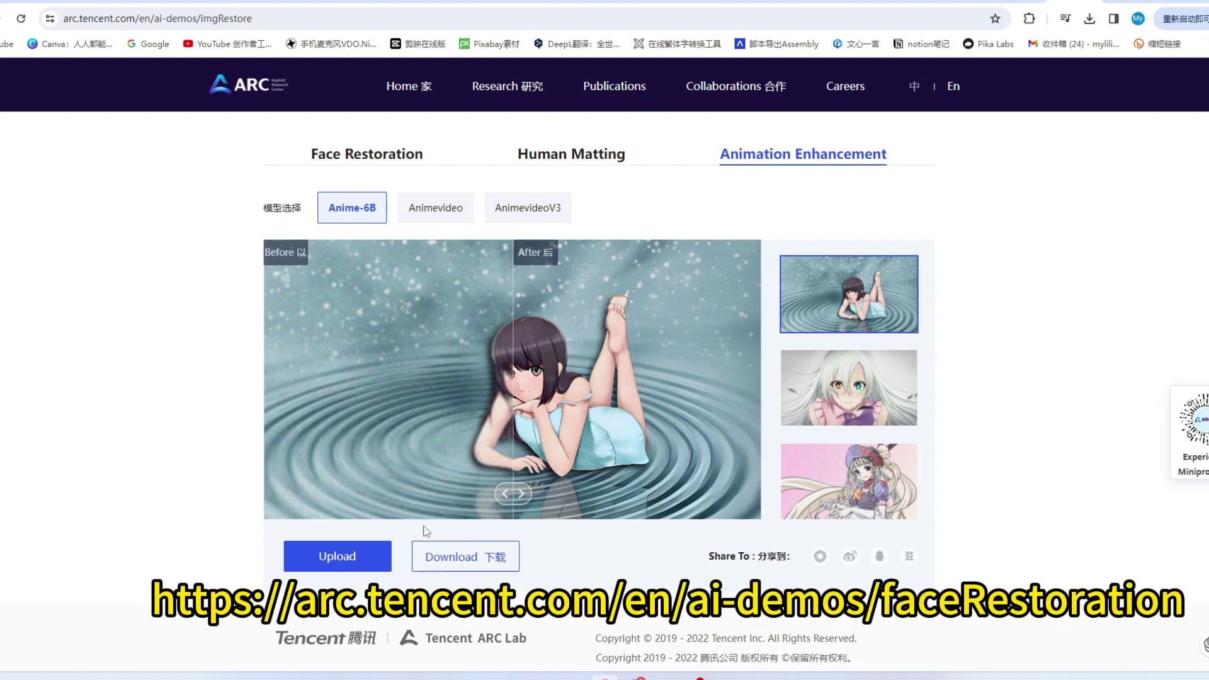
Step: Upload the back-view girl image to Tencent ARC's Animation Enhancement with the Anime-6B model and compare before and after
click(334, 560)
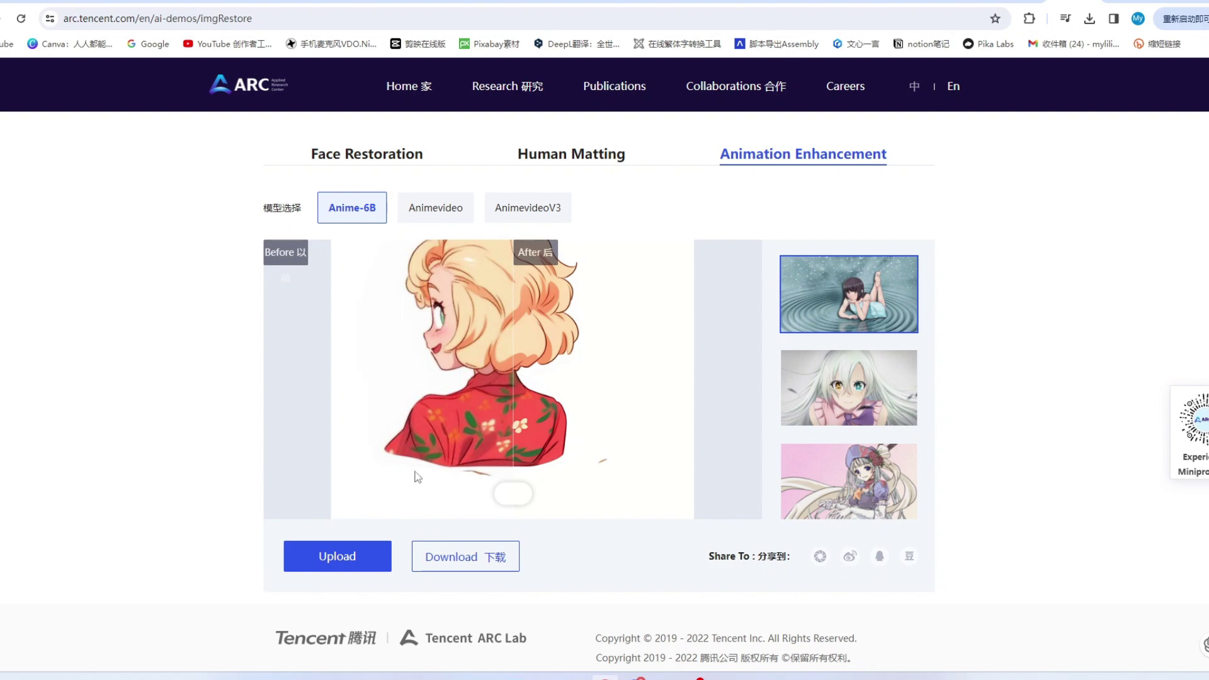
drag(513, 494, 432, 486)
drag(378, 532, 181, 525)
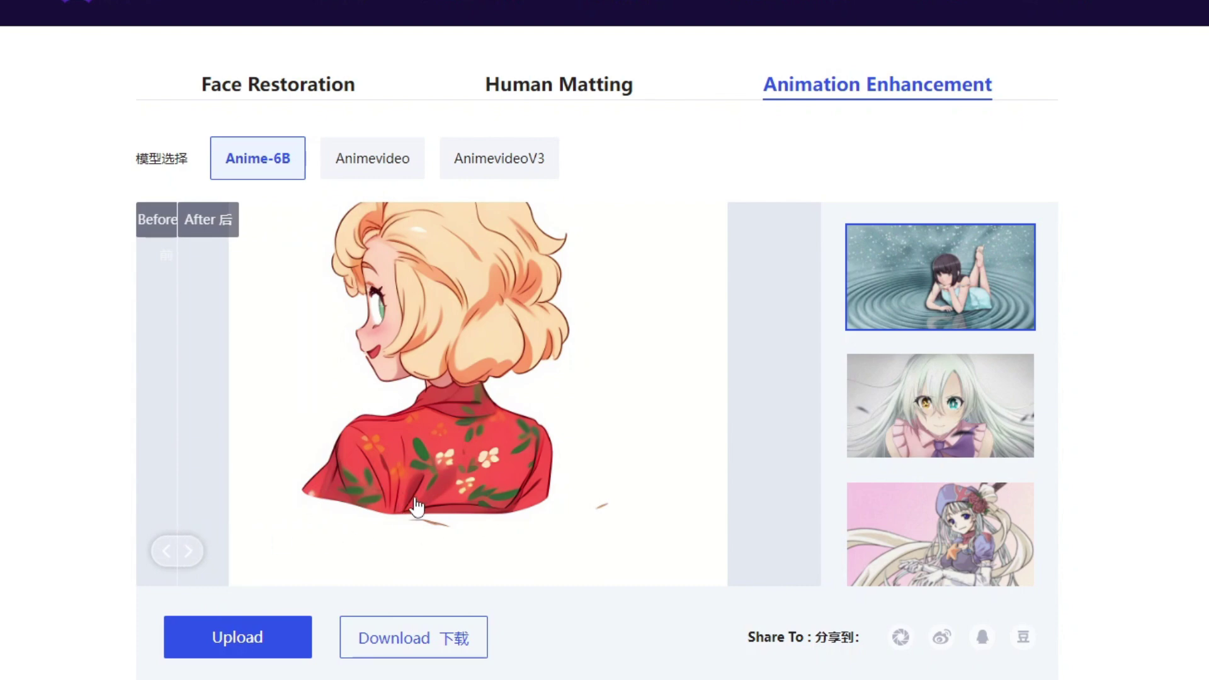
drag(177, 551, 140, 498)
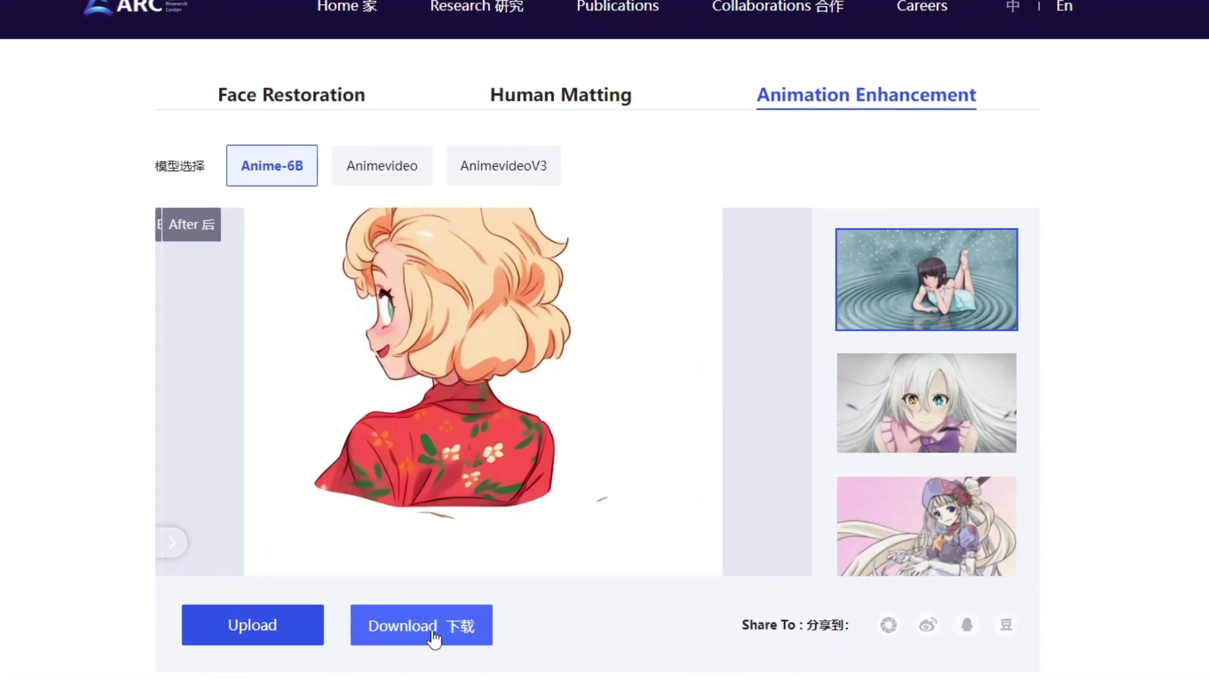
Step: Download the enhanced back-view girl image from Tencent ARC, then upload the standing front-view girl image, enhance it and download the result
click(473, 564)
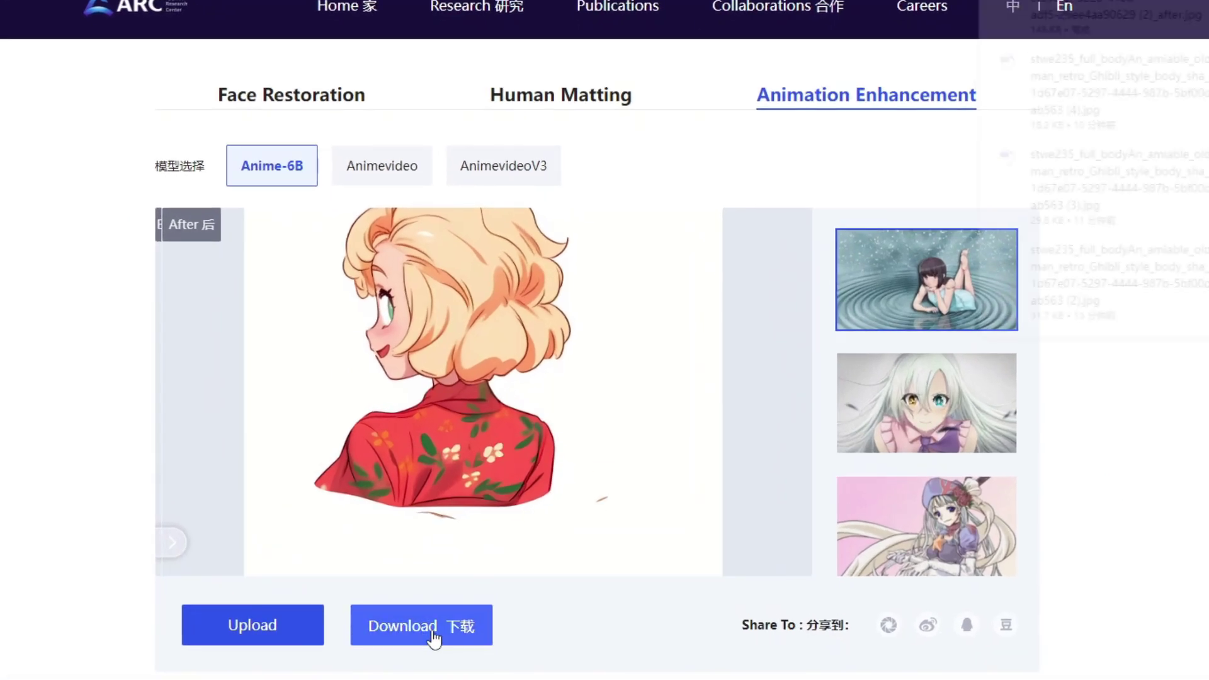
click(253, 624)
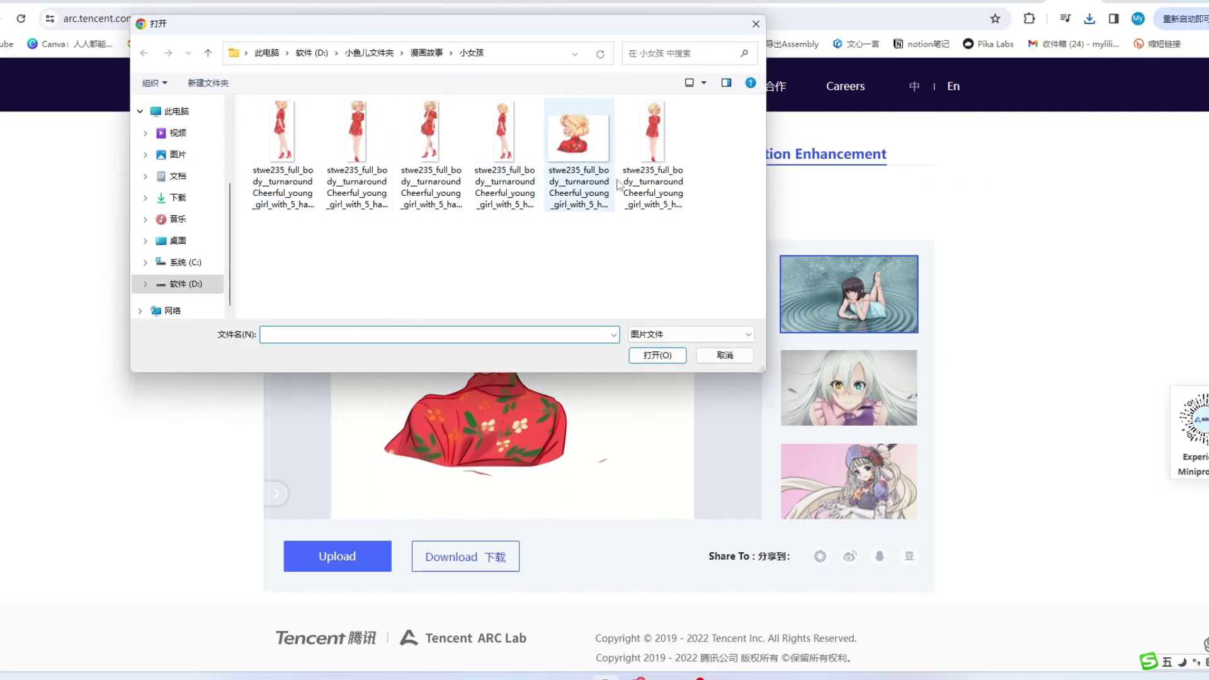
click(654, 99)
double_click(652, 139)
click(479, 559)
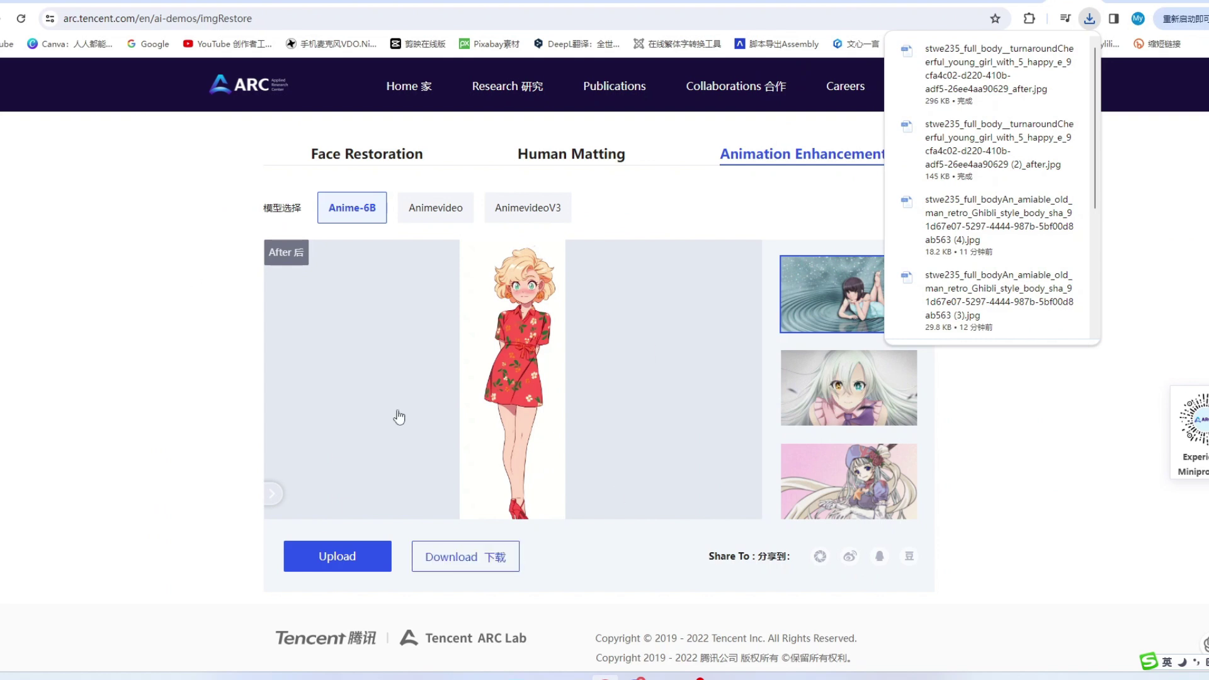
click(577, 412)
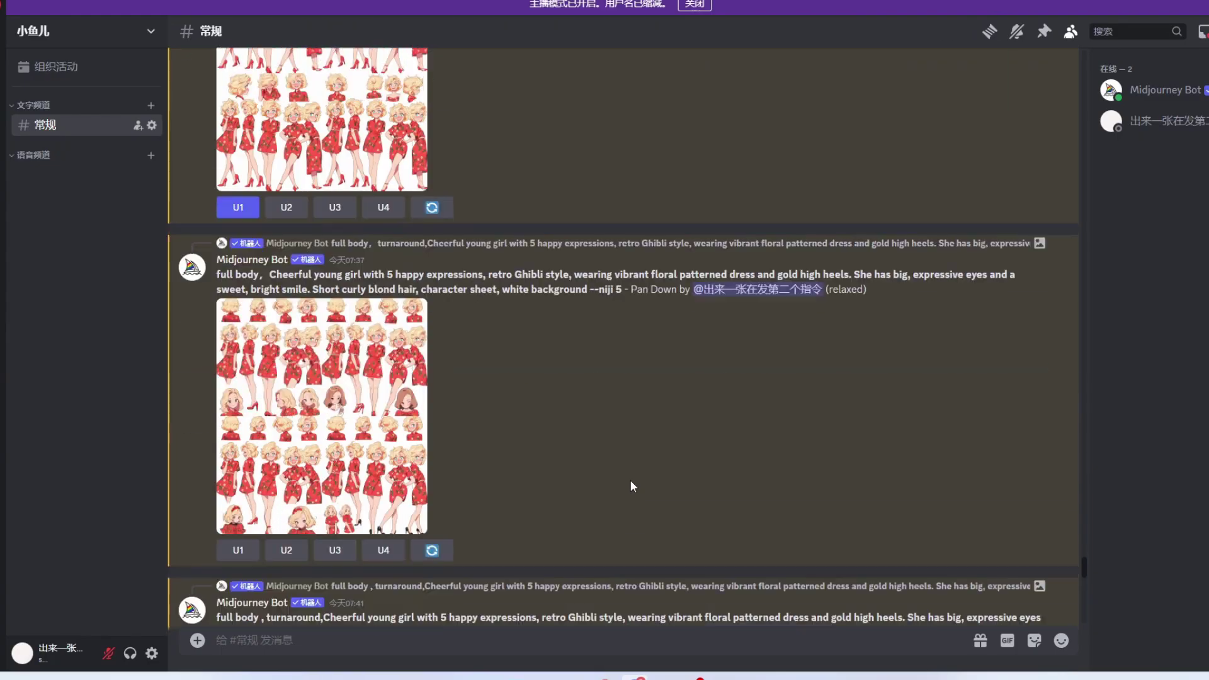
Step: Review the girl and old man character sheets in Discord and the character descriptions in ChatGPT
scroll(629, 480, down, 10)
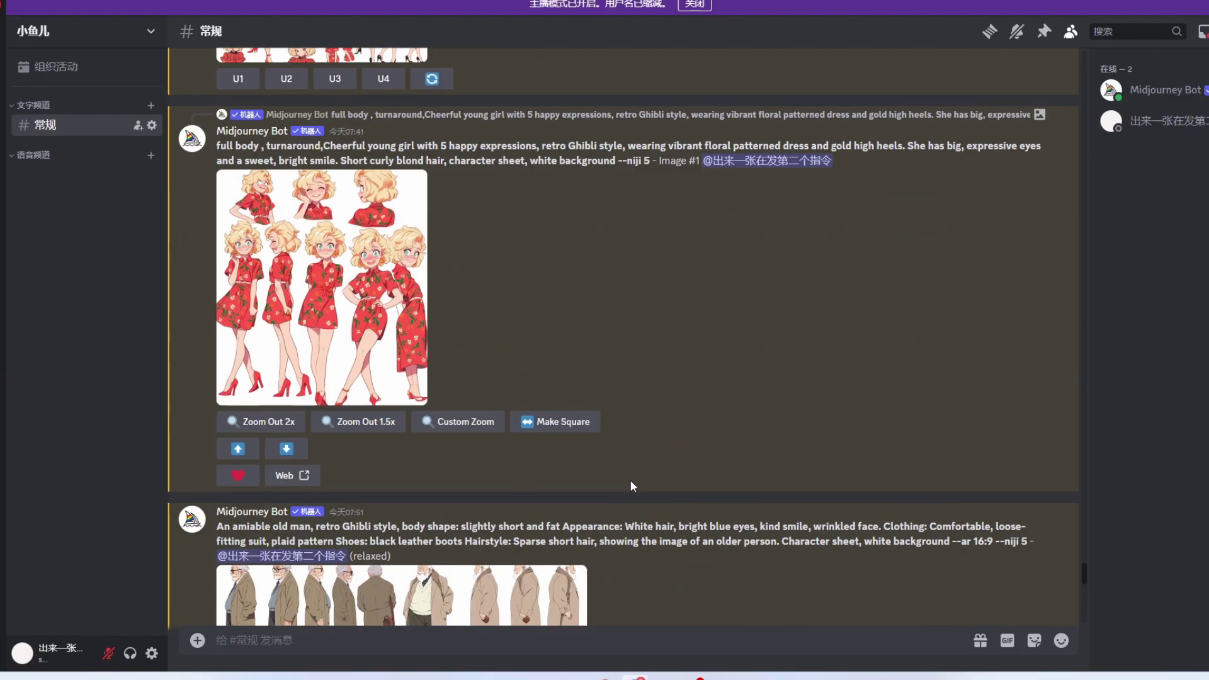
scroll(629, 486, down, 15)
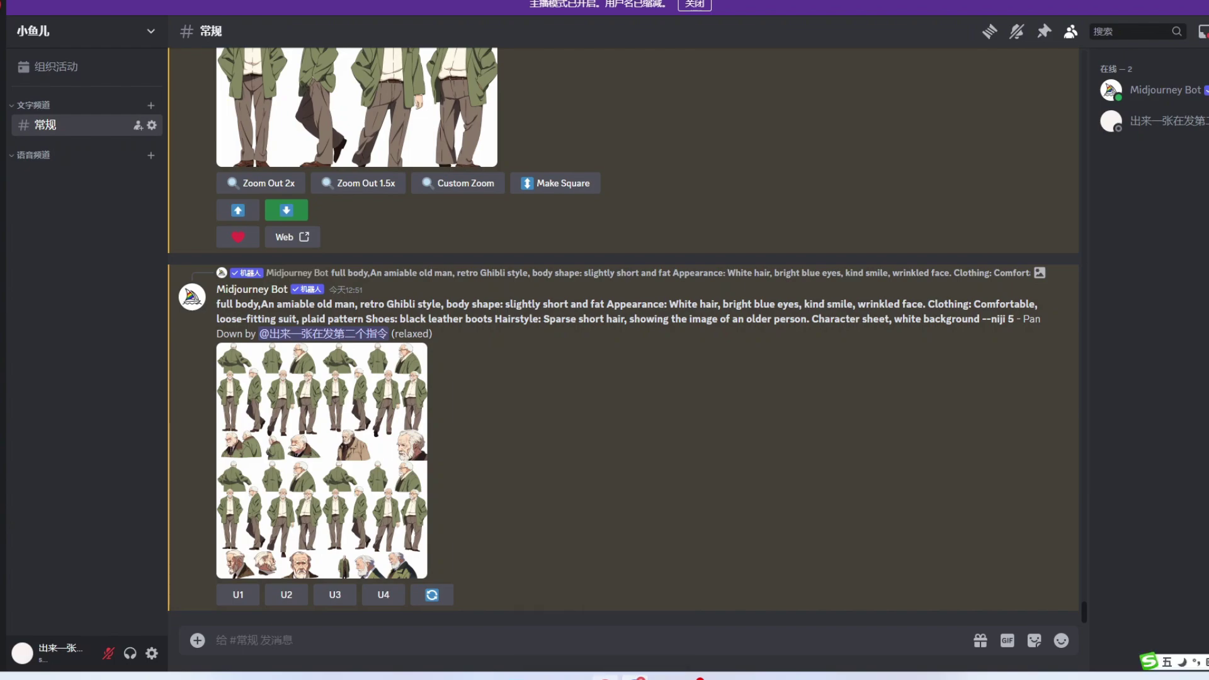
click(634, 677)
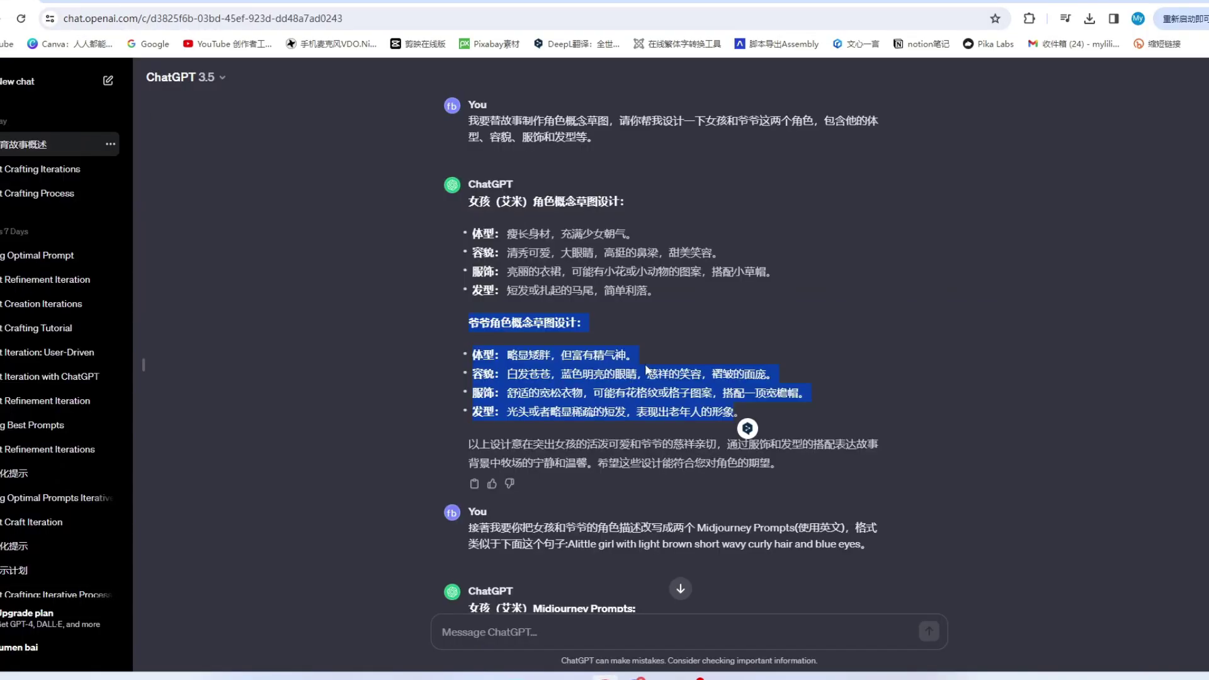
scroll(616, 347, up, 6)
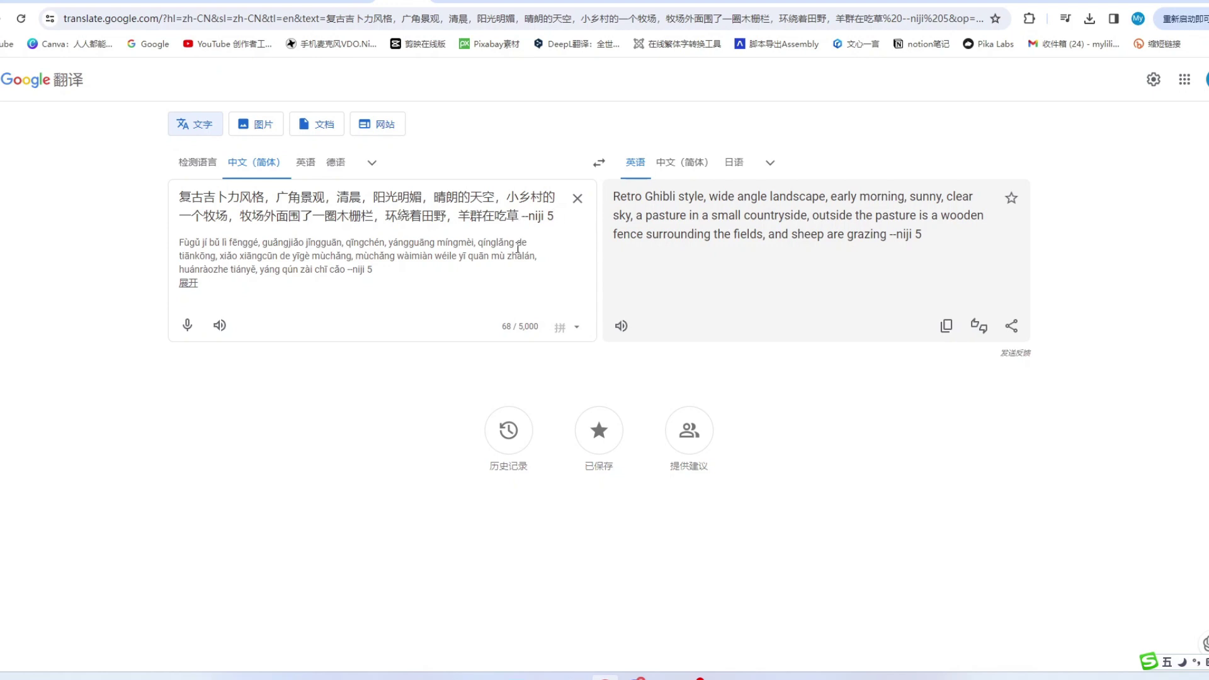
Step: Add --ar 16:9 to the pasture prompt in Google Translate, generate the English version in Midjourney and view the resulting images enlarged
text(--ar 16:9)
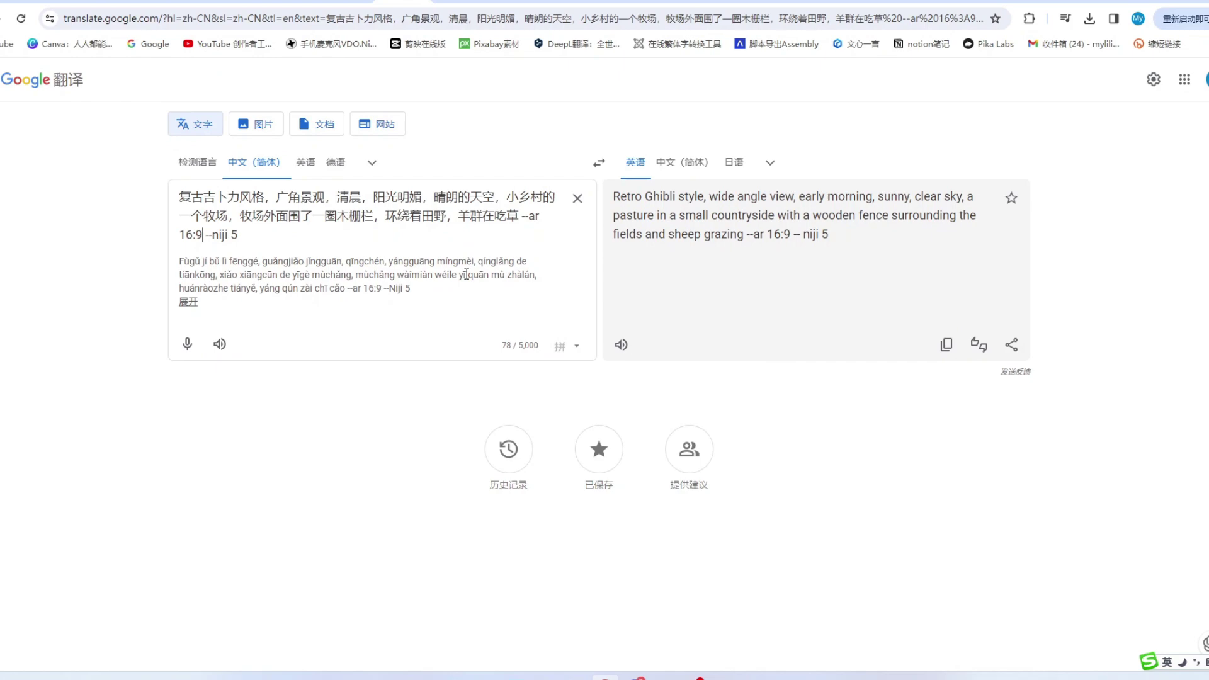
click(945, 345)
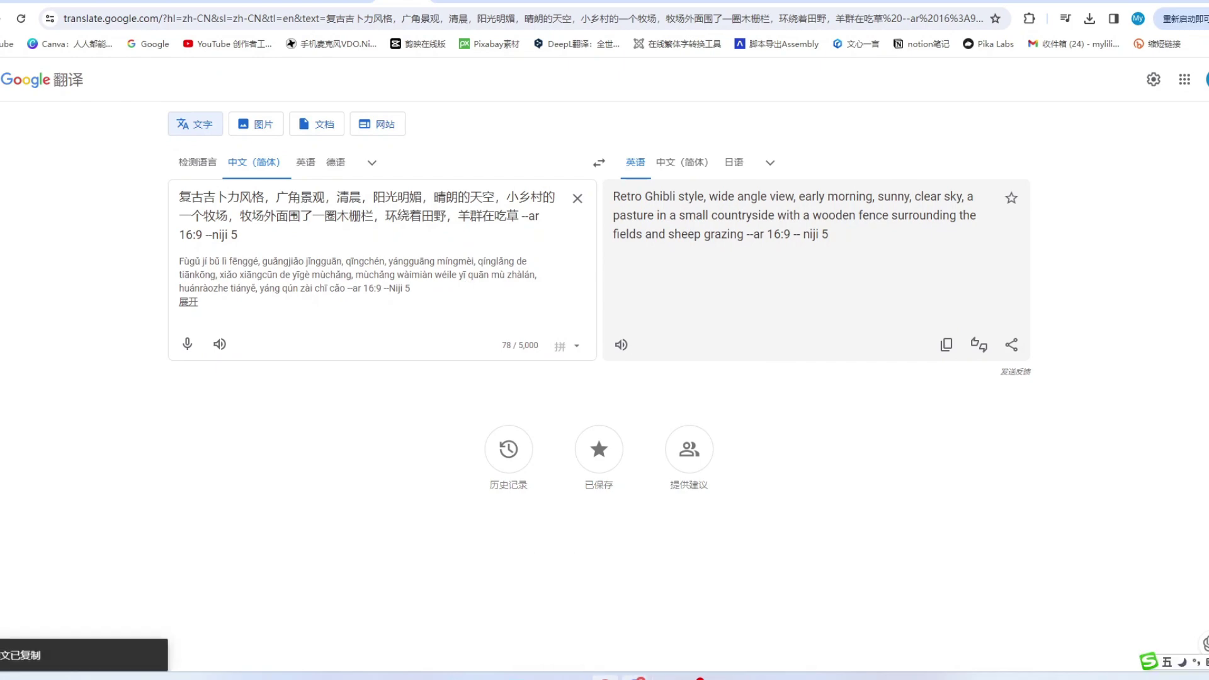
key(Return)
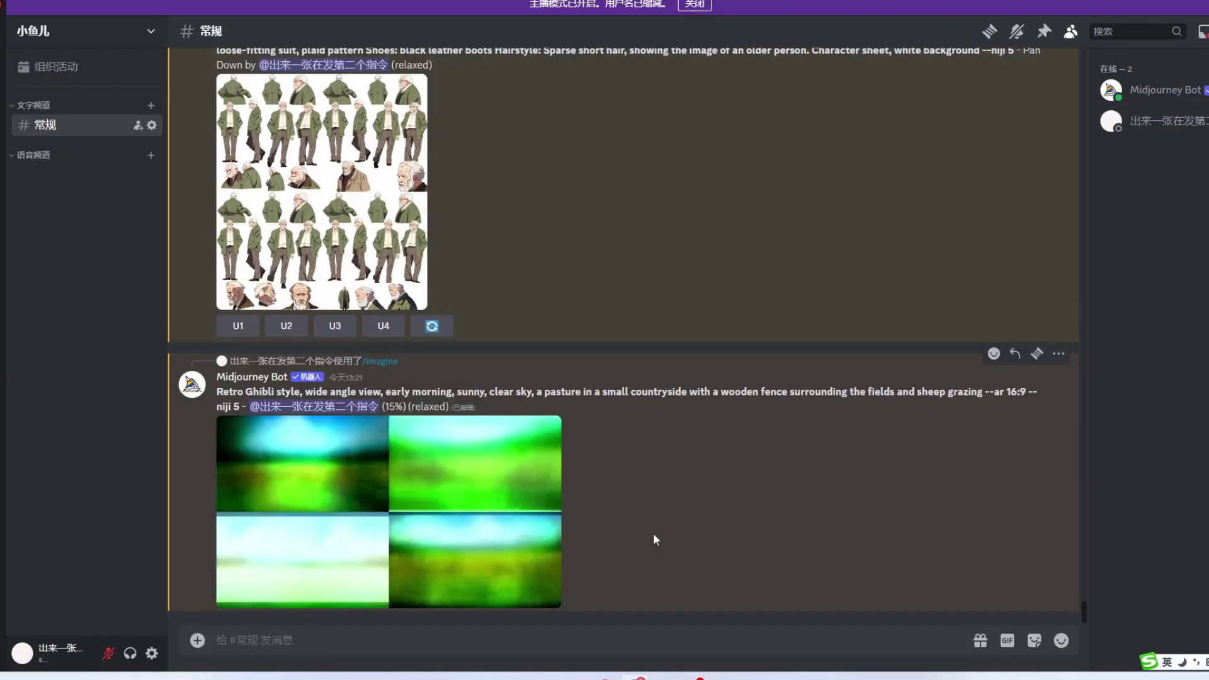
click(451, 471)
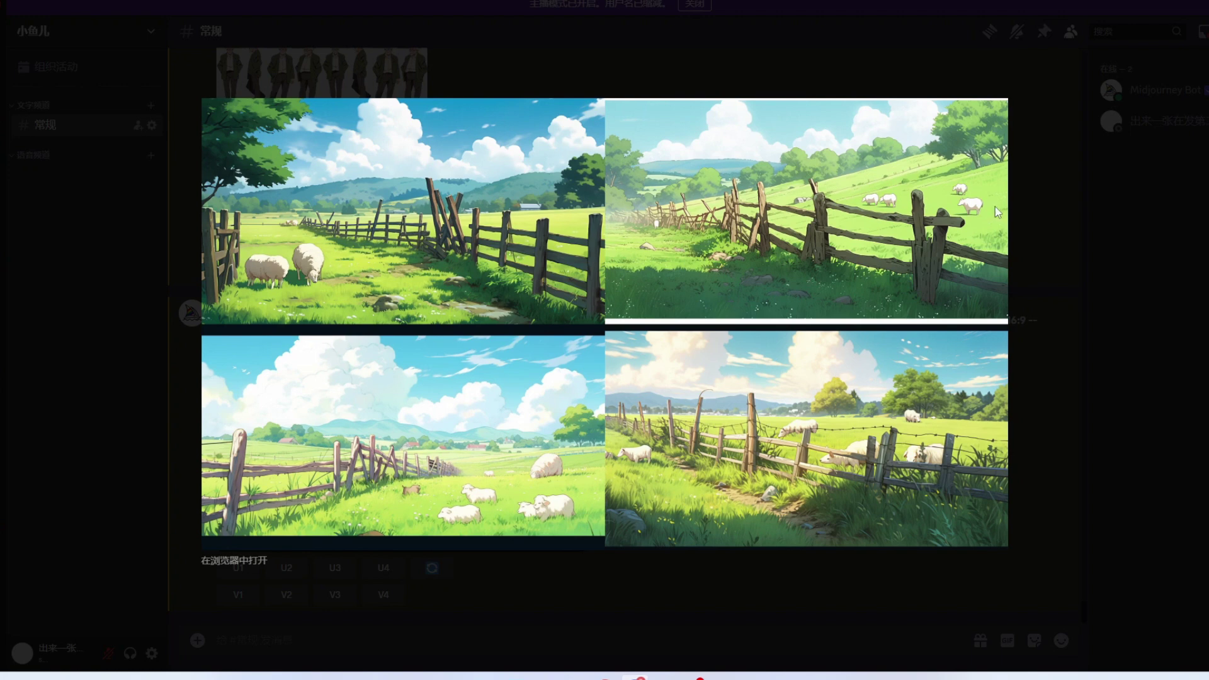
click(1091, 383)
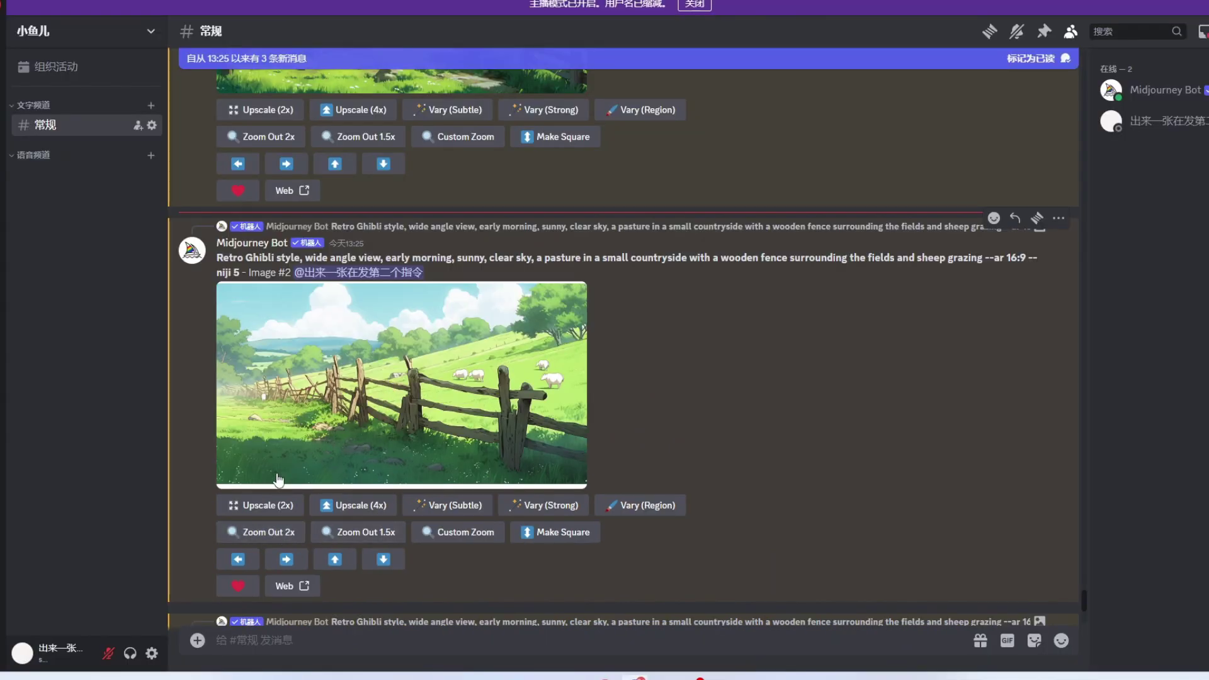
Step: Generate Zoom Out 2x and Zoom Out 1.5x versions of pasture Image #2 and inspect the zoomed-out scenes enlarged
click(265, 534)
click(357, 535)
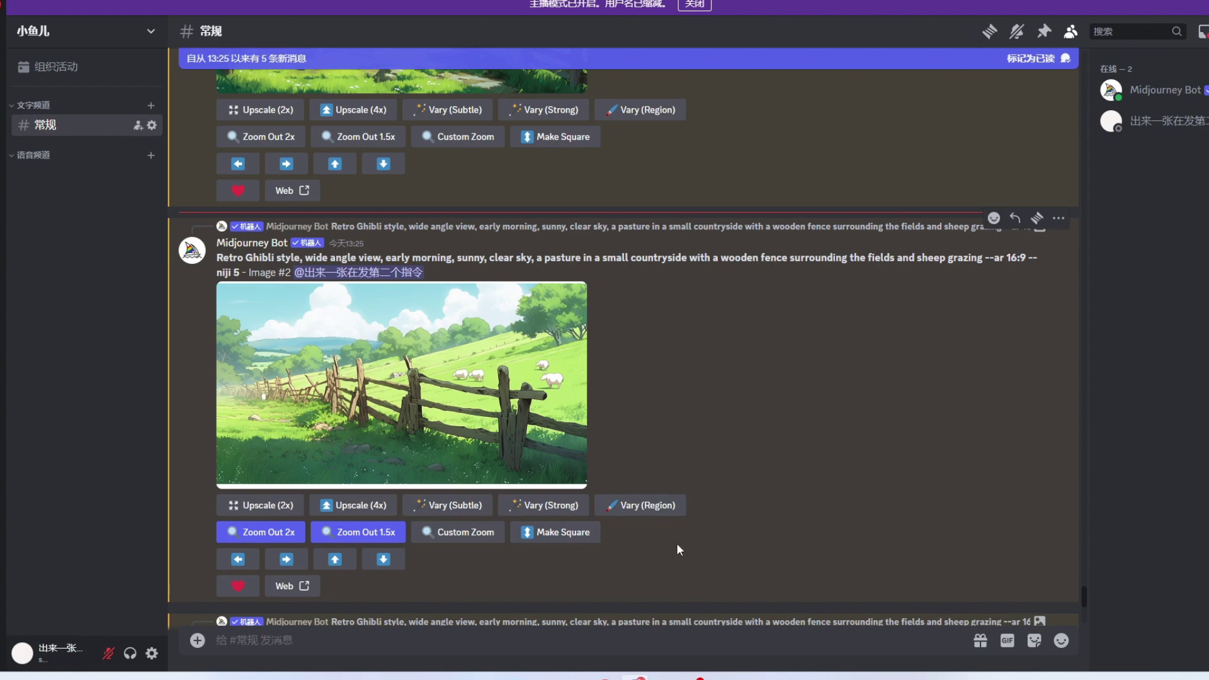
scroll(761, 512, down, 5)
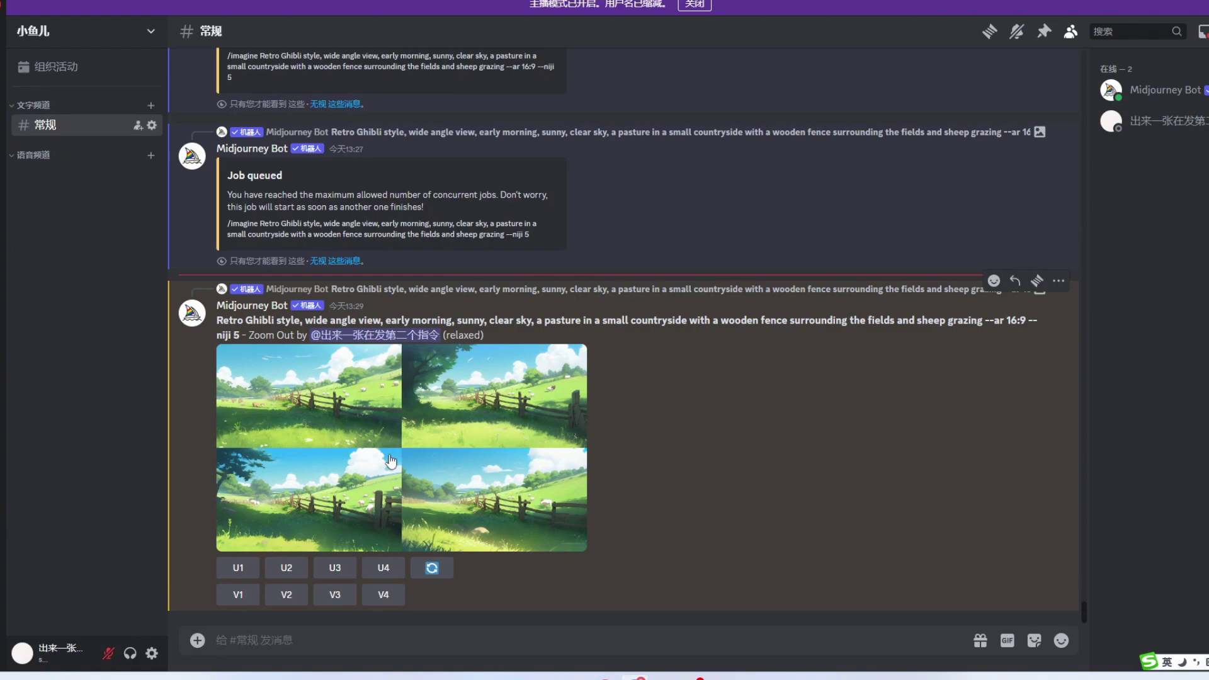
click(390, 457)
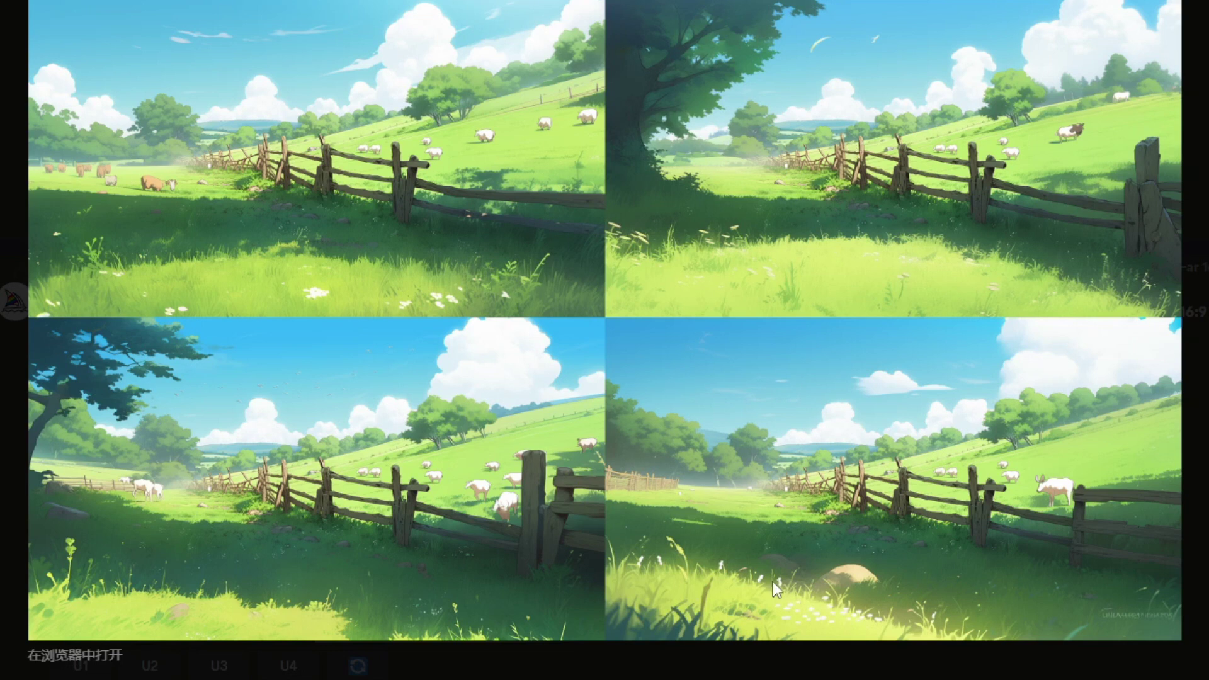
key(Escape)
scroll(515, 553, up, 5)
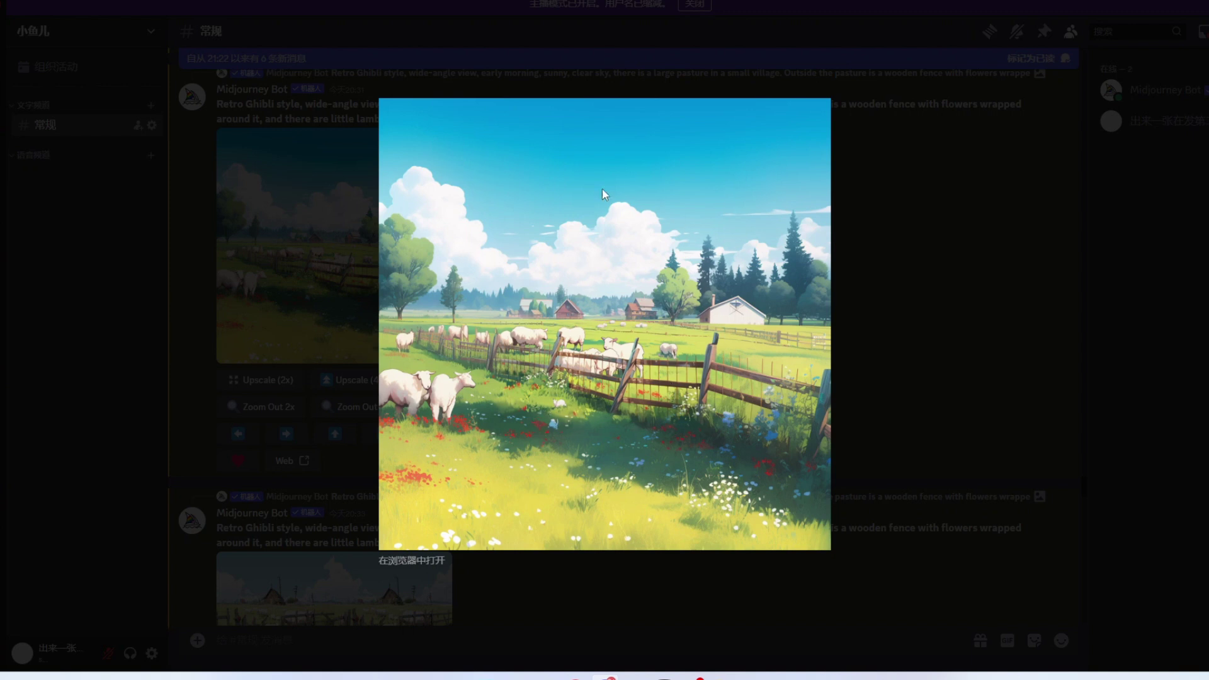
key(Escape)
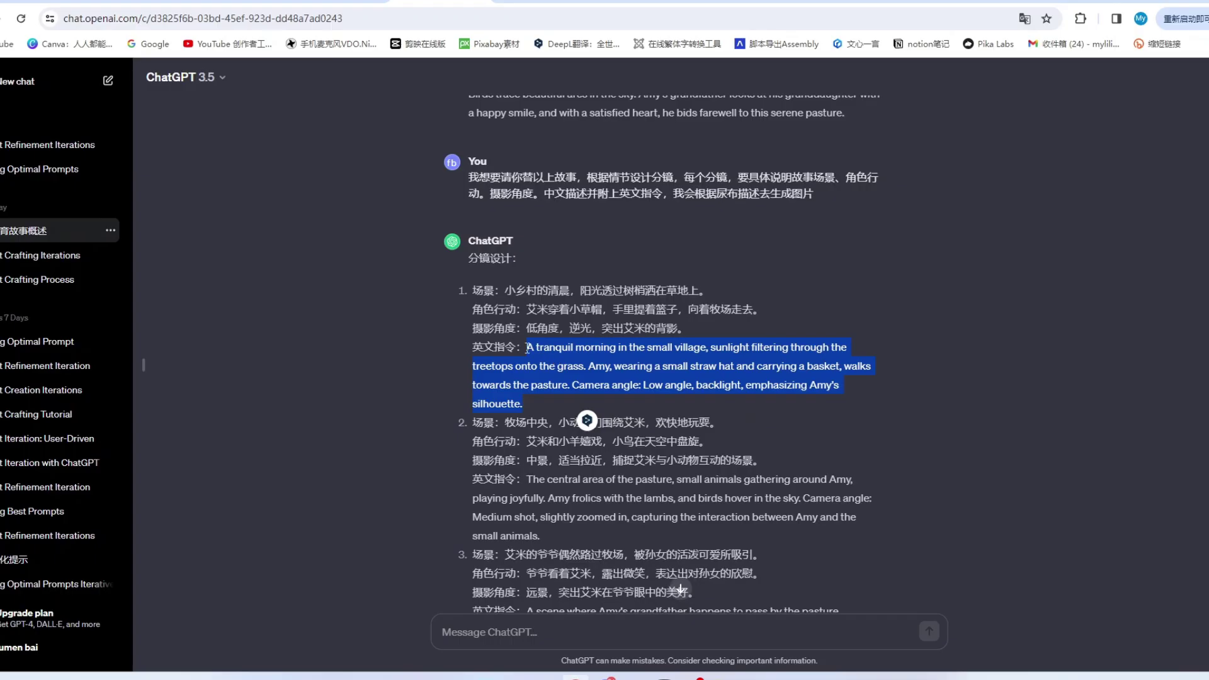
Step: Copy the first storyboard scene's English prompt, "A tranquil morning in the small village...", from ChatGPT
right_click(548, 360)
click(600, 378)
right_click(573, 368)
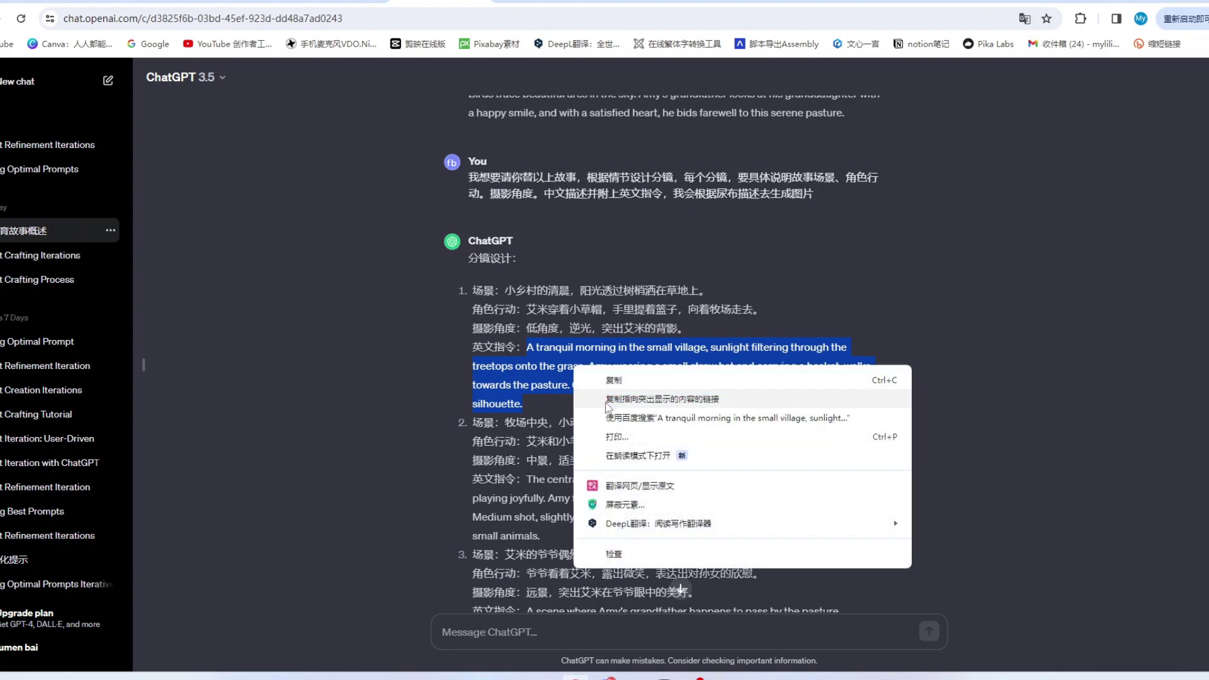
click(614, 380)
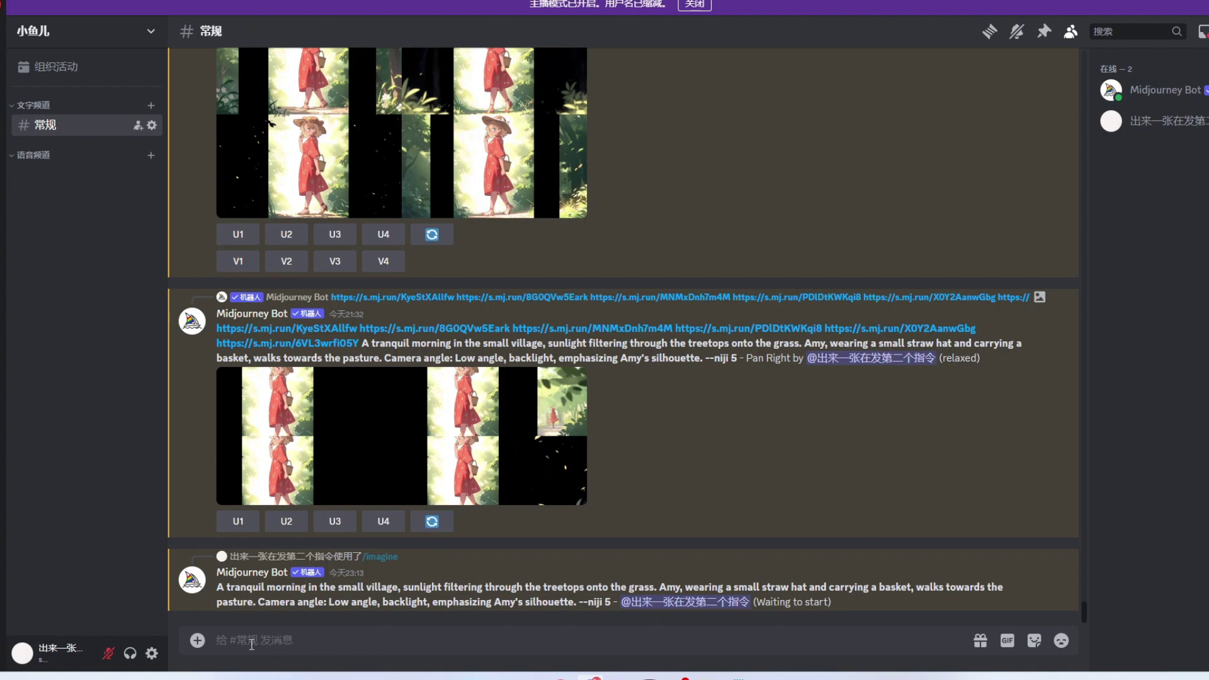
Step: Upload all six girl character images from the 小女孩 folder to the Discord channel
click(197, 641)
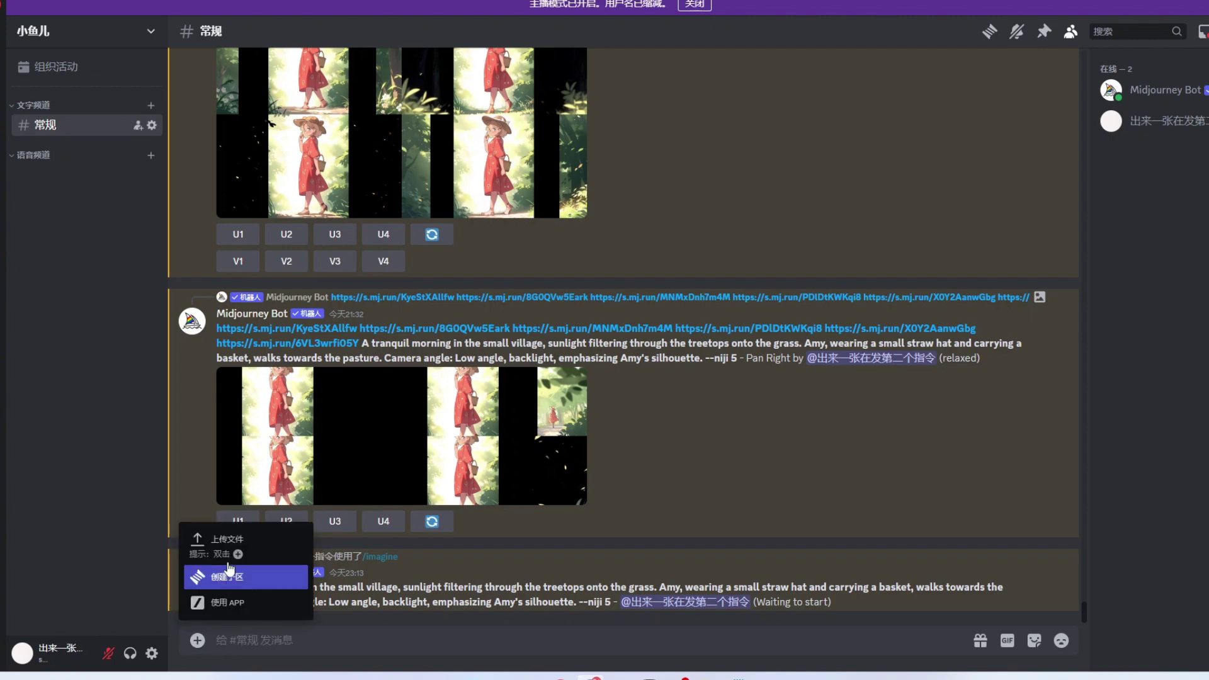
click(224, 539)
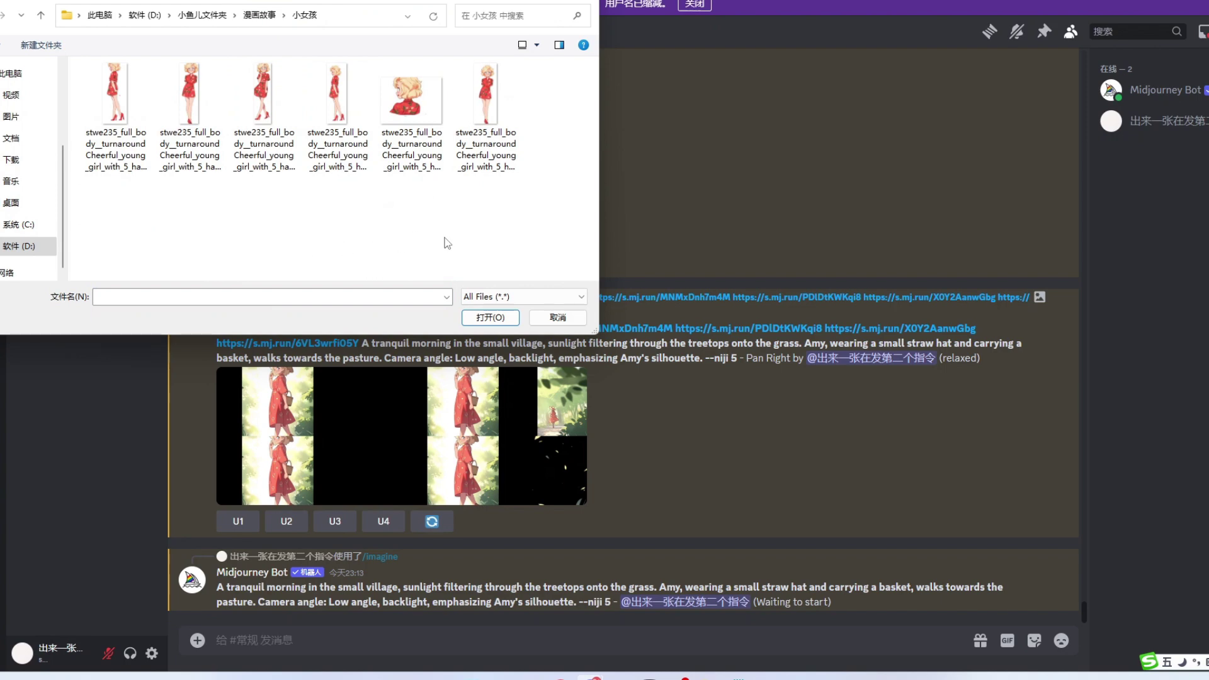
drag(563, 129, 141, 126)
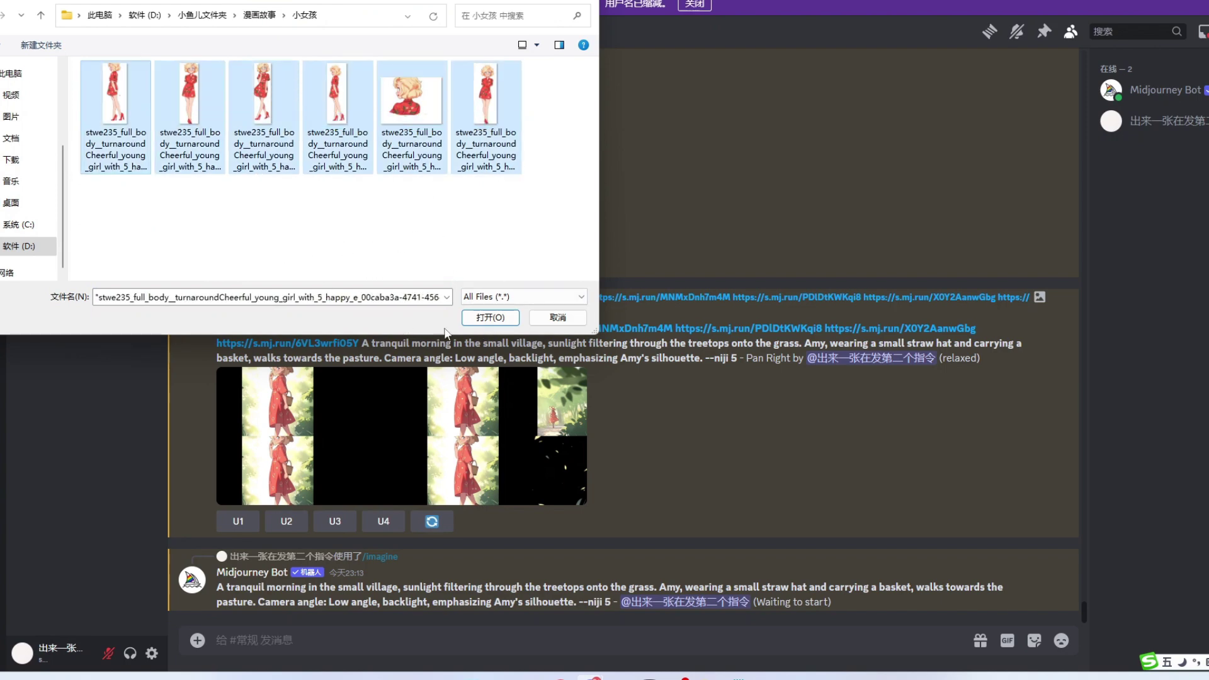
click(488, 319)
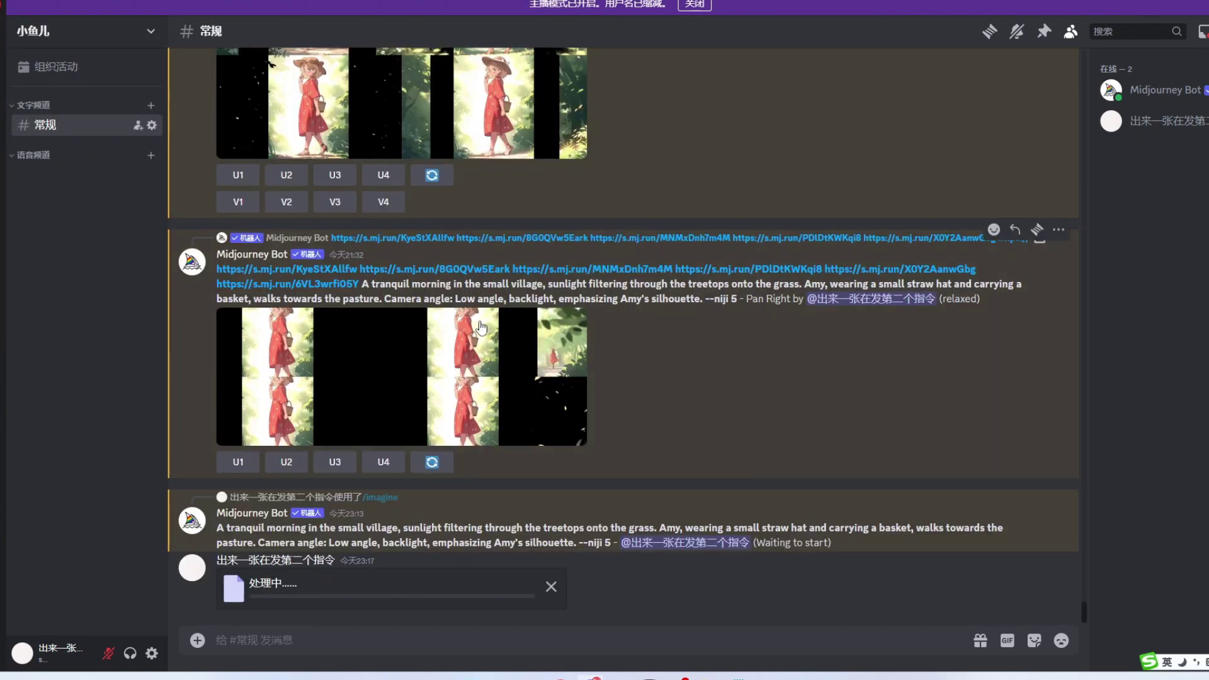
Step: Start a Midjourney /imagine prompt with the first uploaded girl image's link, trimmed so that it ends at .jpg
text(/)
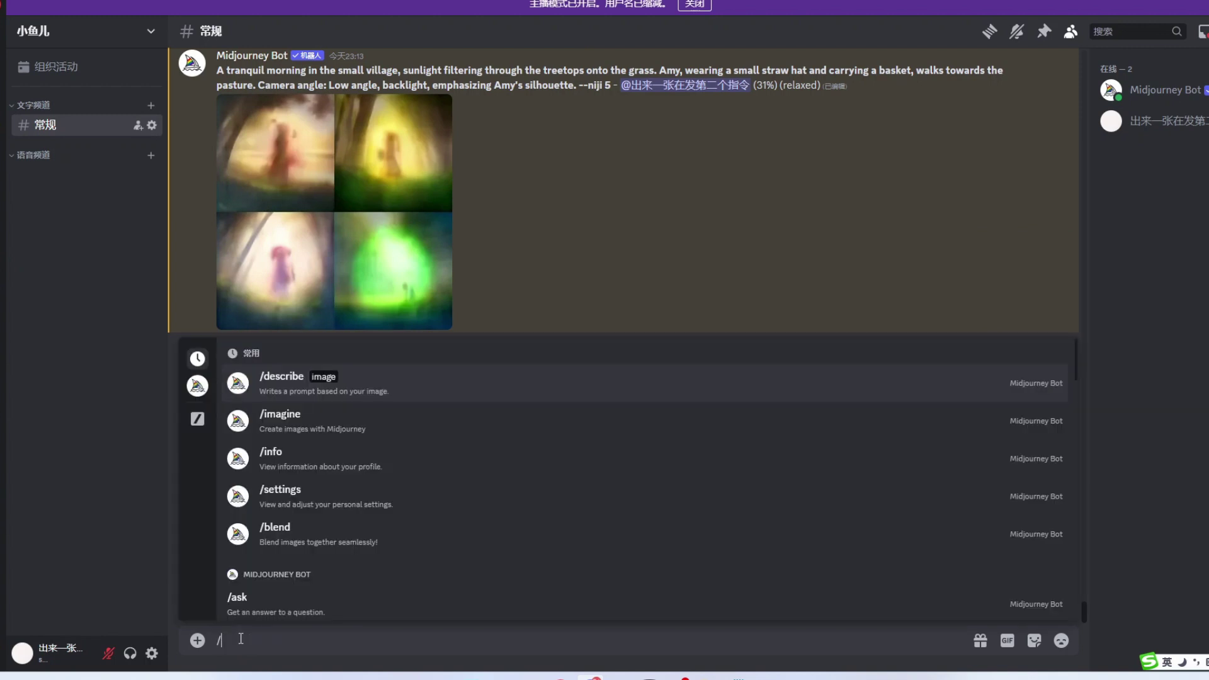
click(265, 432)
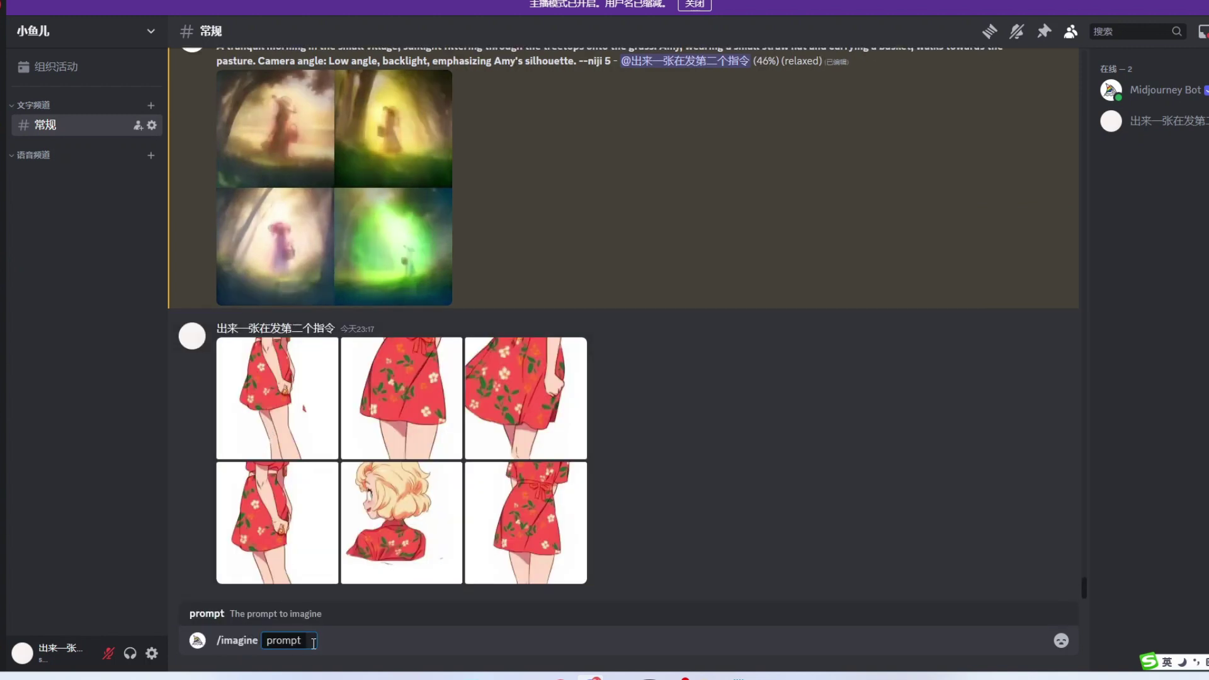
right_click(275, 413)
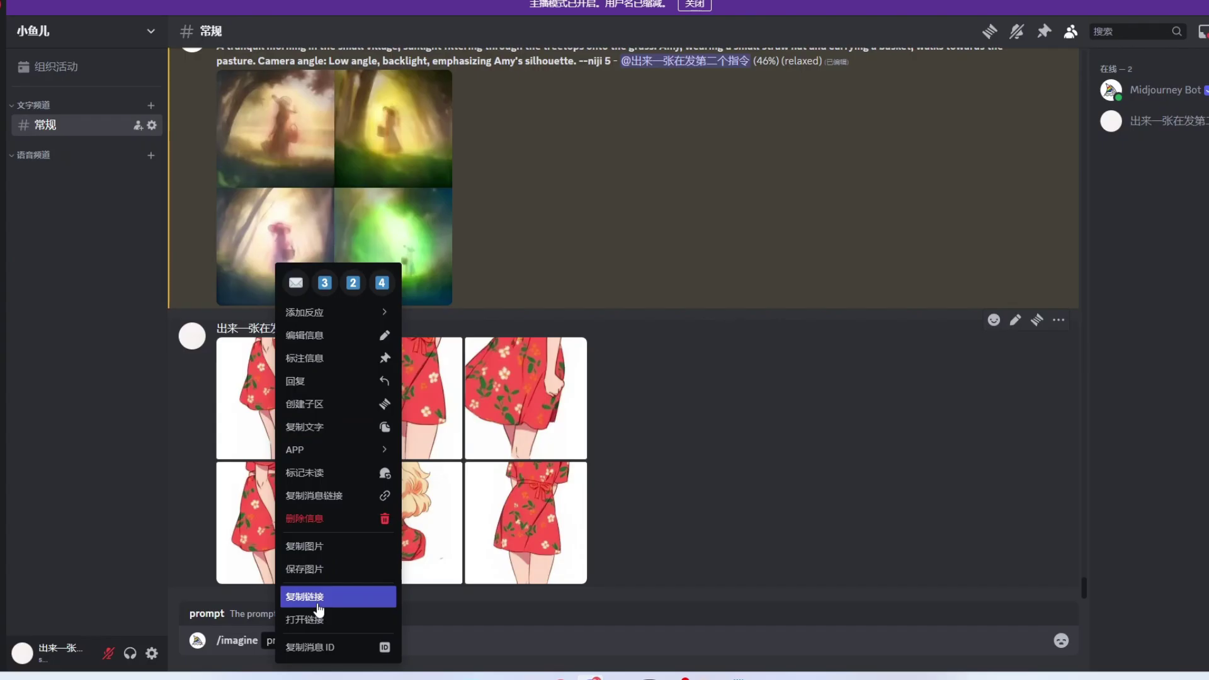
click(259, 399)
click(262, 378)
click(339, 412)
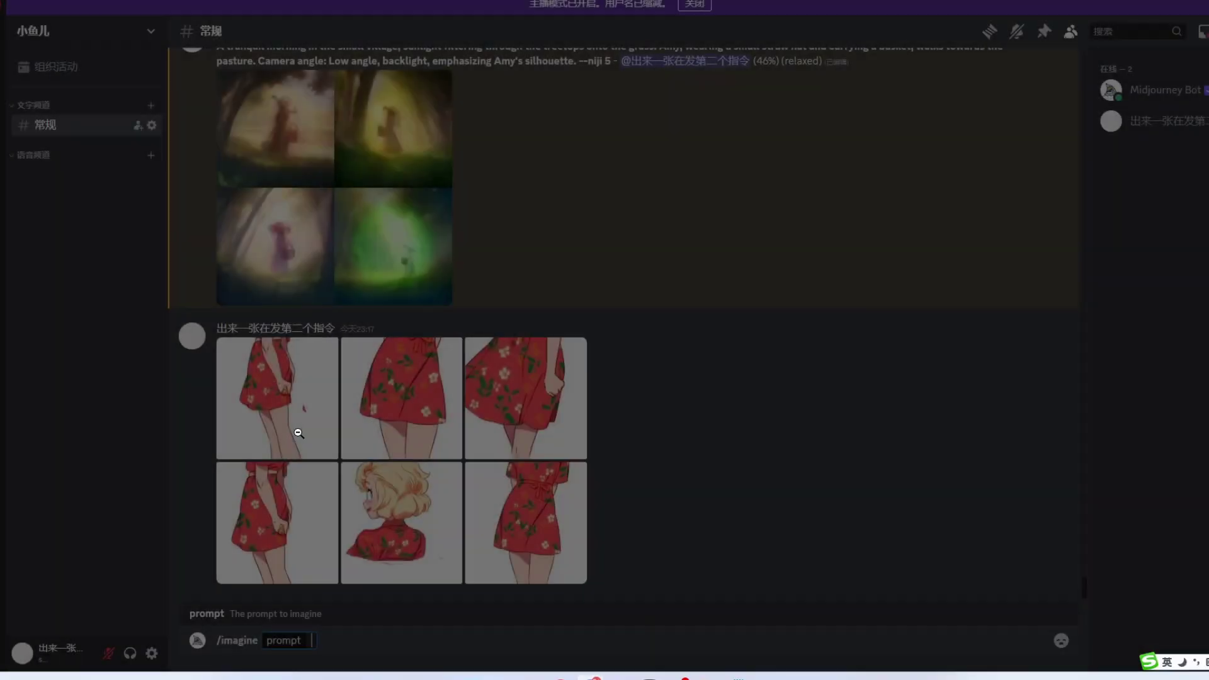
key(ctrl+v)
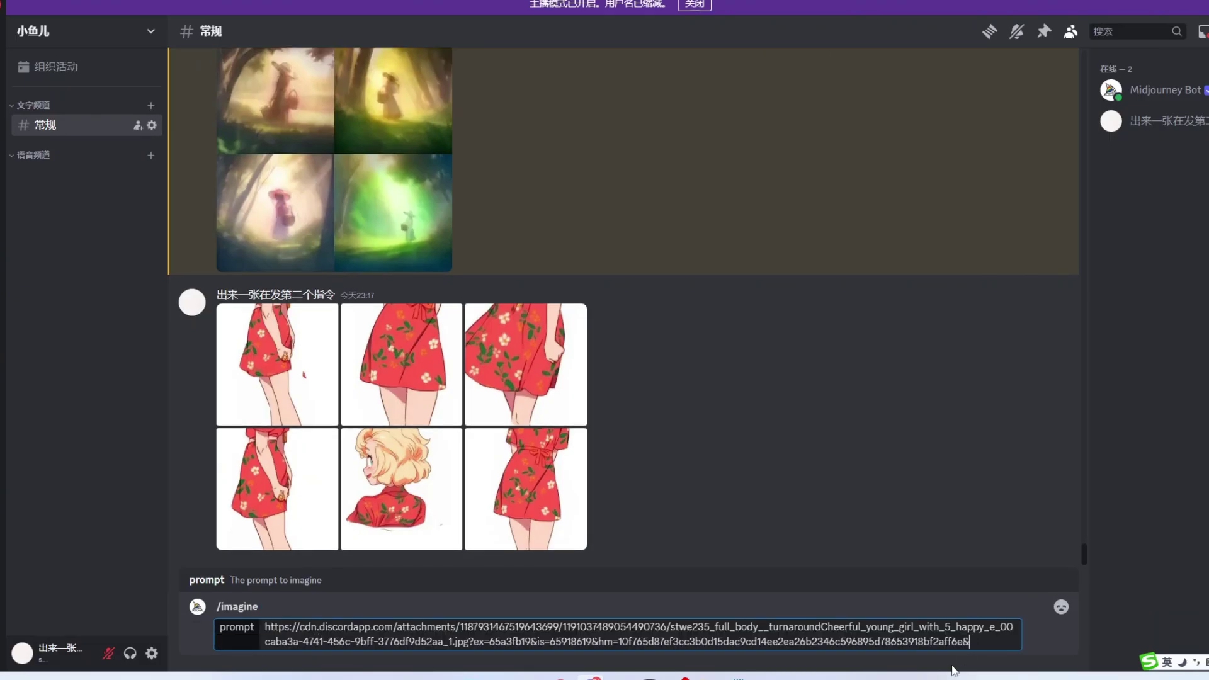
drag(970, 642, 469, 639)
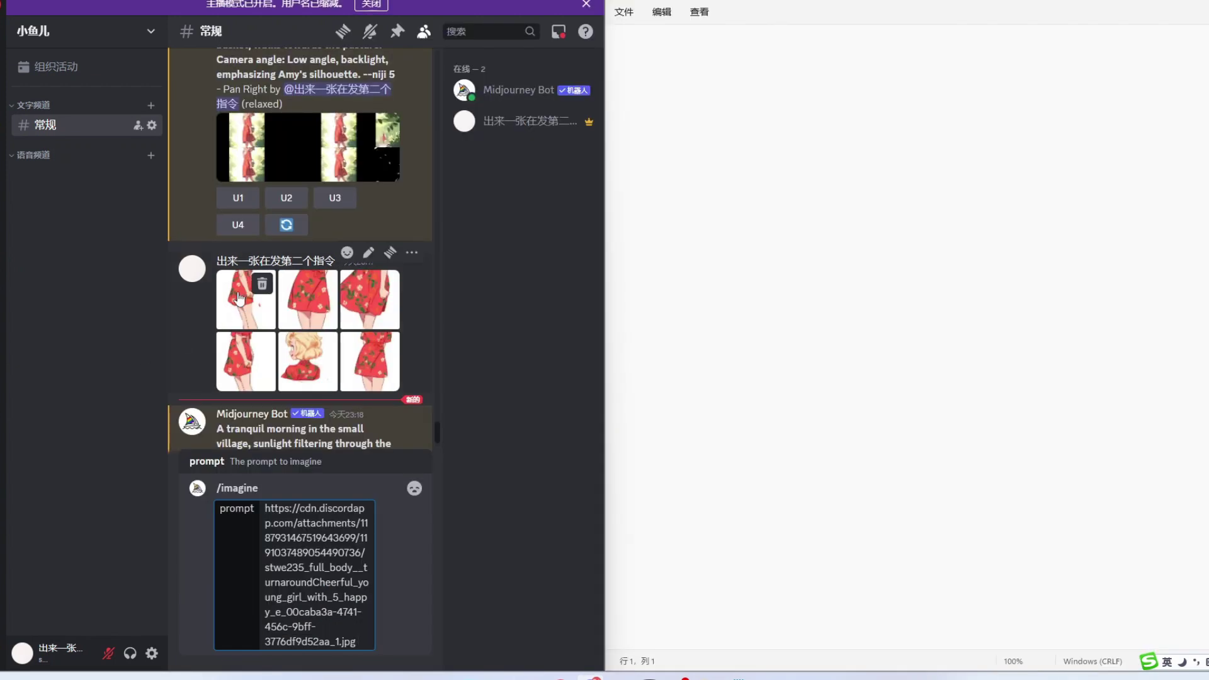
Step: Copy the link of the first uploaded girl image in Discord and paste it into the blank Notepad document
right_click(237, 301)
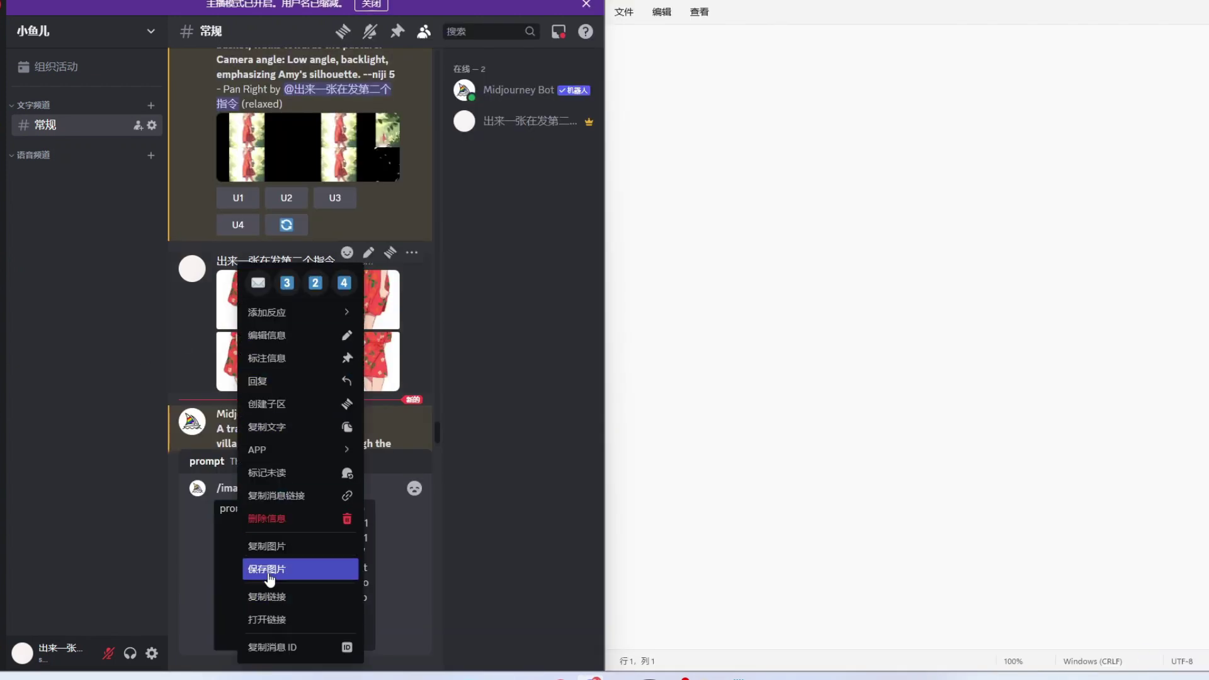
click(270, 596)
click(670, 75)
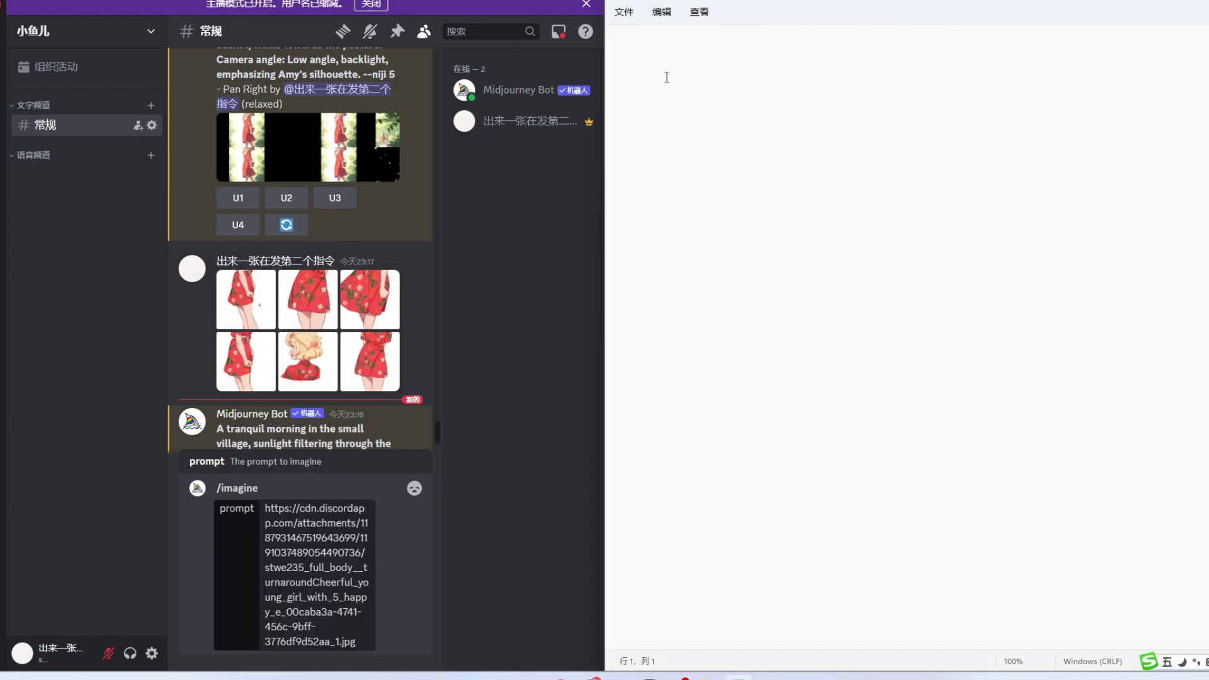
key(ctrl+v)
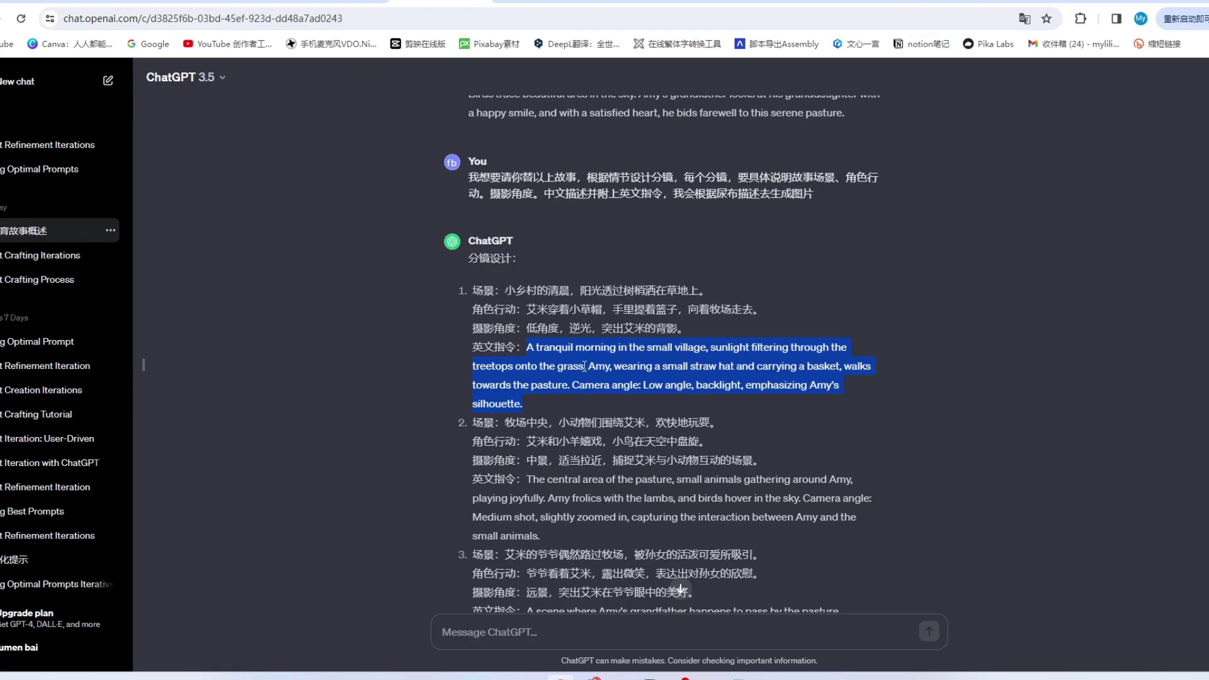
Step: Copy the first storyboard scene's English prompt from ChatGPT and paste it after the six image links in the Notepad document
right_click(595, 356)
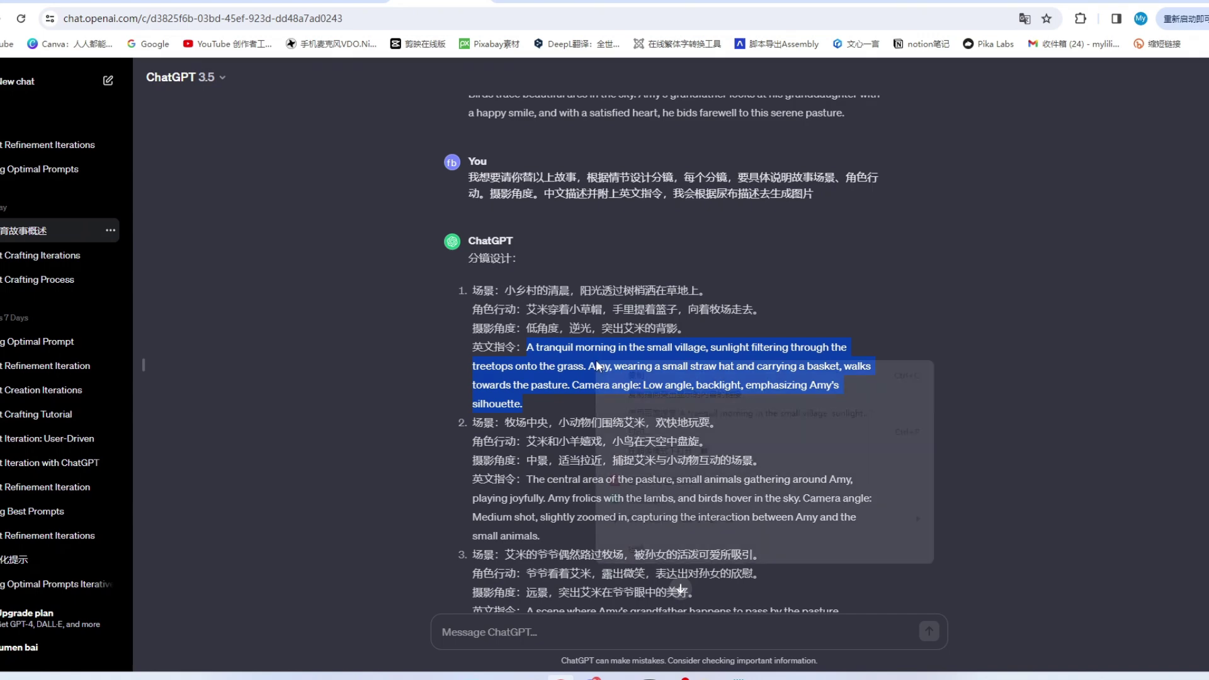
click(639, 371)
click(738, 677)
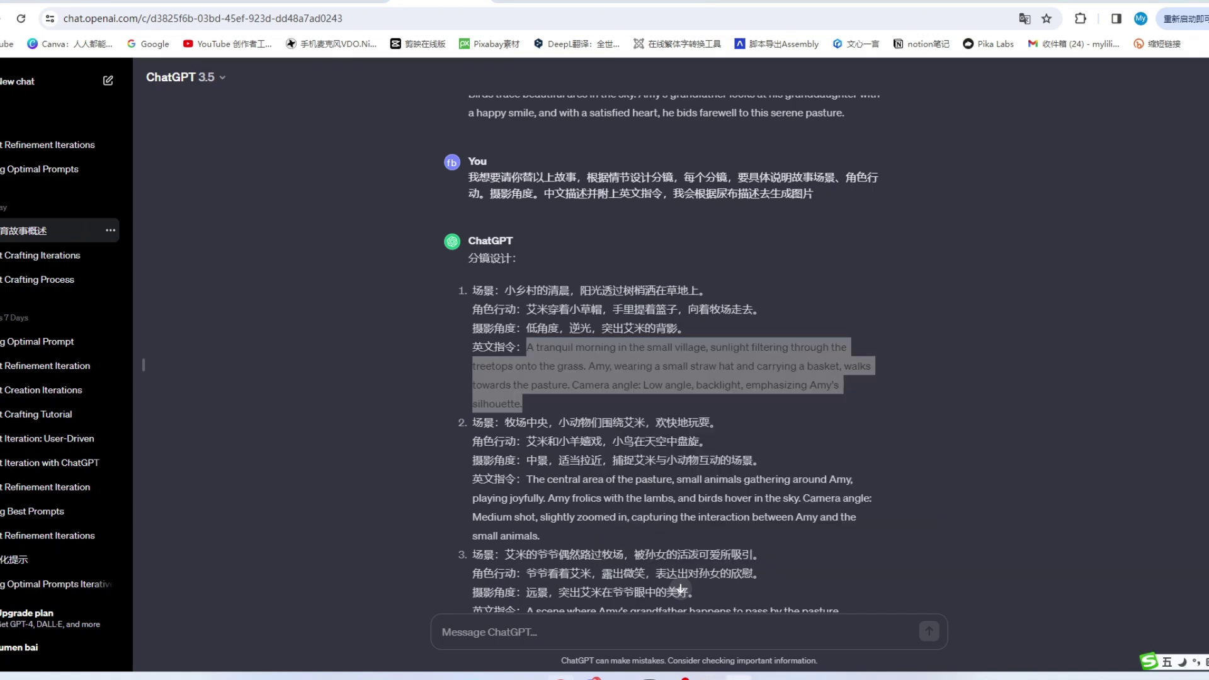
key(ctrl+v)
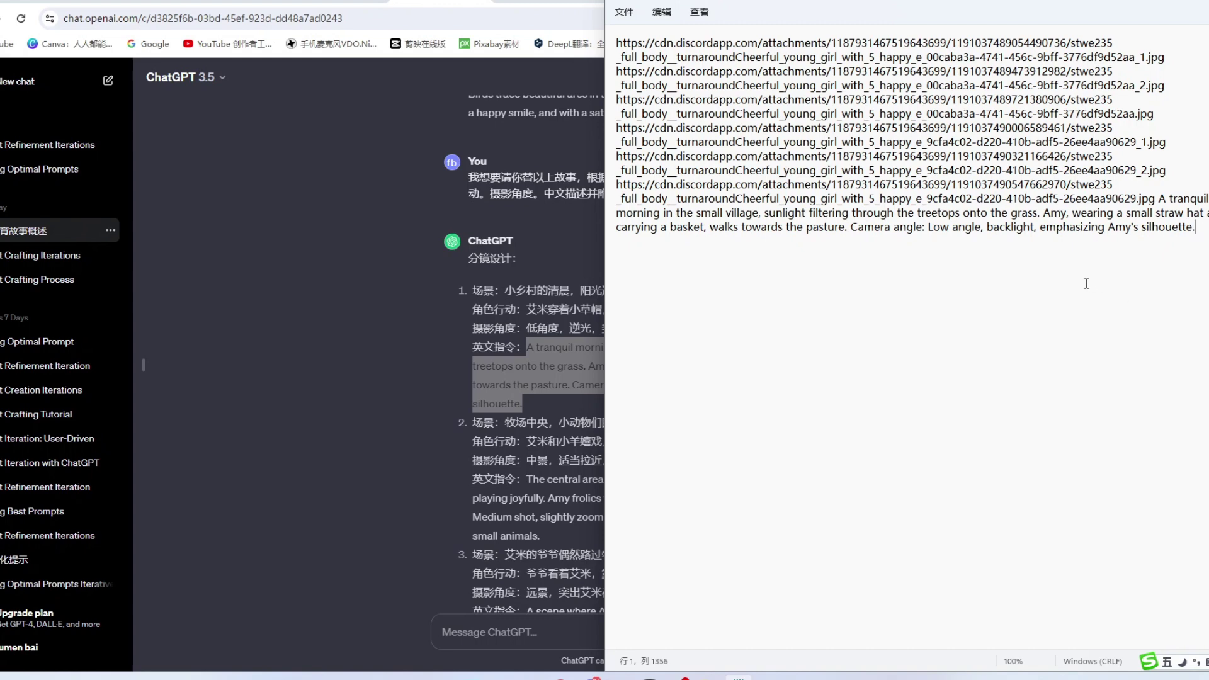
Step: Replace the /imagine prompt in Discord with the full Notepad text, append --niji 5, and submit it
key(ctrl+a)
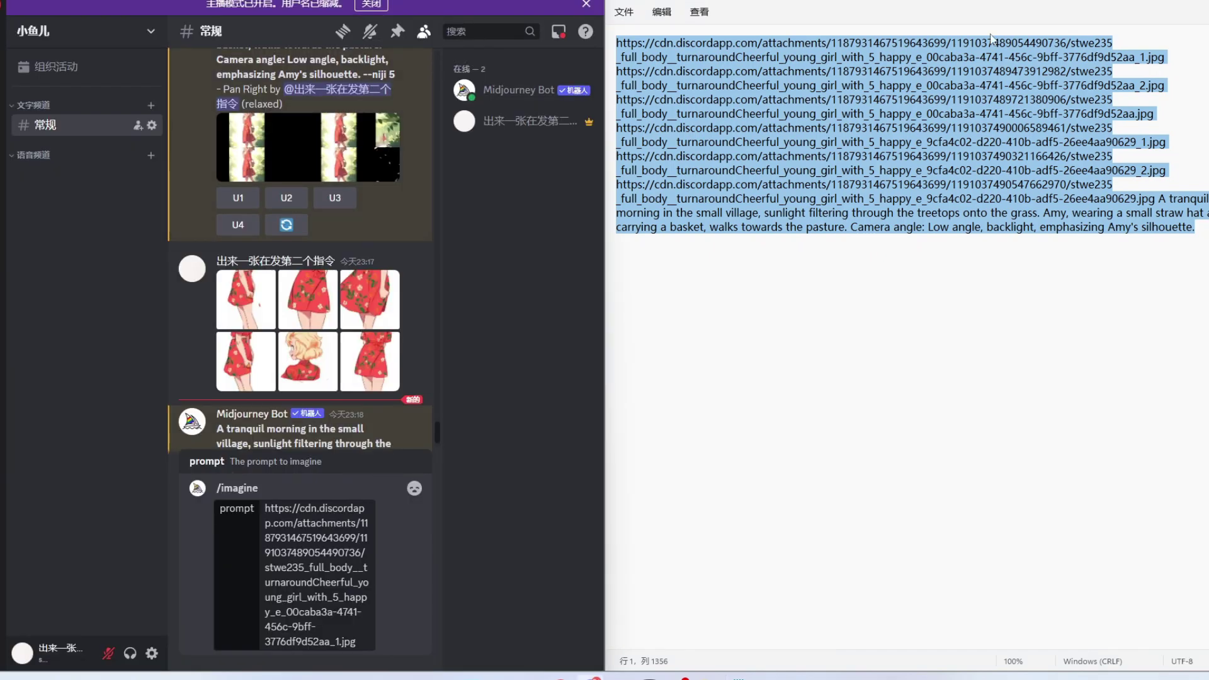
key(super+Up)
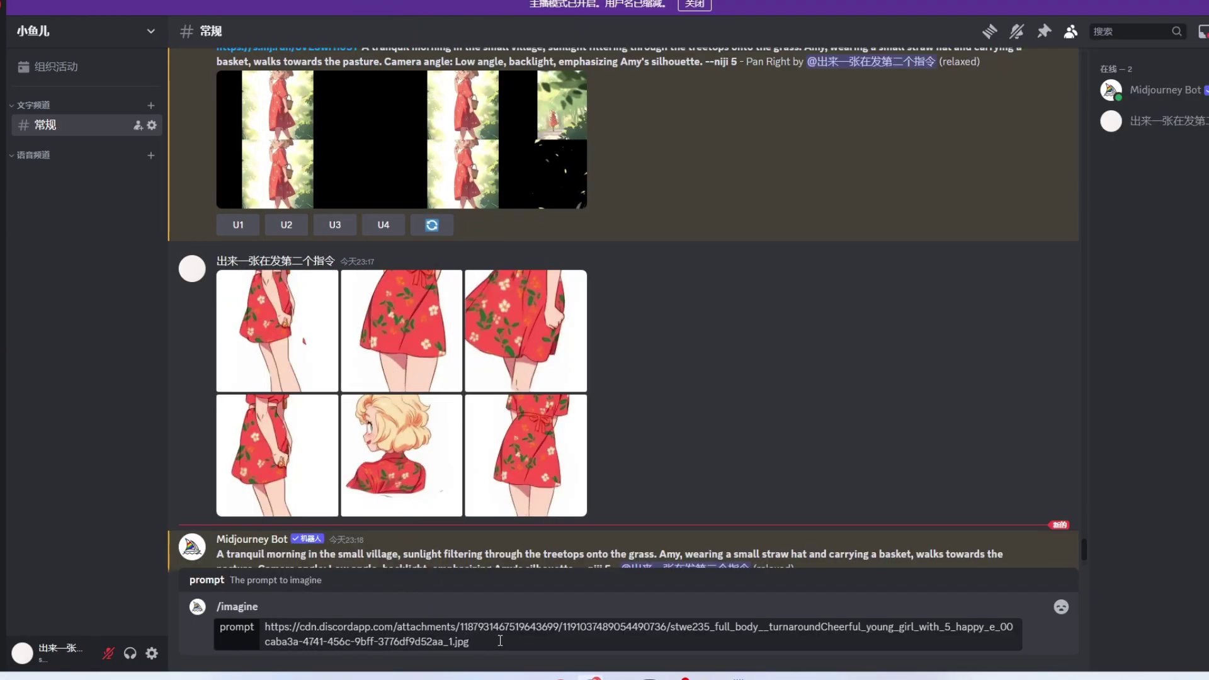
drag(500, 640, 253, 628)
key(ctrl+v)
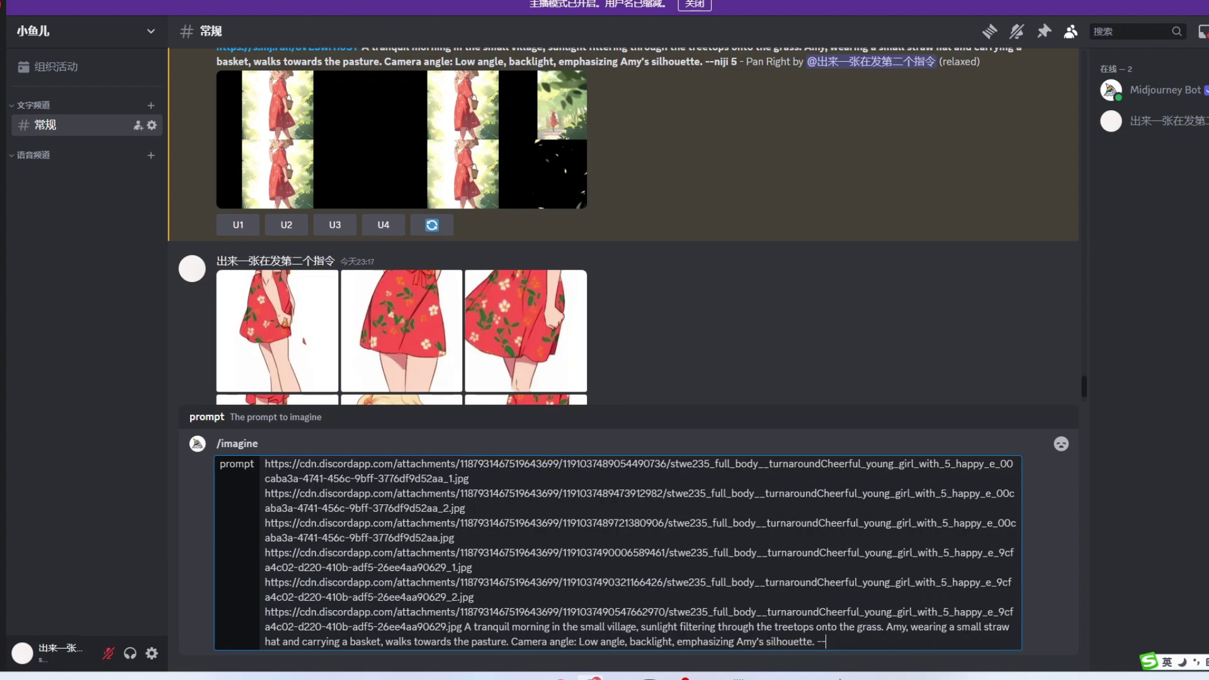
text(niji 5)
key(Return)
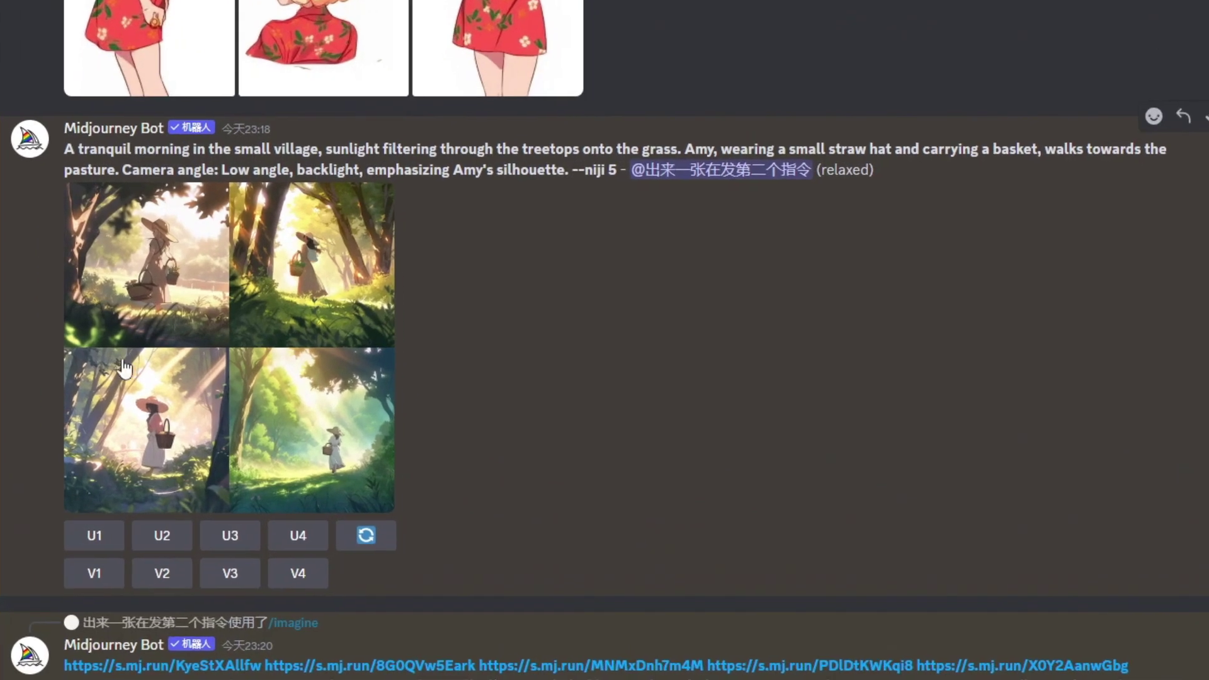
Step: Examine the earlier village-morning grid generated without image links and compare it with the uploaded girl images
click(124, 368)
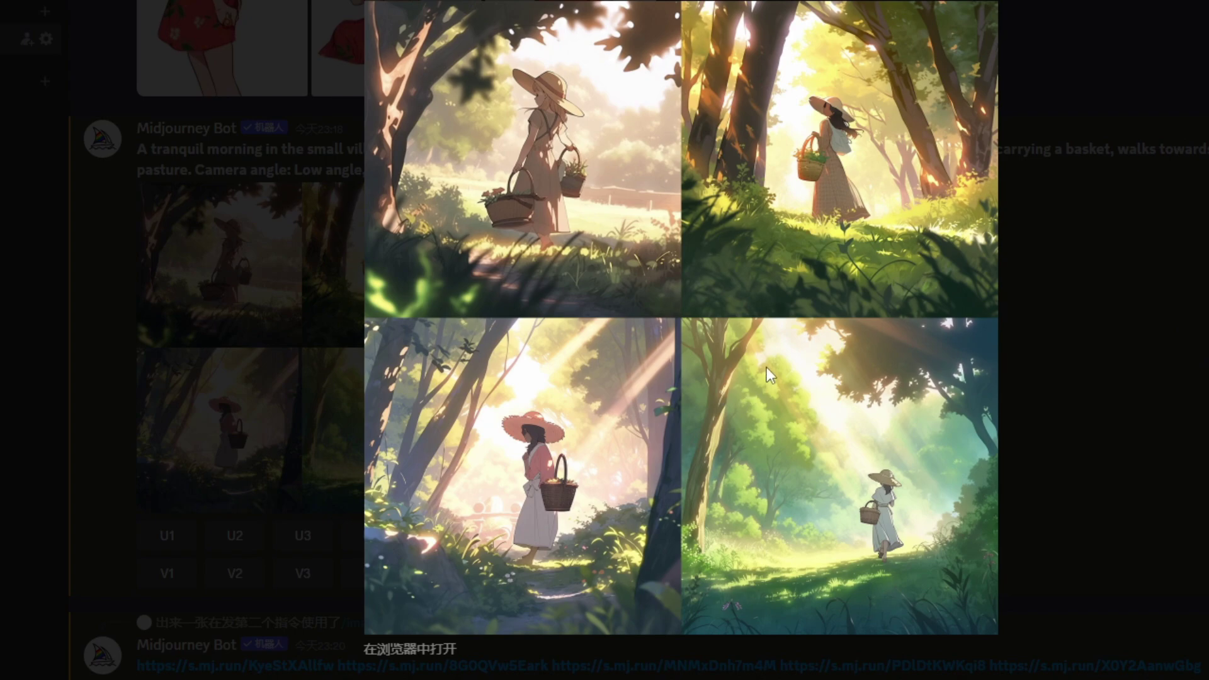
click(1143, 397)
scroll(641, 315, up, 4)
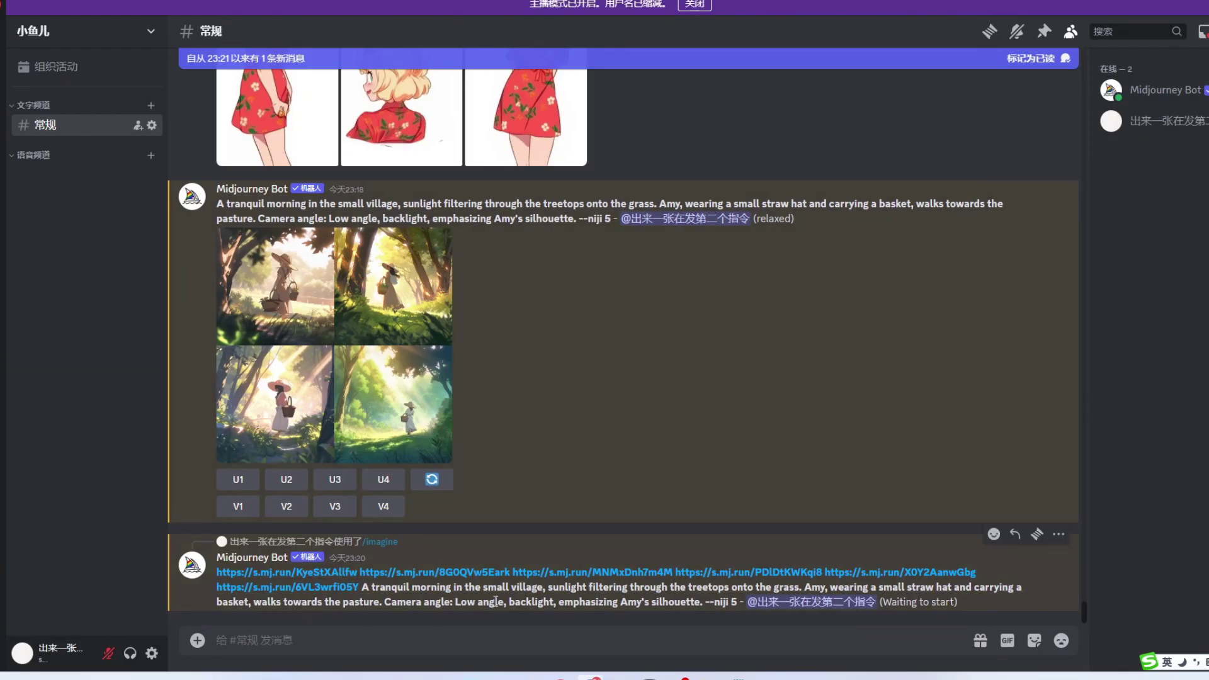
scroll(363, 308, up, 3)
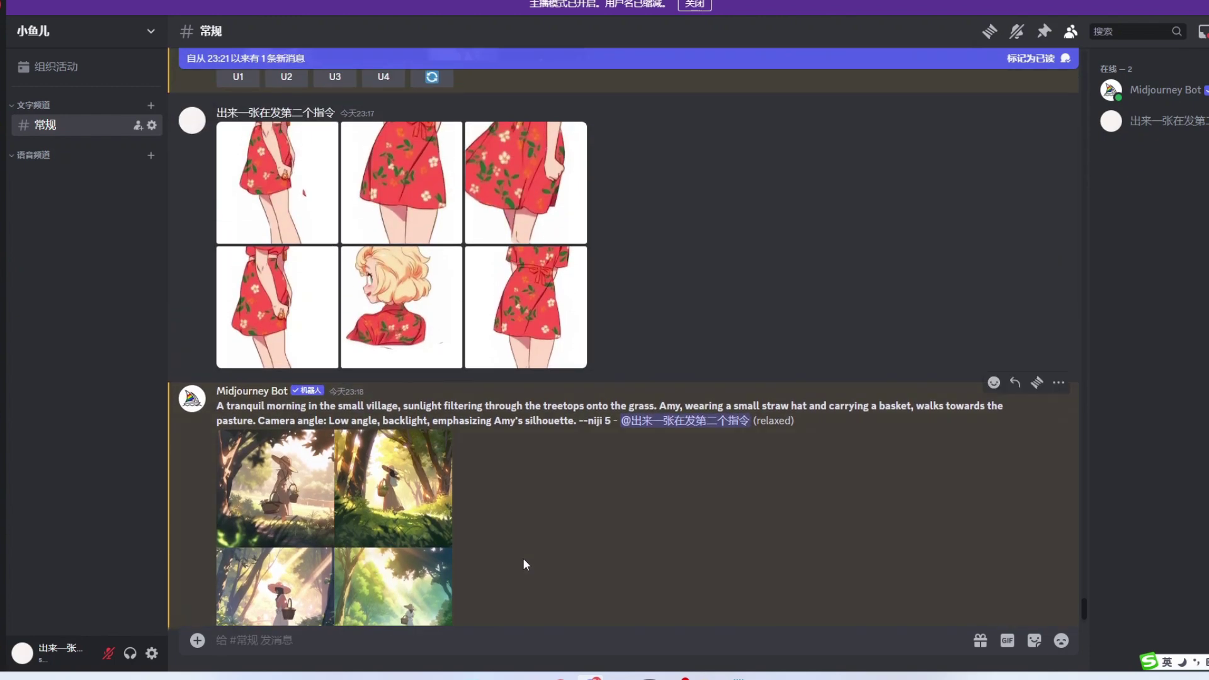
scroll(524, 559, down, 3)
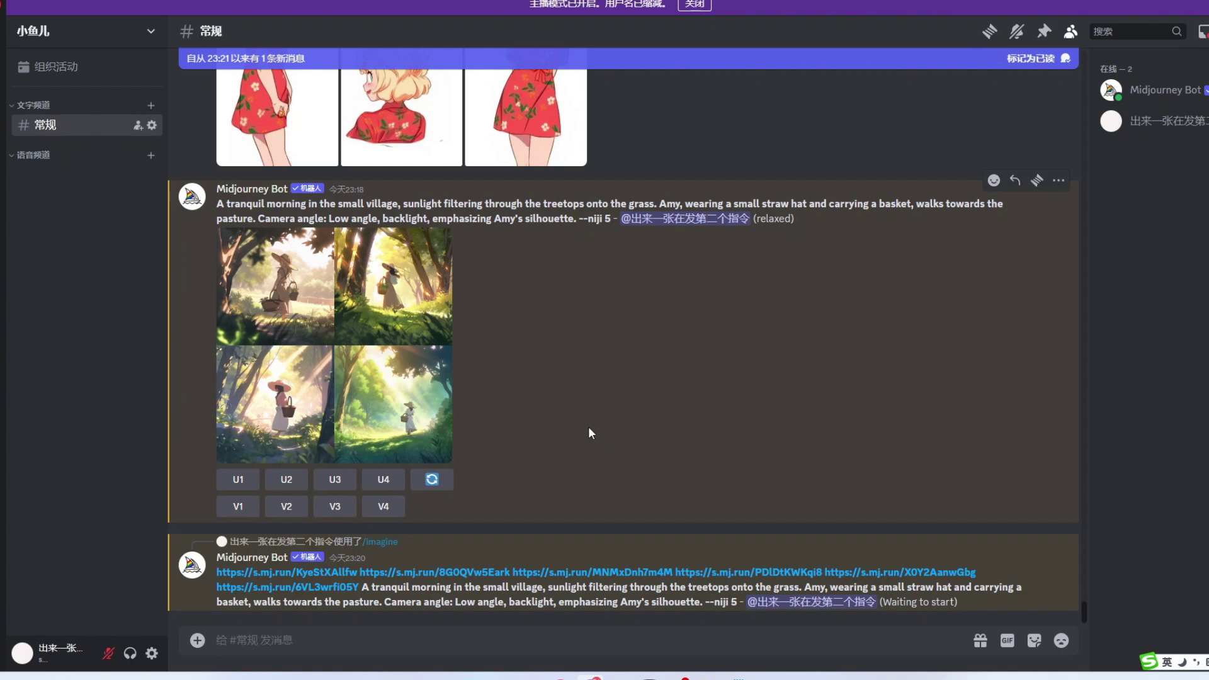
scroll(559, 382, up, 3)
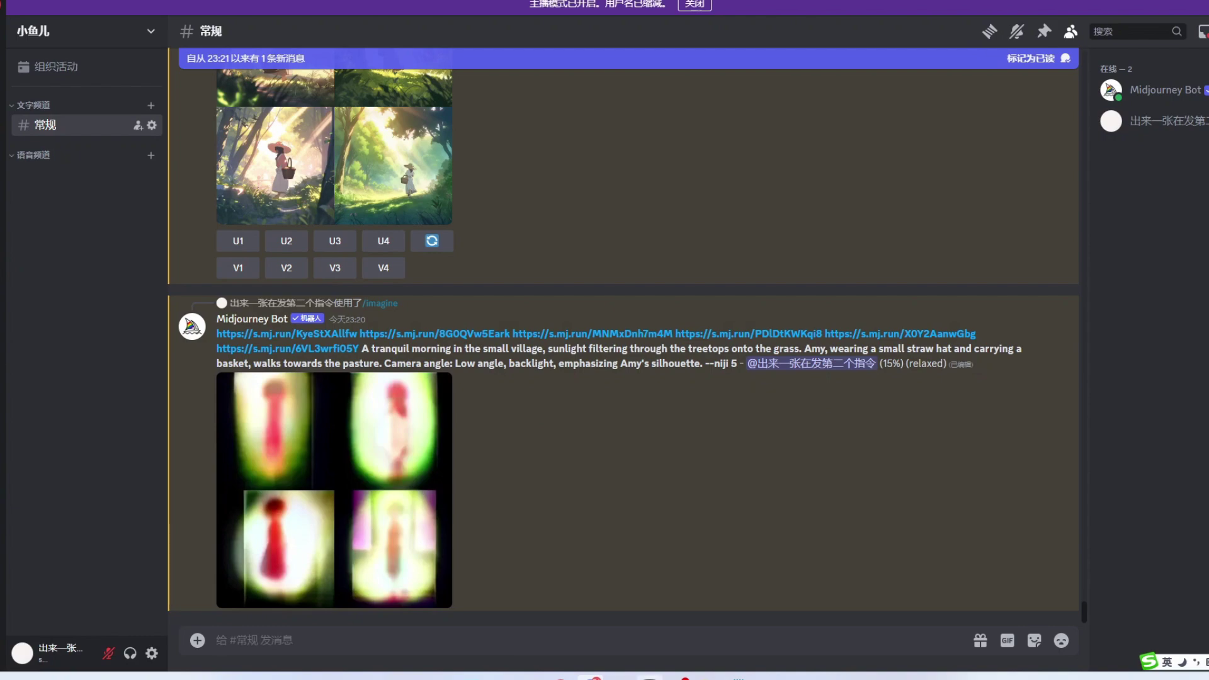
click(560, 677)
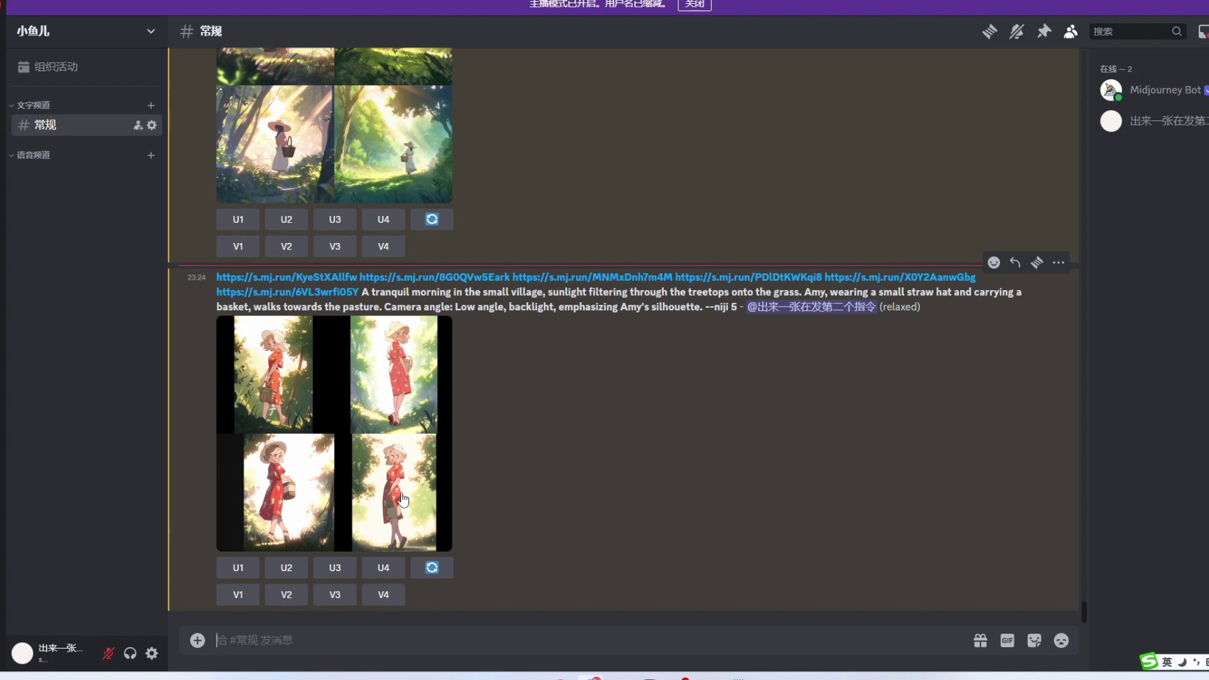
Step: Upscale the first image of the grid generated from the image links and extend it by panning left and right
click(233, 569)
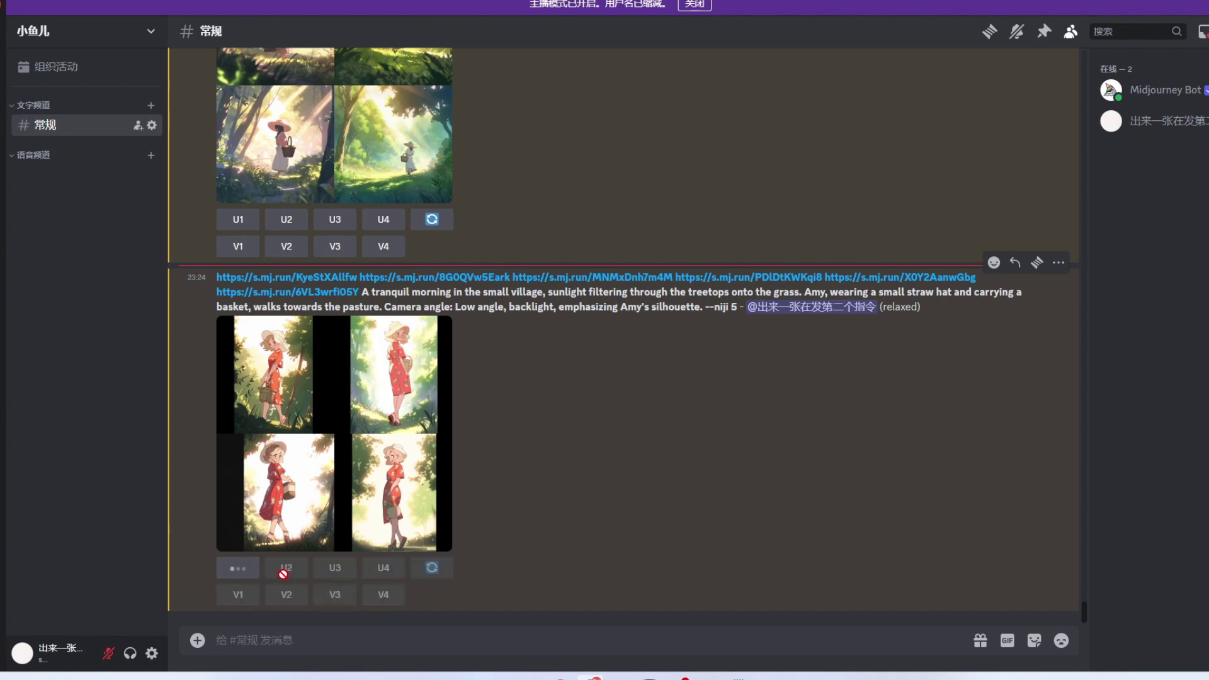
click(367, 340)
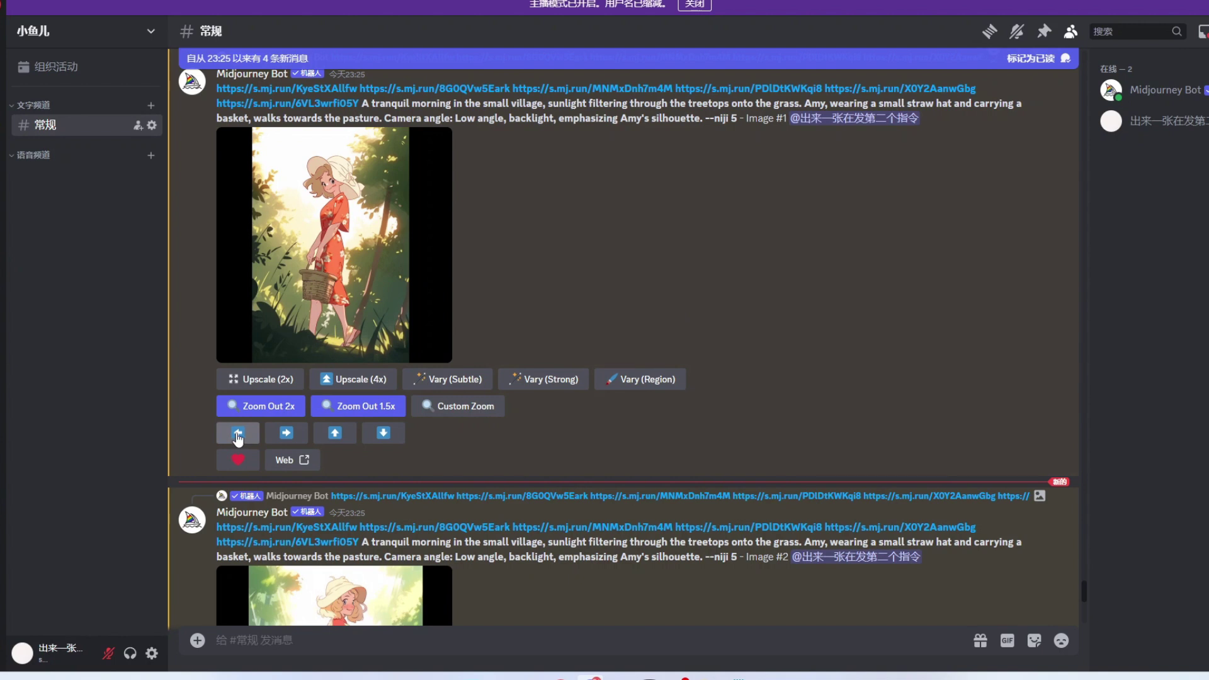
click(238, 434)
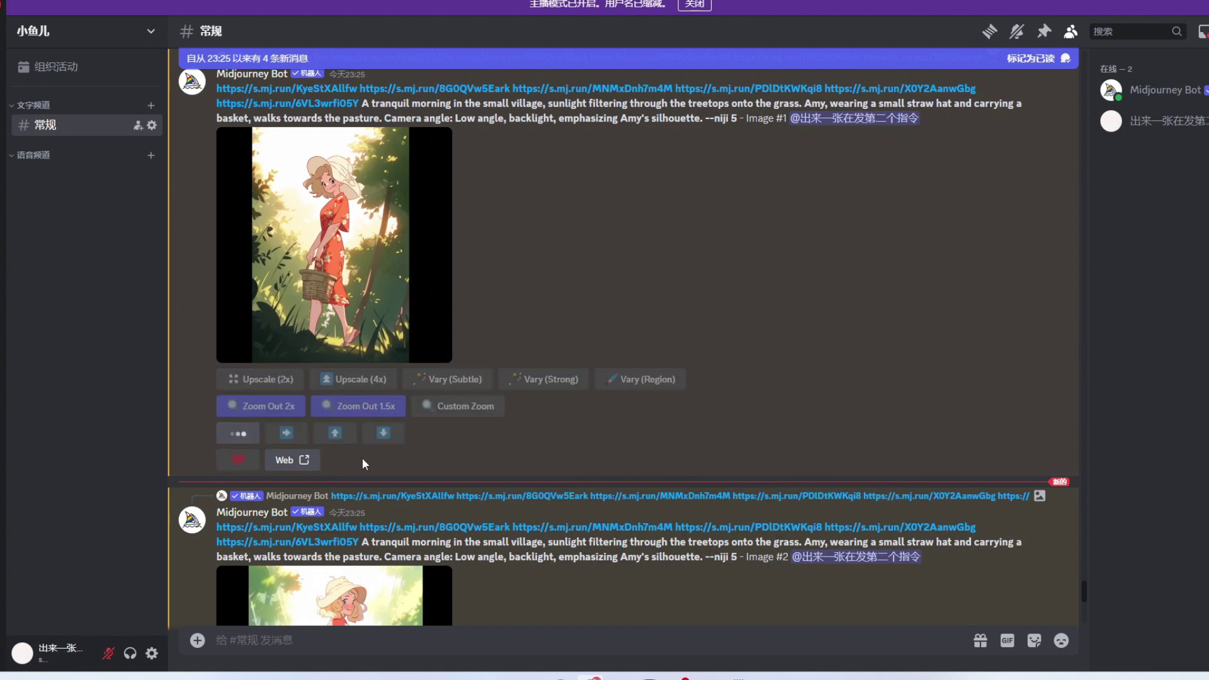
click(286, 434)
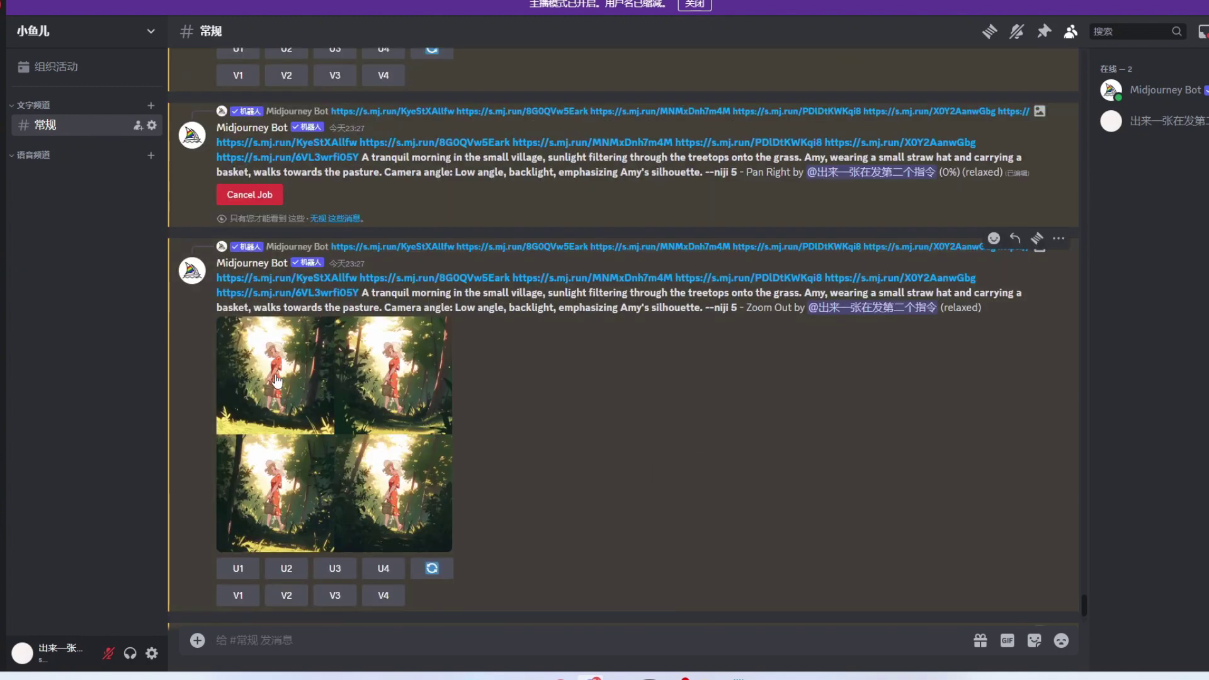
Step: Enlarge the zoomed-out forest images and save the upscaled third one as a PNG file
click(277, 381)
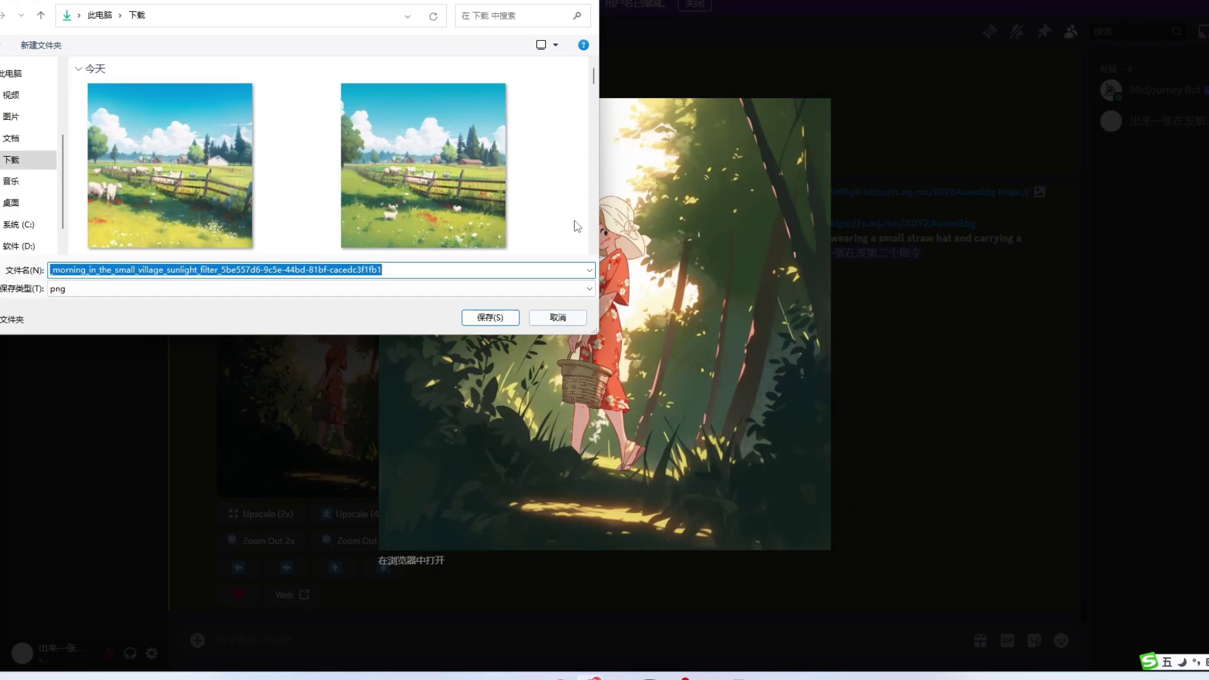
click(19, 249)
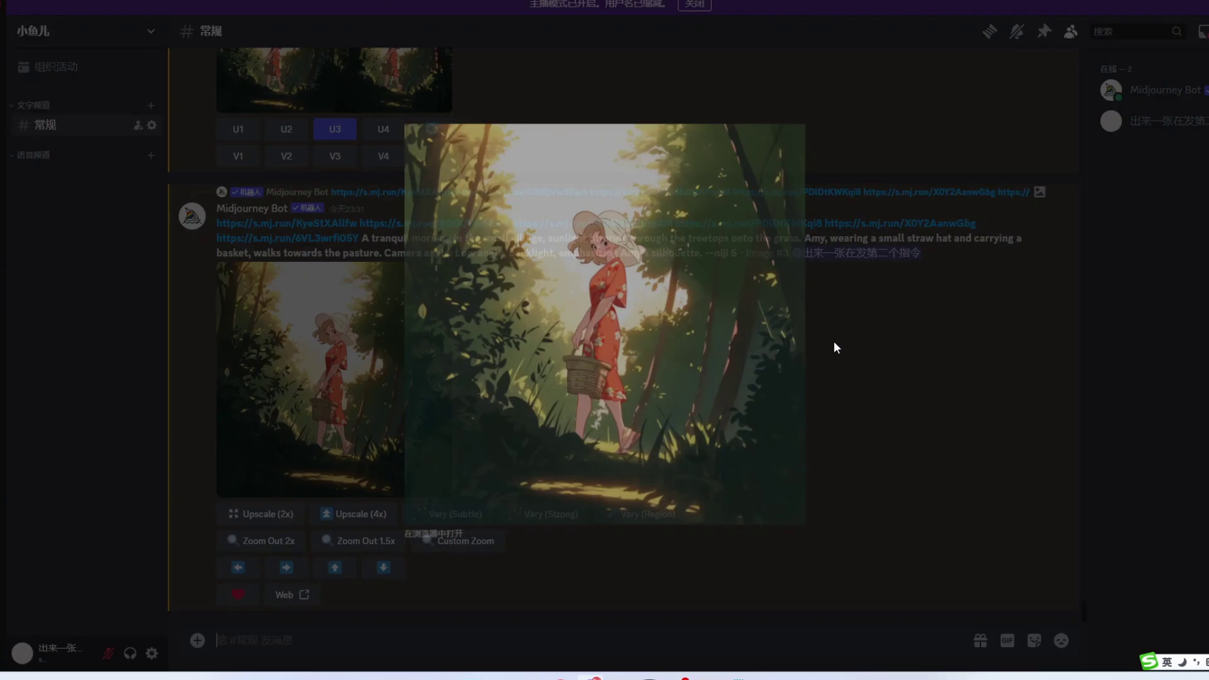
click(833, 341)
scroll(485, 356, down, 10)
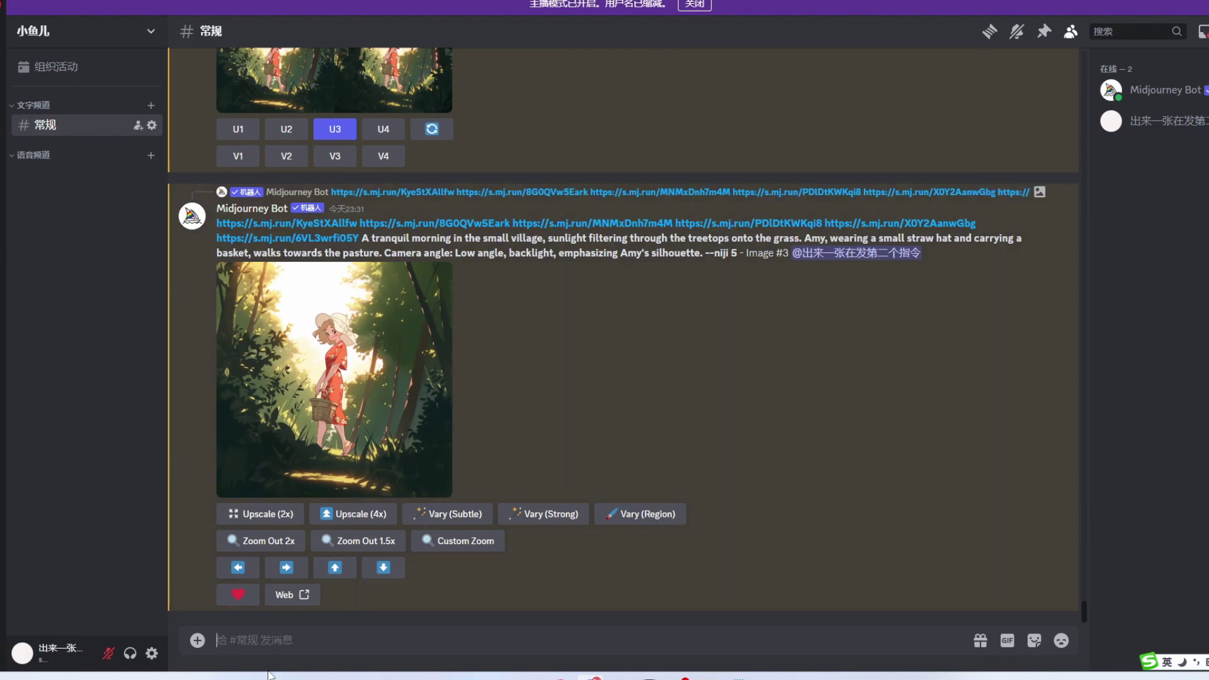
Step: Reuse the girl image links in the Notepad document to assemble the next scene's prompt text
click(509, 675)
drag(1113, 185, 605, 45)
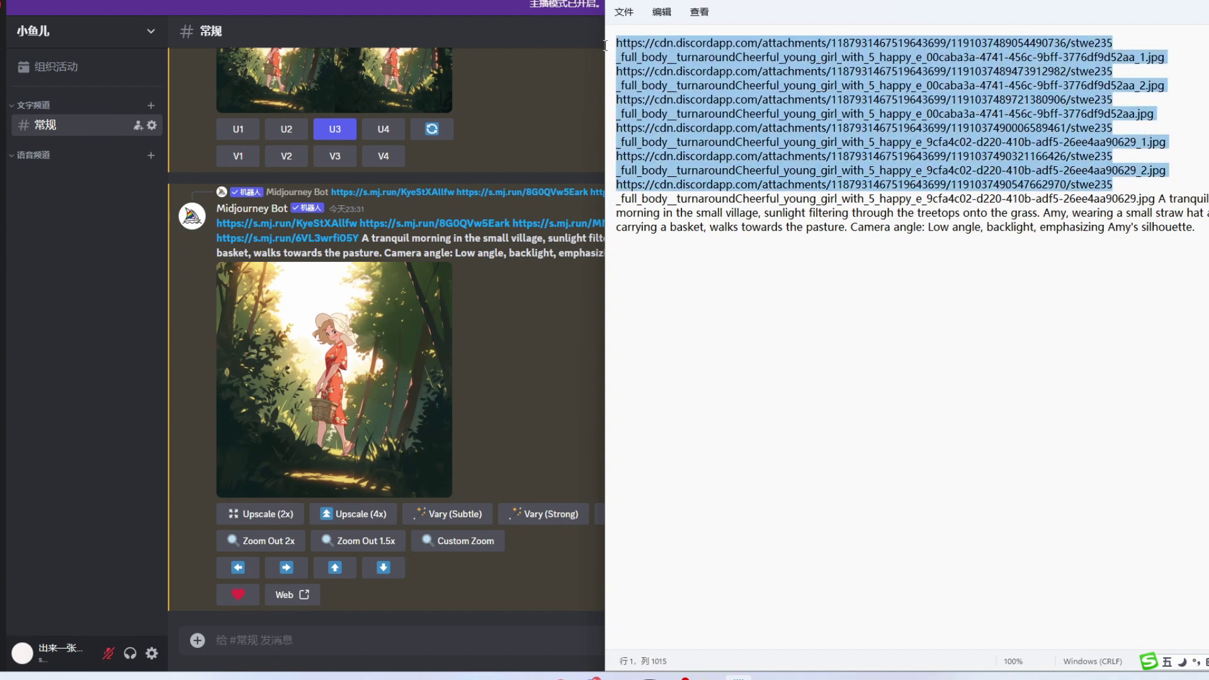
click(1099, 365)
key(ctrl+v)
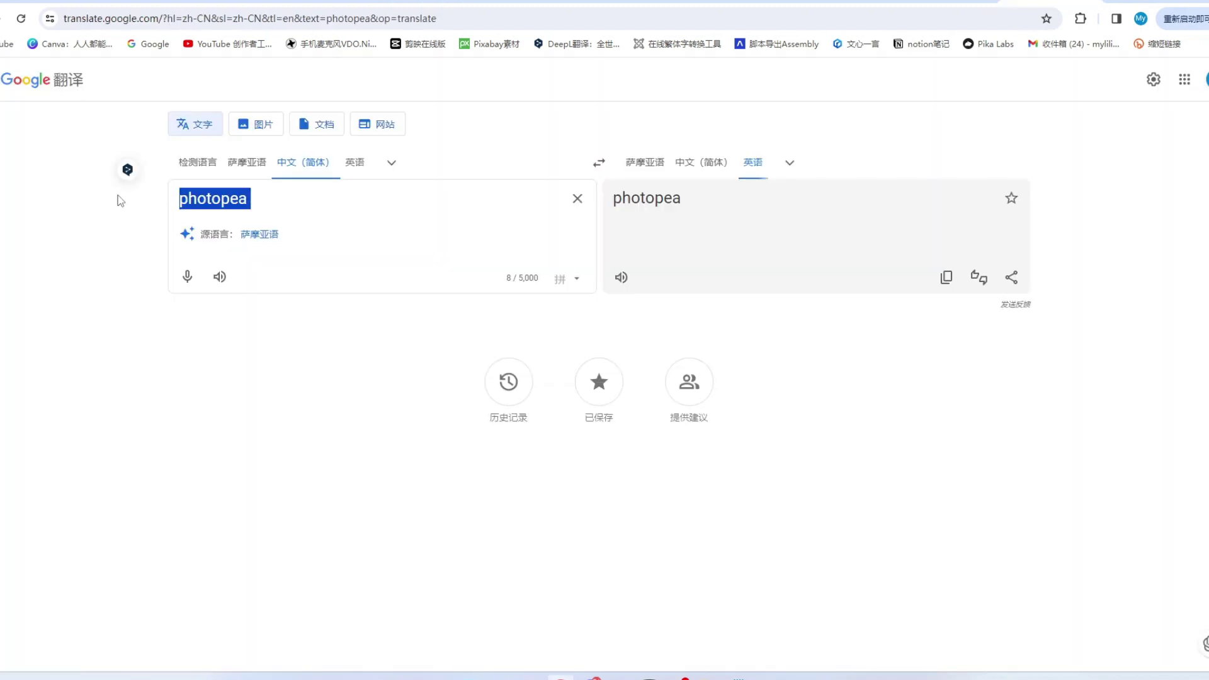
Step: Submit a new Midjourney /imagine prompt in Discord with the copied text
click(256, 202)
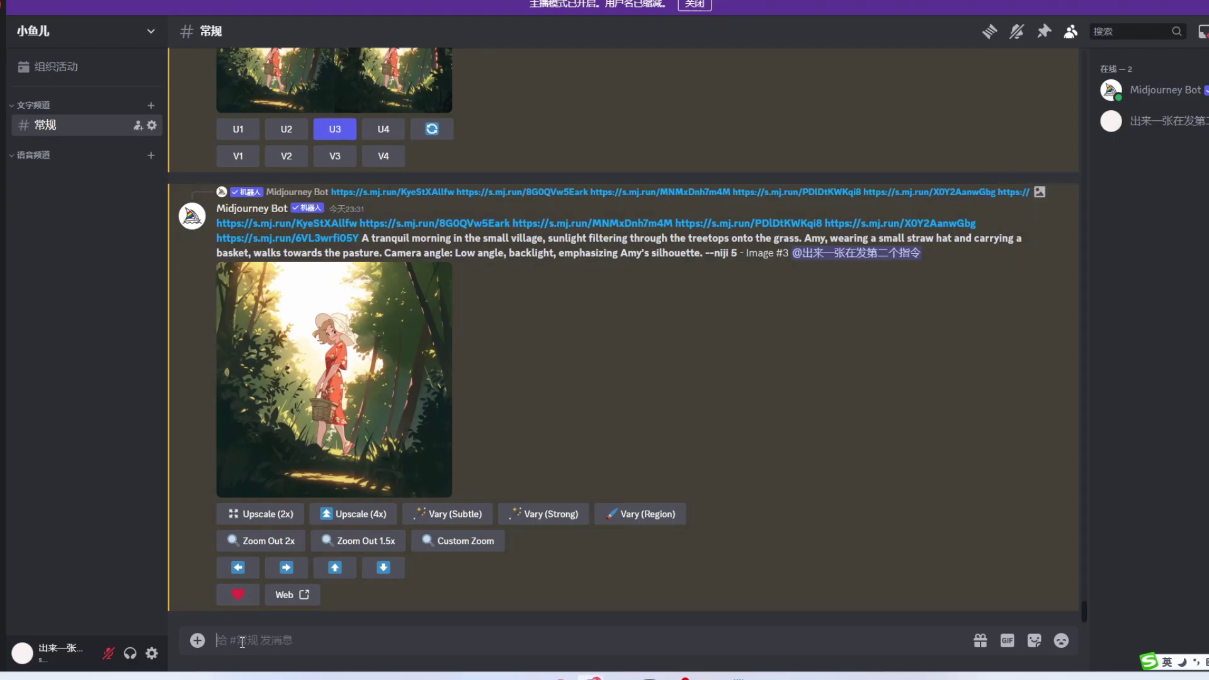
text(/imagine prompt)
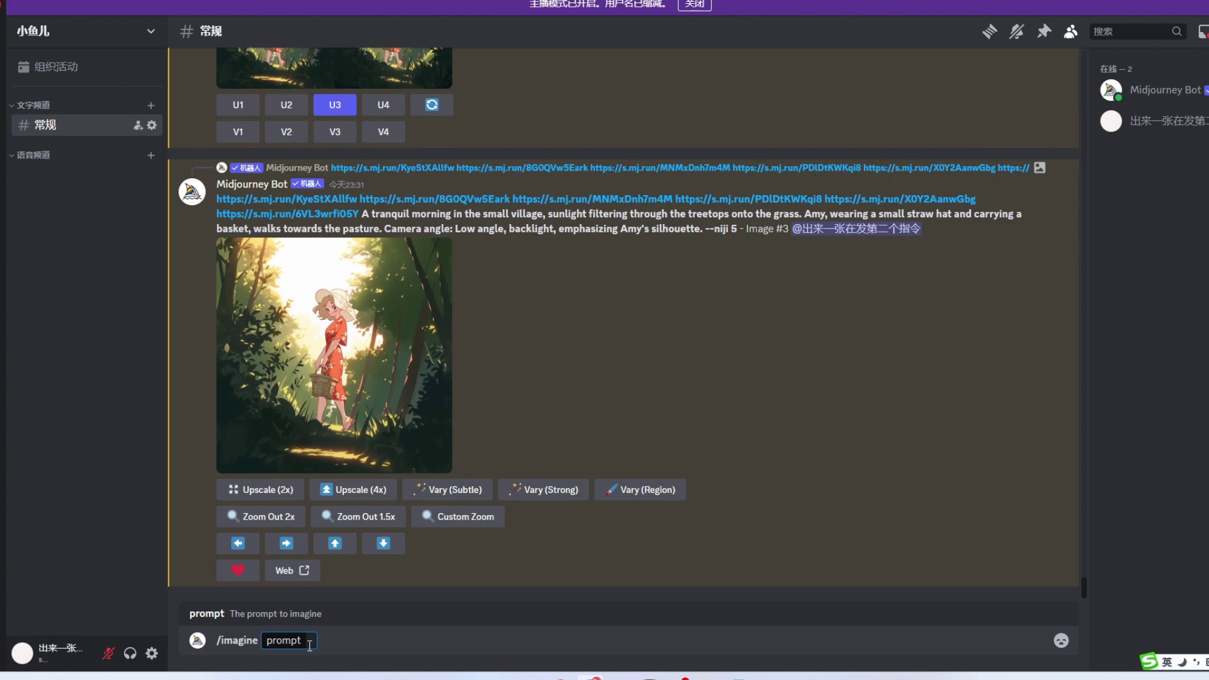
key(ctrl+v)
key(Return)
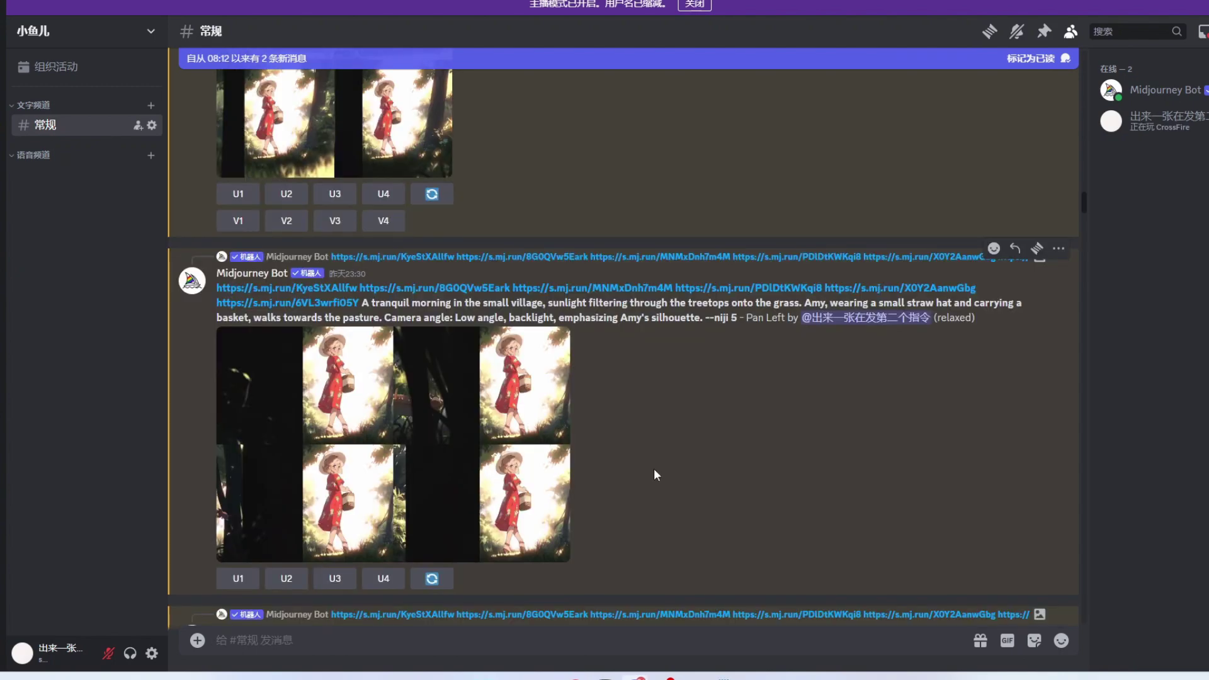
Step: Examine the zoomed-out forest grid and its upscaled third image at enlarged size
scroll(654, 469, up, 4)
click(294, 287)
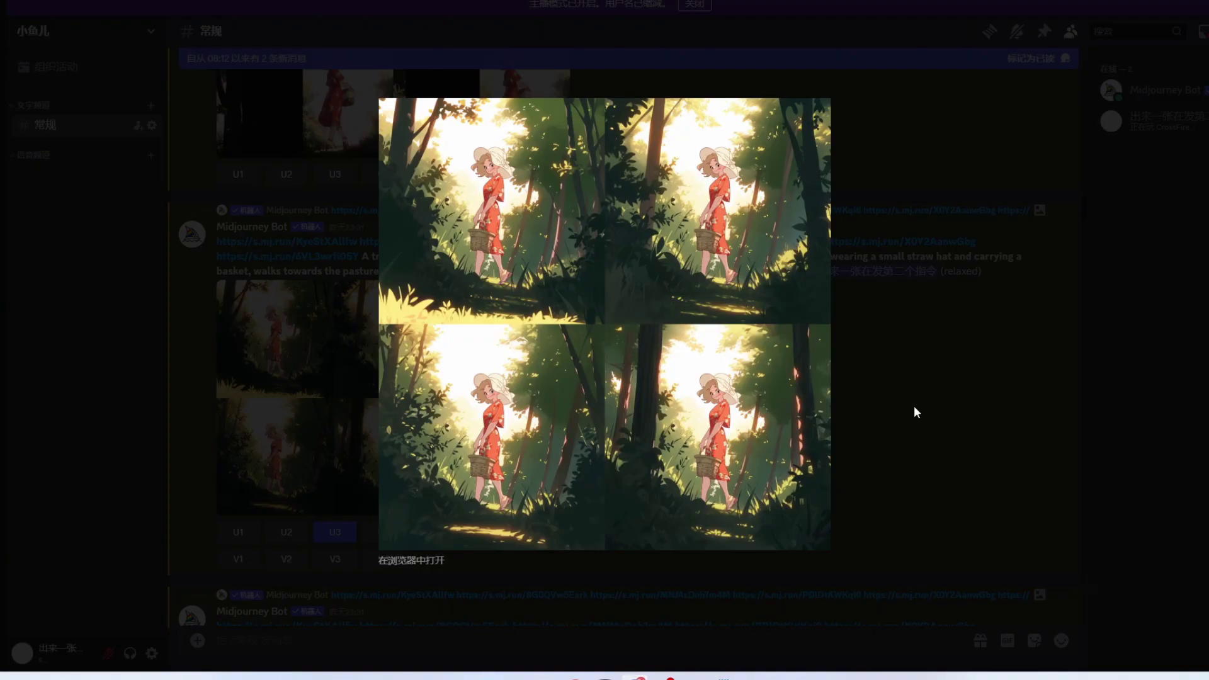
click(913, 408)
scroll(826, 407, down, 5)
click(310, 456)
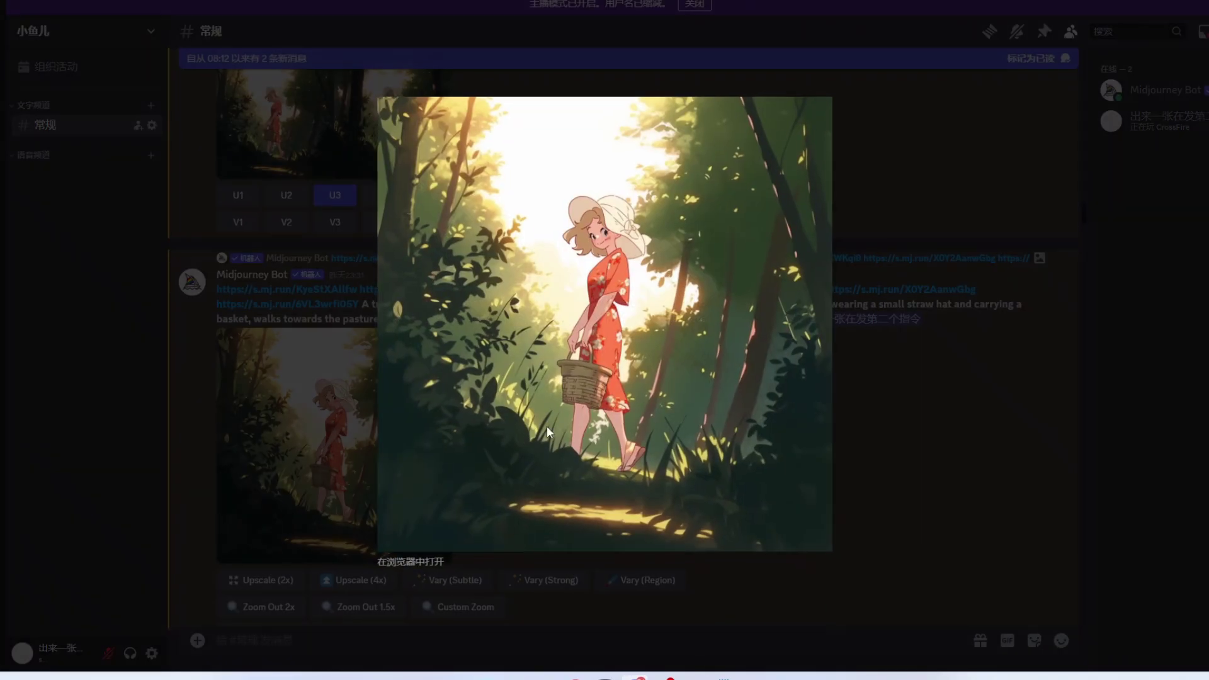
right_click(662, 329)
click(692, 395)
key(Escape)
Step: Copy the link of the first uploaded grandfather image in the Discord channel
scroll(579, 407, down, 2)
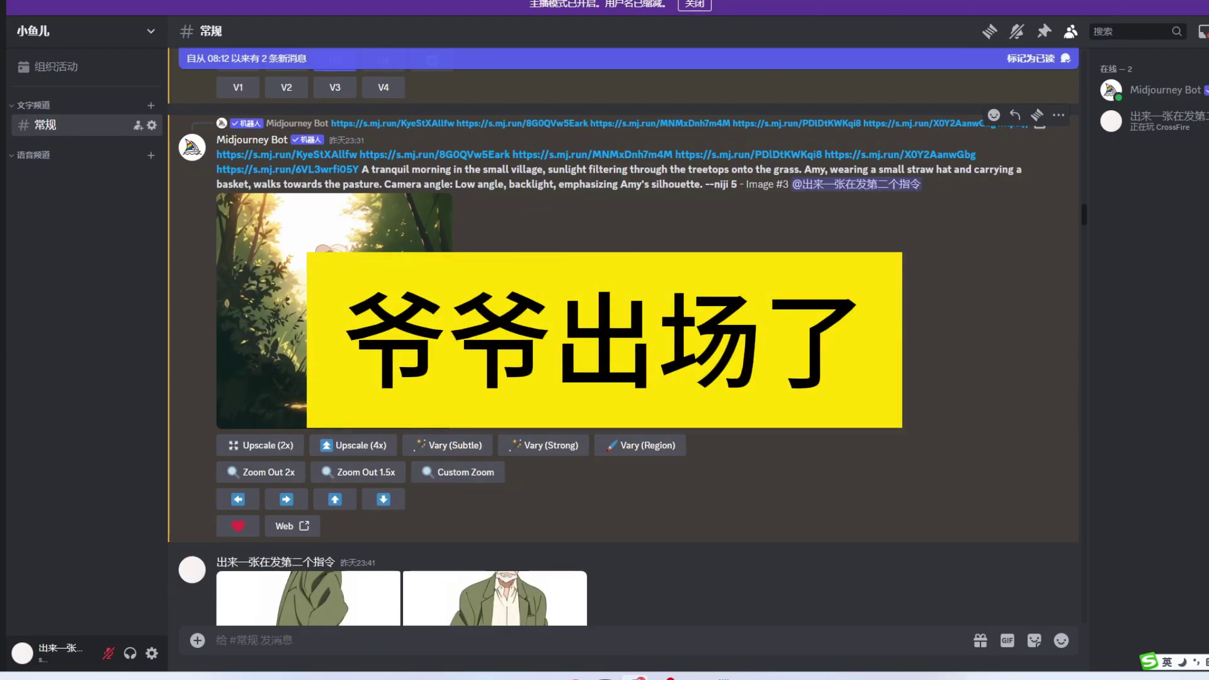
scroll(577, 399, down, 1)
scroll(469, 348, down, 4)
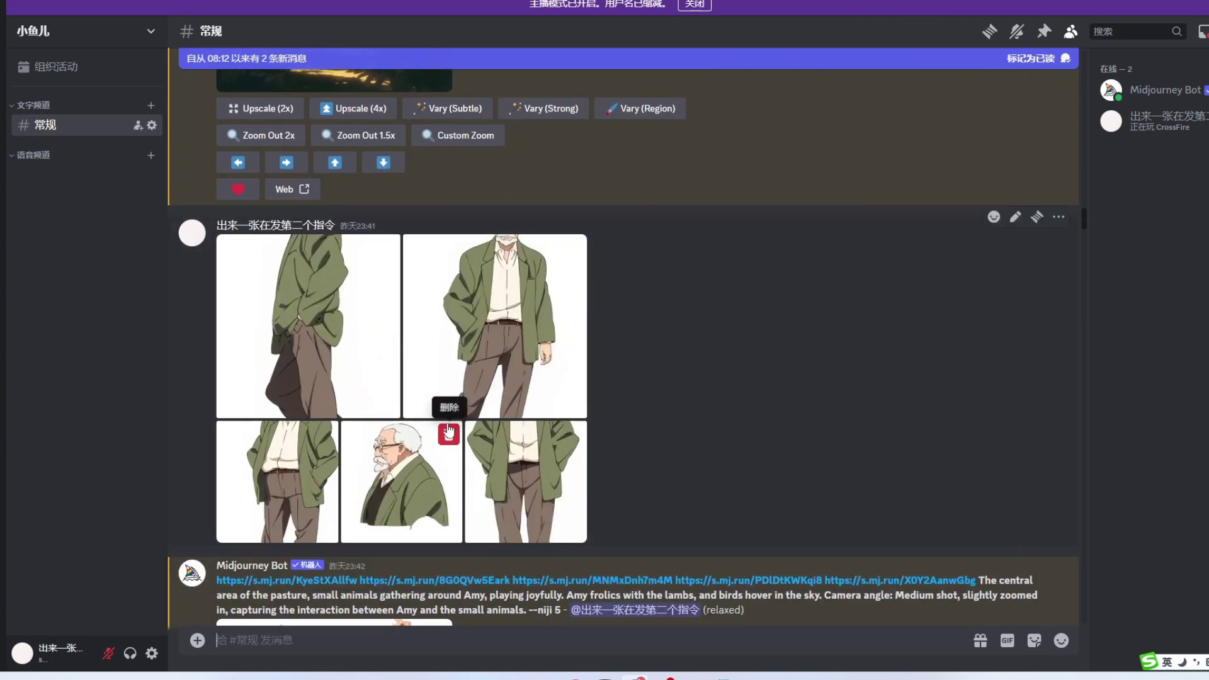
right_click(294, 315)
click(325, 606)
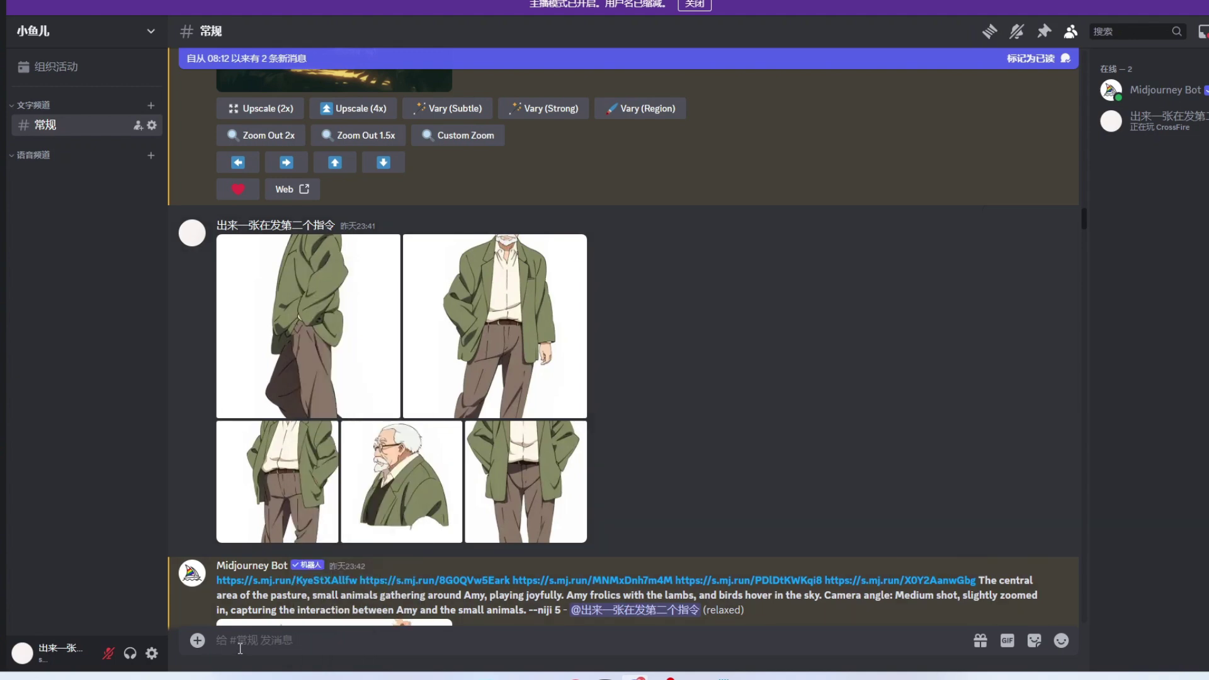
scroll(625, 443, up, 4)
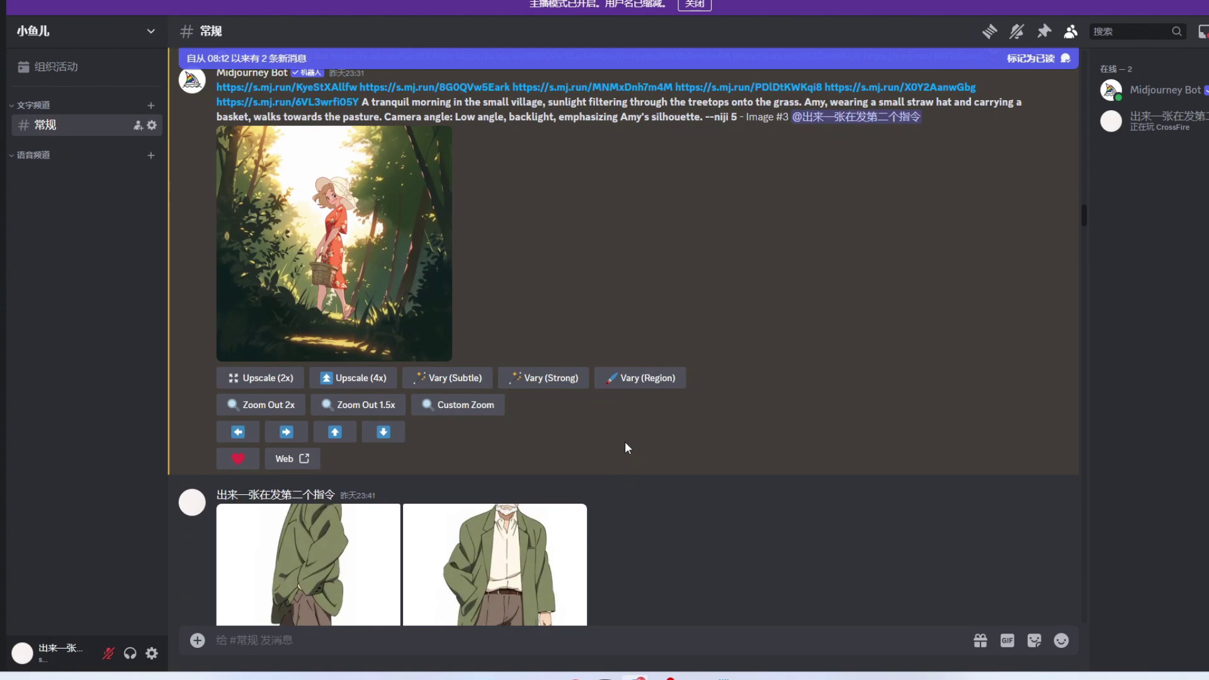
scroll(614, 355, up, 5)
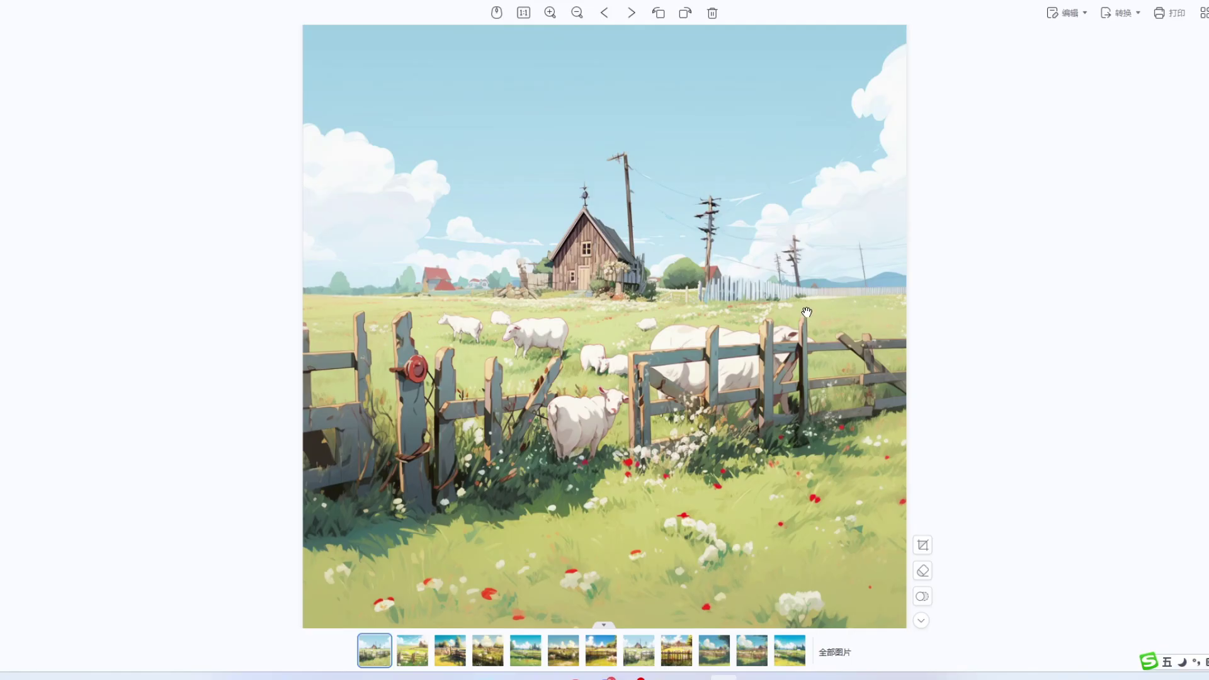
Step: Browse the saved pasture scene pictures one after another in the image viewer
click(632, 13)
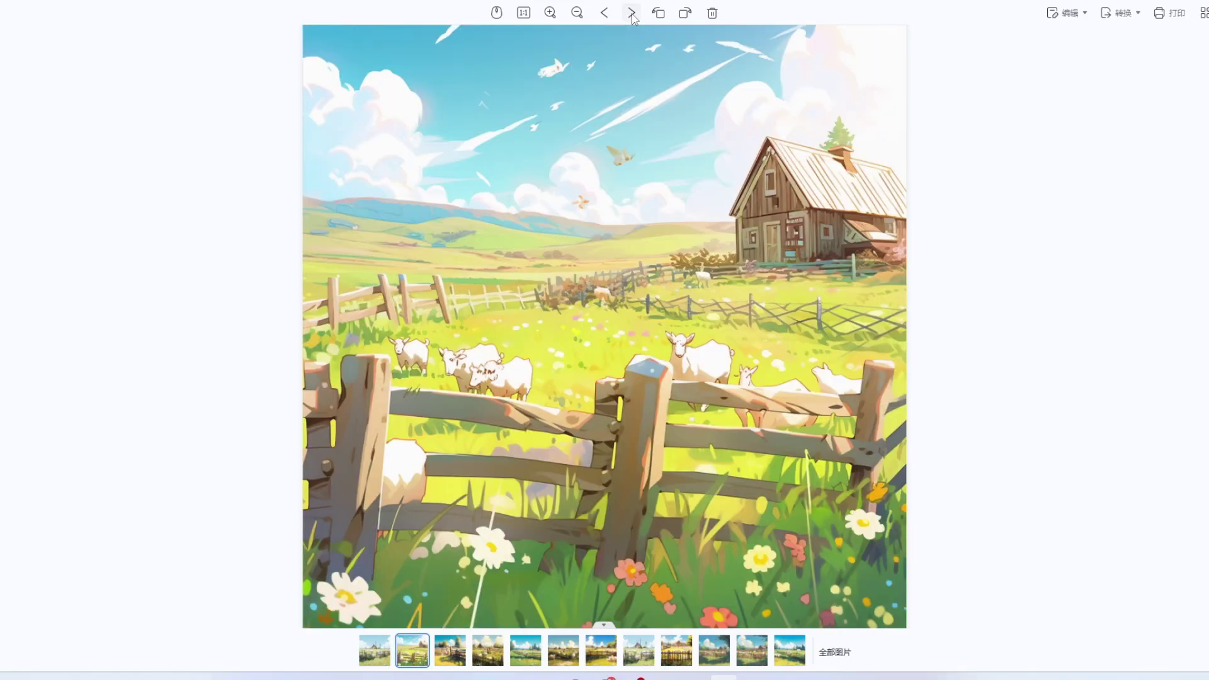
click(631, 13)
click(632, 14)
click(631, 13)
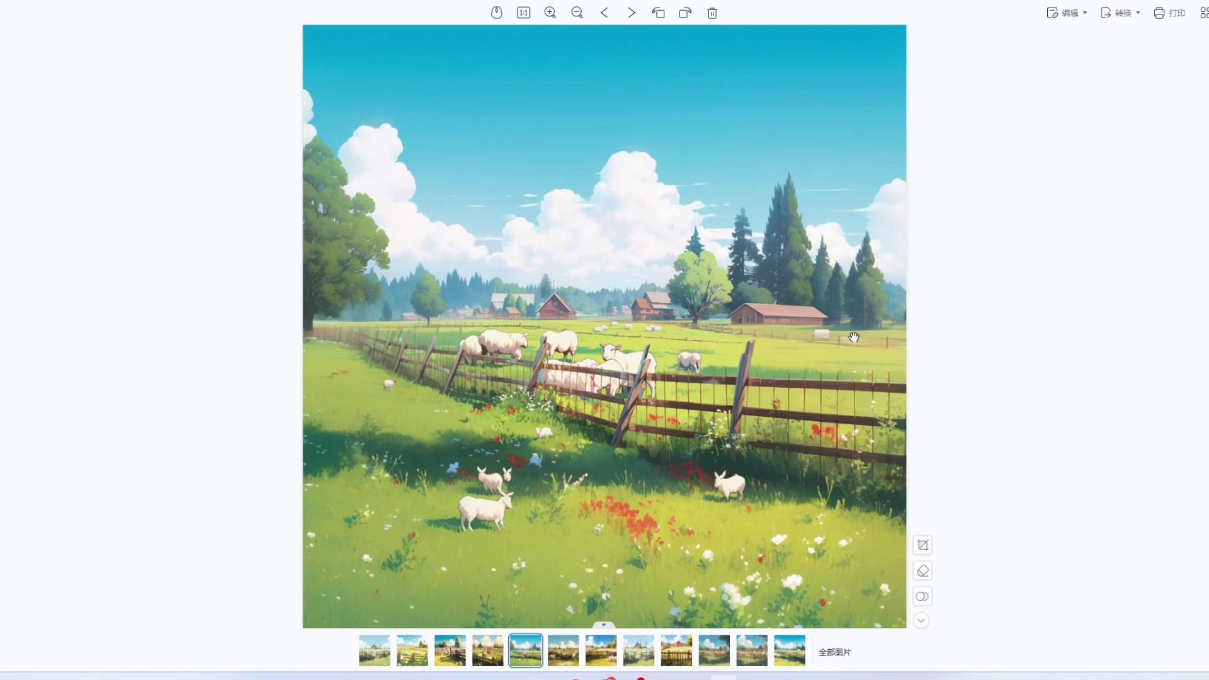
click(632, 14)
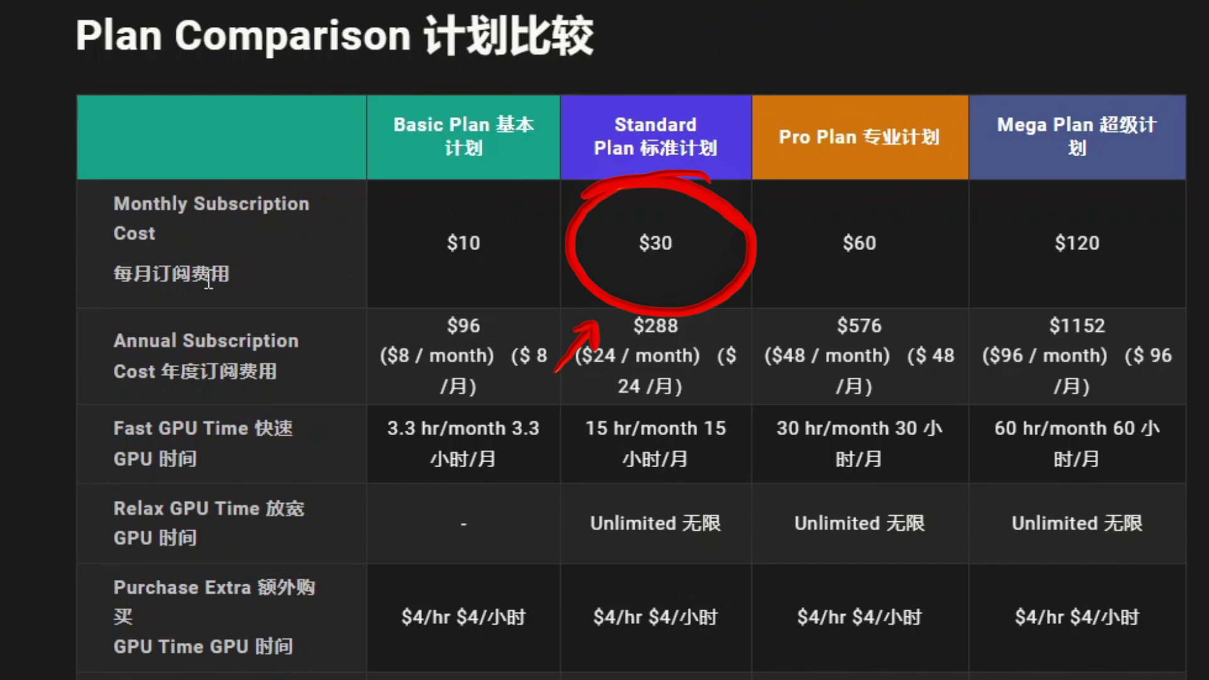
Step: Compare Midjourney's Standard plan price with the shared Midjourney offer on the Galaxy Video Agency site, and review the generated images in Discord
drag(617, 229, 687, 244)
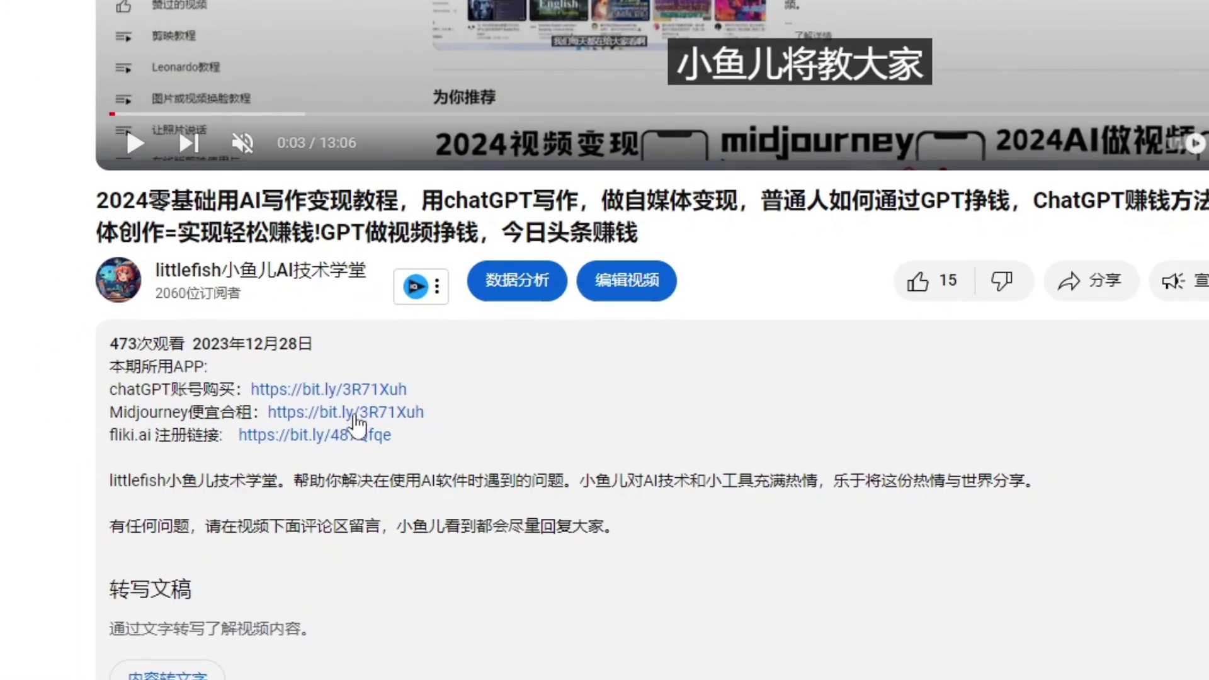
click(191, 455)
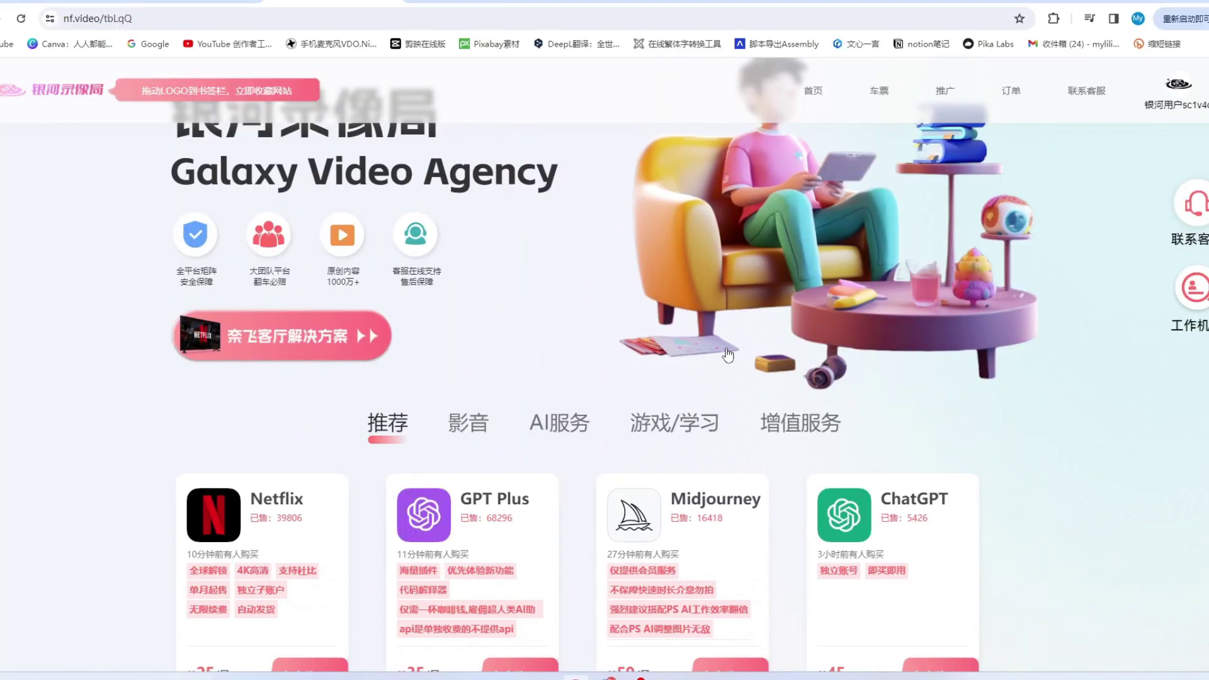
scroll(728, 355, down, 5)
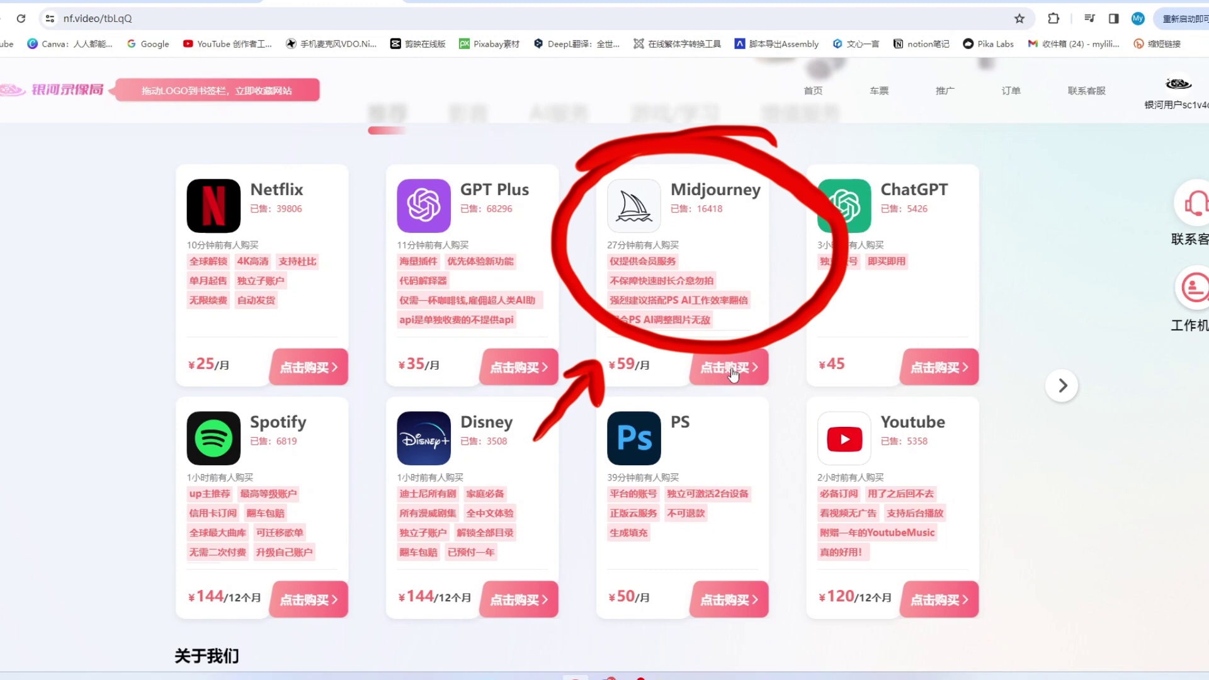
scroll(733, 353, up, 1)
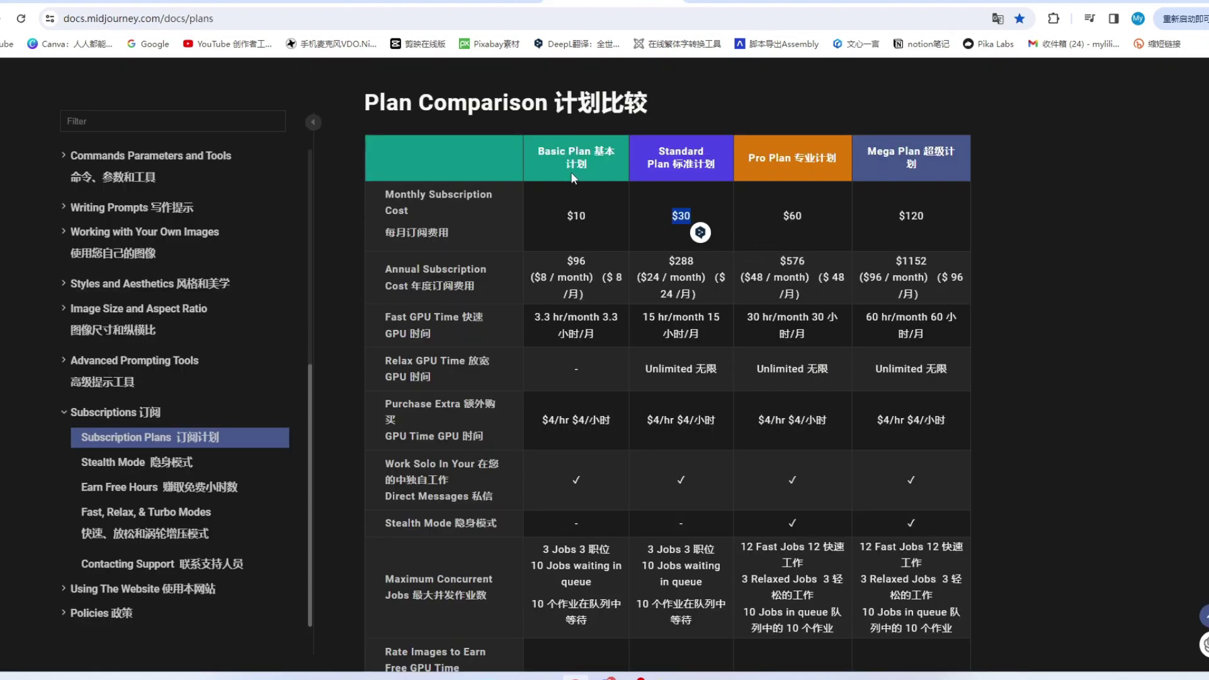
click(318, 4)
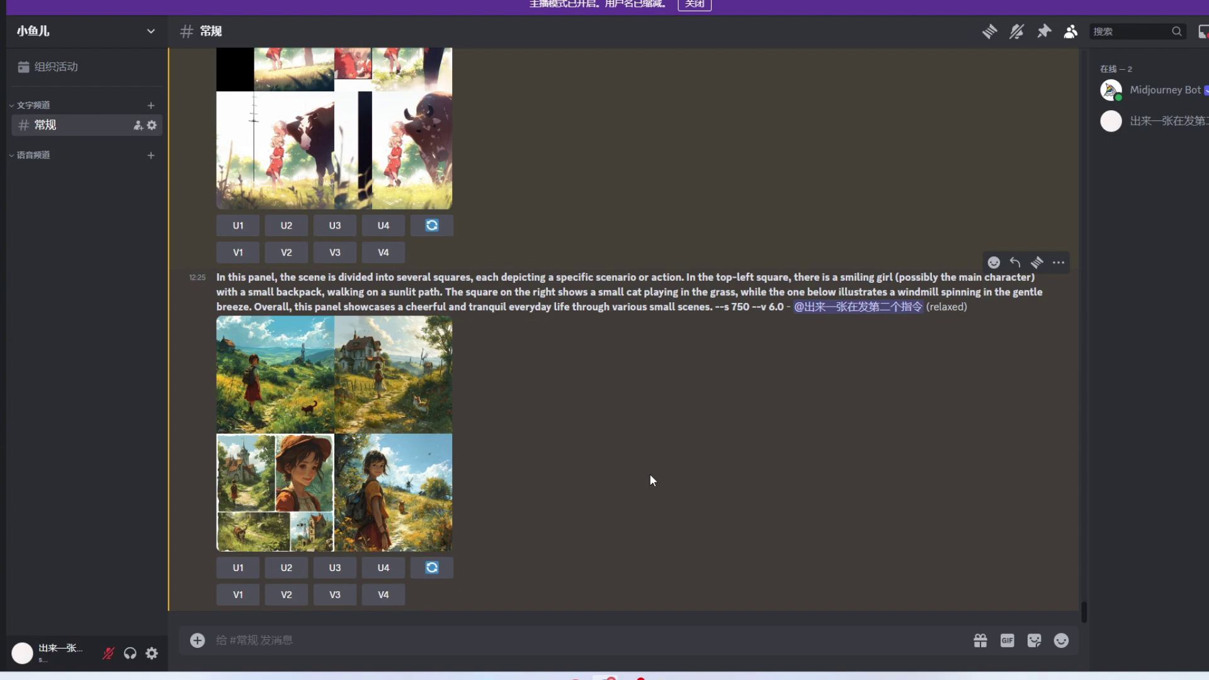
scroll(674, 478, up, 10)
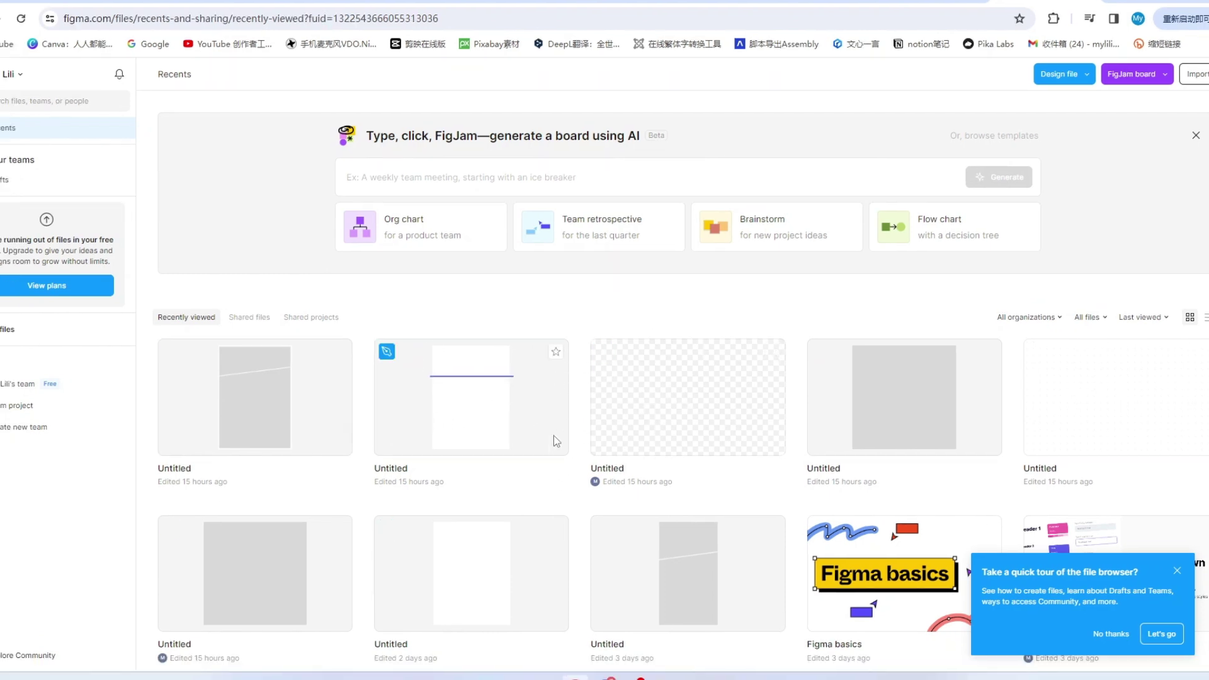
Step: Look through the recent files in Figma and create a new blank design file
scroll(440, 391, down, 1)
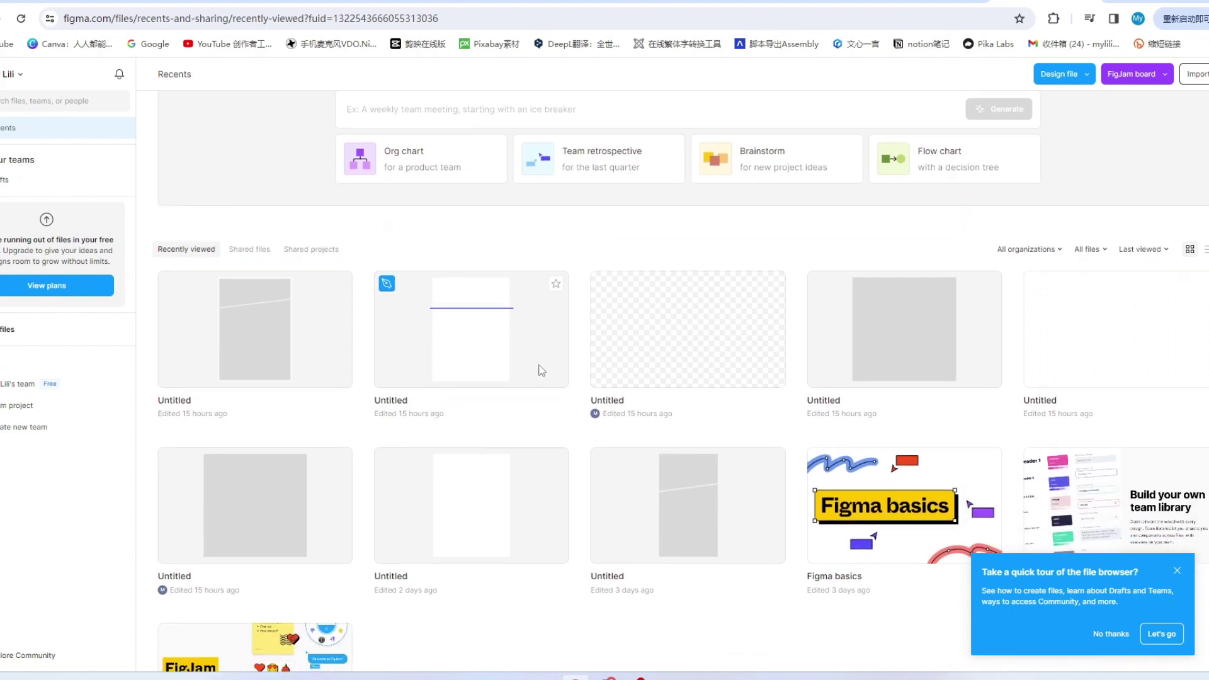
scroll(540, 370, down, 1)
scroll(541, 371, down, 1)
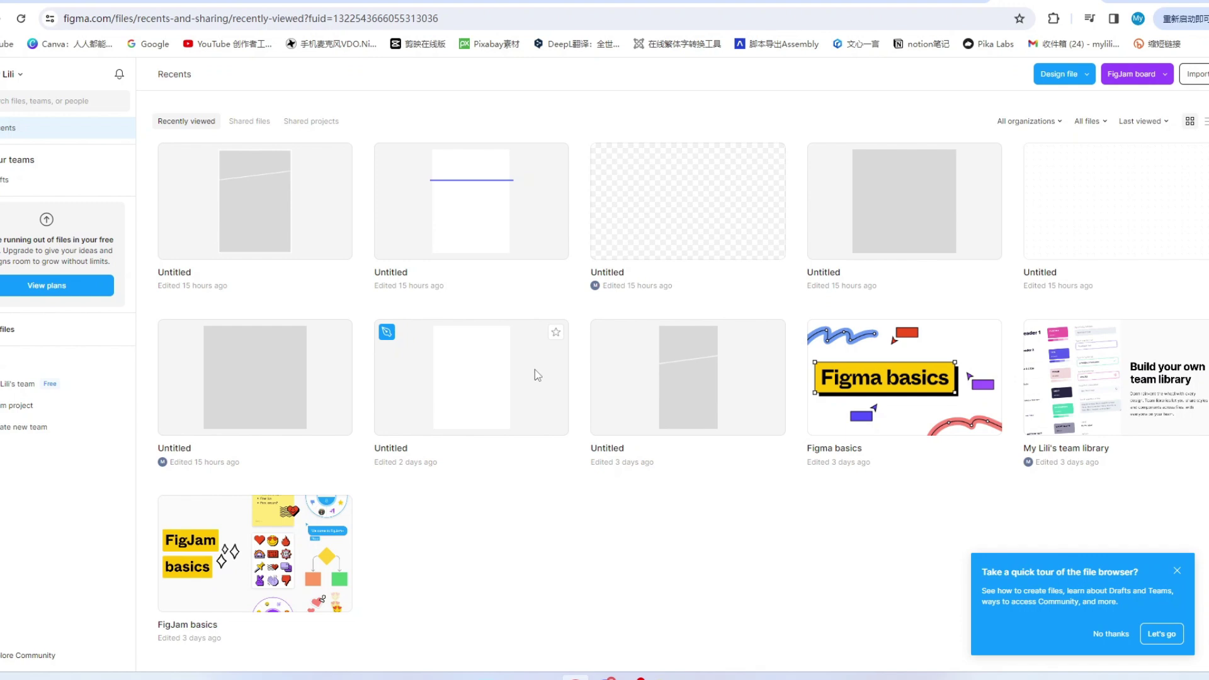
scroll(566, 164, up, 1)
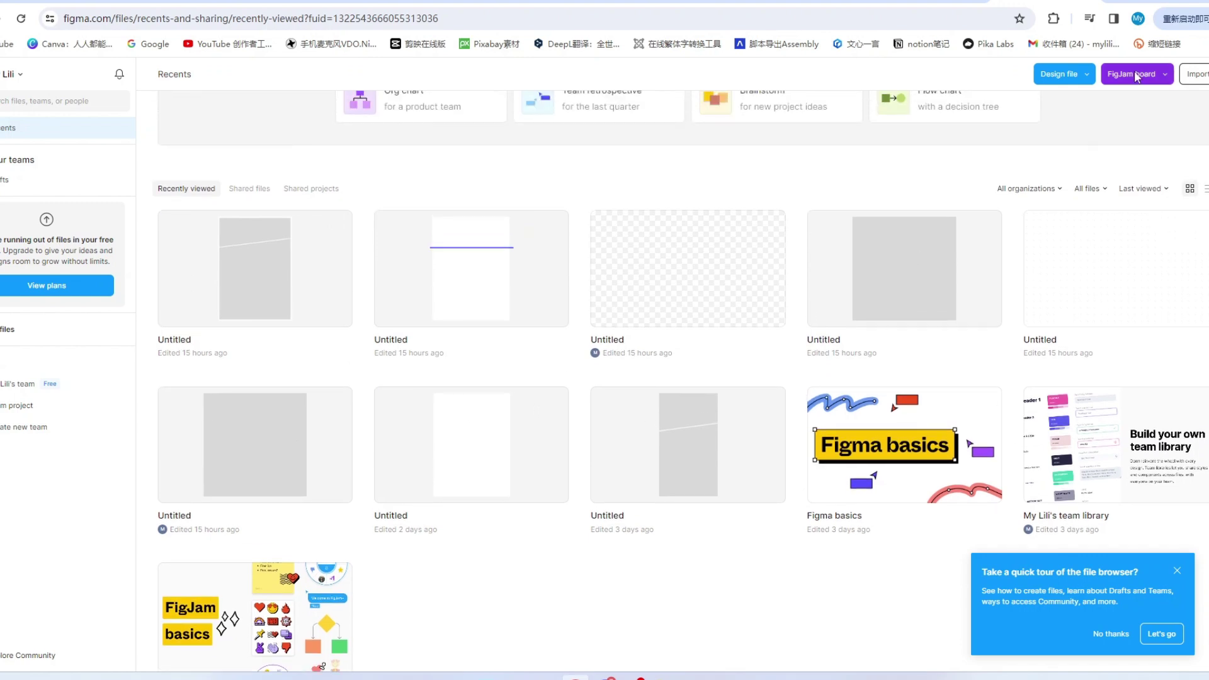
click(1069, 77)
click(1038, 154)
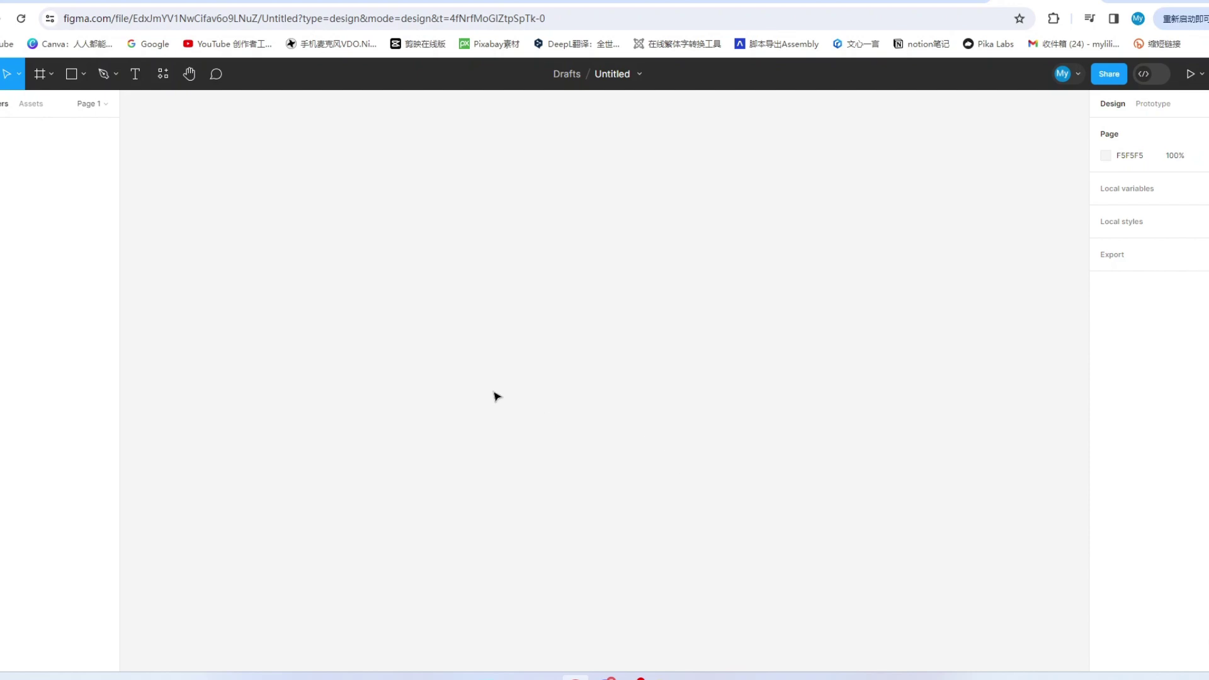
right_click(494, 371)
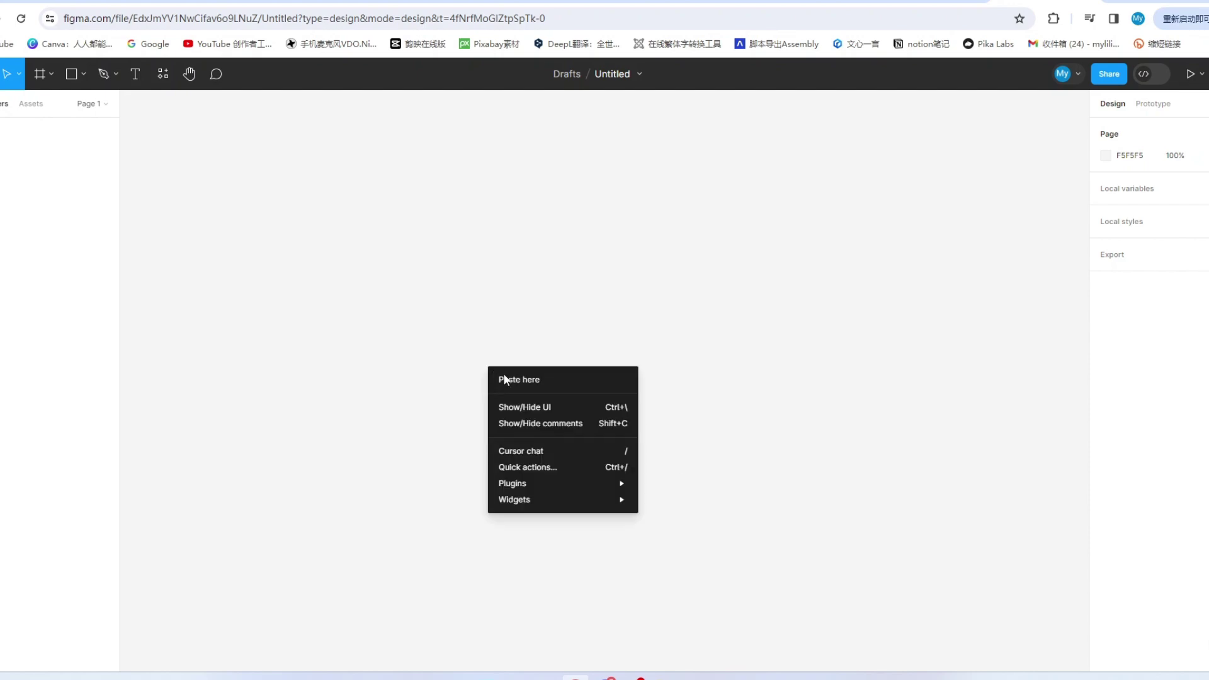
click(507, 379)
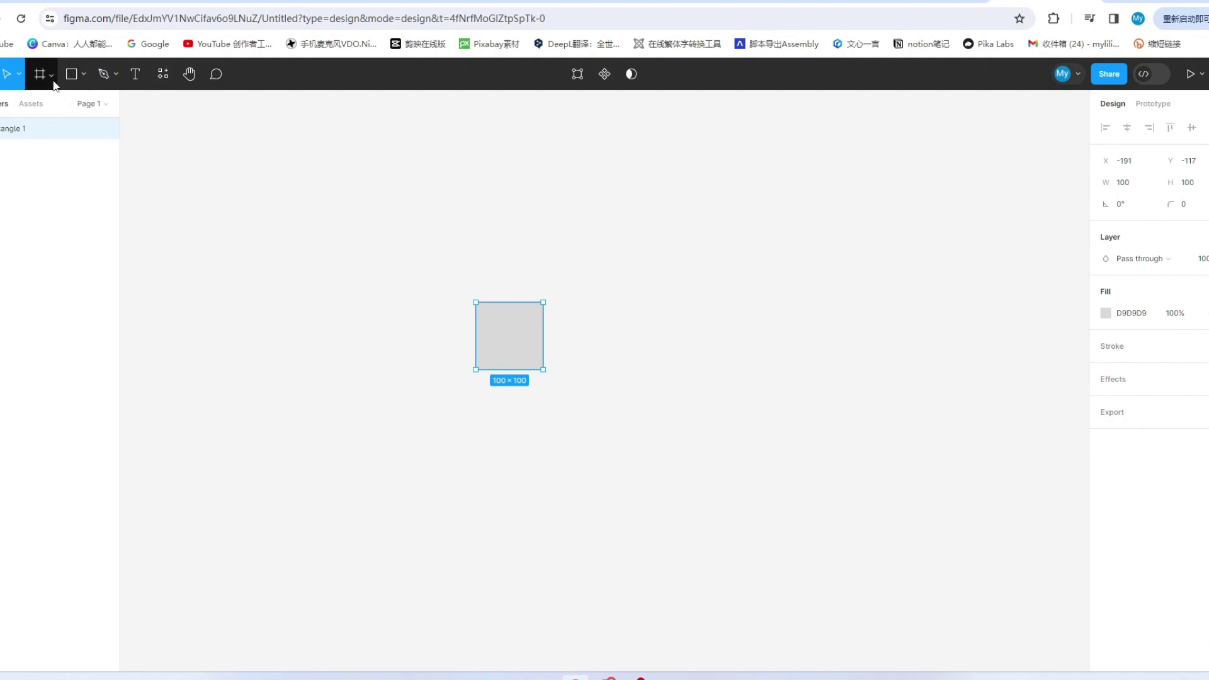
key(r)
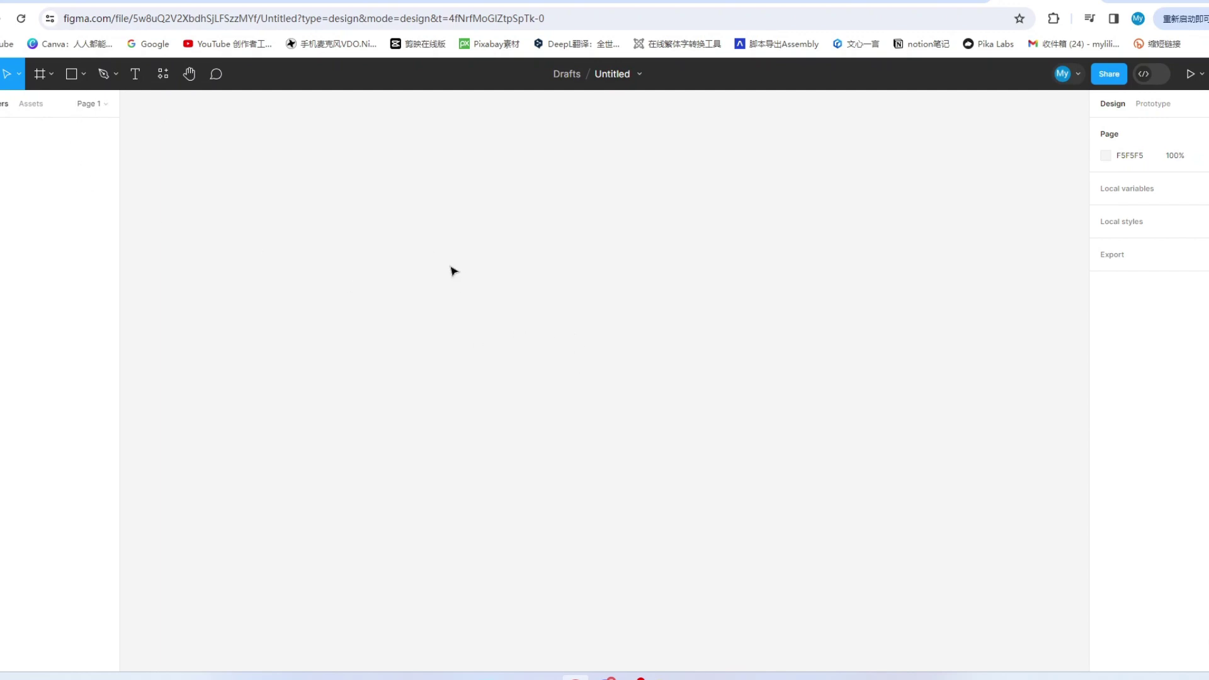
Step: Place a rectangle on the empty canvas as the comic page and enlarge it to about 494 × 739
click(85, 76)
click(78, 106)
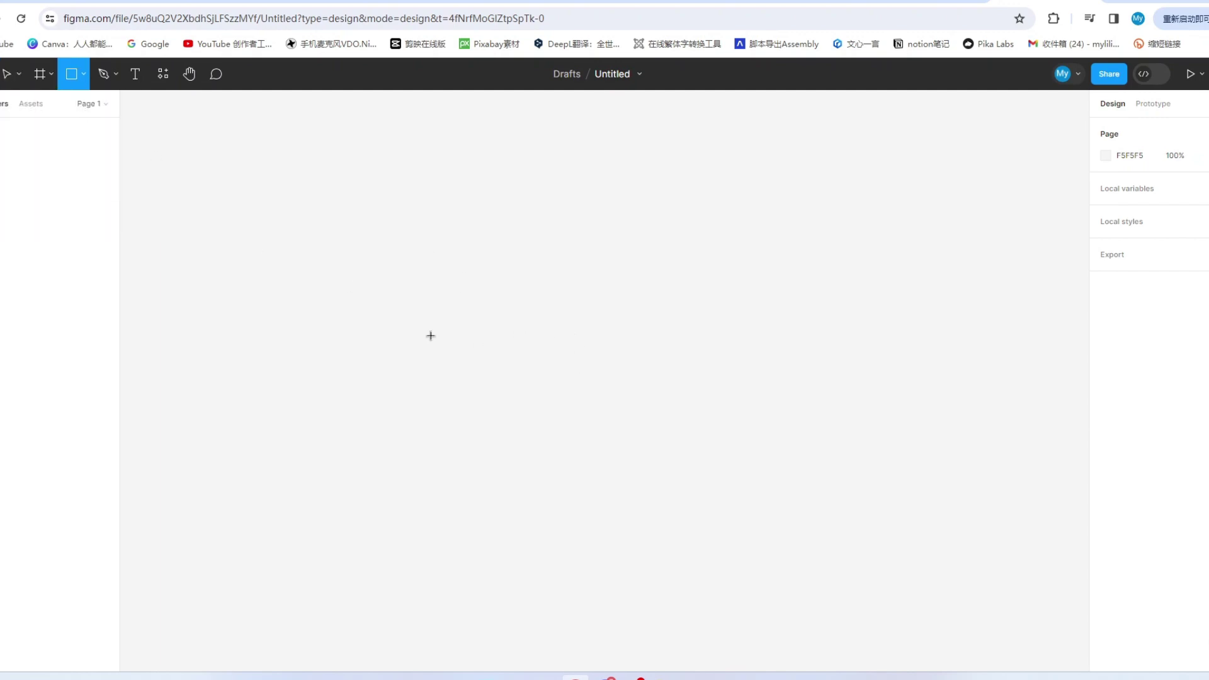
click(596, 401)
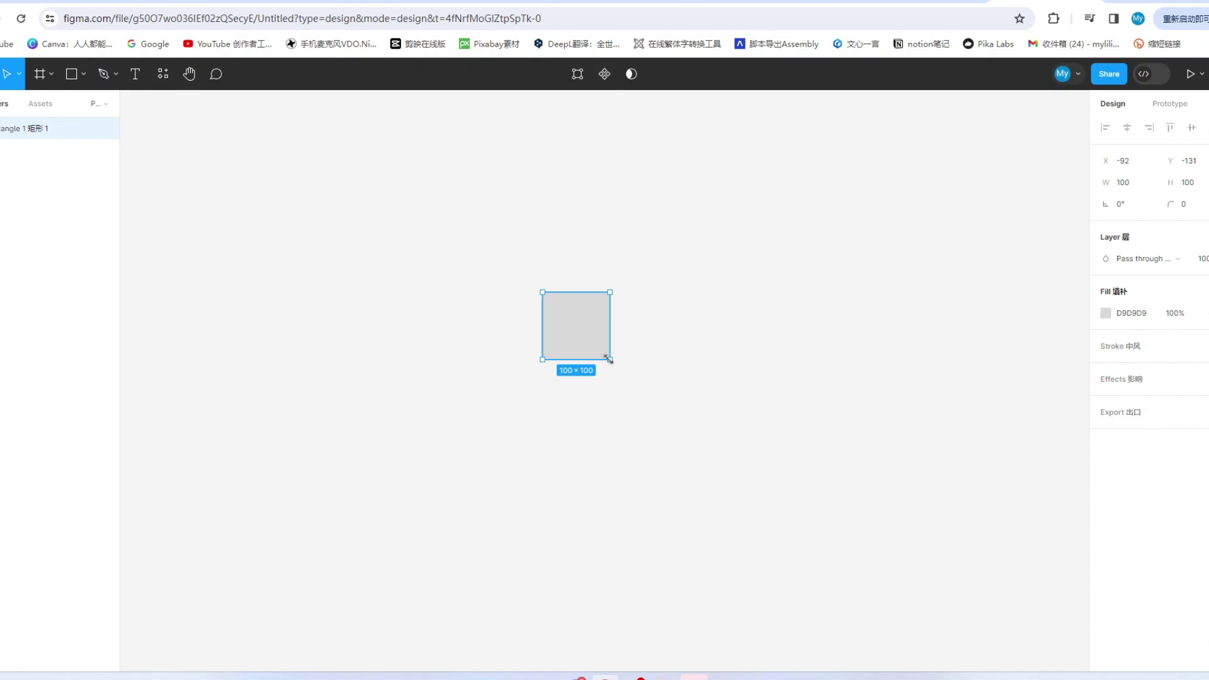
drag(609, 360, 812, 624)
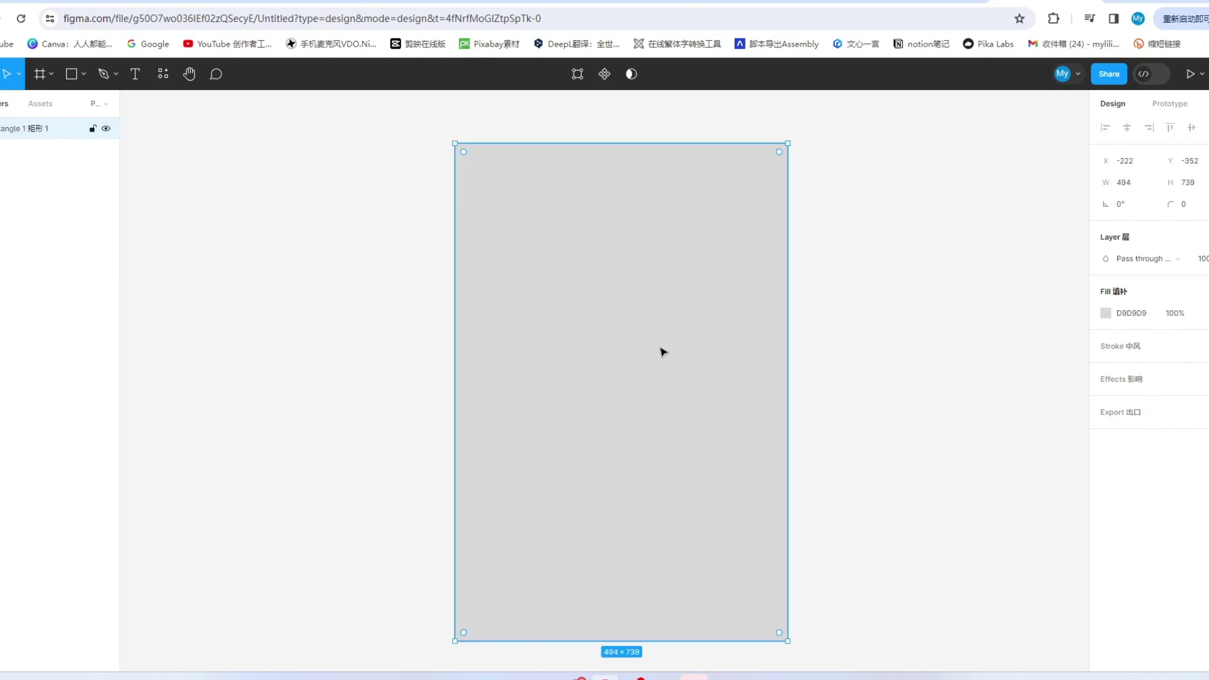
mouse_move(661, 351)
mouse_down()
mouse_move(569, 351)
mouse_move(440, 386)
mouse_move(759, 340)
mouse_move(564, 345)
mouse_move(680, 340)
mouse_up()
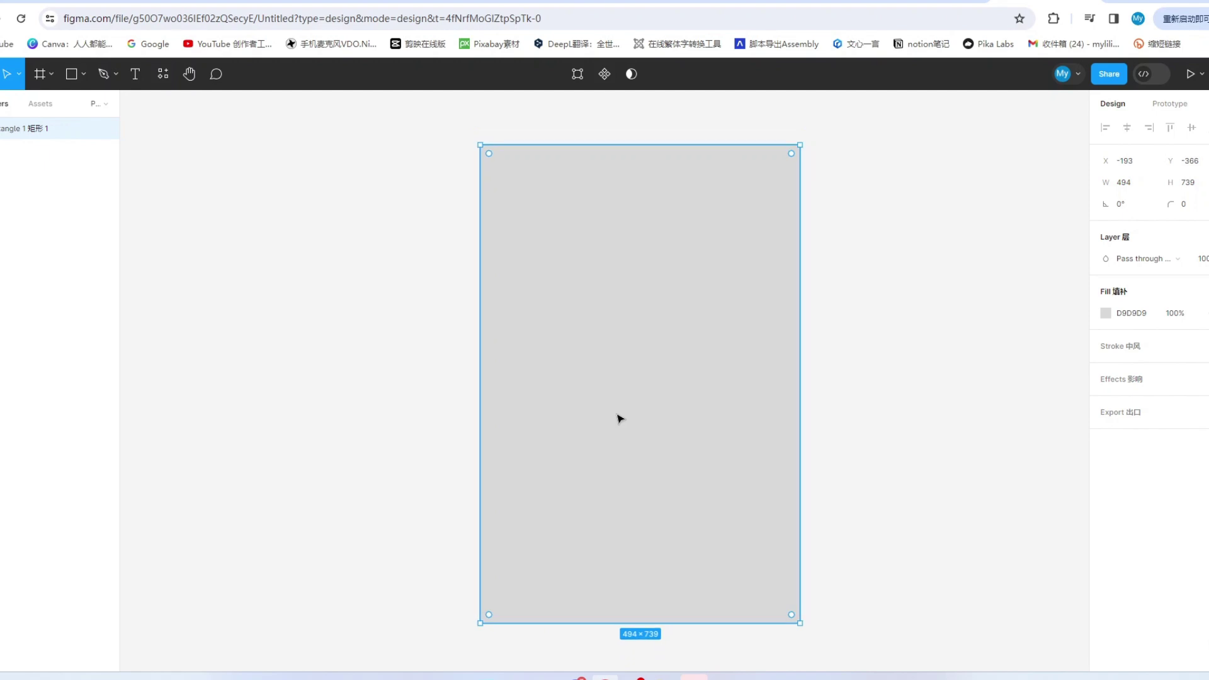
scroll(620, 419, up, 3)
scroll(621, 419, down, 3)
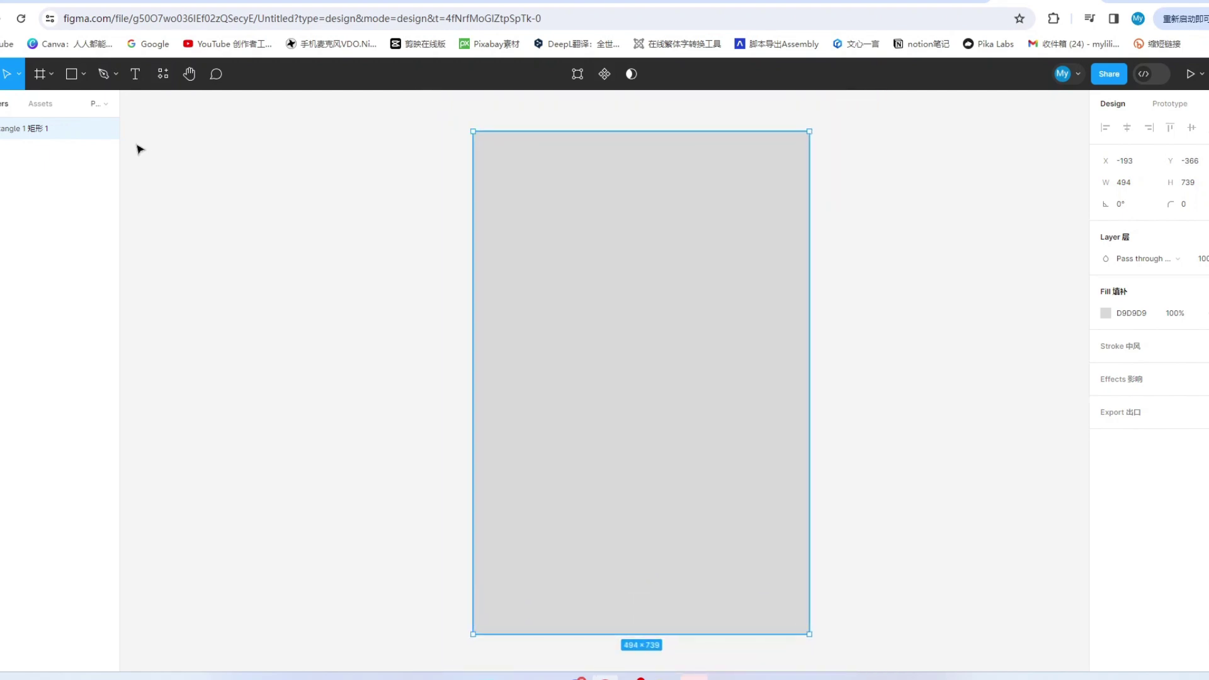
Step: Draw a second rectangle about 471 × 695 inside the first and align the two on their vertical centres
click(83, 74)
click(38, 105)
mouse_move(490, 147)
mouse_down()
mouse_move(596, 558)
mouse_move(796, 619)
mouse_up()
drag(364, 112, 907, 668)
click(1106, 128)
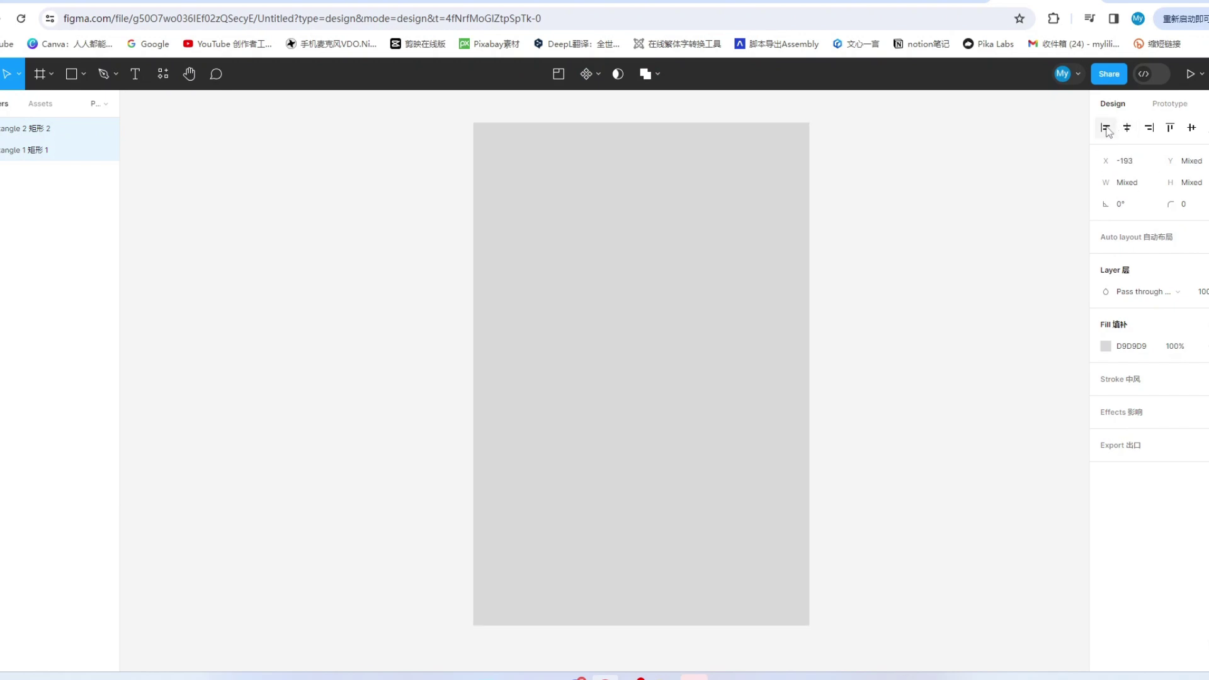
click(1193, 129)
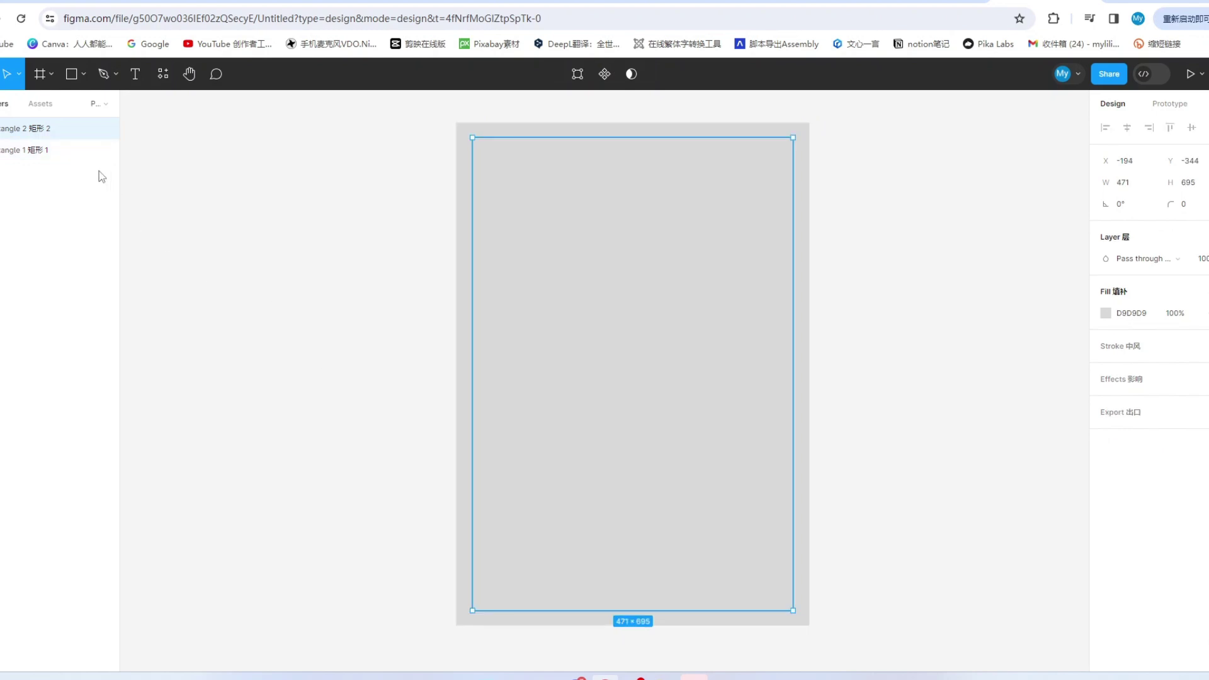
Step: Draw a thin blue (3482F6) bar about 586 × 9 across the upper part of the page rectangles and rotate it about 7.11°
click(74, 74)
drag(425, 244, 824, 246)
click(1105, 313)
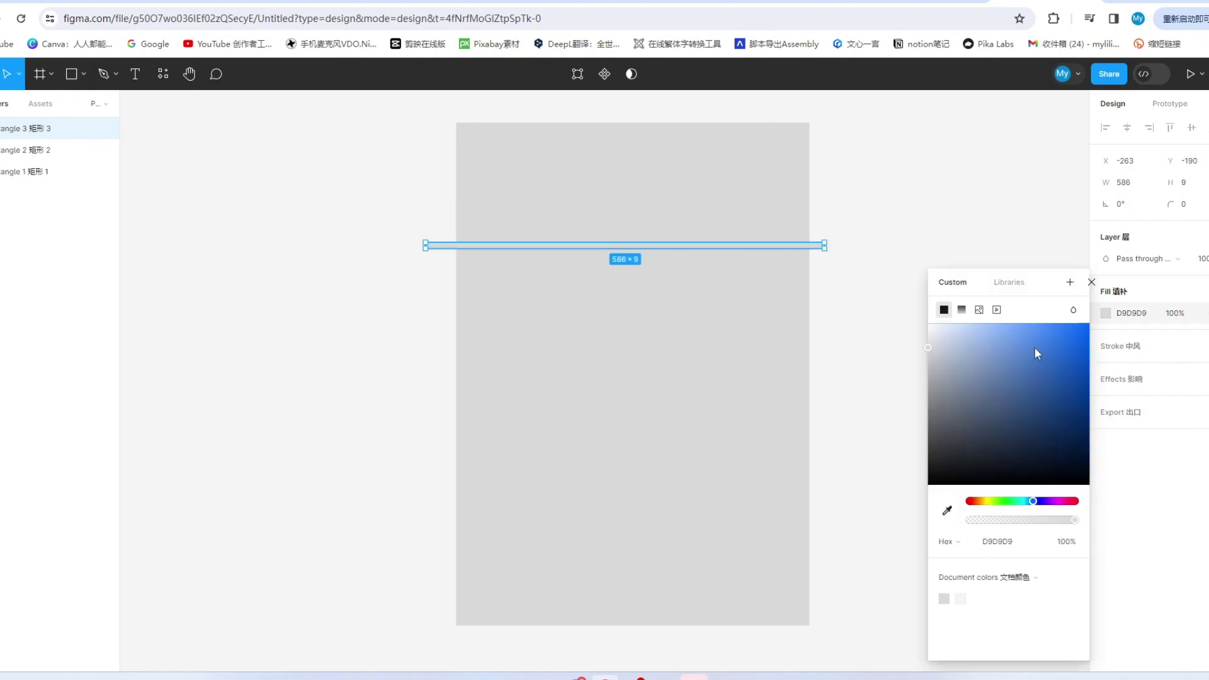
drag(1045, 334, 1055, 330)
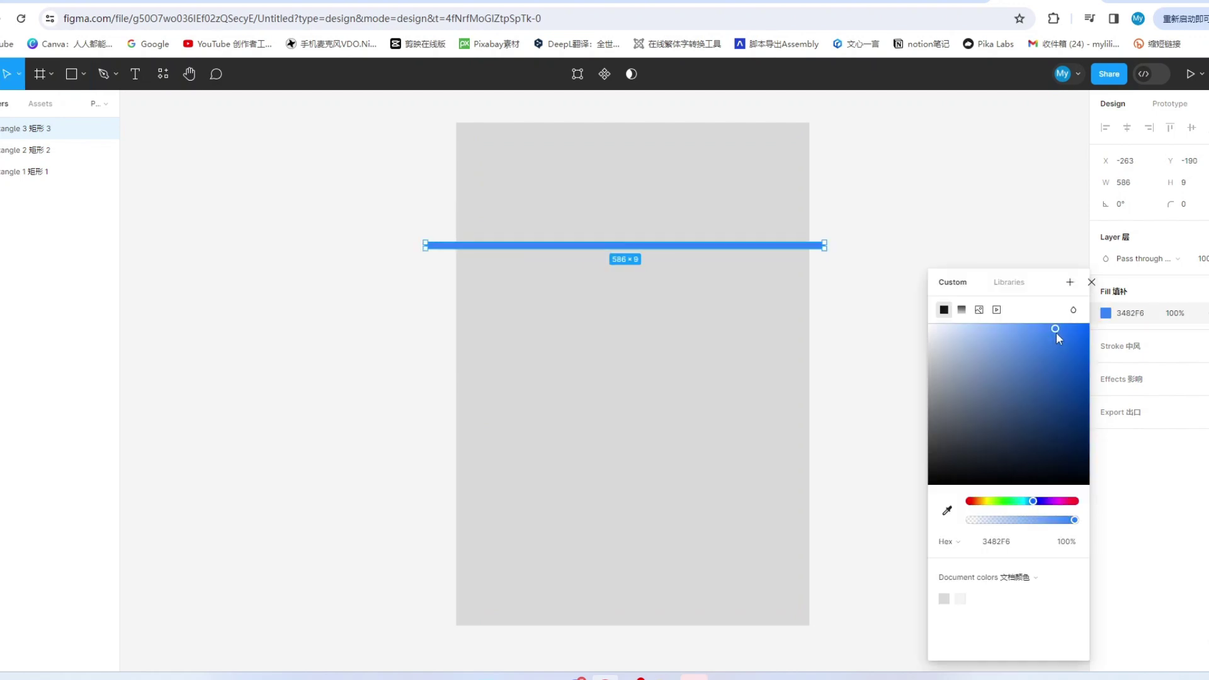
mouse_move(828, 245)
mouse_down()
mouse_move(834, 216)
mouse_move(843, 301)
mouse_move(844, 244)
mouse_up()
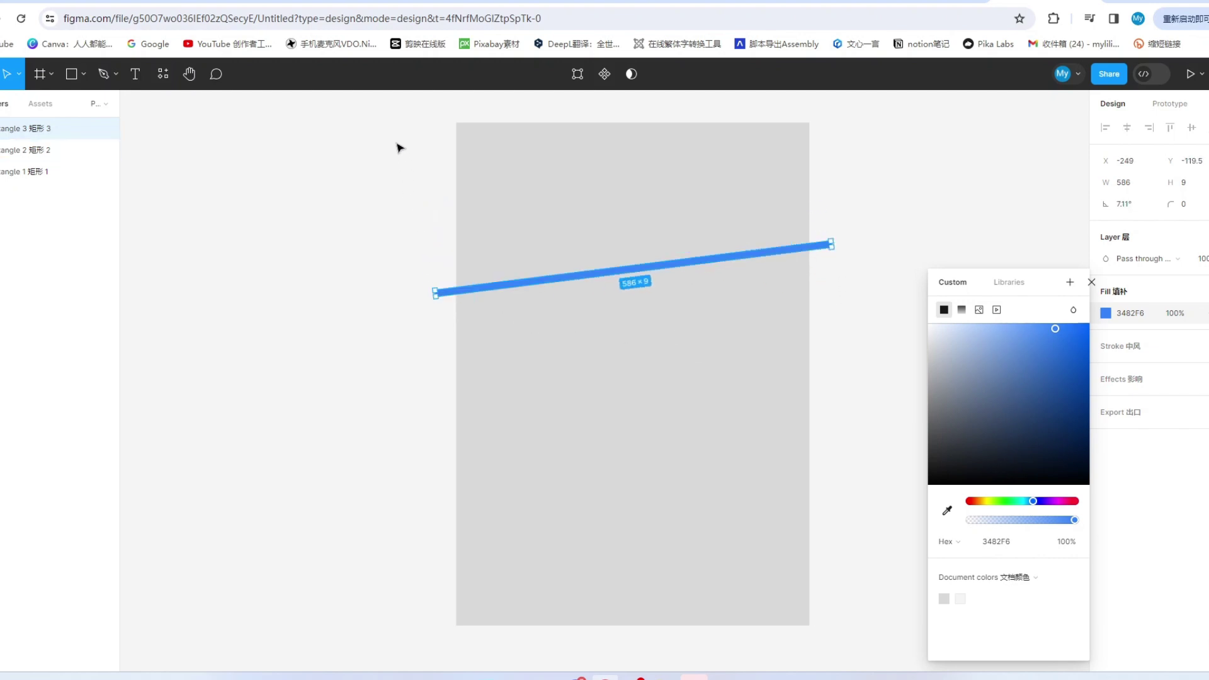
Step: Combine the page shapes with Subtract selection to cut out the dividing bar, and flatten the result
drag(386, 103, 880, 650)
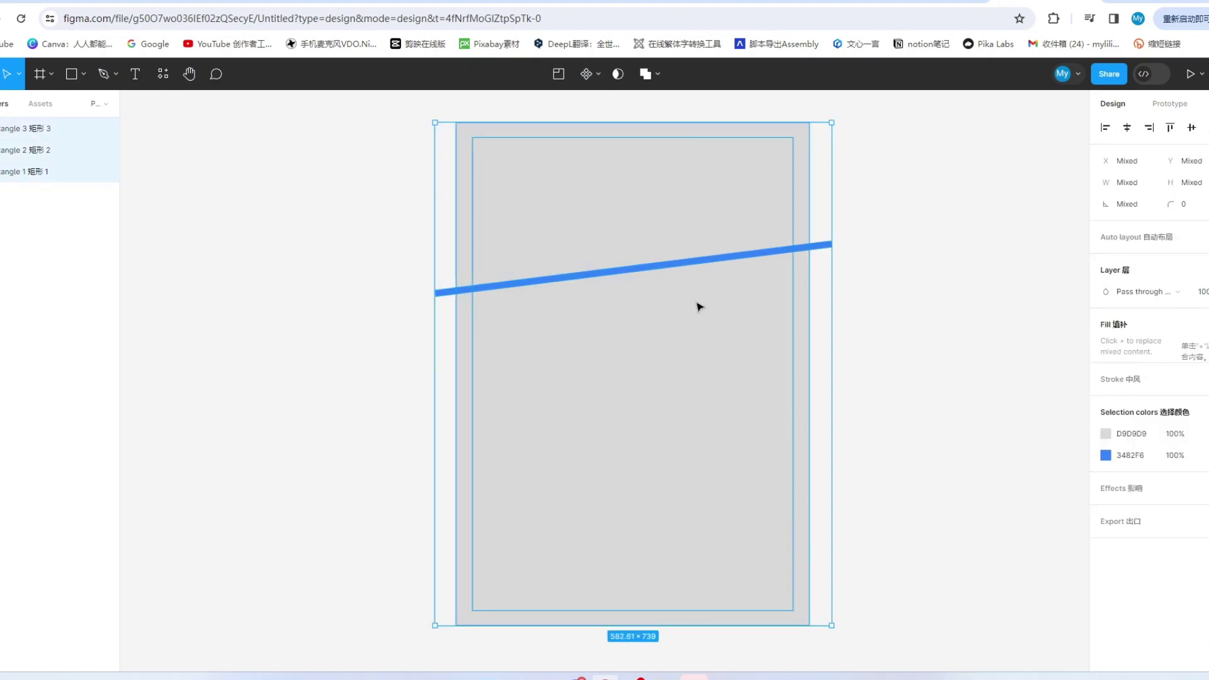
click(660, 74)
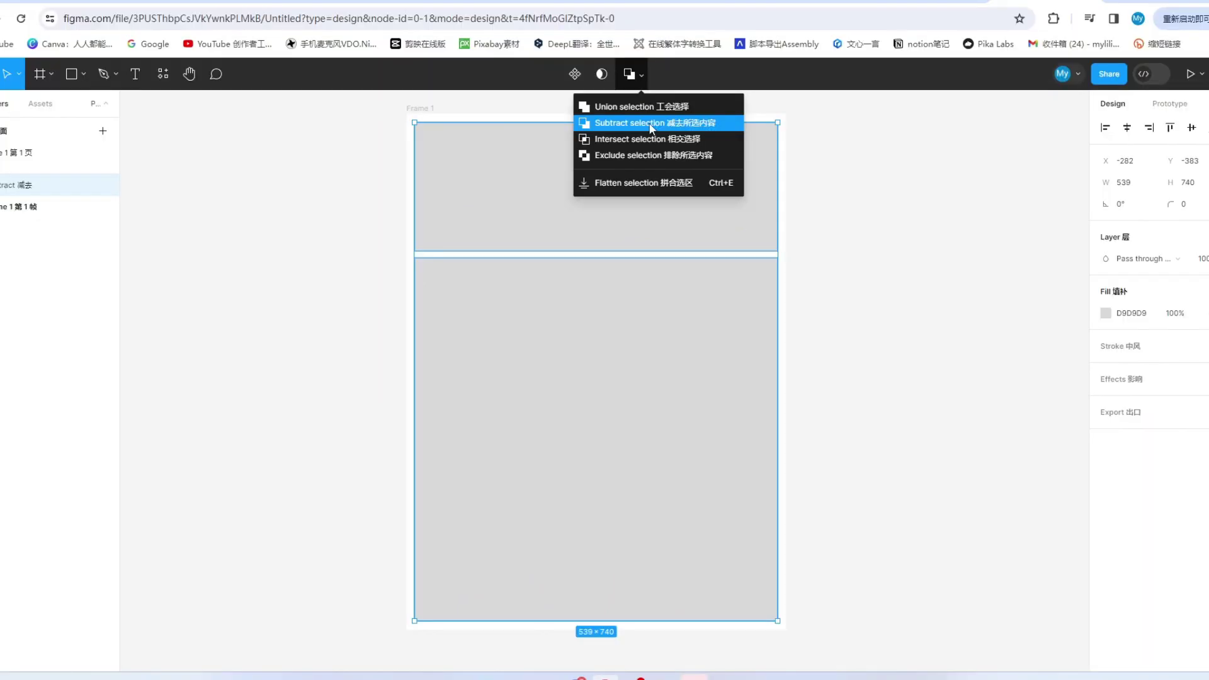
click(651, 124)
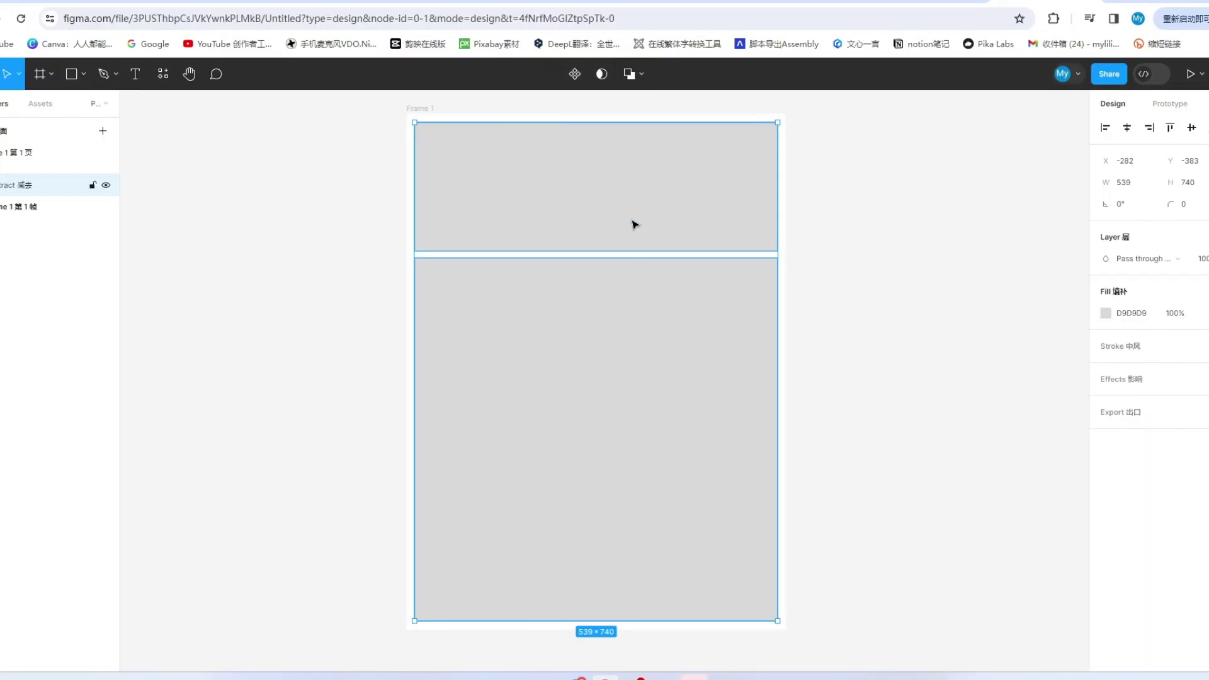
click(643, 74)
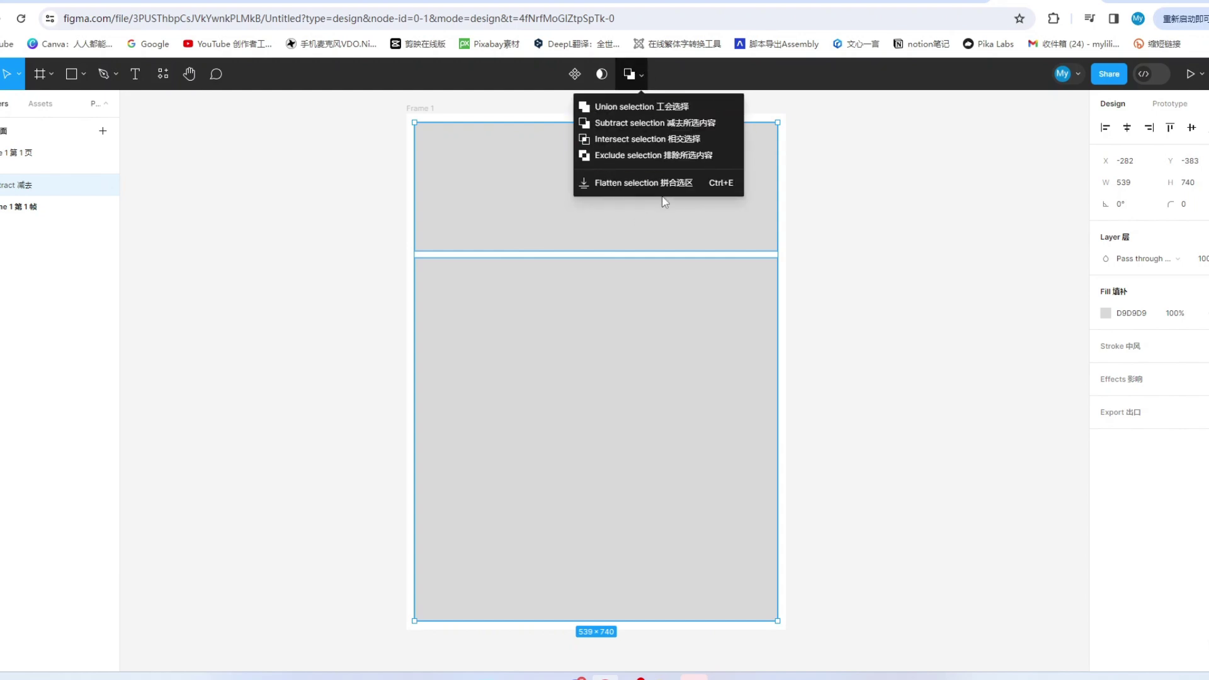
click(652, 183)
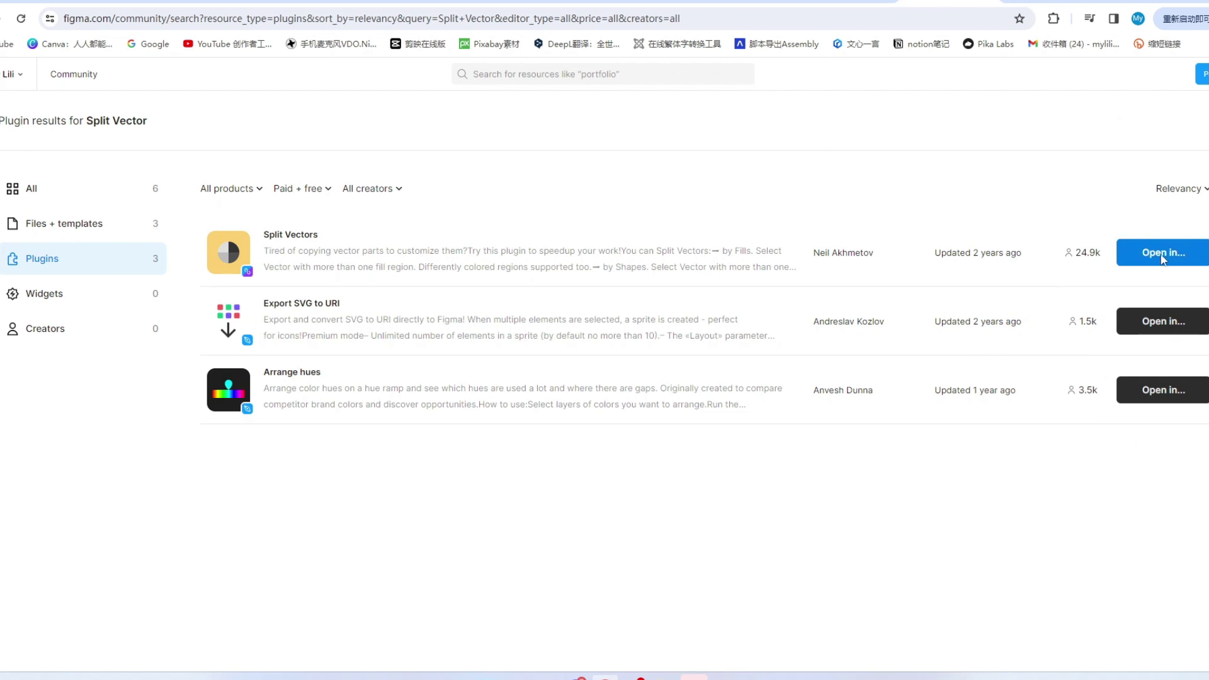
Step: Open the Split Vectors plugin from the Figma community and run it on the subtracted shape to separate its two panels
click(1163, 259)
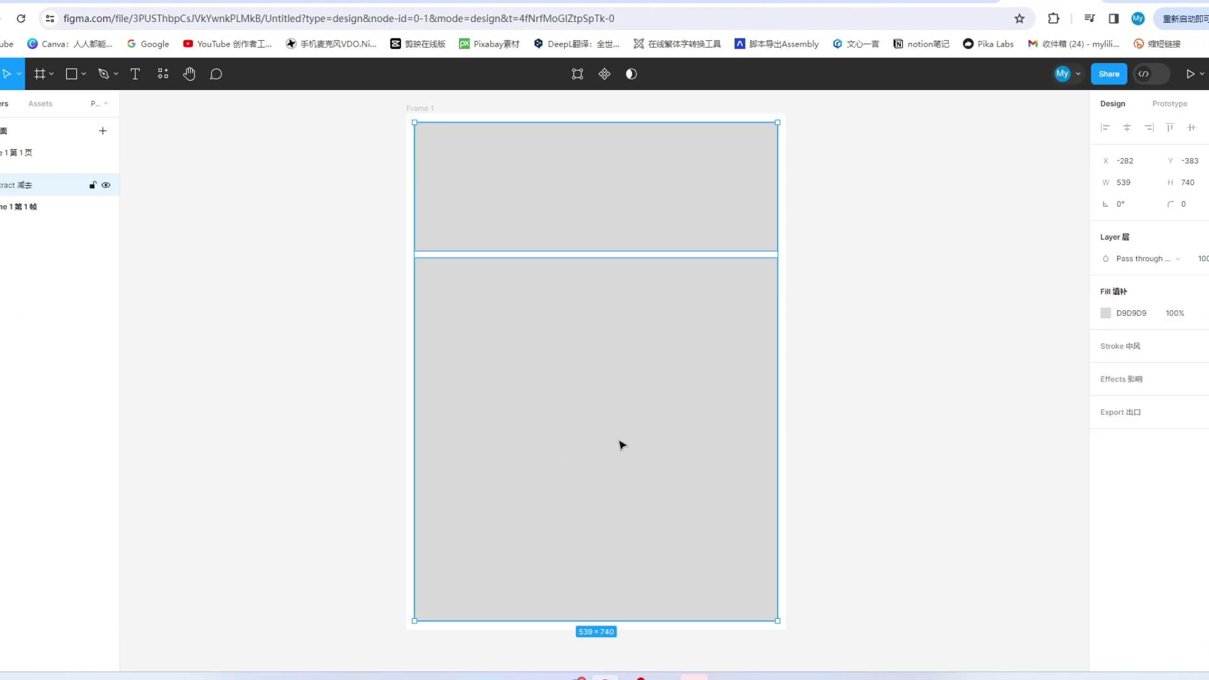
right_click(661, 381)
mouse_move(819, 548)
mouse_move(913, 564)
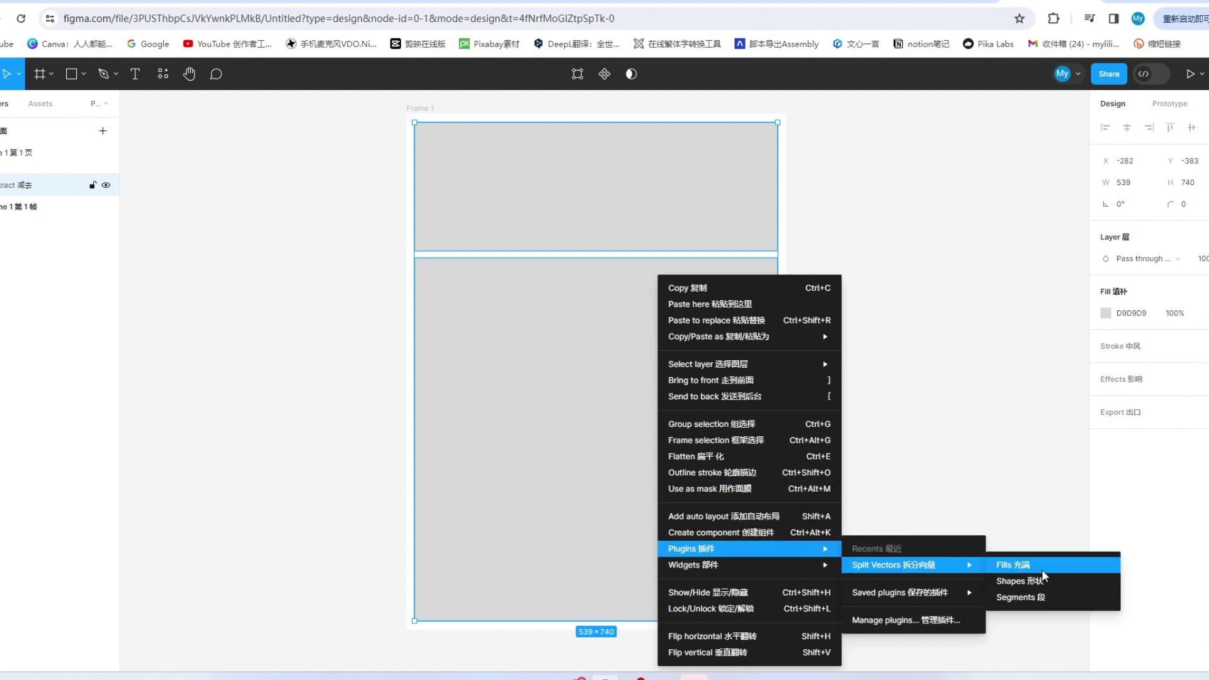
click(1042, 569)
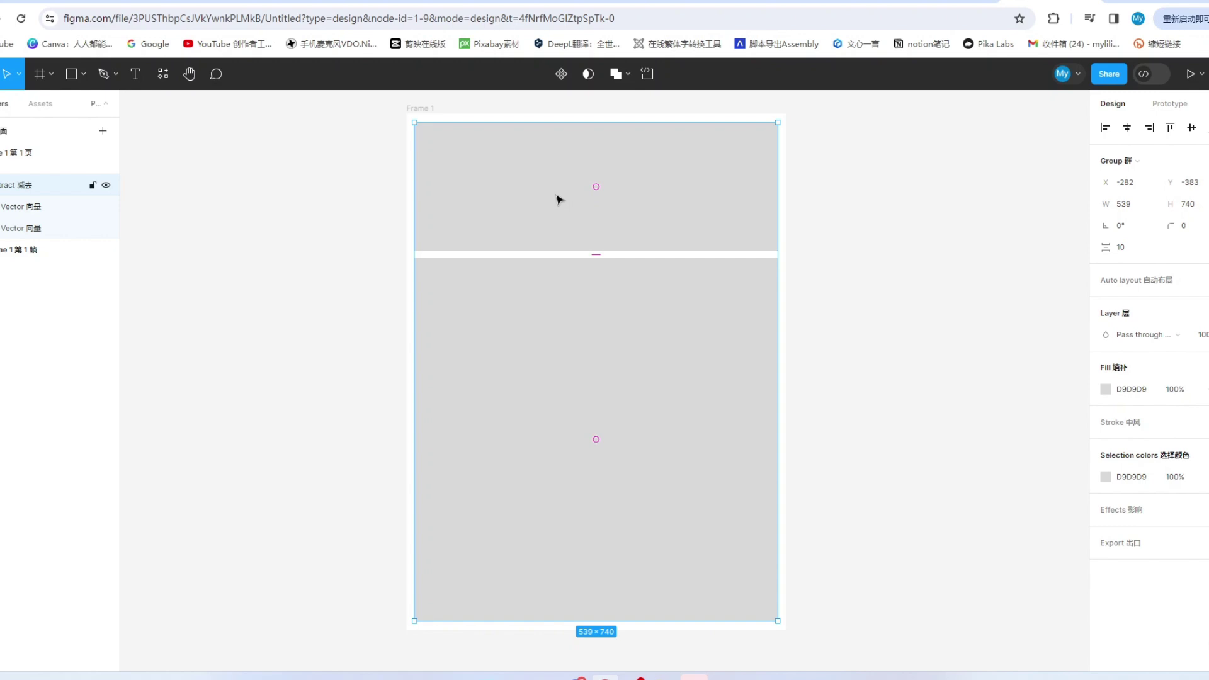
Step: Move the panel group up to about Y -402 and place a duplicate of the framed panels beside the original
key(shift+Up)
key(shift+Up)
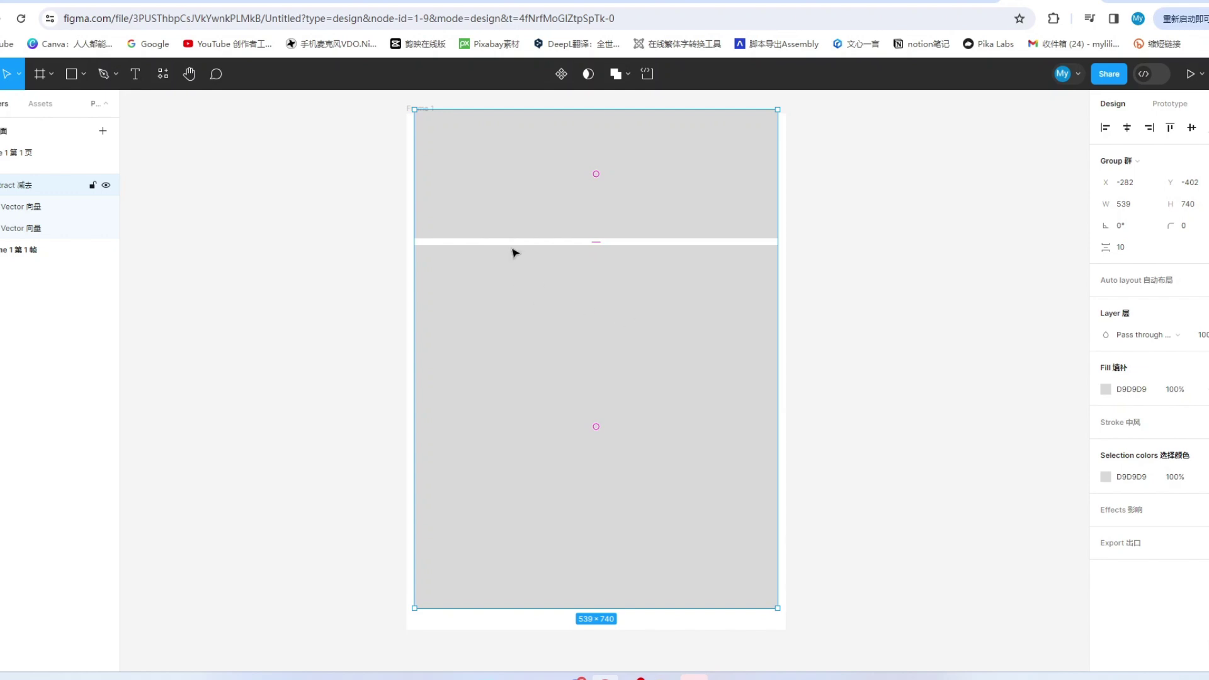
click(426, 108)
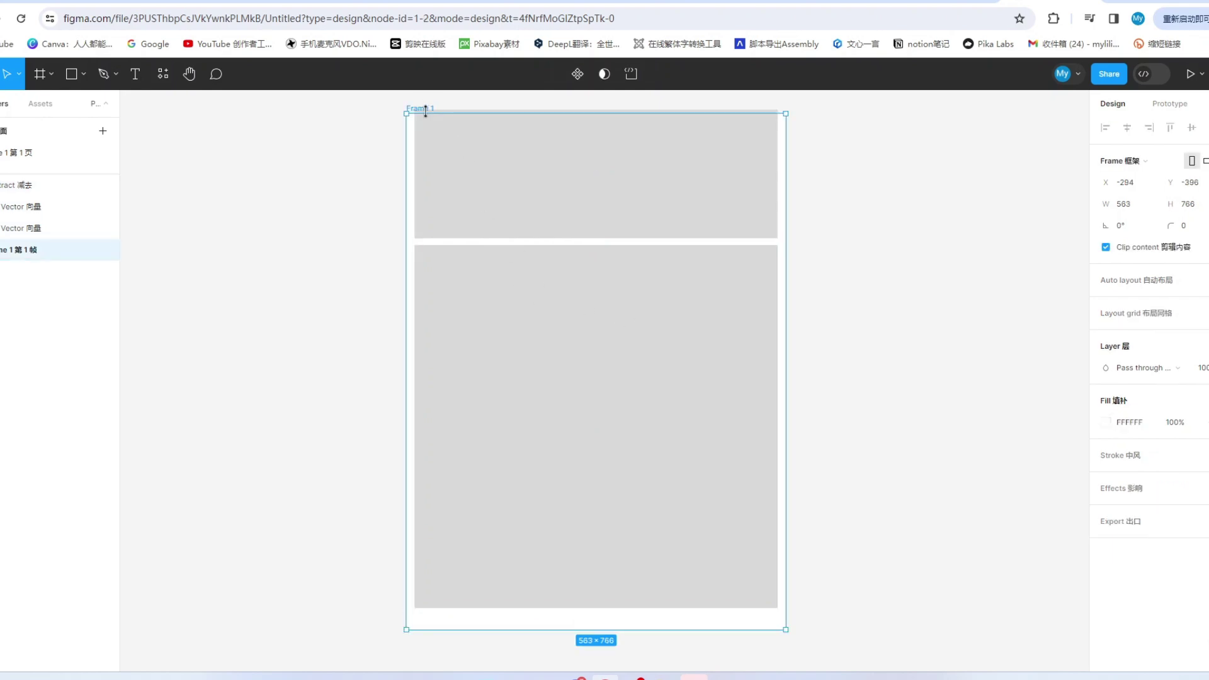
key(alt)
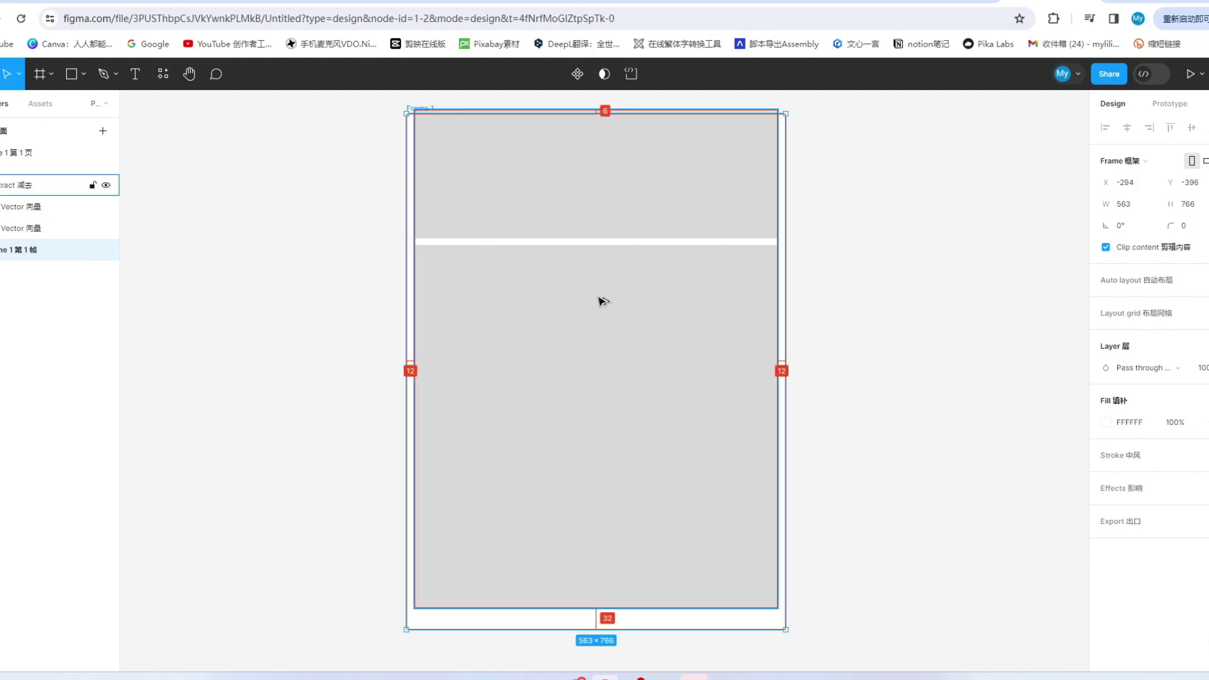
drag(604, 301, 290, 376)
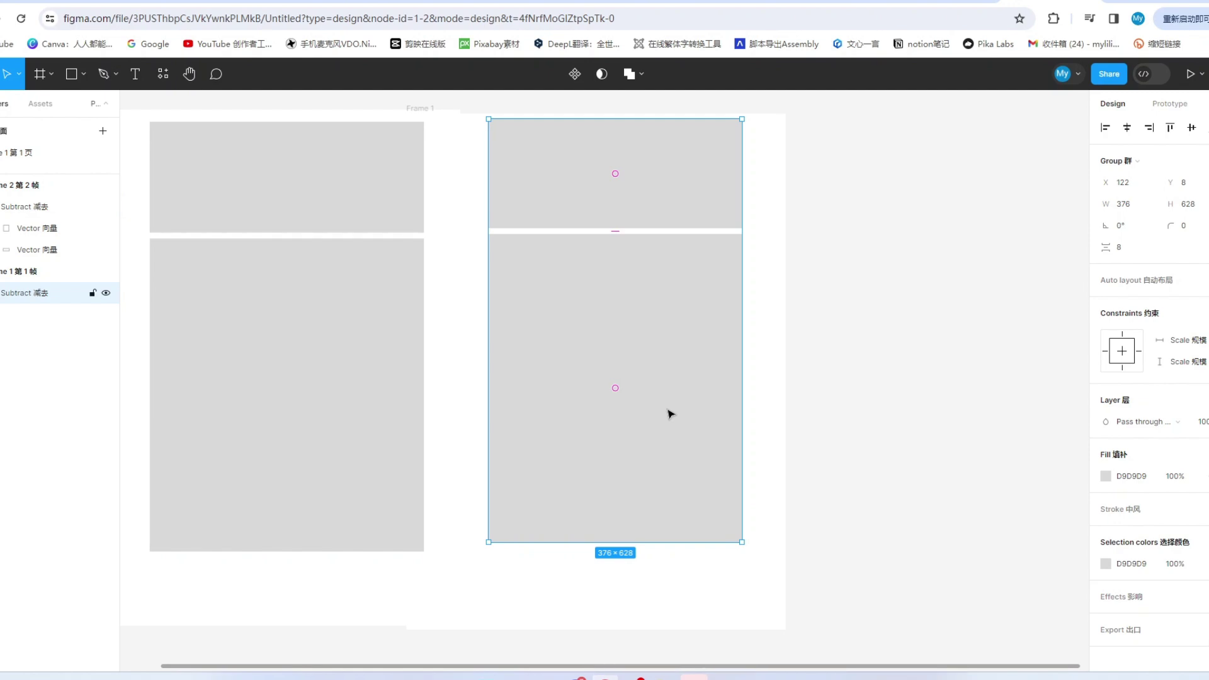
Step: Undo the frame duplication, then place the Ghibli-style sheep pasture image over the page's upper panel, scaled to about 631 × 313
key(ctrl+z)
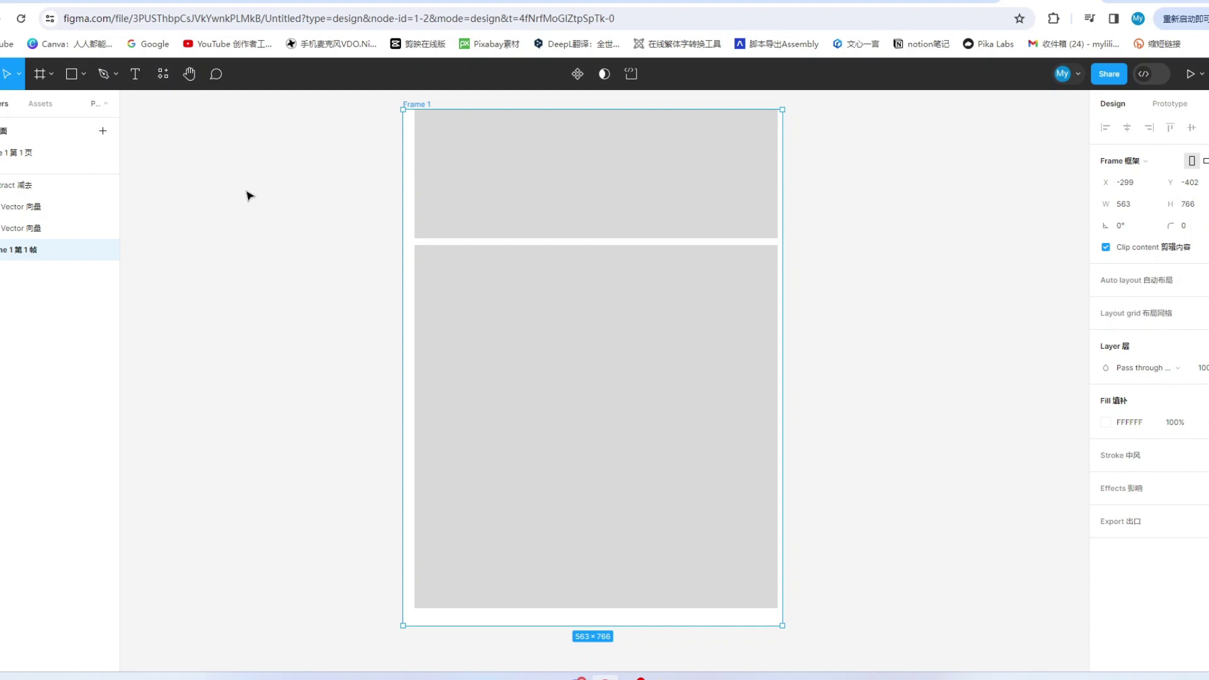
key(ctrl+shift+k)
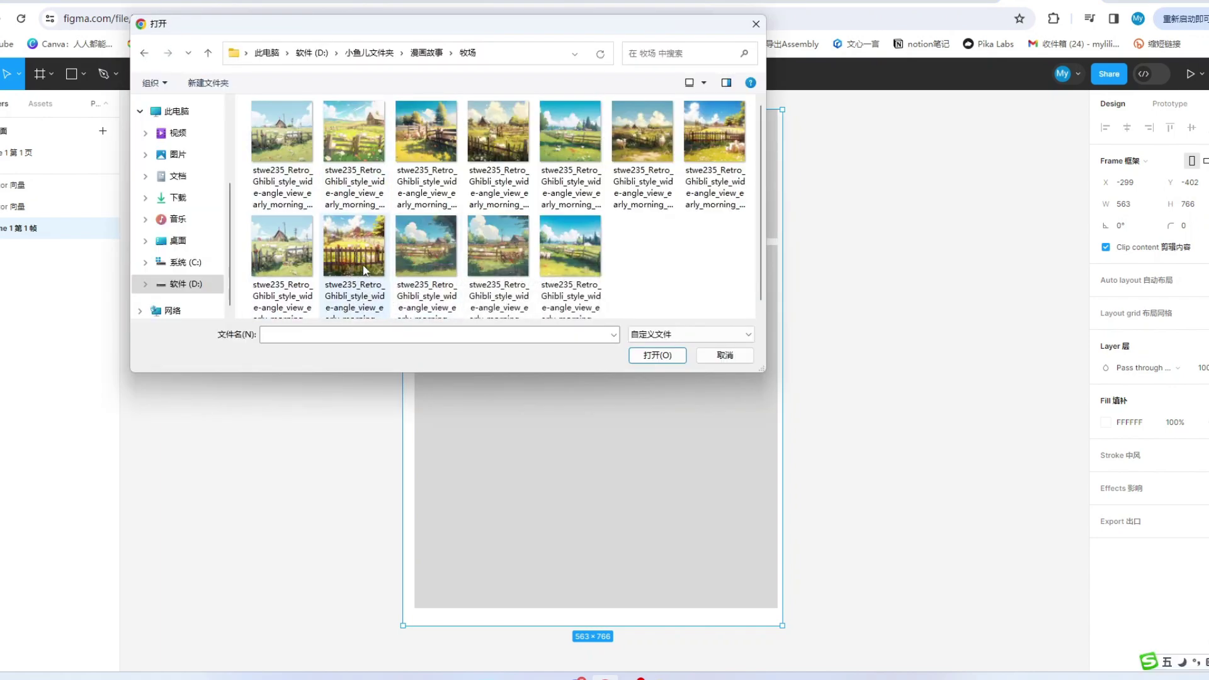
double_click(295, 148)
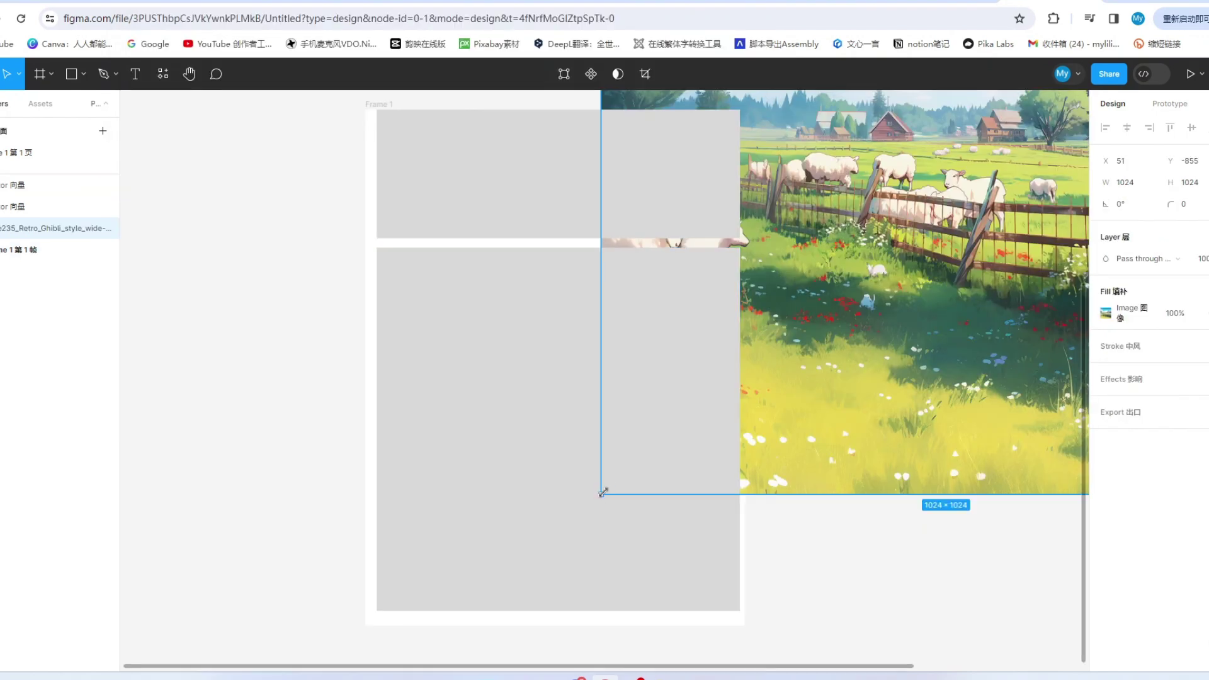
drag(602, 492, 859, 367)
drag(1066, 284, 755, 208)
Step: Mask the pasture image with the upper panel shape and adjust the image's crop inside the mask
drag(286, 186, 418, 231)
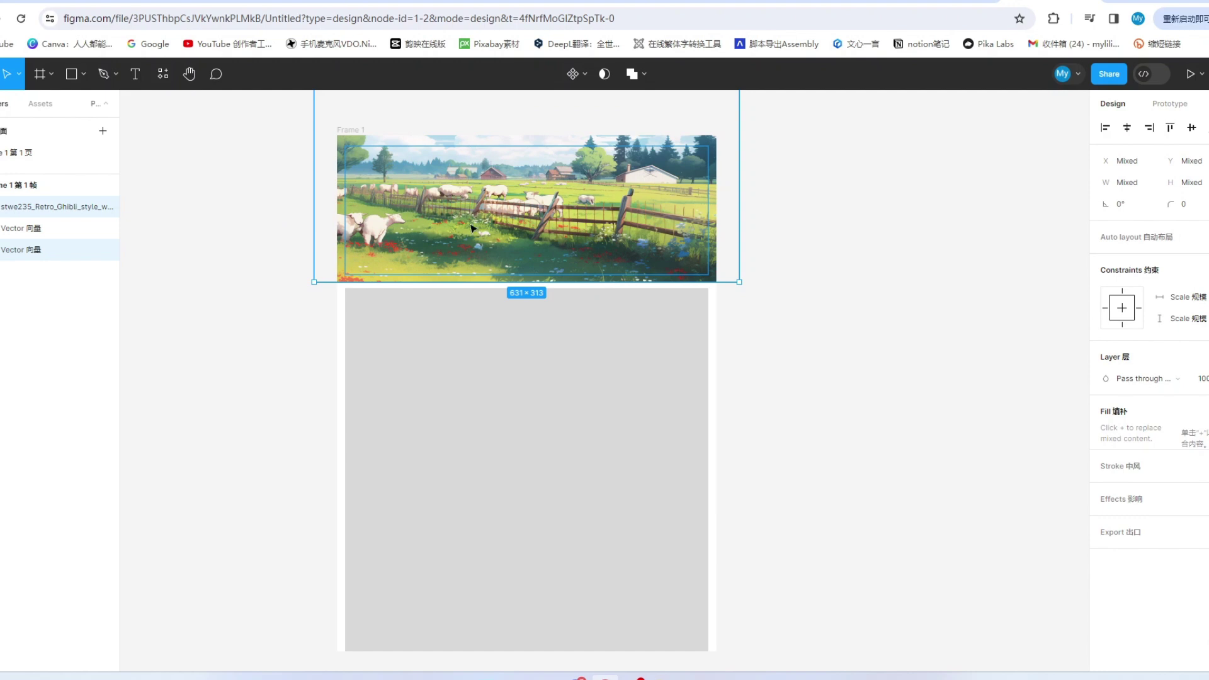
click(606, 74)
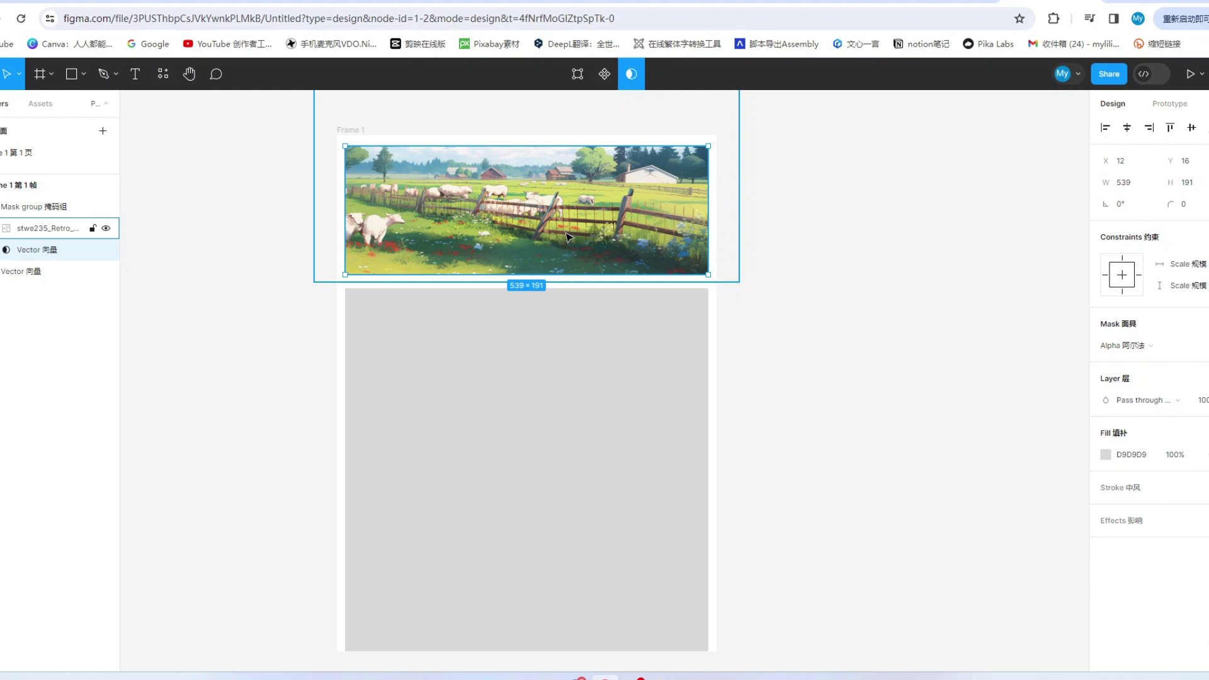
double_click(584, 230)
right_click(573, 192)
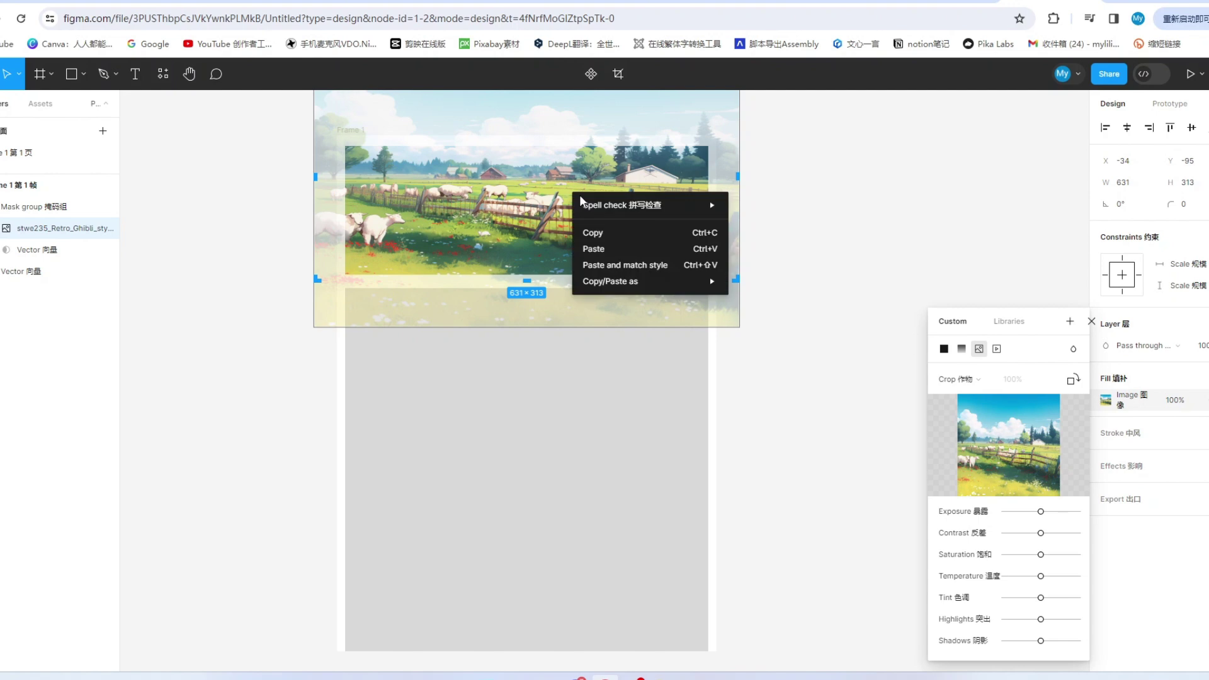
mouse_move(629, 211)
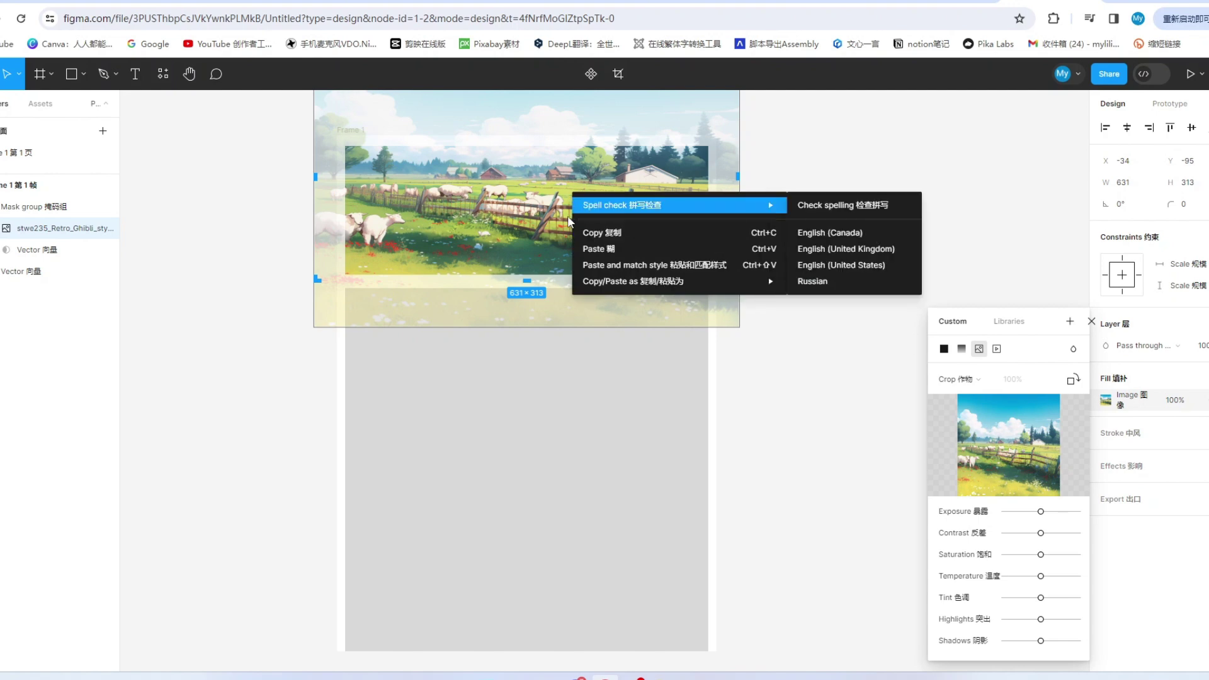
click(654, 326)
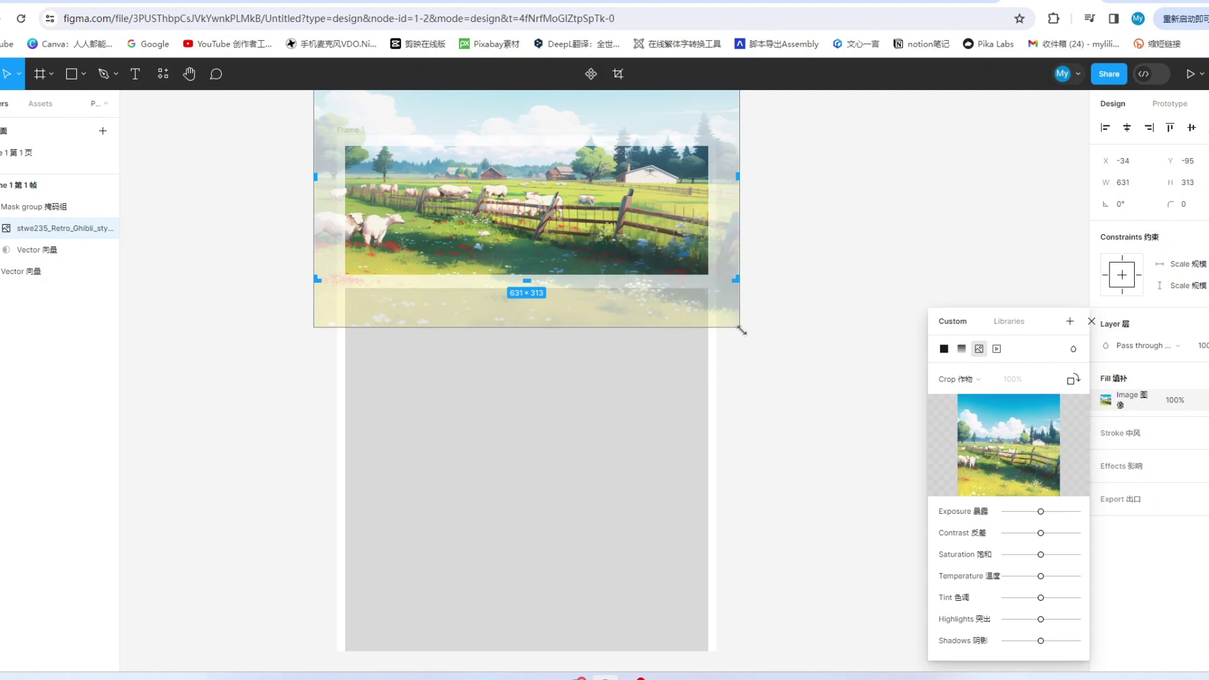
mouse_move(741, 328)
mouse_down()
mouse_move(710, 251)
mouse_move(685, 289)
mouse_move(757, 308)
mouse_move(769, 343)
mouse_move(831, 342)
mouse_move(734, 332)
mouse_up()
key(Return)
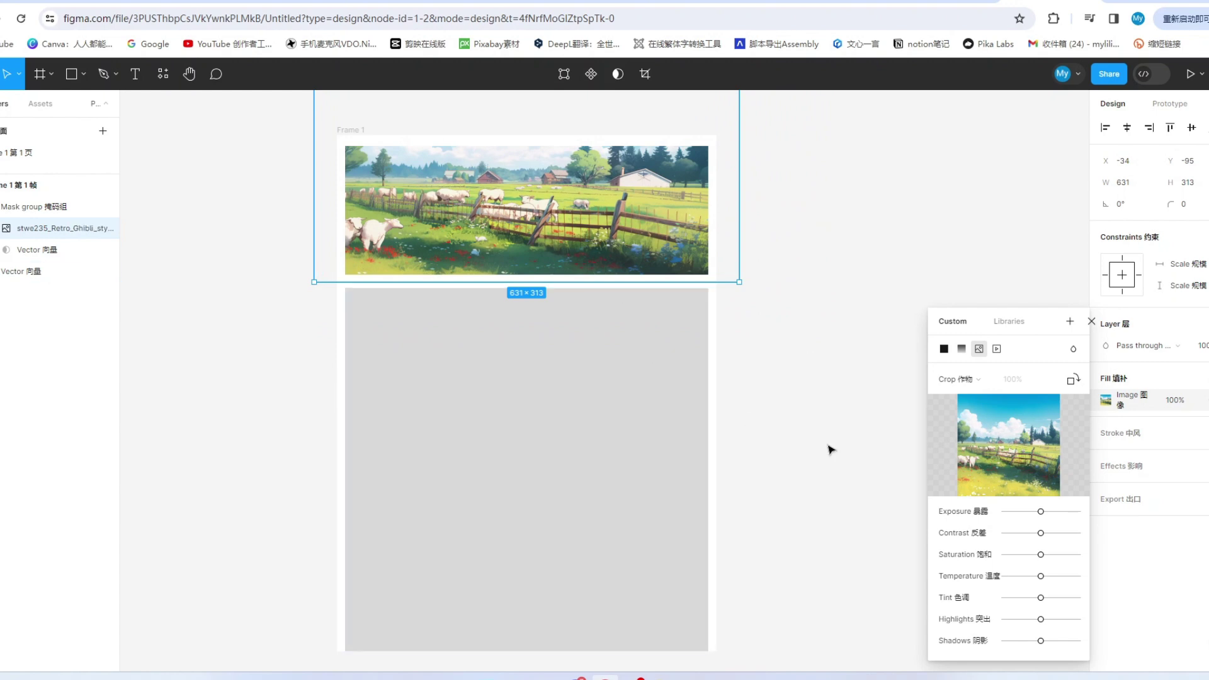
Step: Place the image of the girl in the red dress at about 596 × 596 over the lower panel and mask it with that panel
key(ctrl+v)
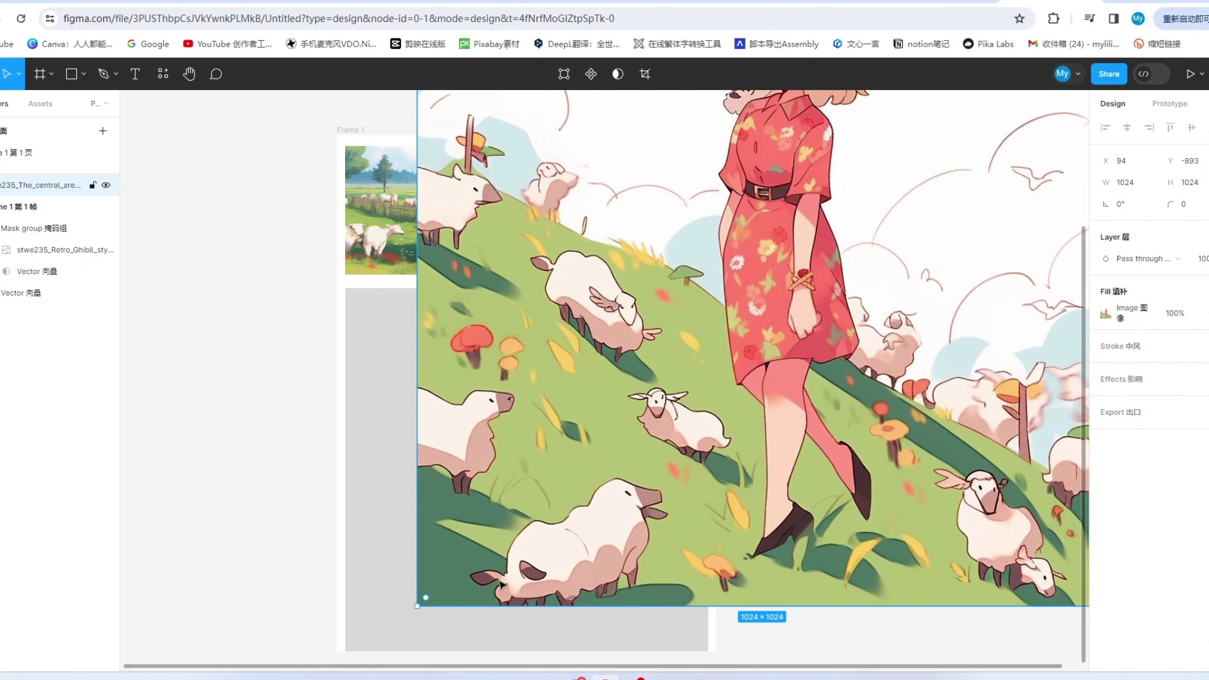
drag(888, 606, 899, 351)
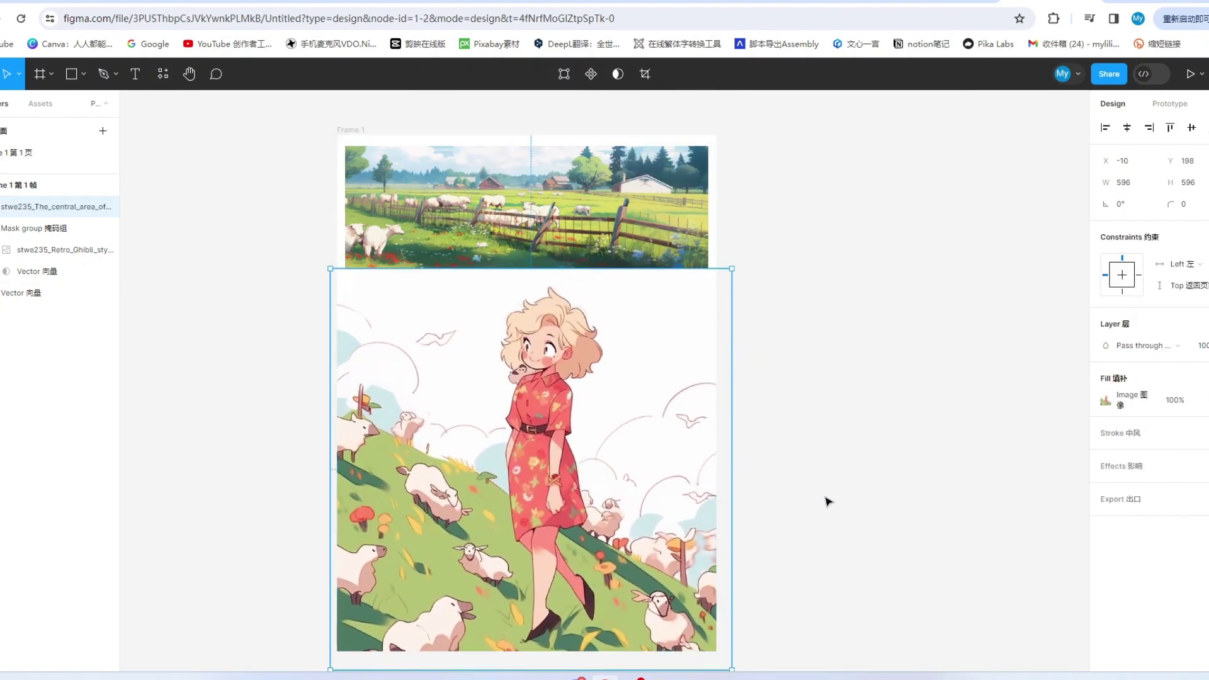
drag(253, 467, 464, 497)
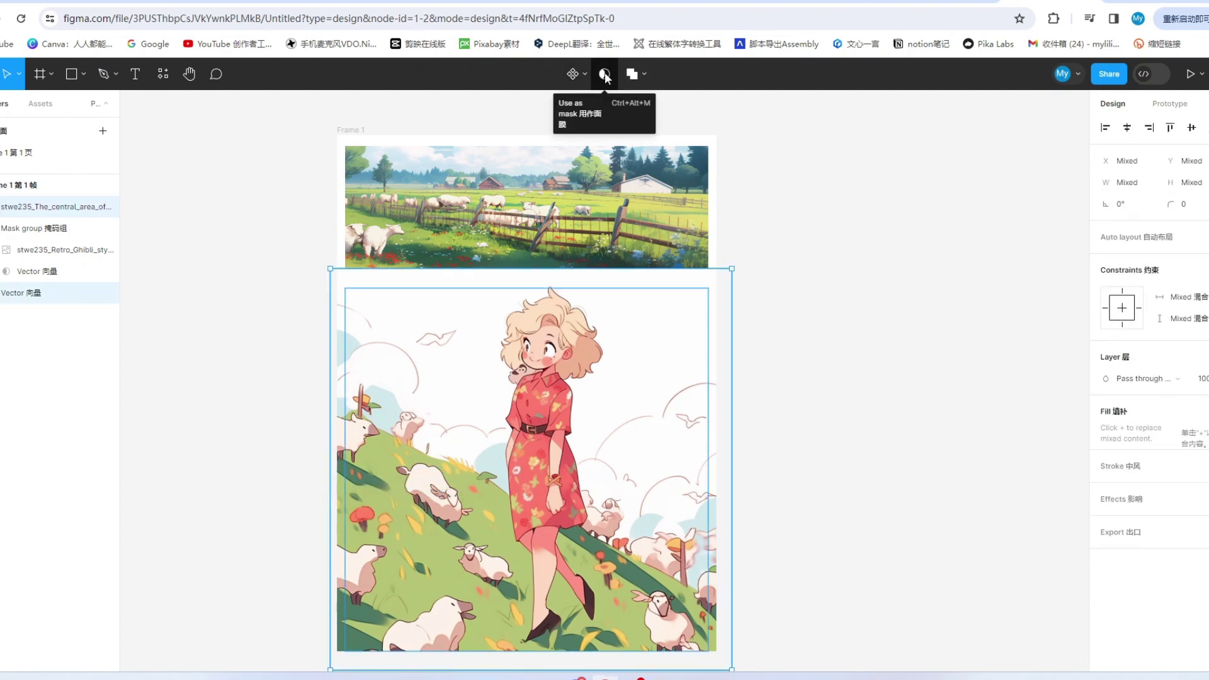
click(605, 76)
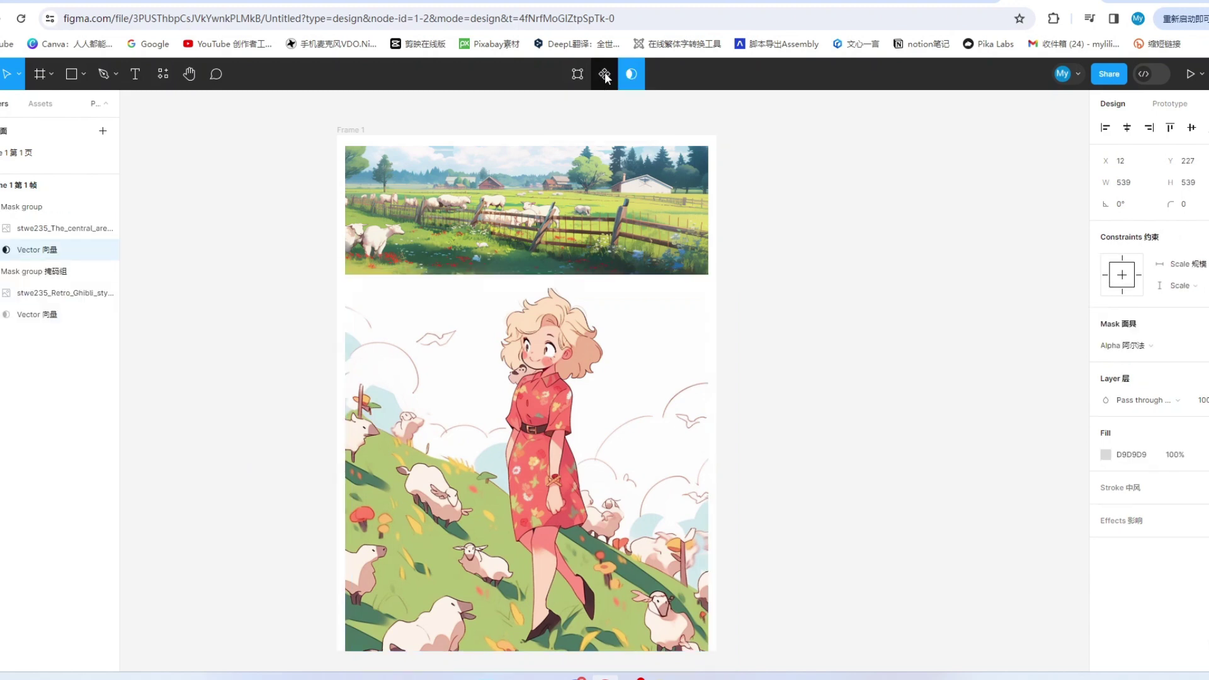
Step: Resize the masked image of the girl in the lower panel to about 573 × 568
click(533, 461)
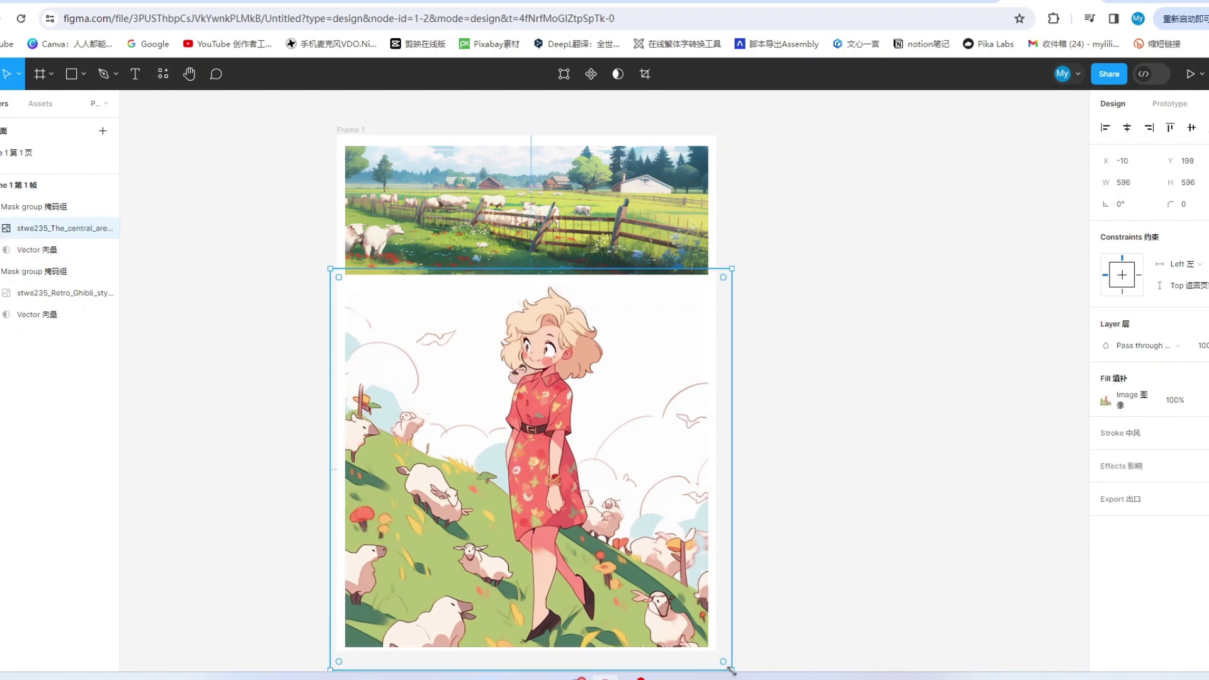
drag(730, 671, 718, 625)
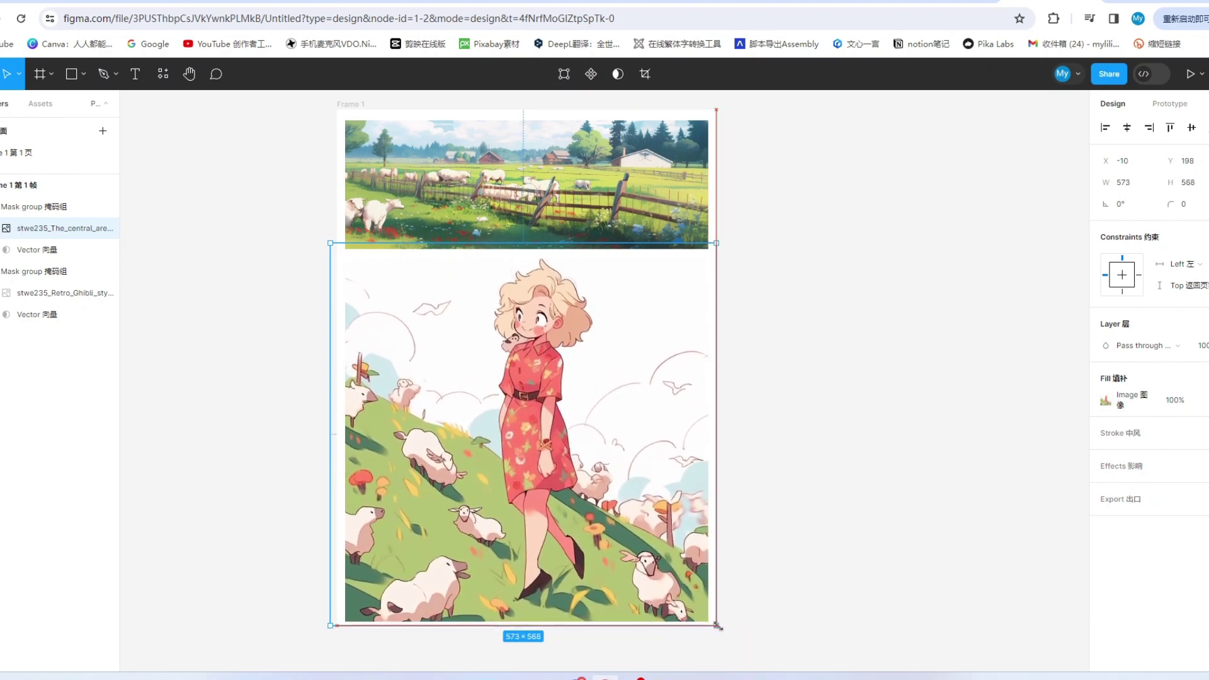
key(Escape)
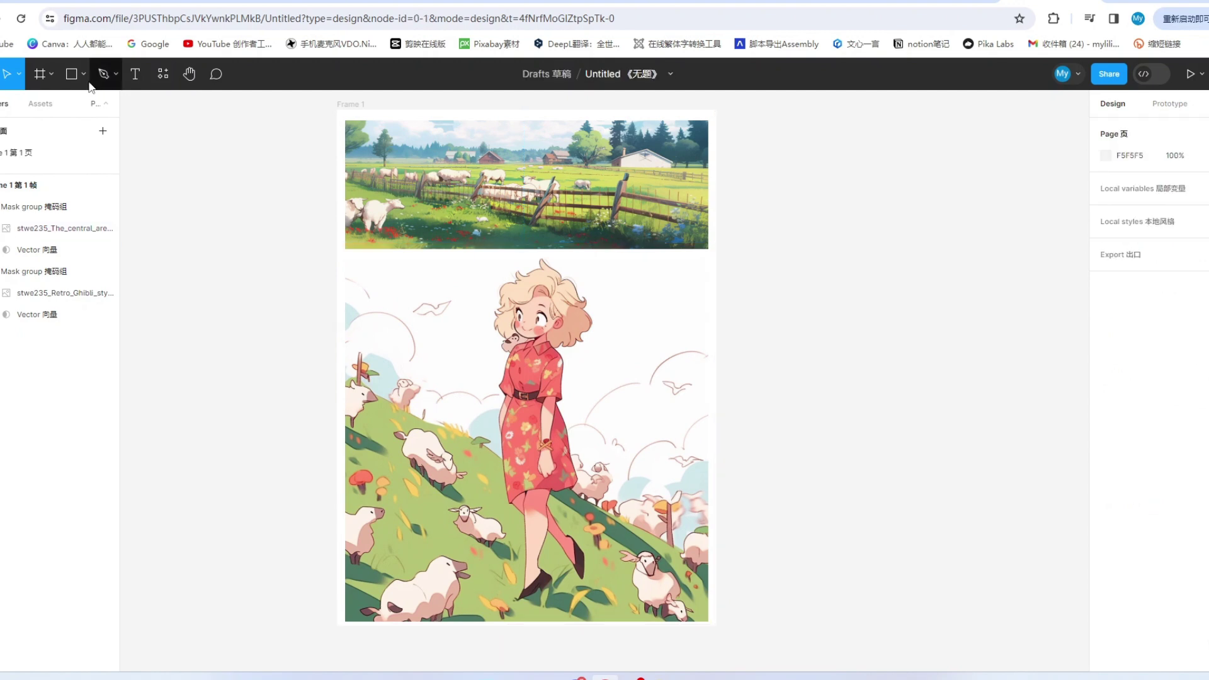
Step: Draw a rectangle about 72 × 158 between the two panels near the page's right edge and give it a 1D1313 stroke
click(84, 75)
click(97, 105)
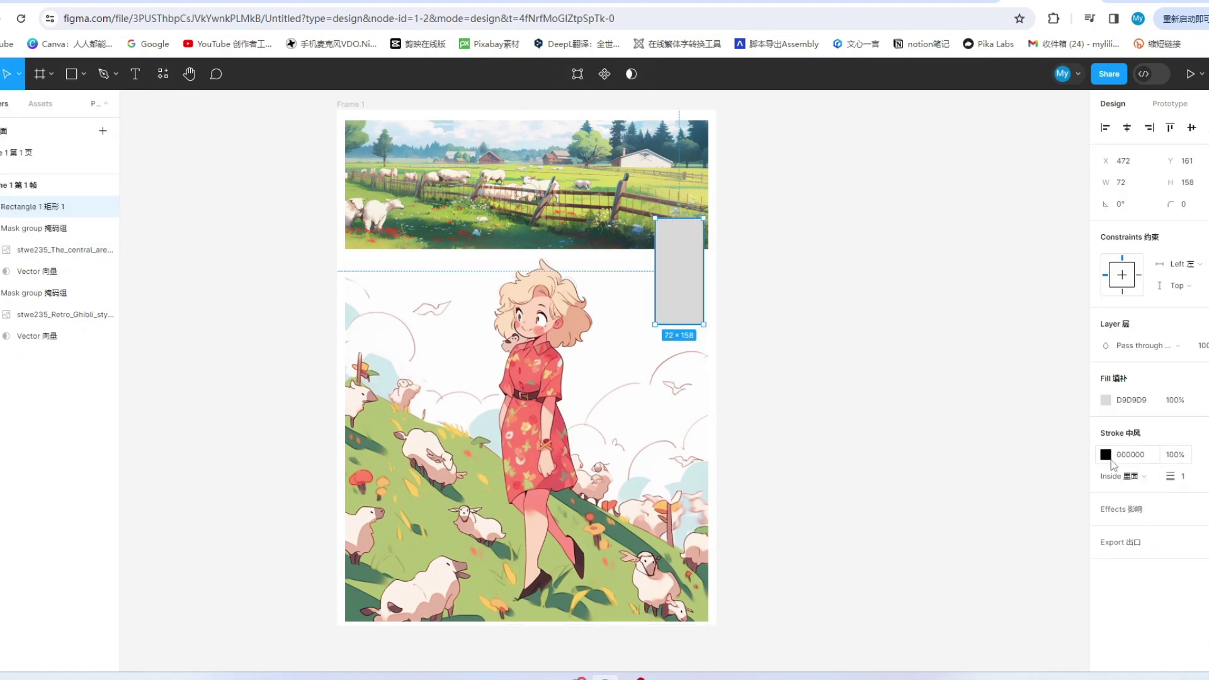
click(1108, 457)
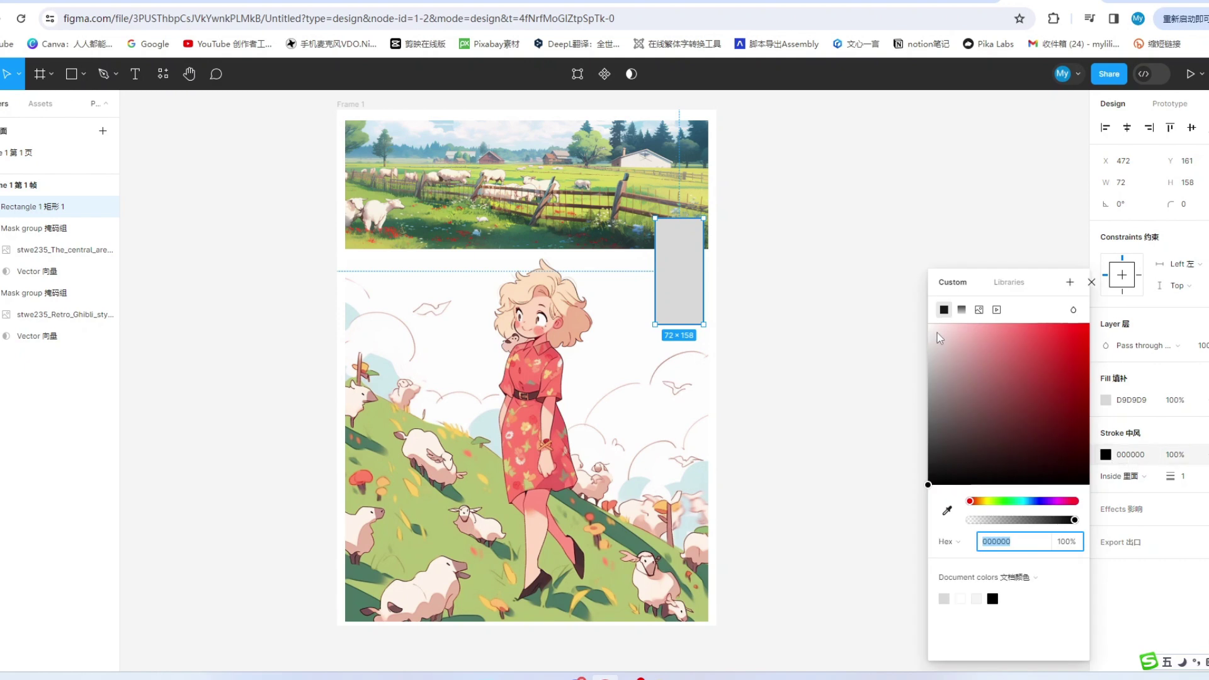
drag(939, 338, 1080, 336)
drag(997, 345, 980, 468)
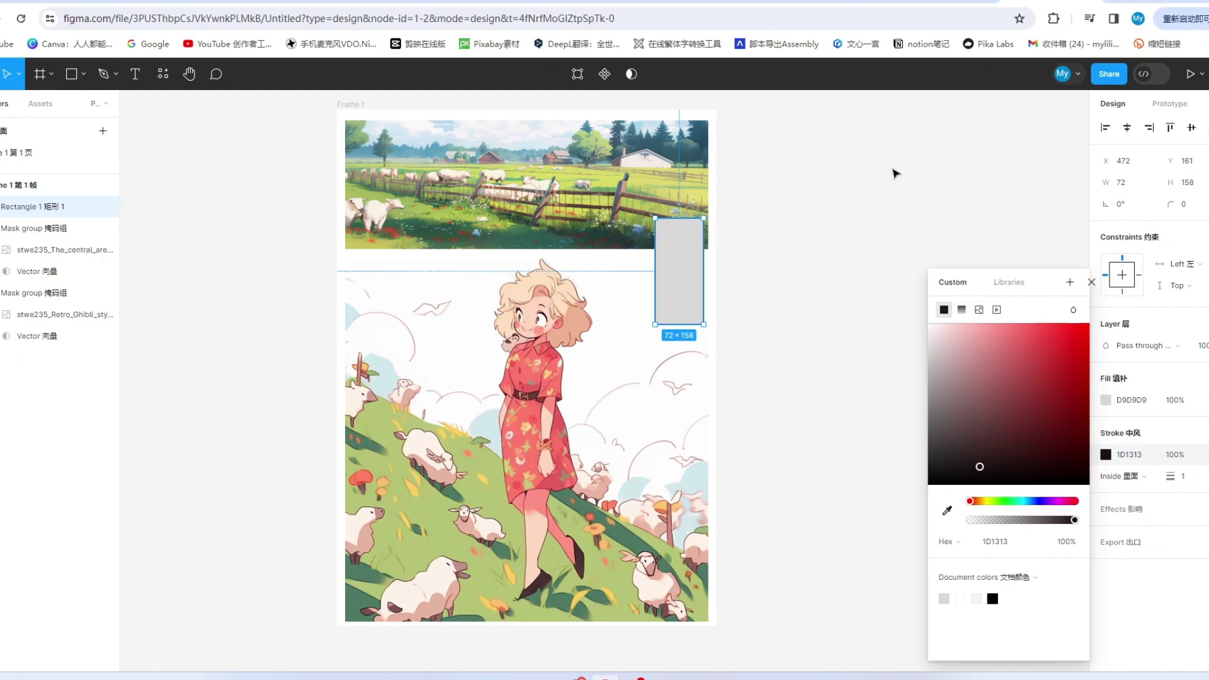
click(894, 178)
double_click(689, 256)
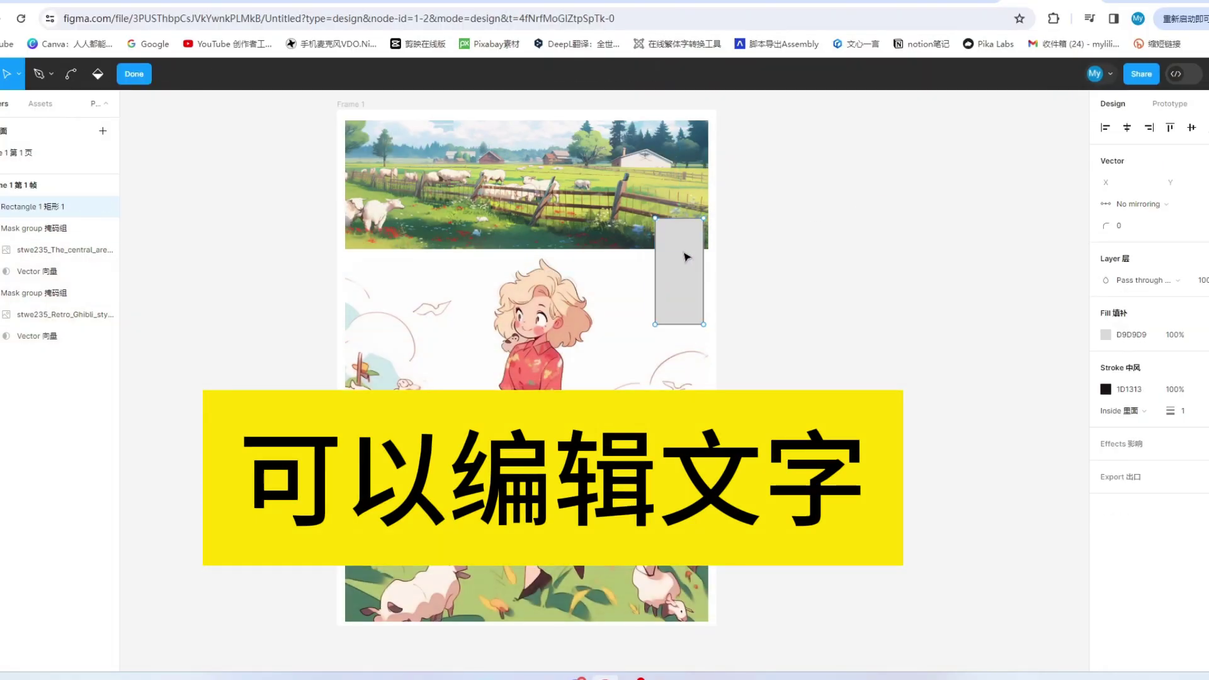
Step: Export the comic page frame as a JPG at 1x and view the exported image
scroll(358, 153, up, 2)
click(358, 153)
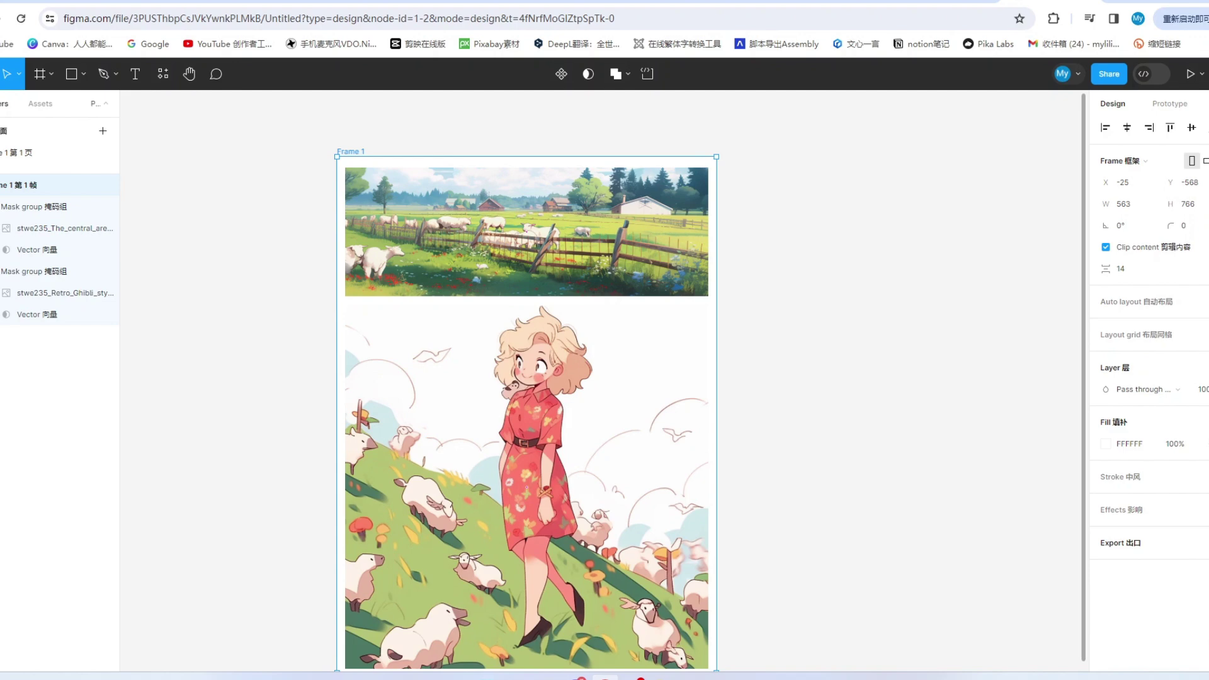
click(1200, 543)
click(1197, 585)
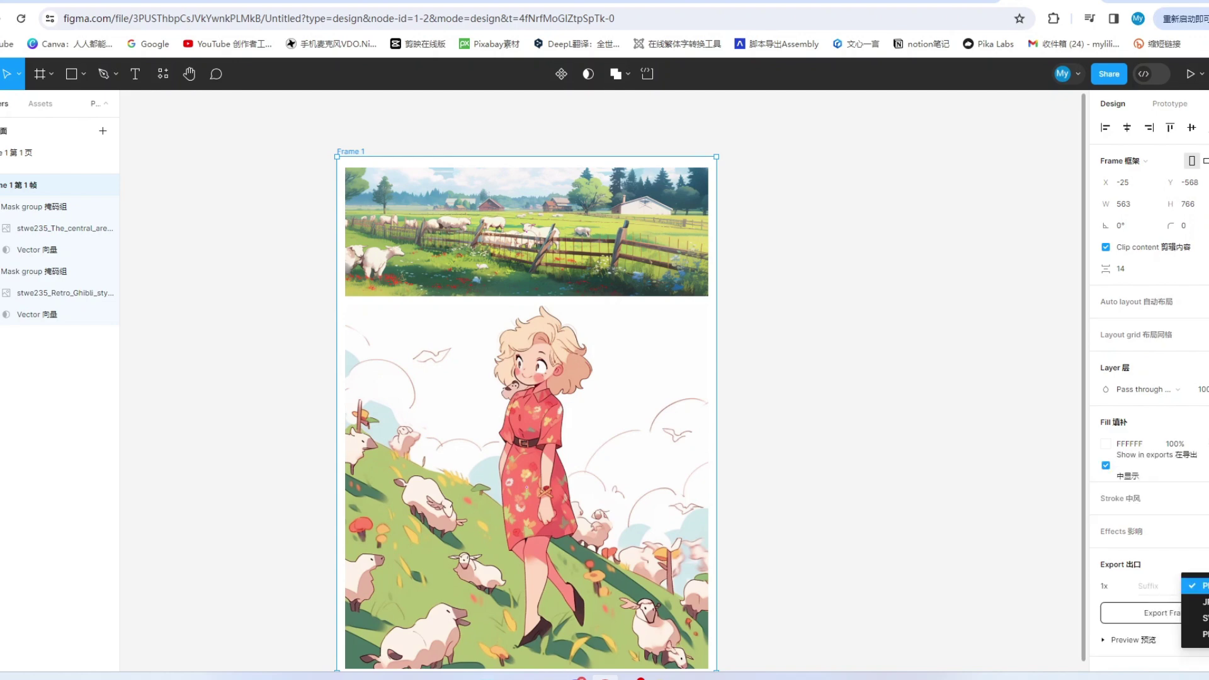
click(1201, 602)
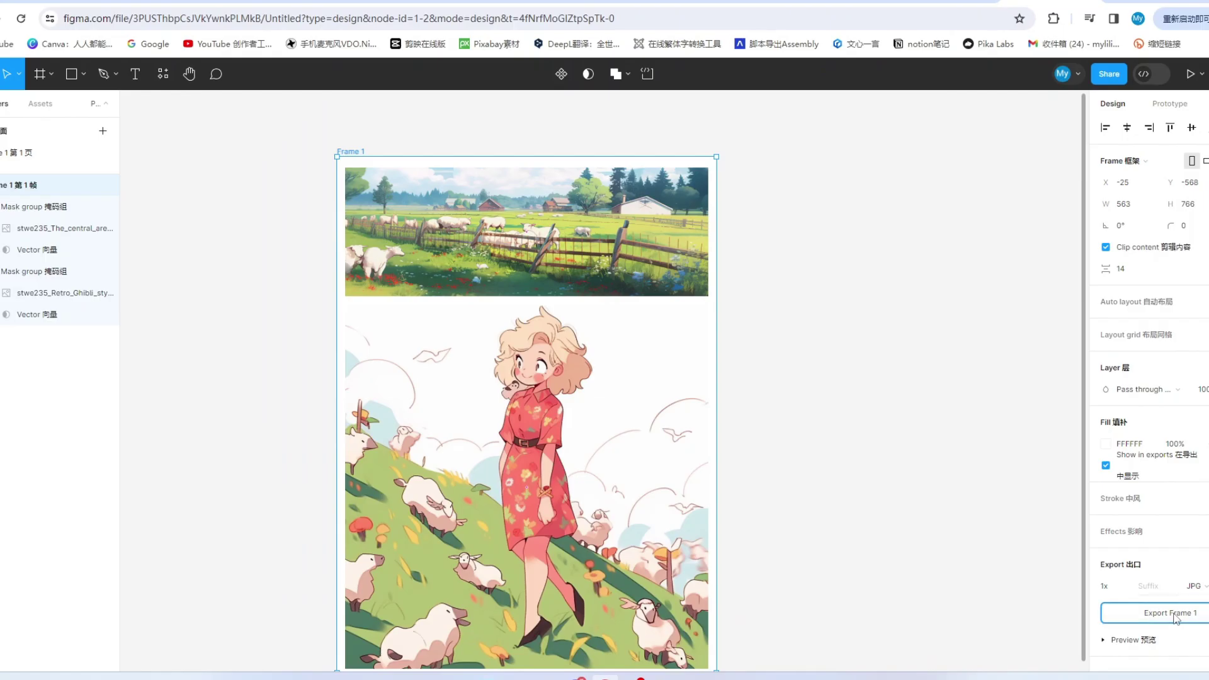
click(1168, 613)
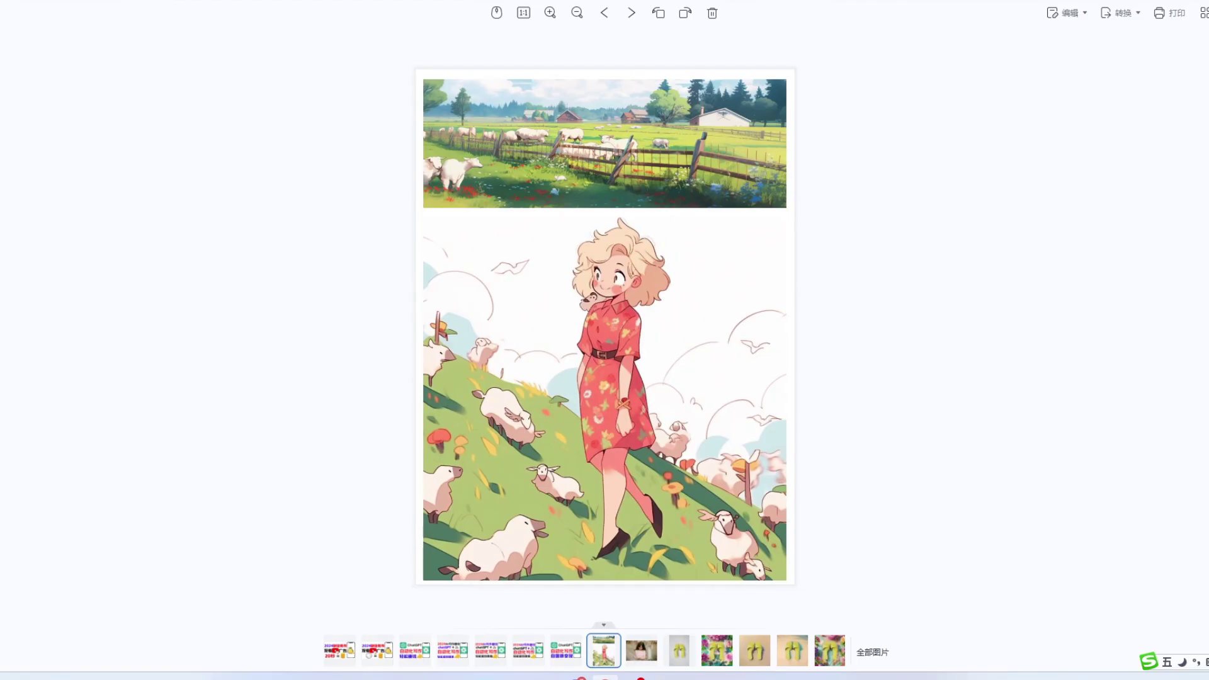
key(Escape)
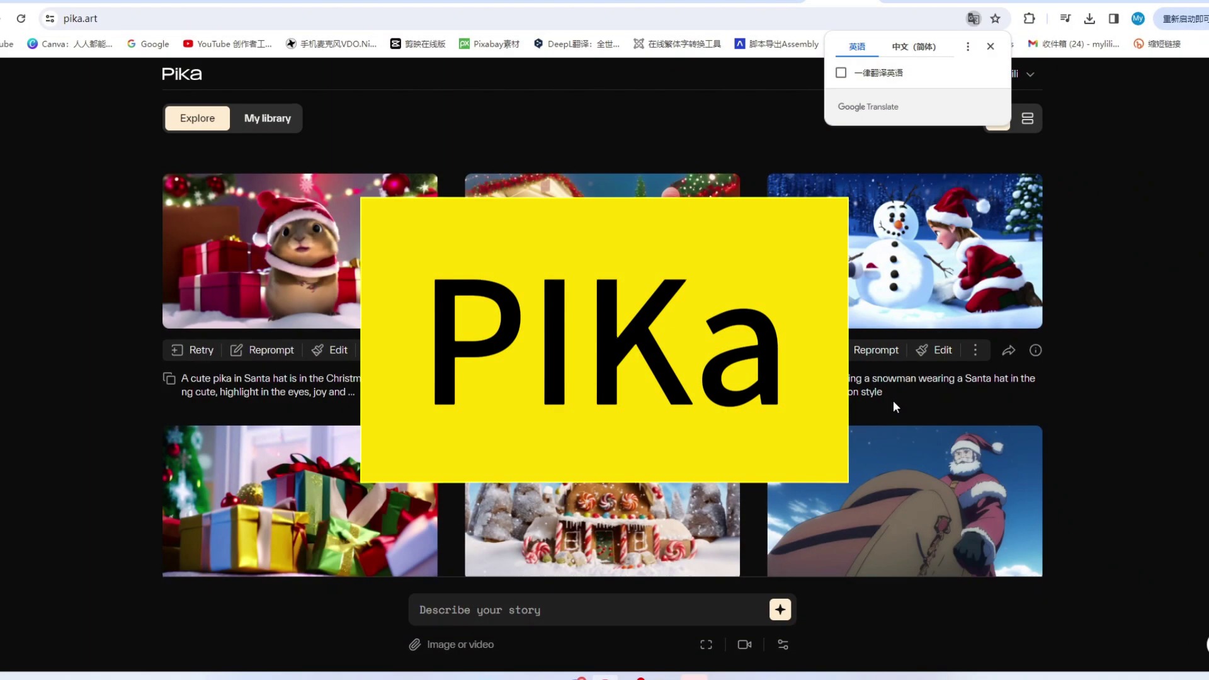
Step: In Pika, generate a video from the pasture image with the prompt "Sheep are grazing, the grass is blown by the wind"
mouse_move(605, 676)
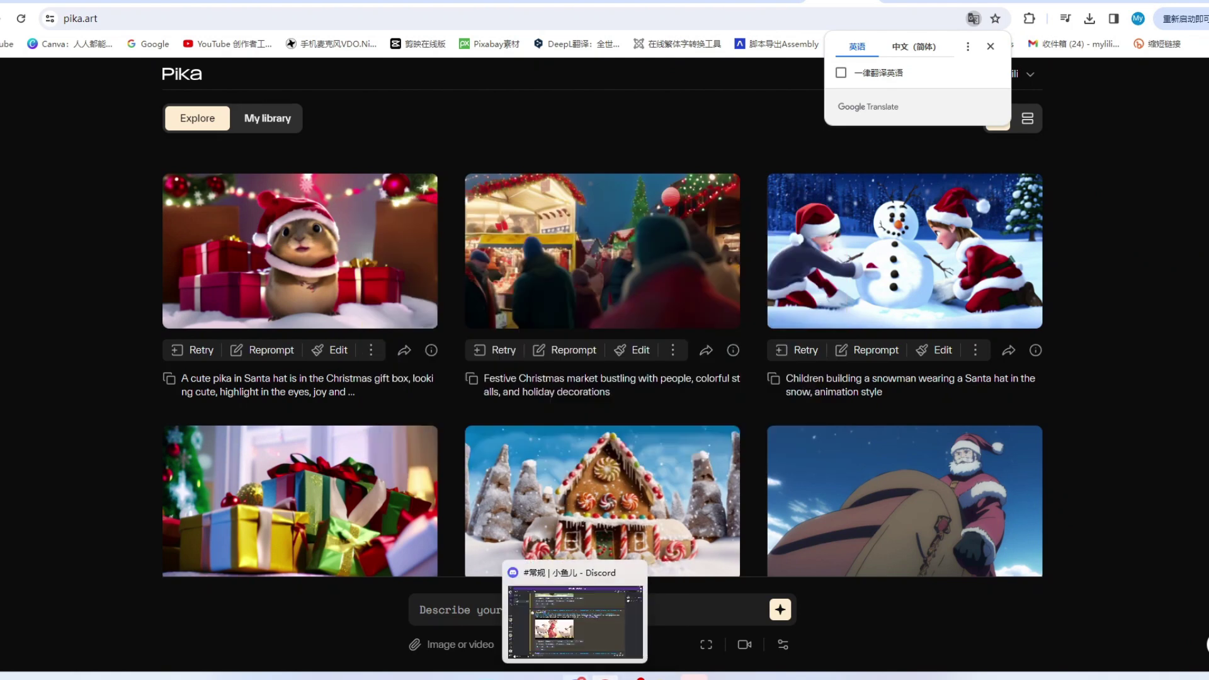
click(575, 621)
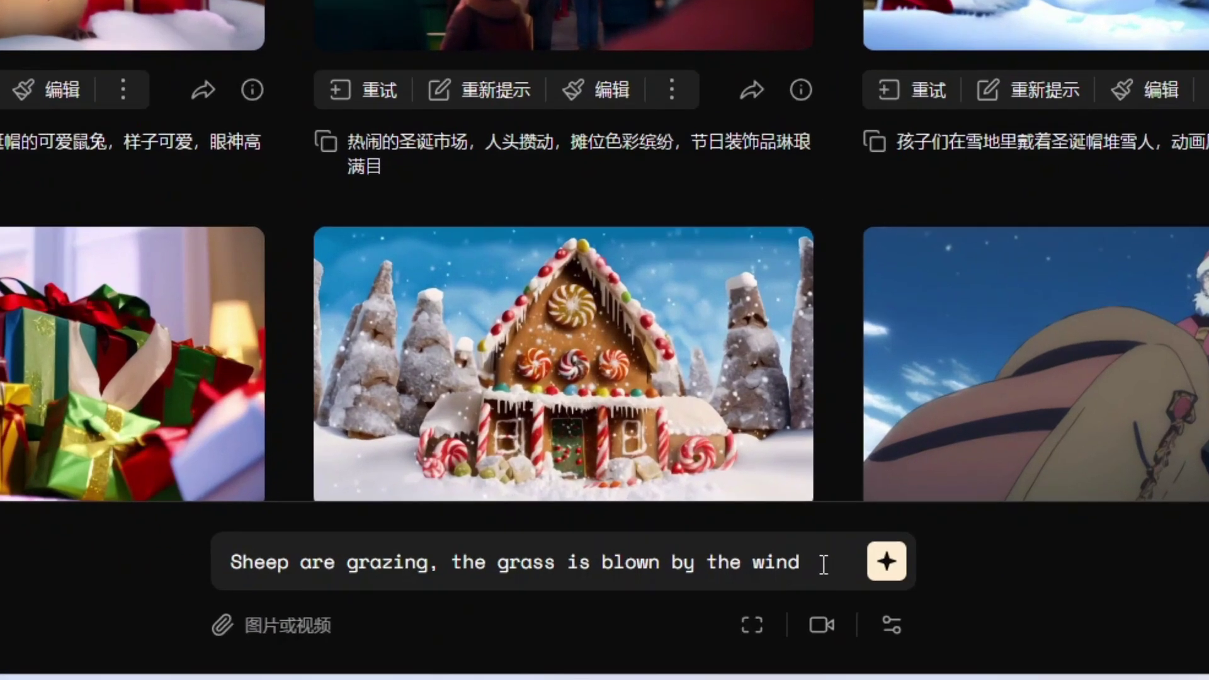
drag(740, 609, 384, 611)
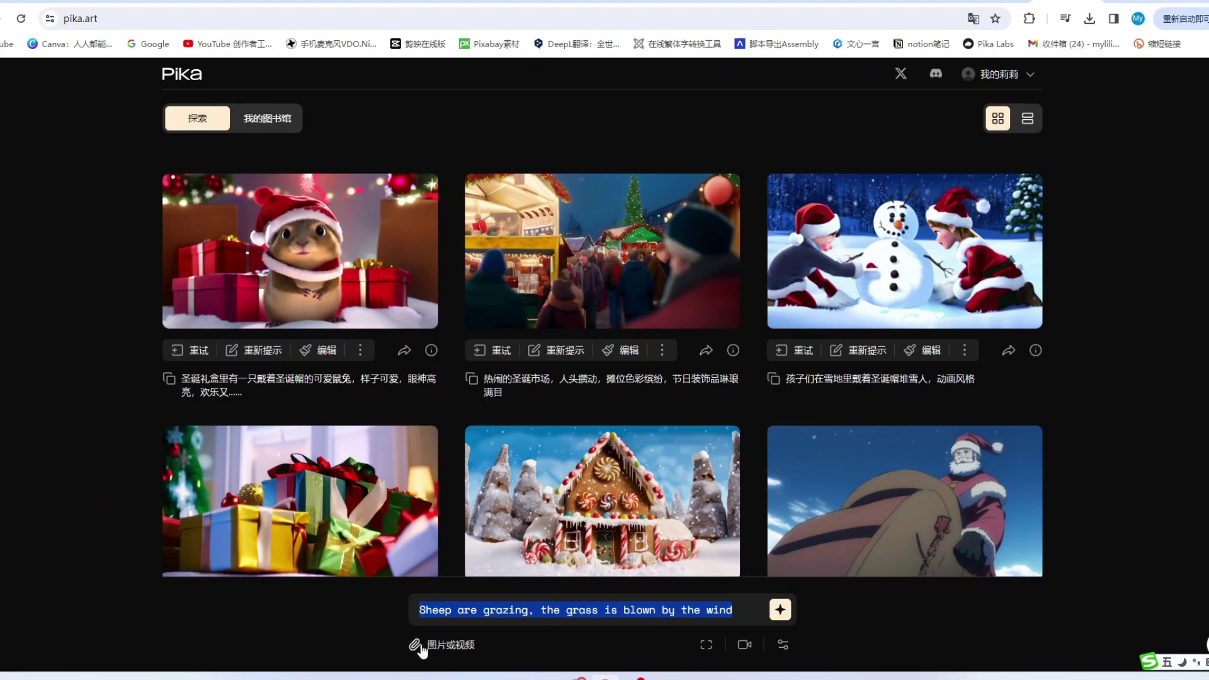
click(420, 646)
double_click(355, 154)
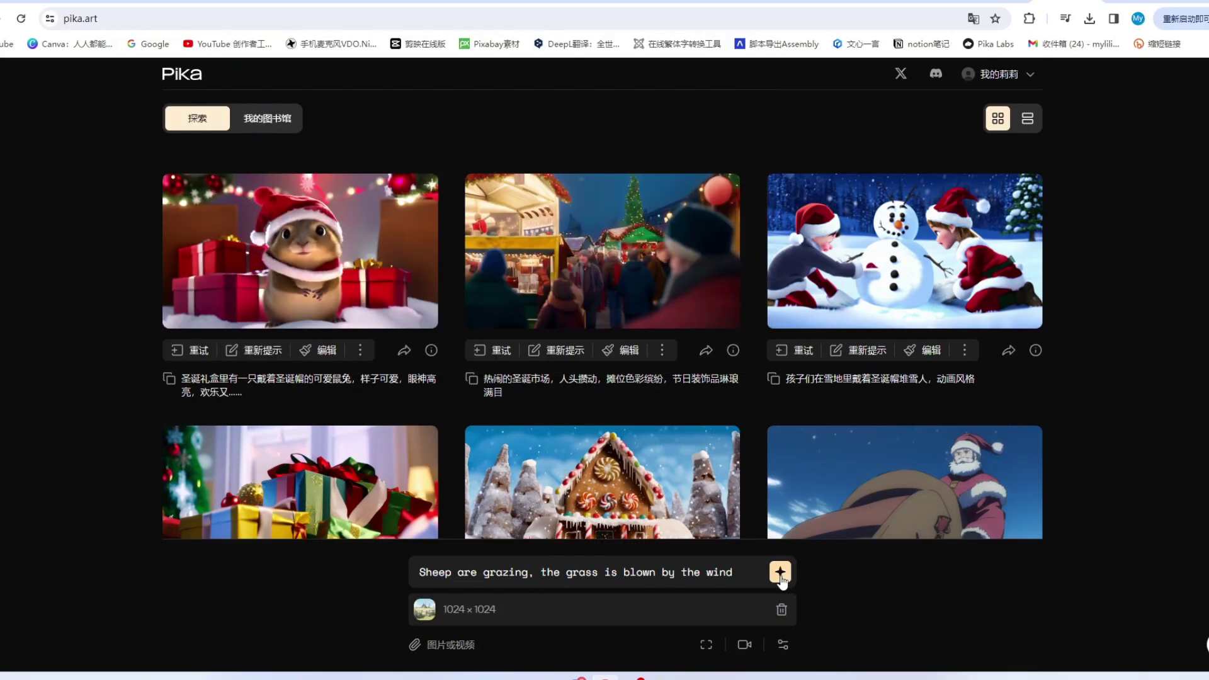
click(780, 573)
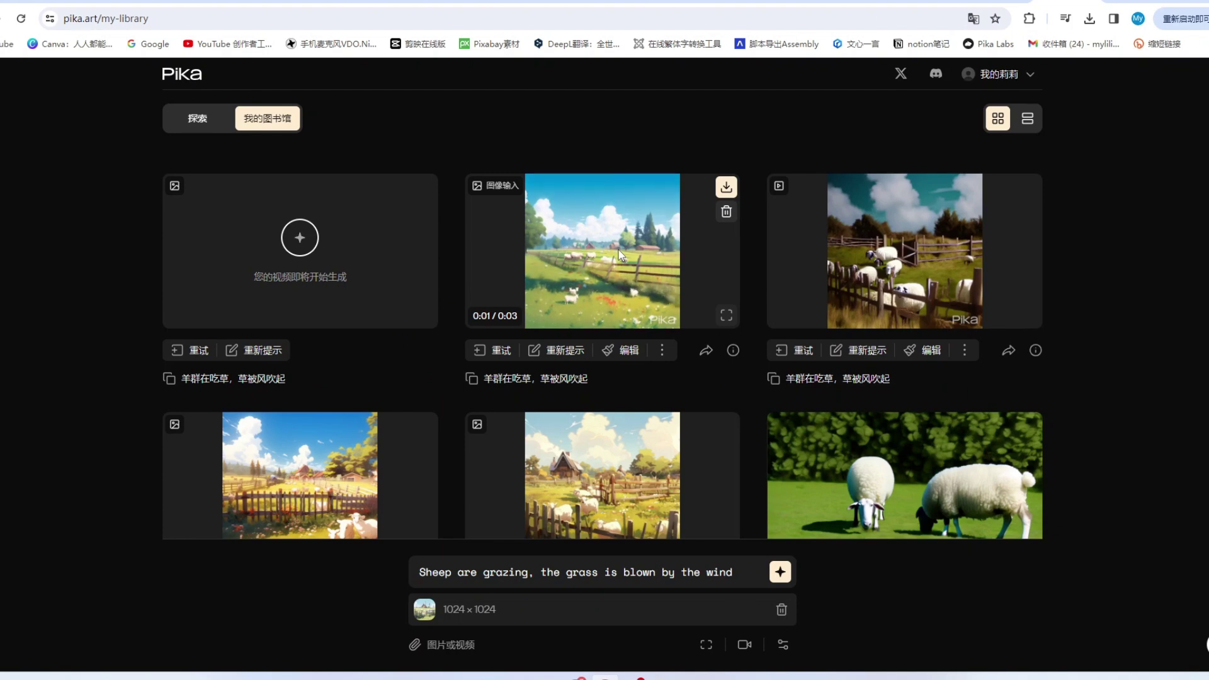
Step: View the realistic sheep video and the golden farmhouse pasture video from the library in enlarged view
triple_click(749, 572)
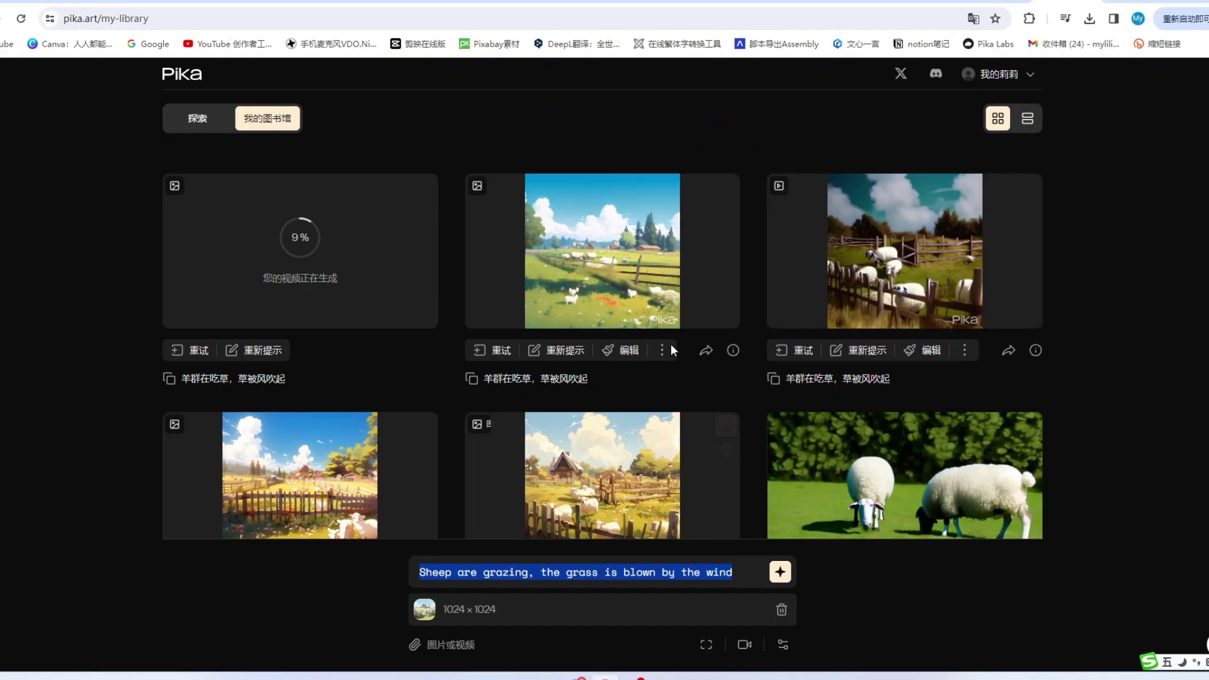
mouse_move(615, 276)
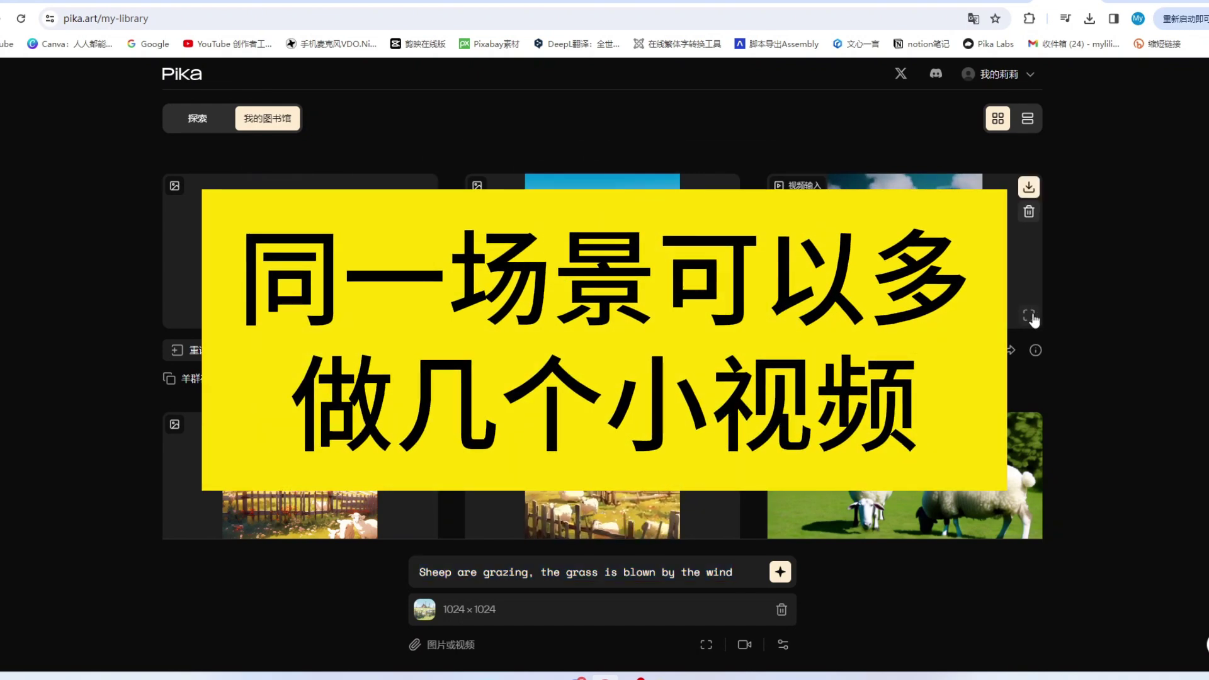
click(1029, 317)
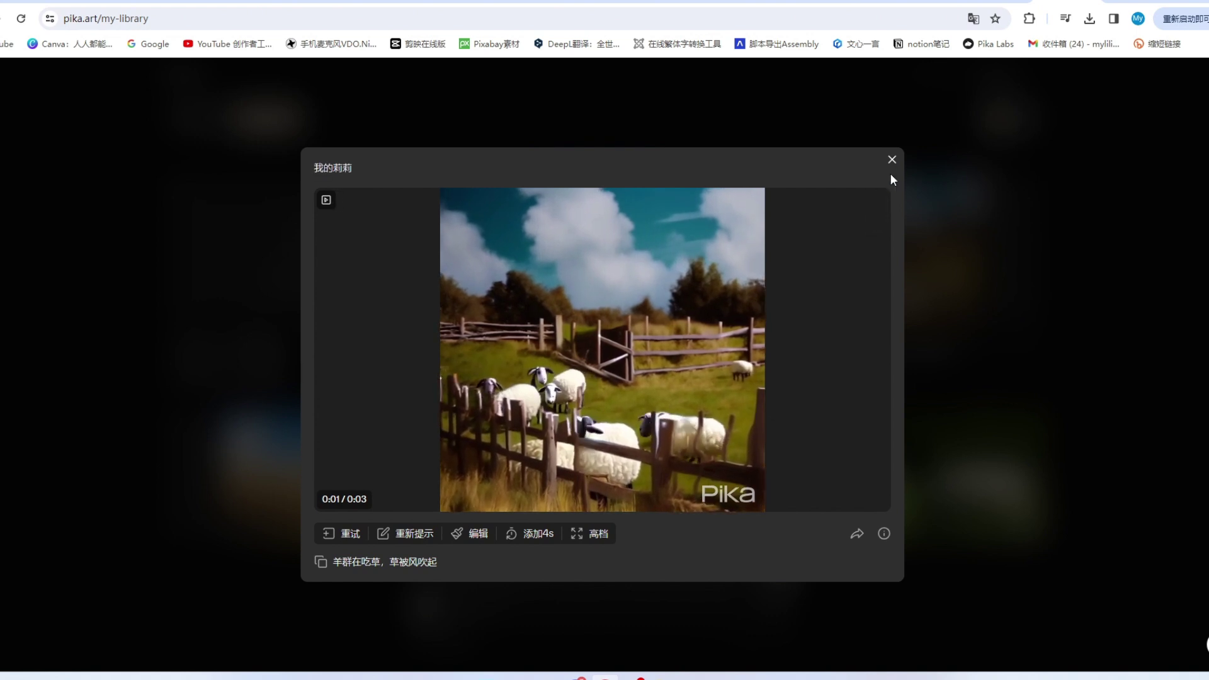
click(891, 159)
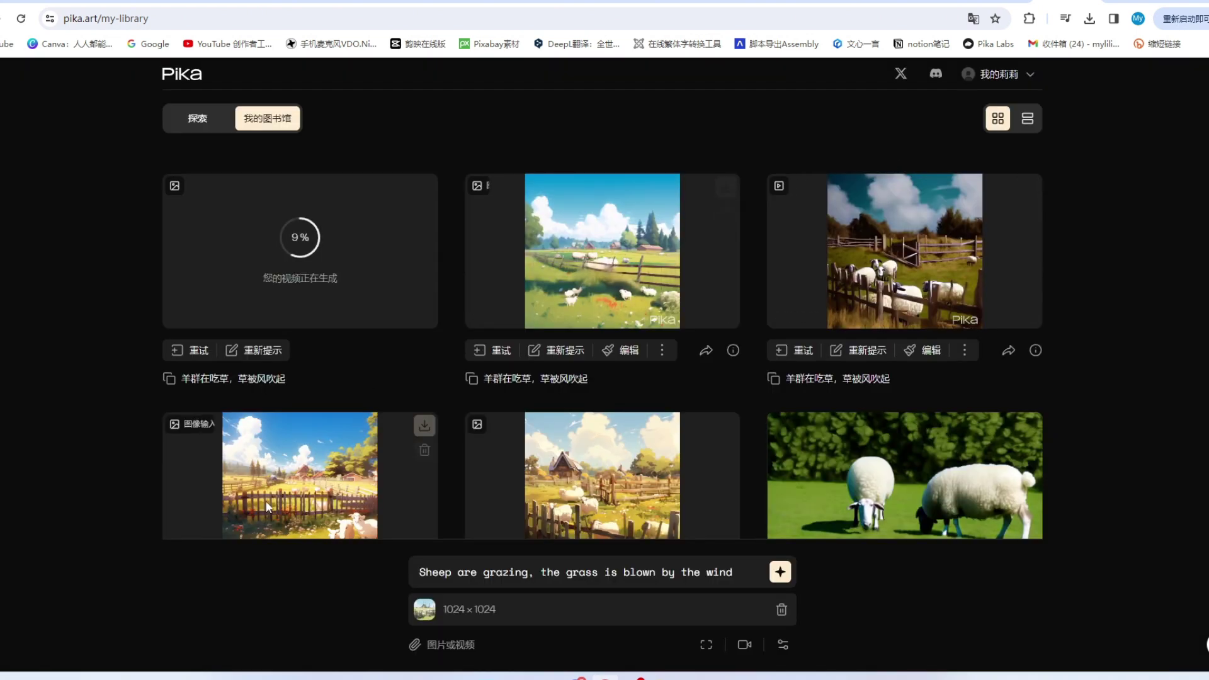
click(301, 492)
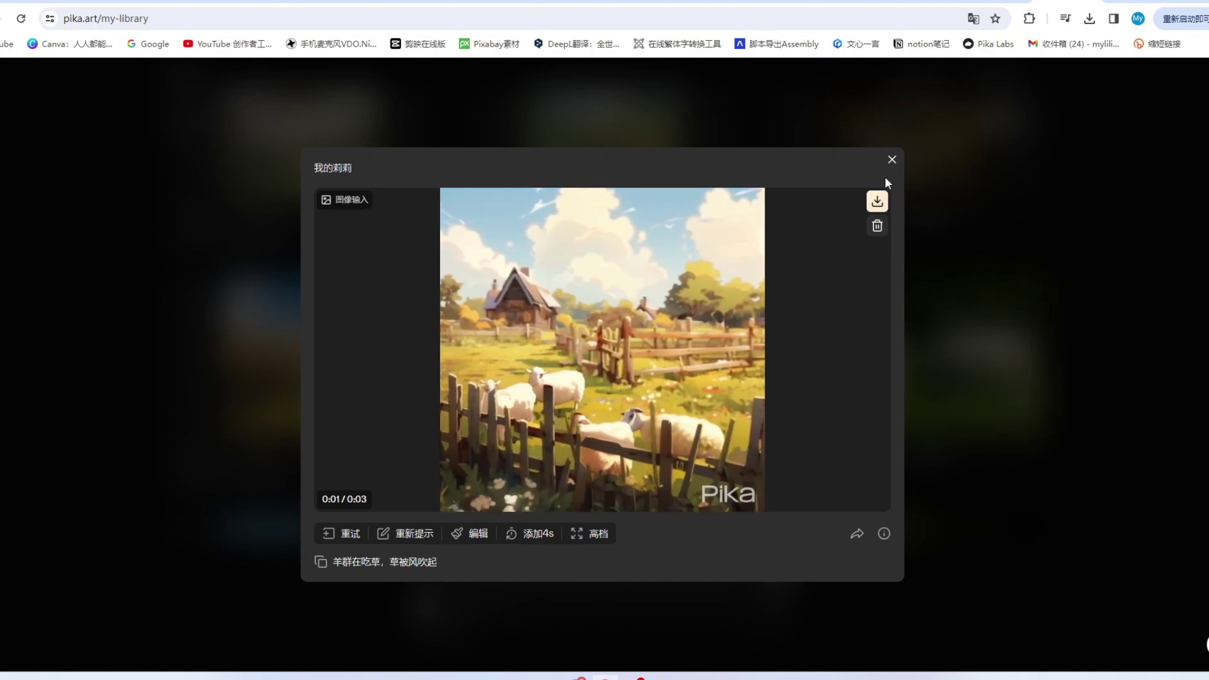
click(892, 159)
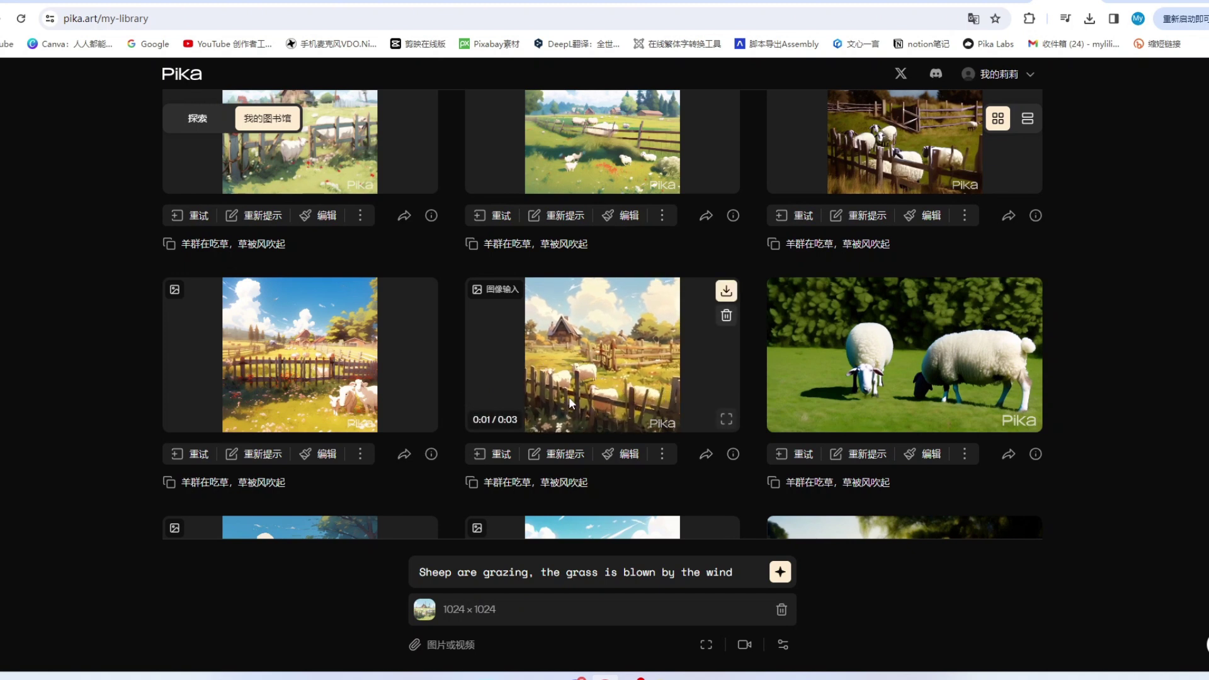
Step: Look over the library's pasture clips and view the newly generated video with the wooden house and broken fence enlarged
mouse_move(429, 400)
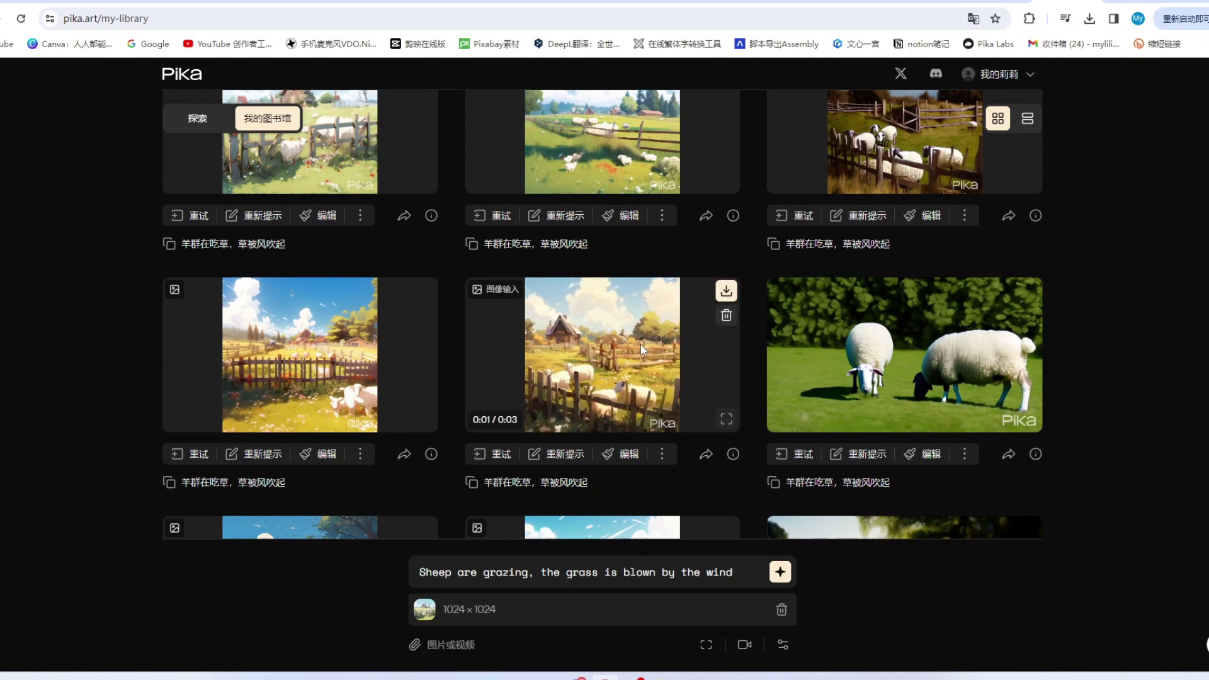
scroll(633, 320, up, 3)
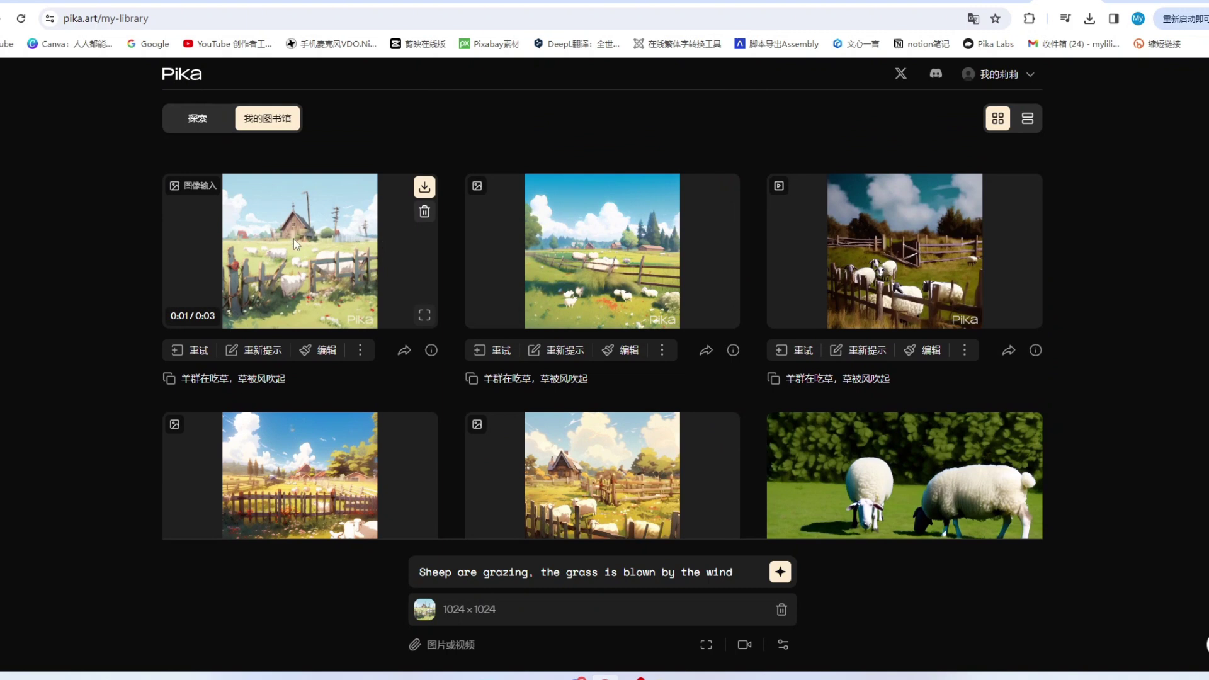
click(424, 315)
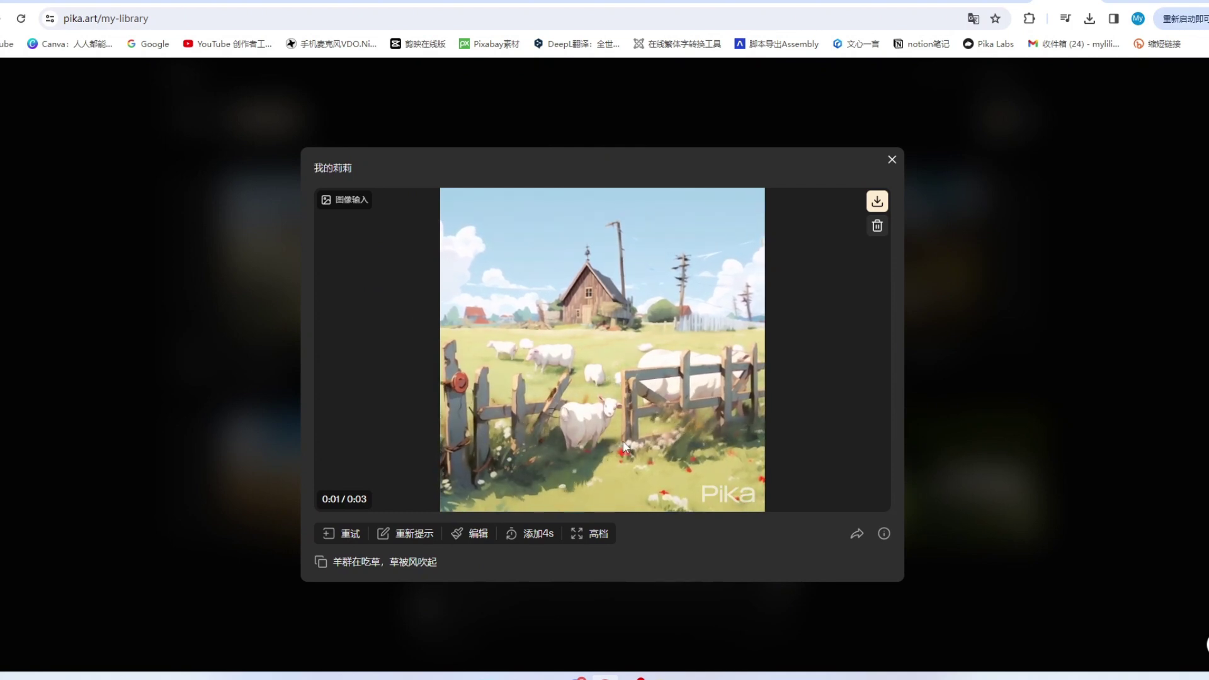
click(891, 159)
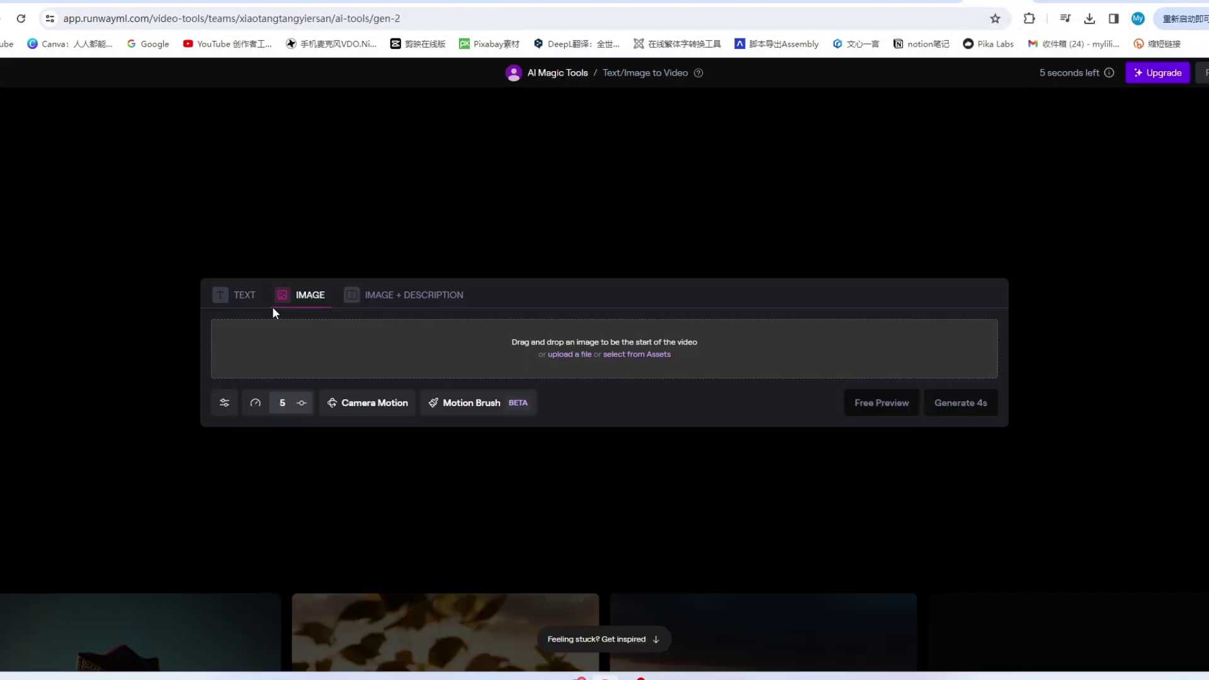
Step: In Runway Gen-2, generate a 4s video from the pasture image with the description "Sheep are grazing, the grass is blown by the wind"
click(353, 304)
click(240, 349)
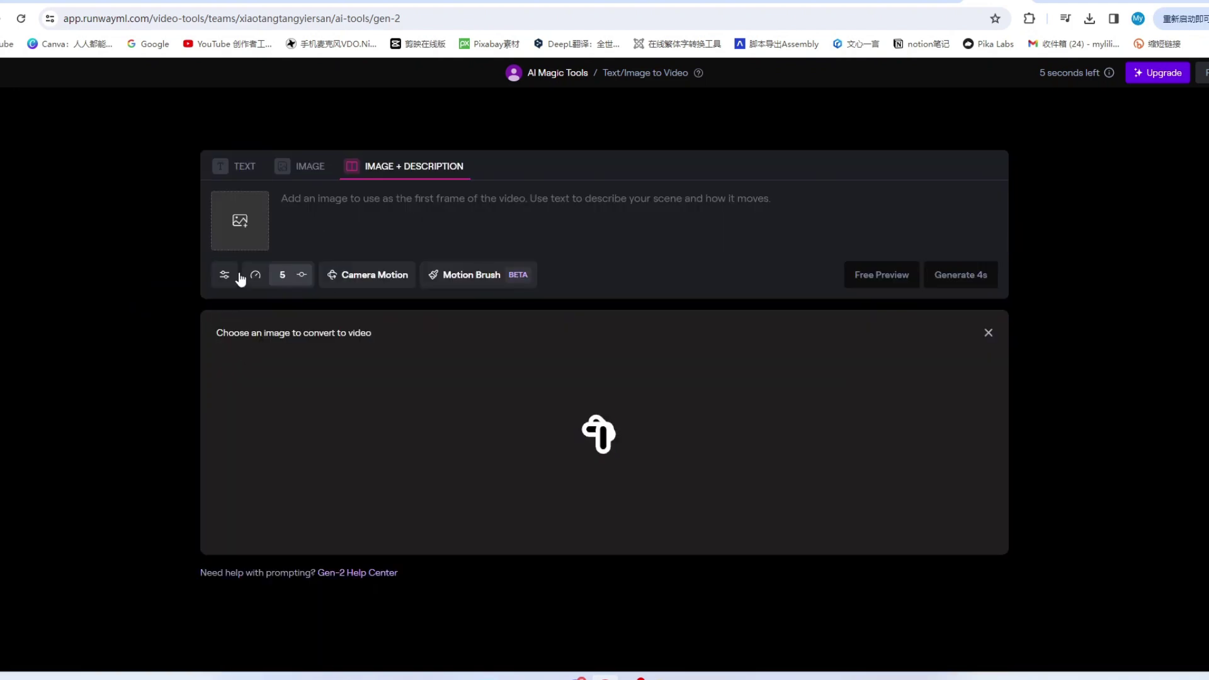
click(239, 228)
click(284, 136)
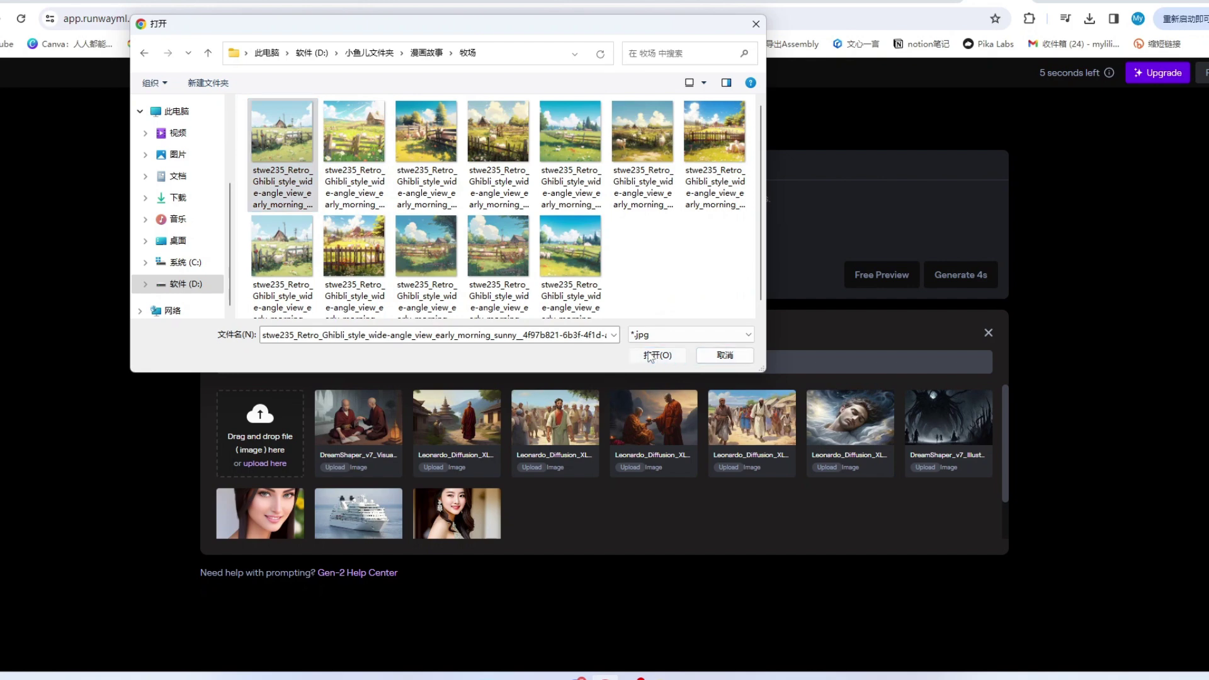
click(657, 355)
text(Sheep are grazing, the grass is blown by the wind)
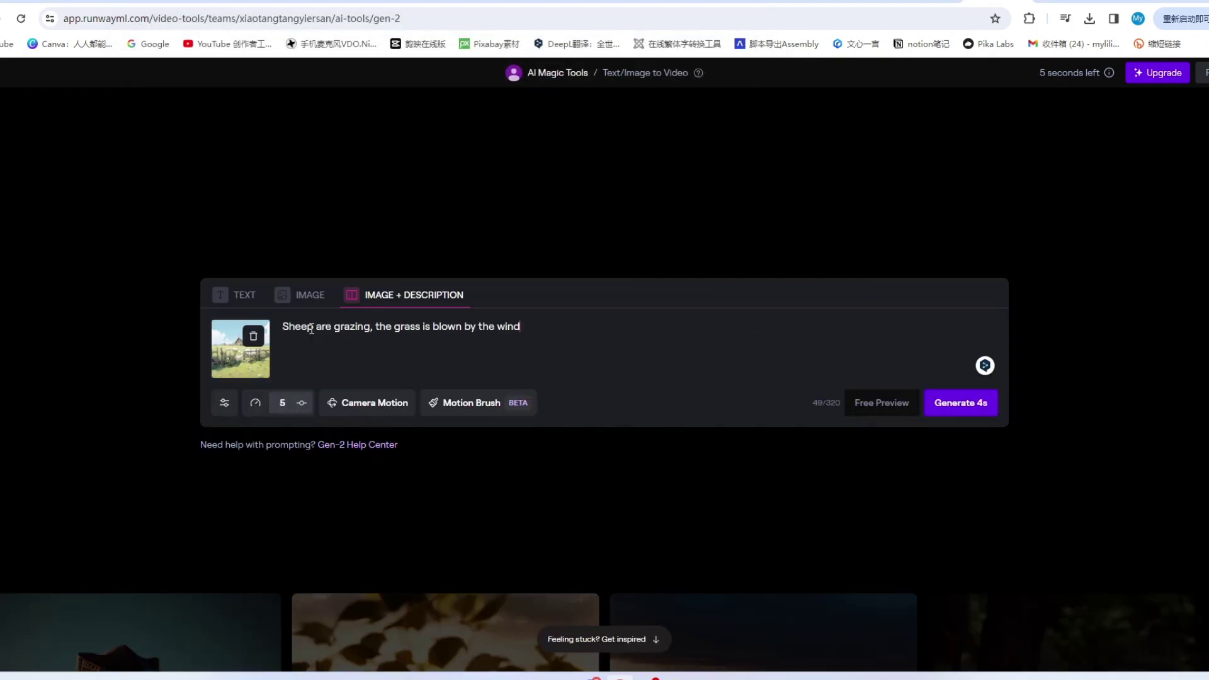
click(961, 407)
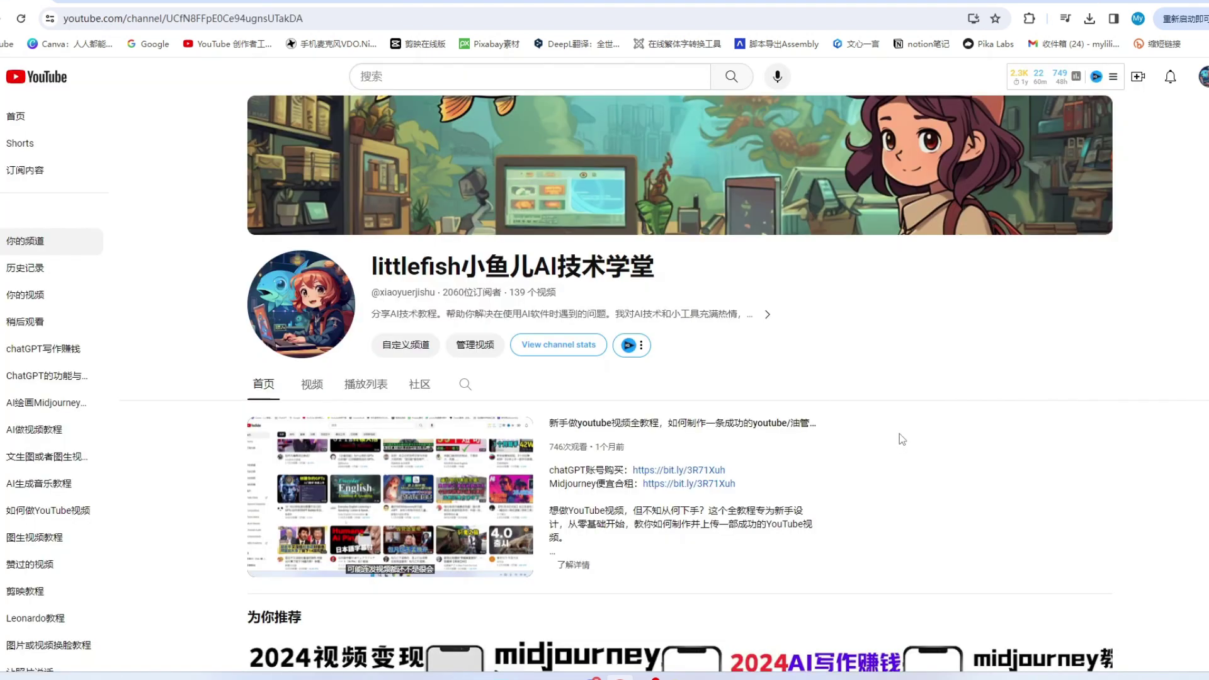
Step: Switch to the YouTube channel page and look through its name, recommended videos and recent tutorials
scroll(900, 439, down, 3)
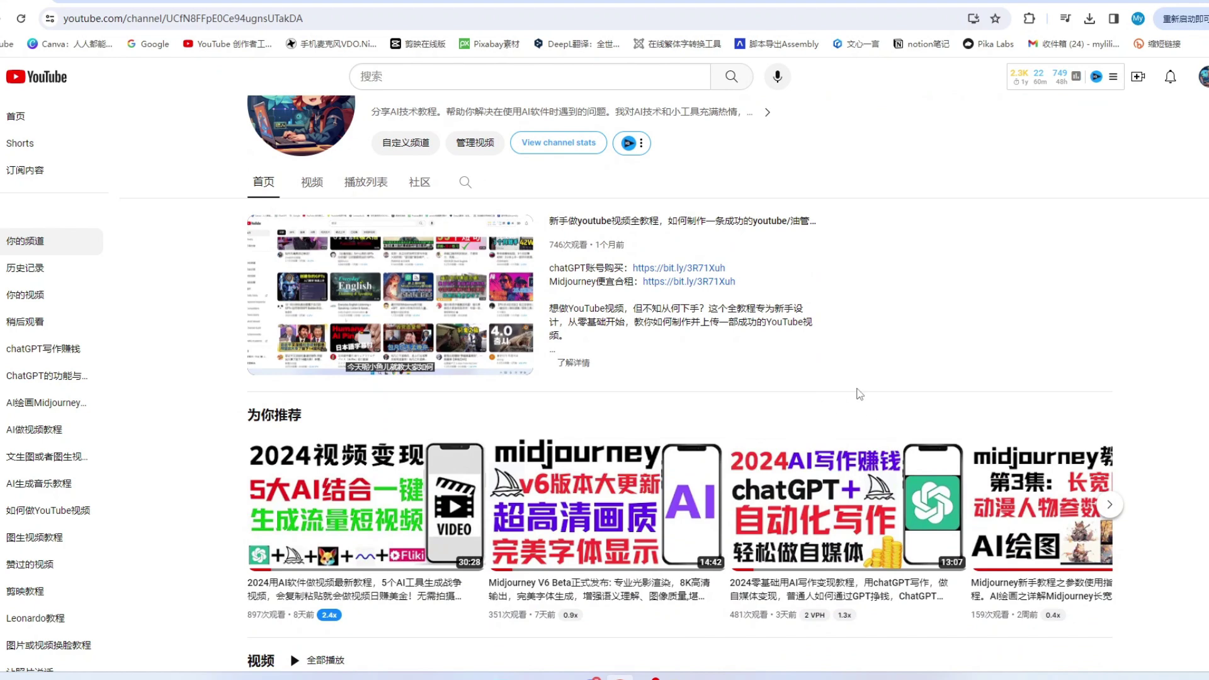
scroll(868, 393, up, 2)
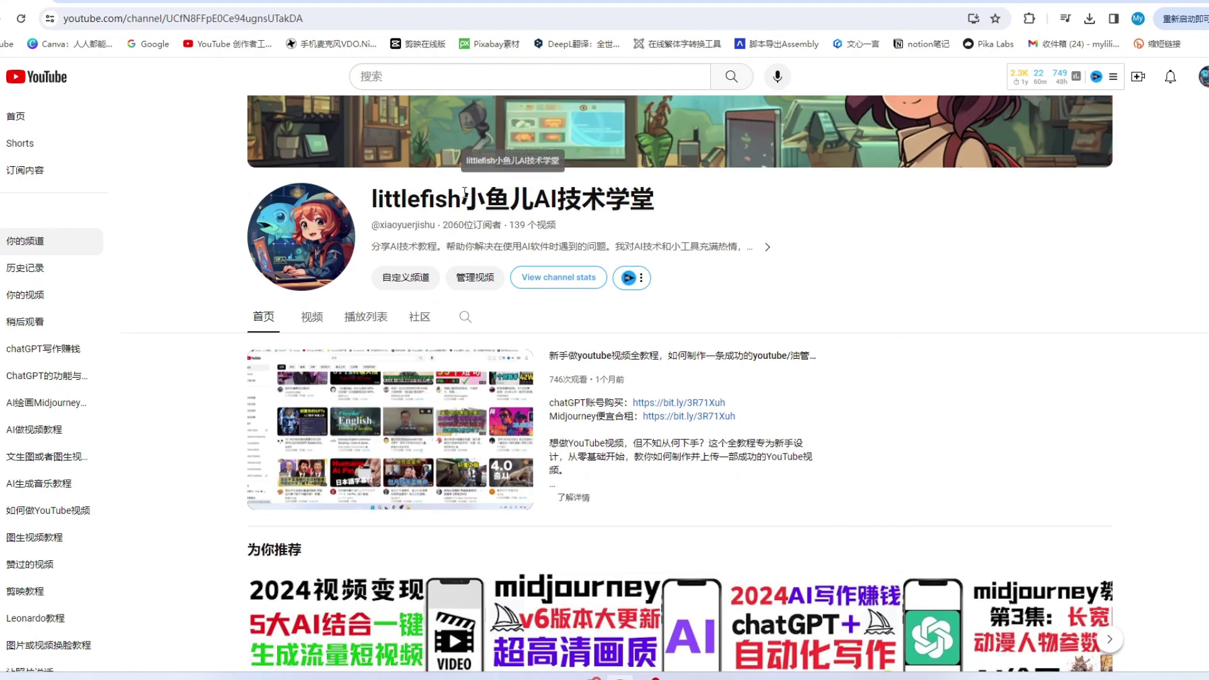
drag(463, 200, 655, 202)
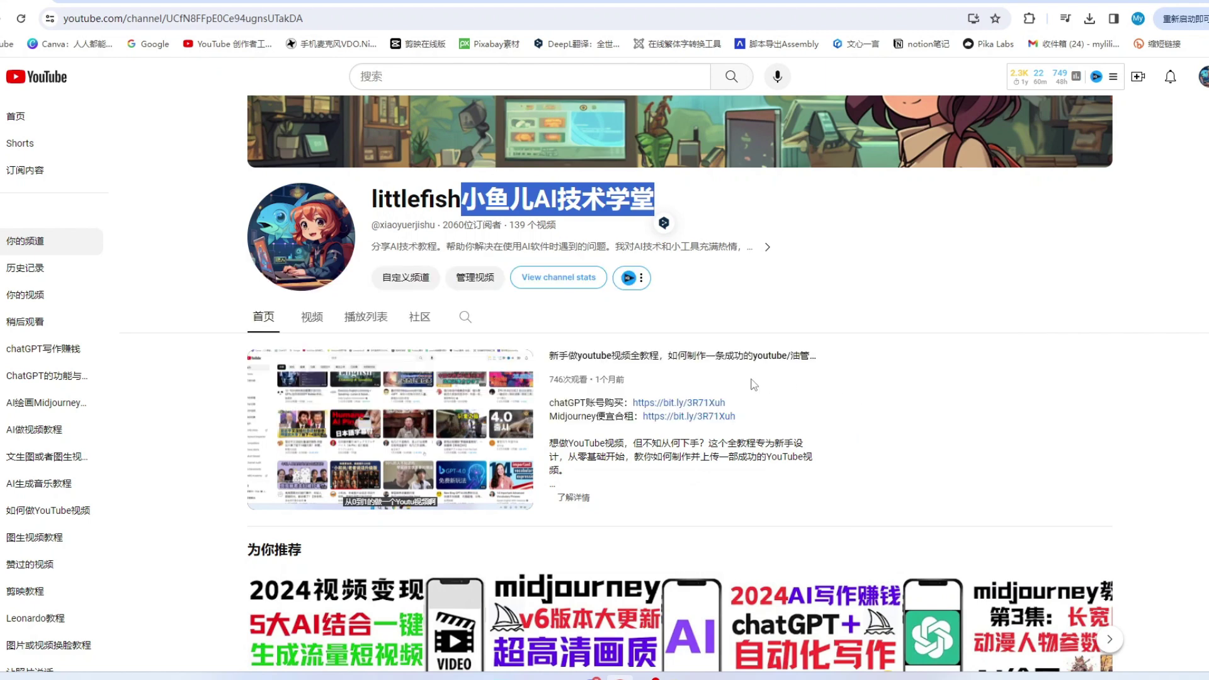
scroll(861, 443, down, 3)
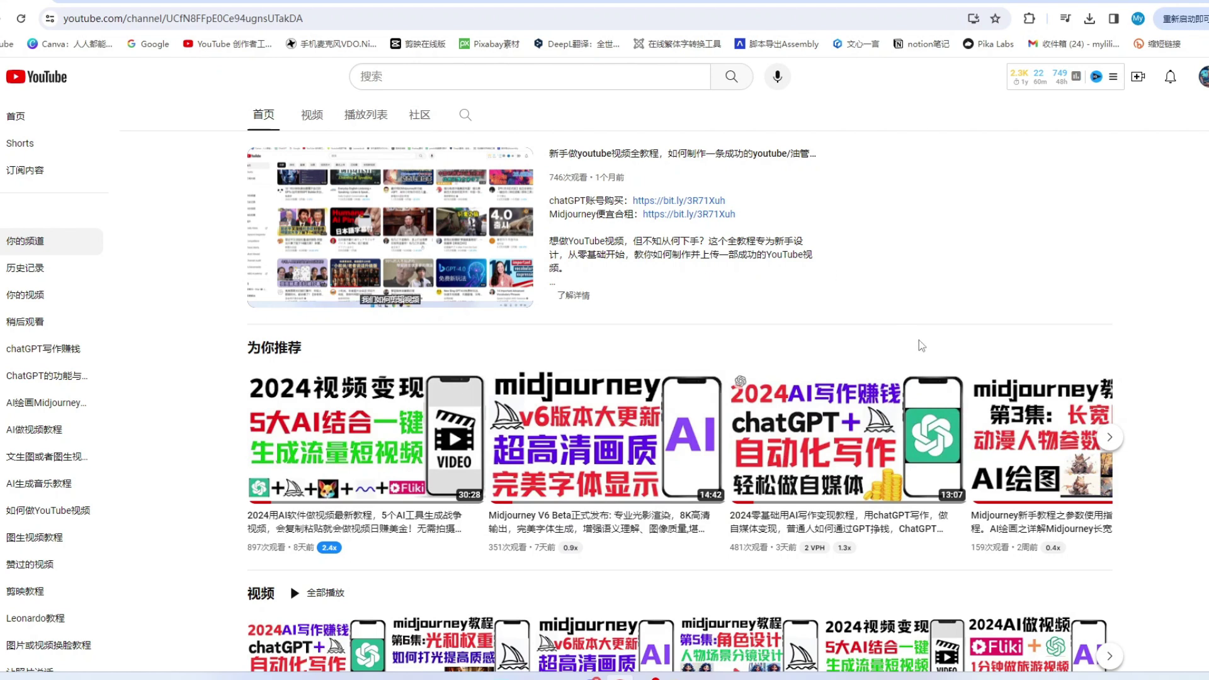
scroll(957, 313, down, 3)
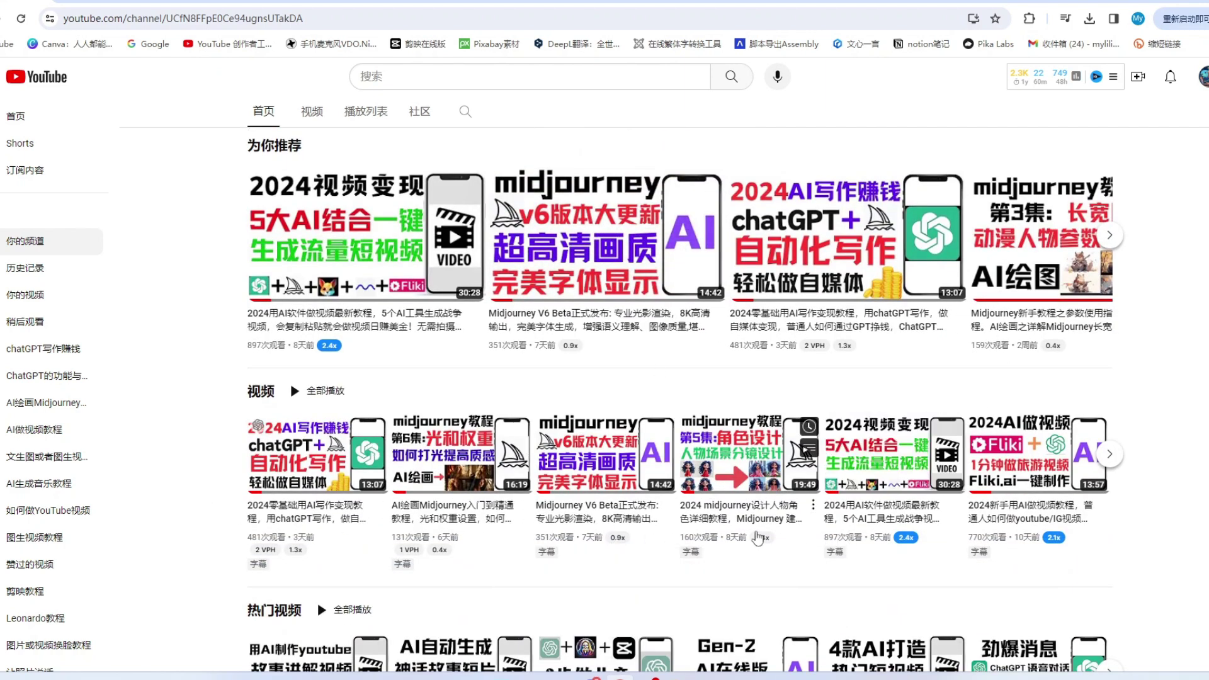
mouse_move(638, 531)
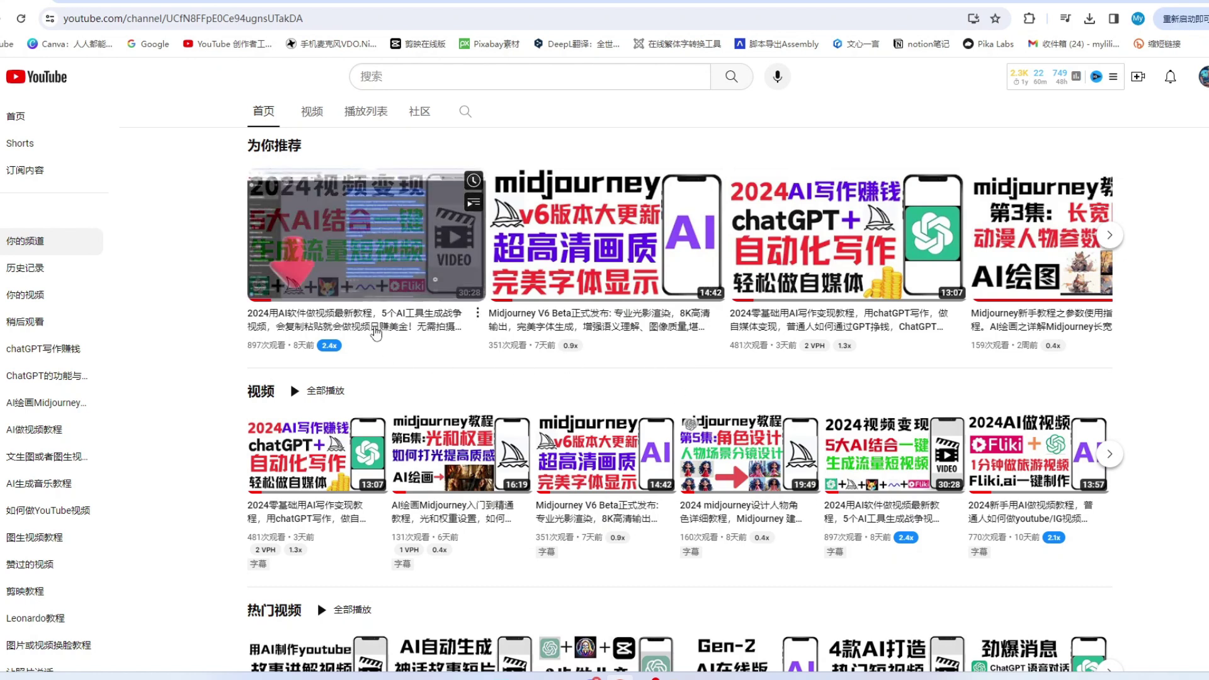
Step: Open the channel's tutorial on making war videos with five AI tools and view its full description
click(431, 341)
scroll(133, 528, down, 3)
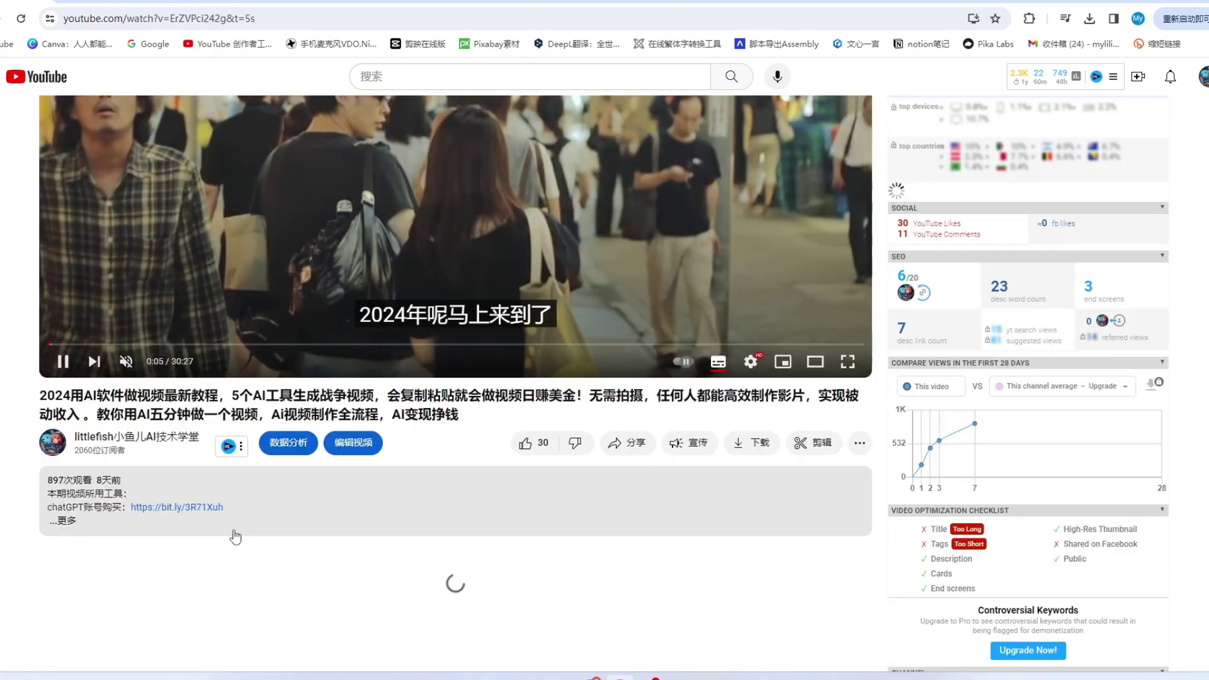
click(255, 542)
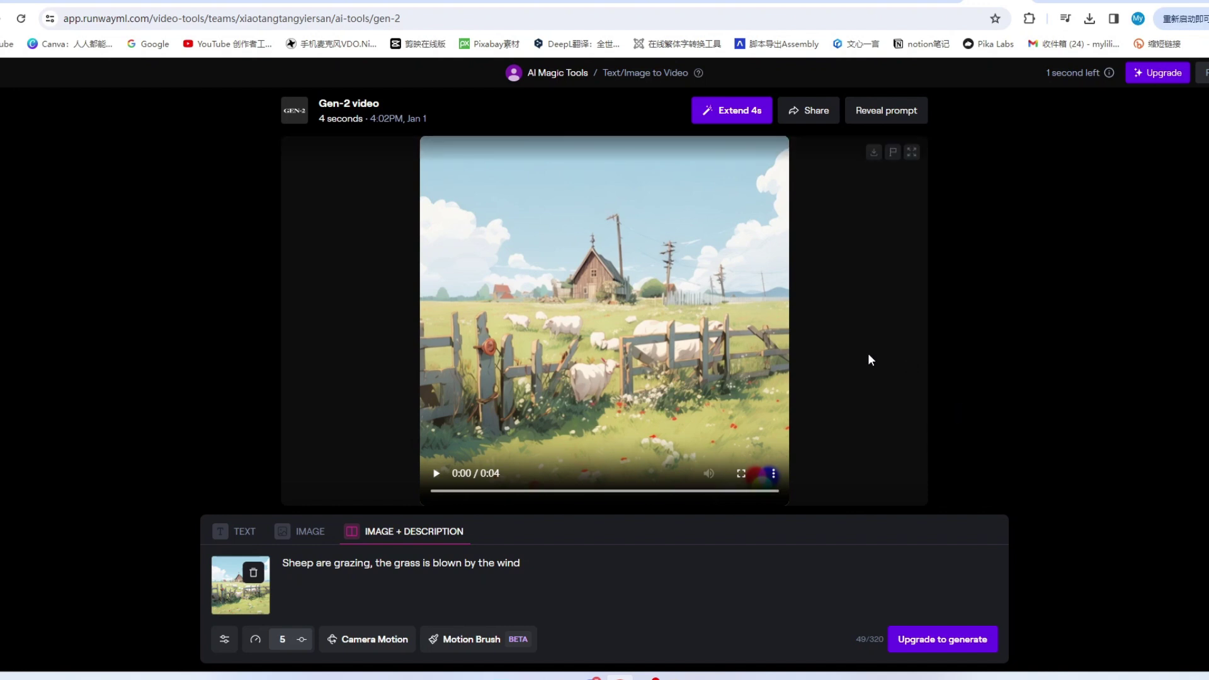
Step: Return to Runway and watch the generated Gen-2 pasture video in full screen
click(741, 474)
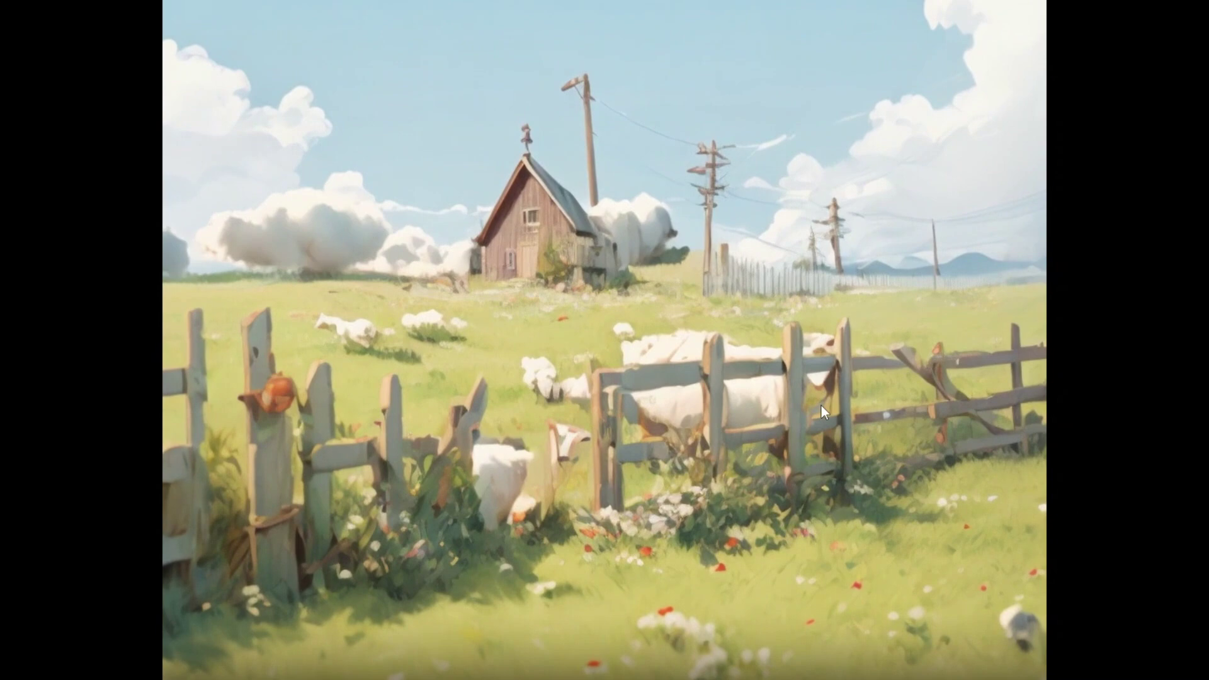
mouse_move(587, 415)
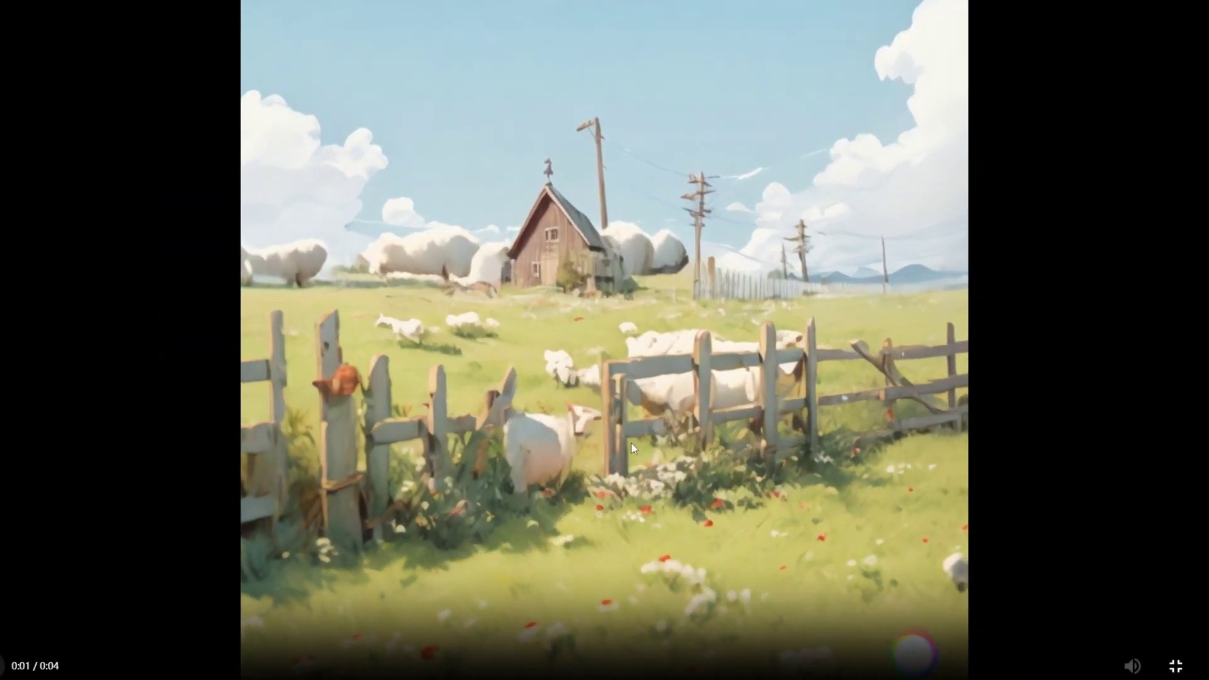
click(1175, 666)
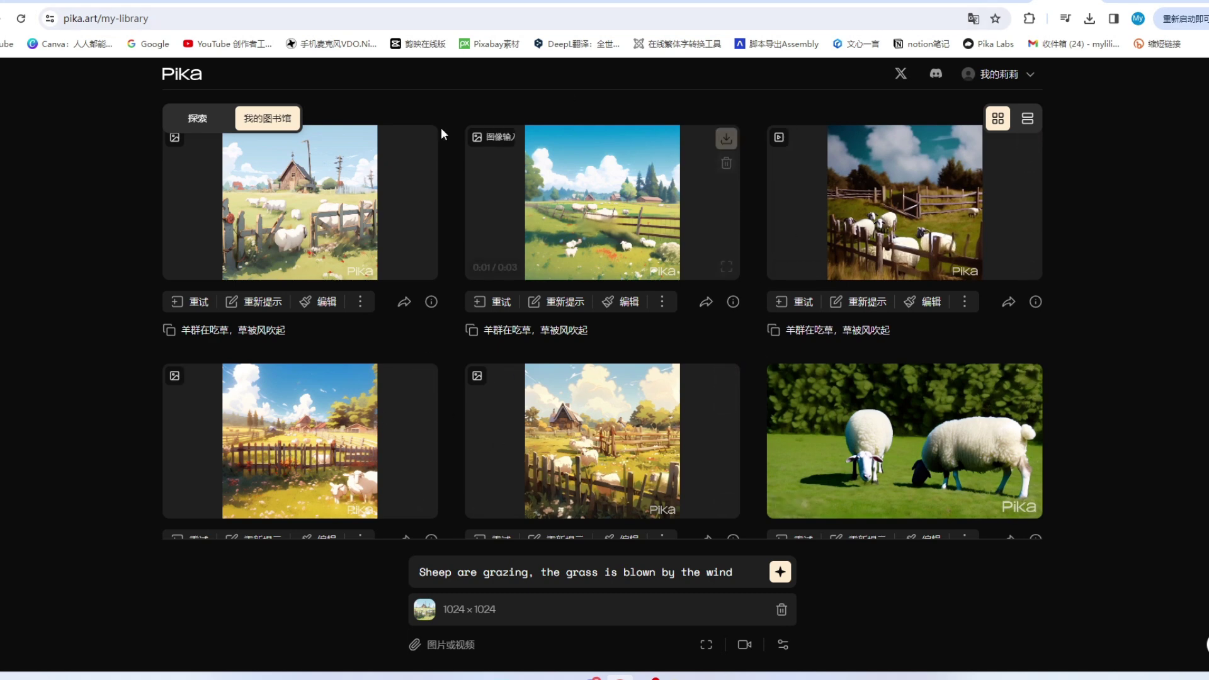
Step: Switch to Pika, preview the video with the wooden house and broken fence enlarged, and download it
mouse_move(271, 144)
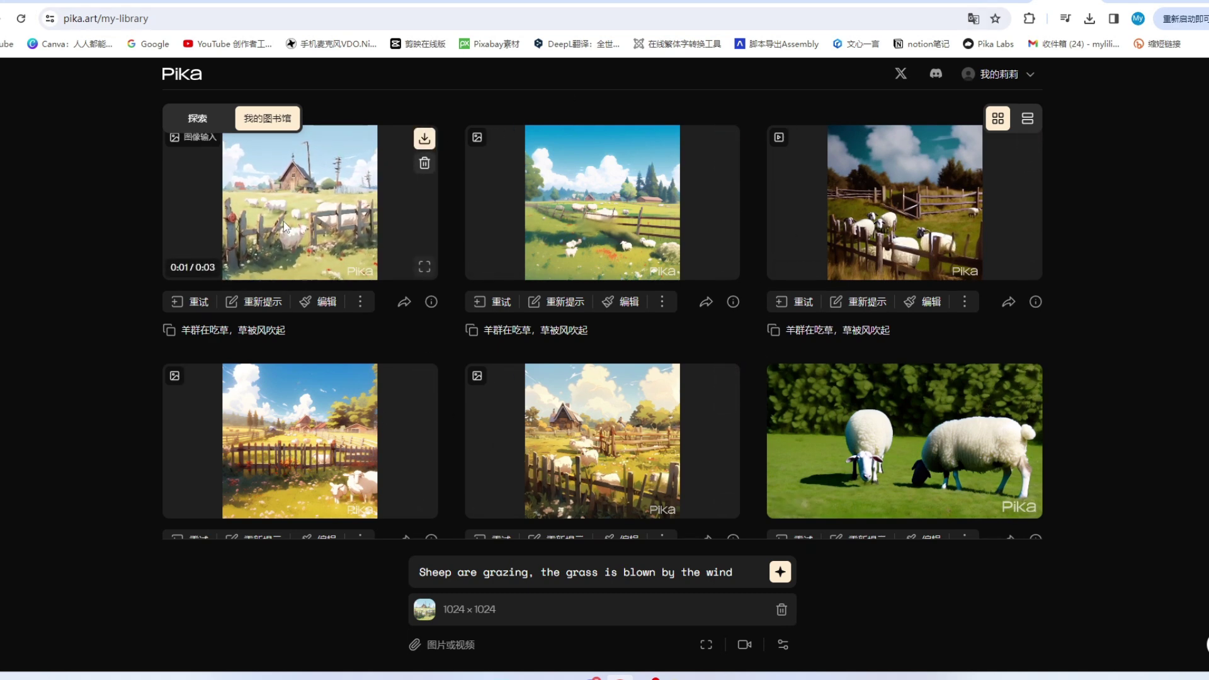
click(285, 226)
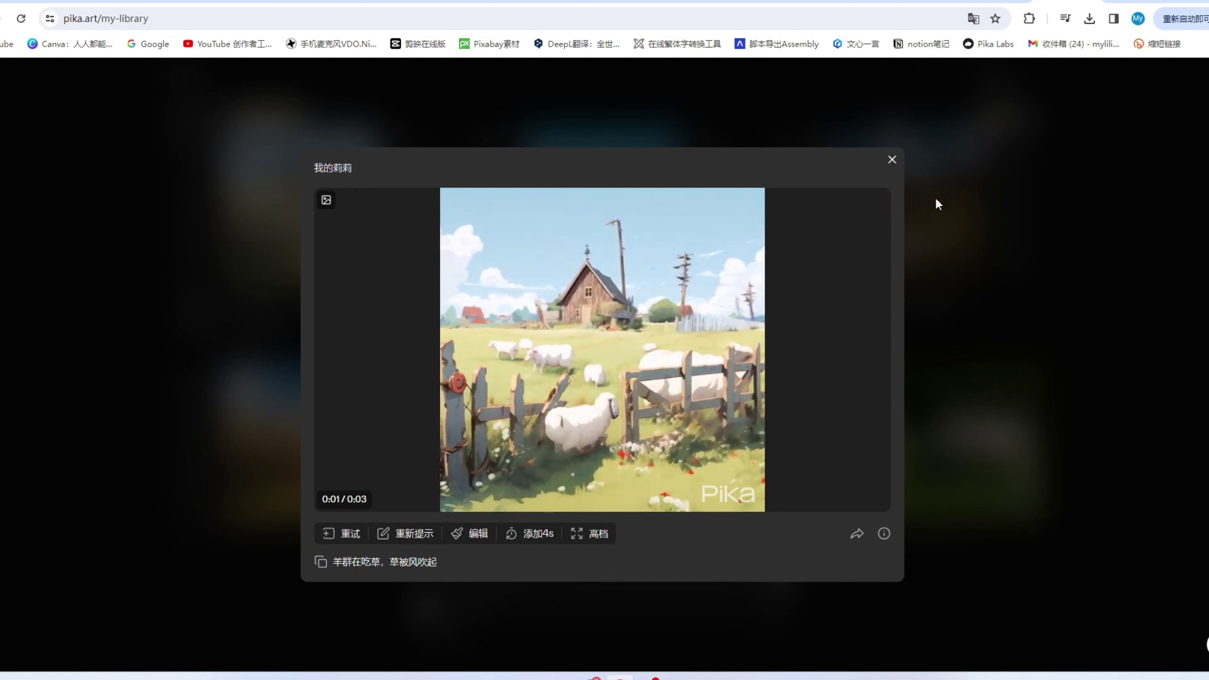
click(892, 160)
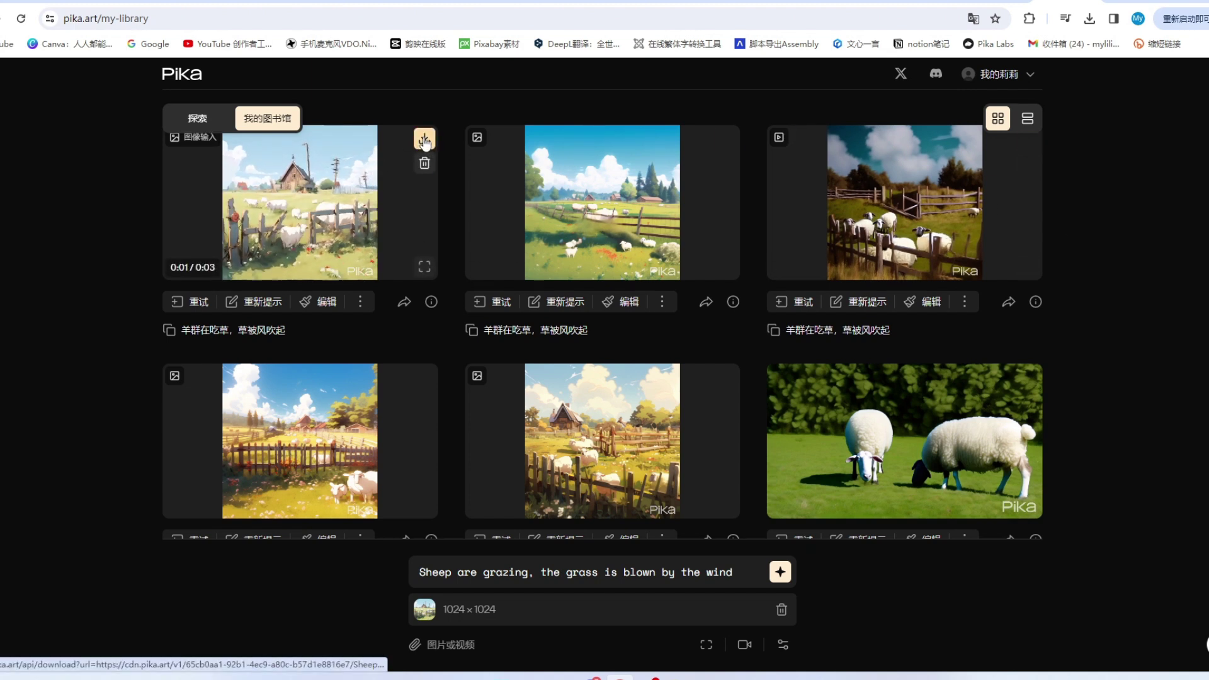
click(425, 140)
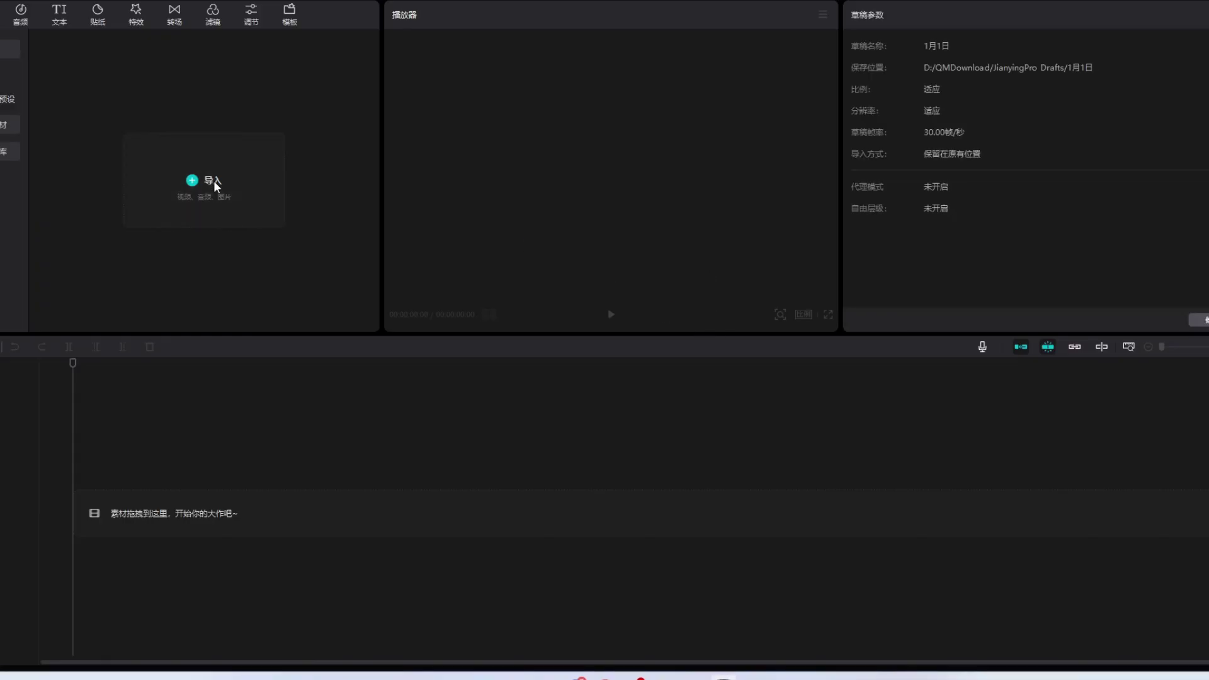
Step: In Jianying, import the four downloaded sheep pasture clips and place them one after another on the timeline
click(213, 180)
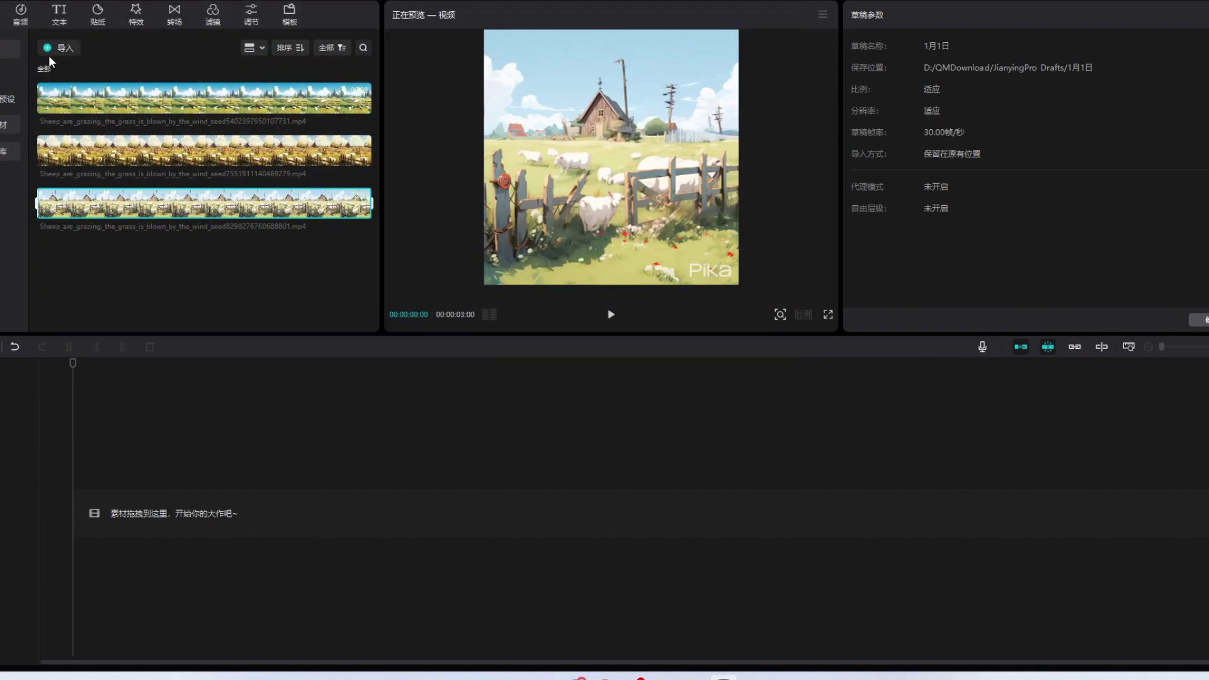
click(63, 52)
drag(204, 98, 79, 521)
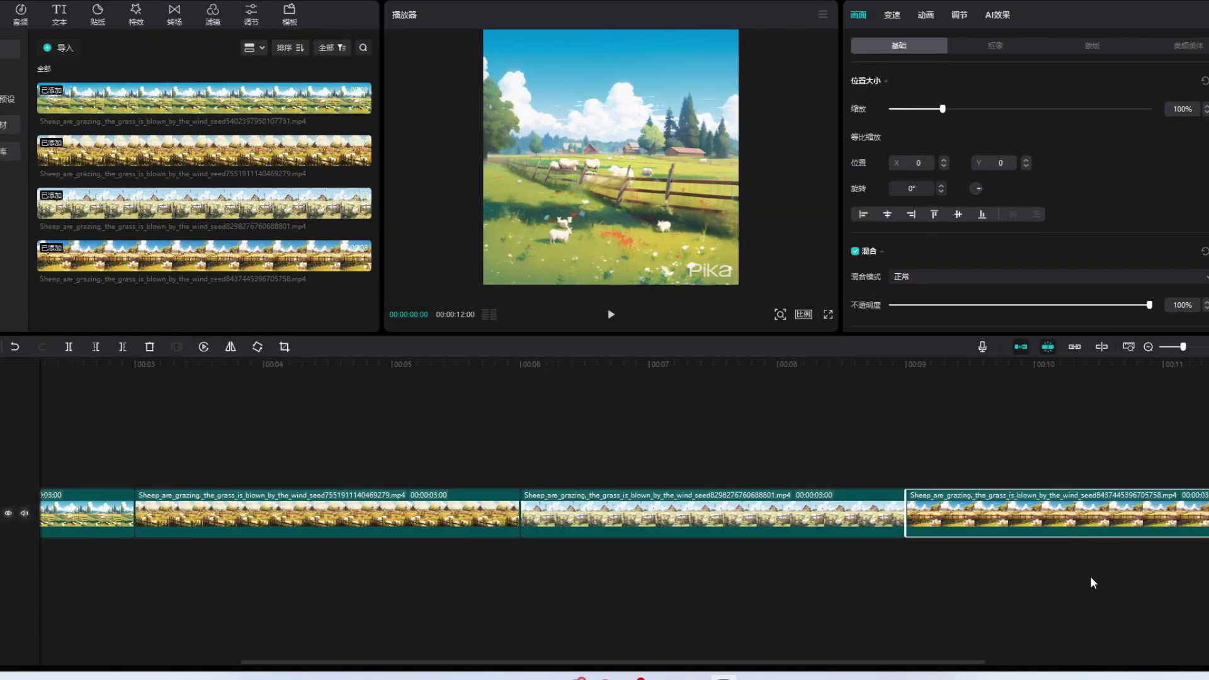
Step: Fit all timeline clips to a 16:9 frame and play the sequence through to its end
click(580, 580)
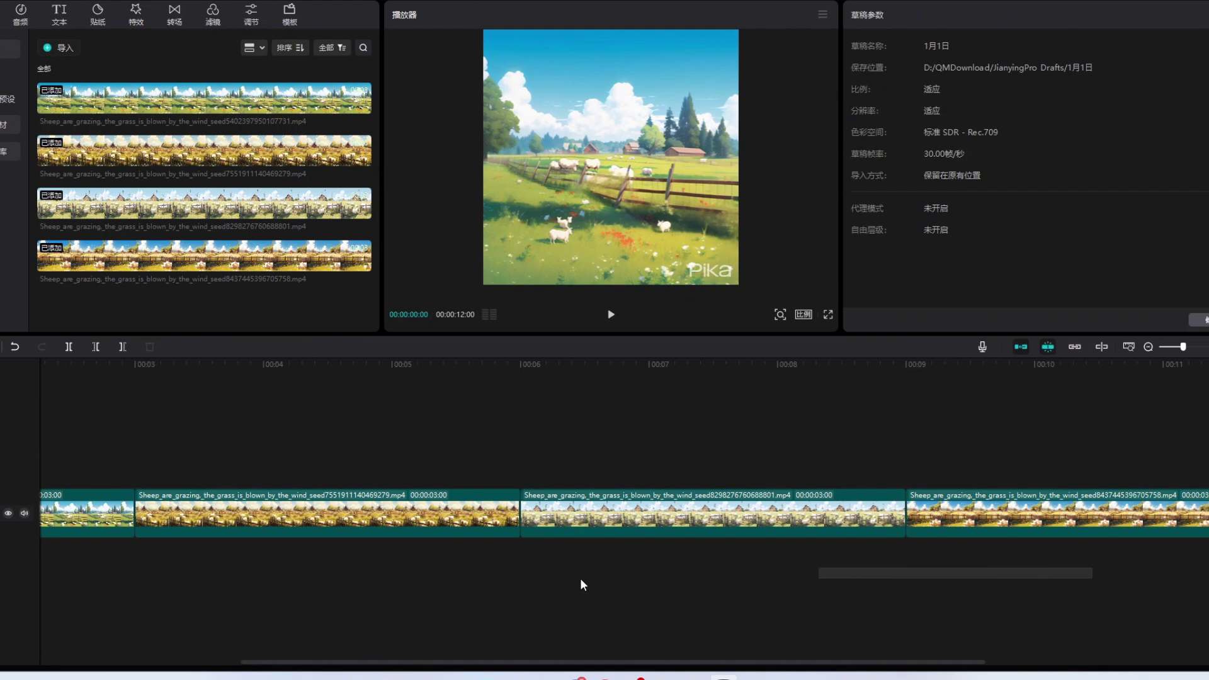
key(ctrl+a)
scroll(532, 602, left, 5)
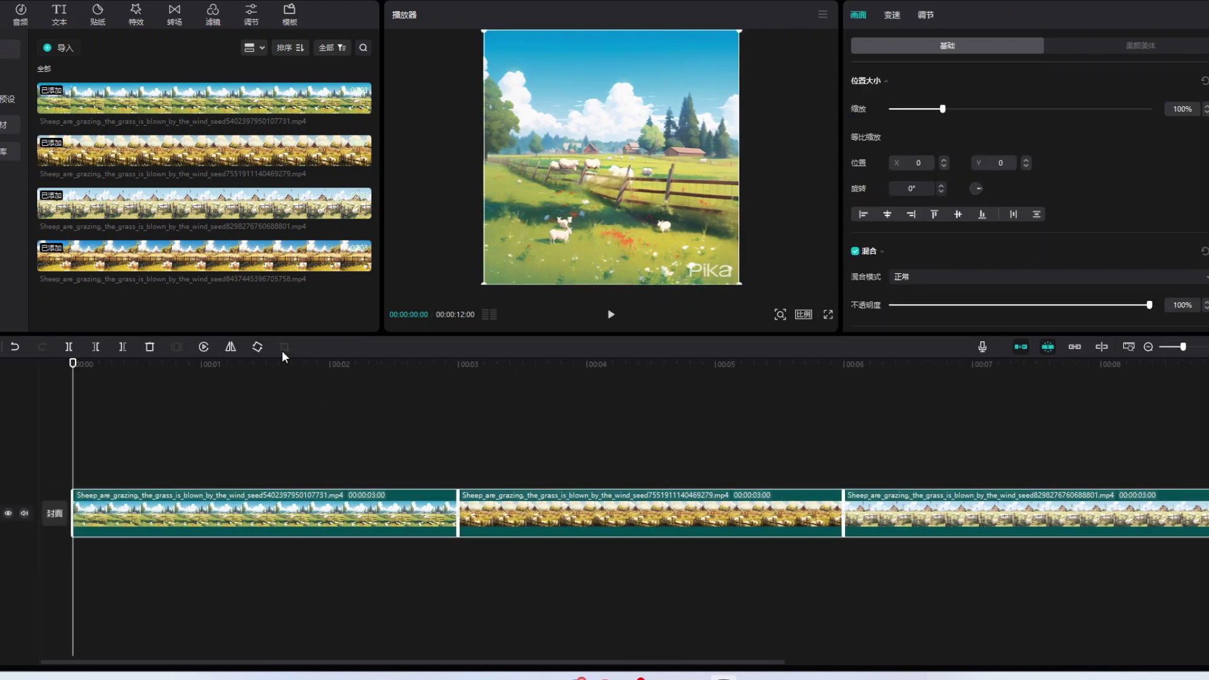
click(292, 391)
key(space)
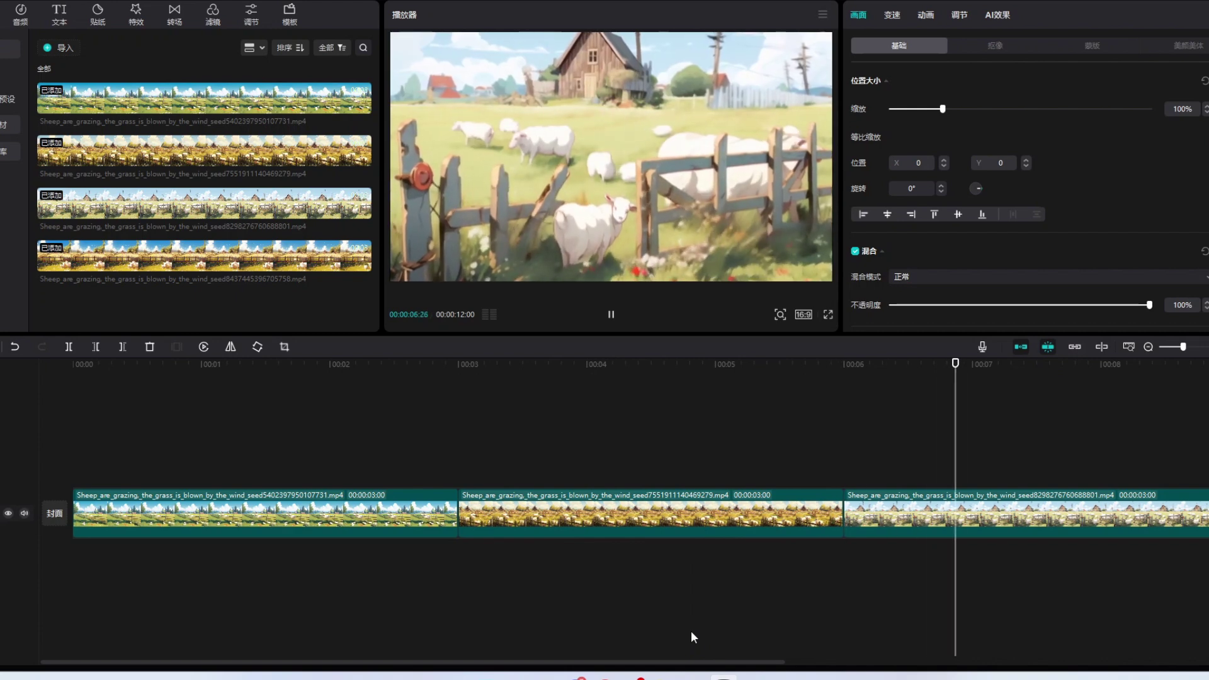
key(Down)
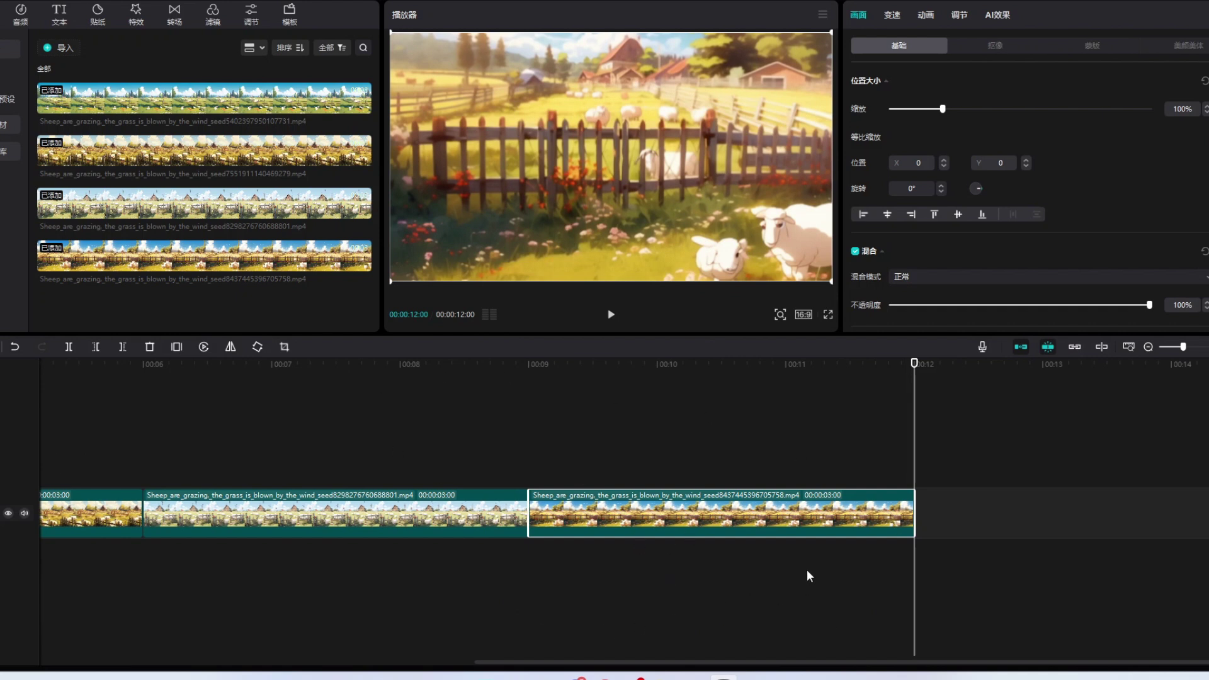
Step: Select the sheep clips on the timeline, then switch to Pika and enlarge the library video of sheep behind a fence under dark blue sky
drag(810, 577, 239, 547)
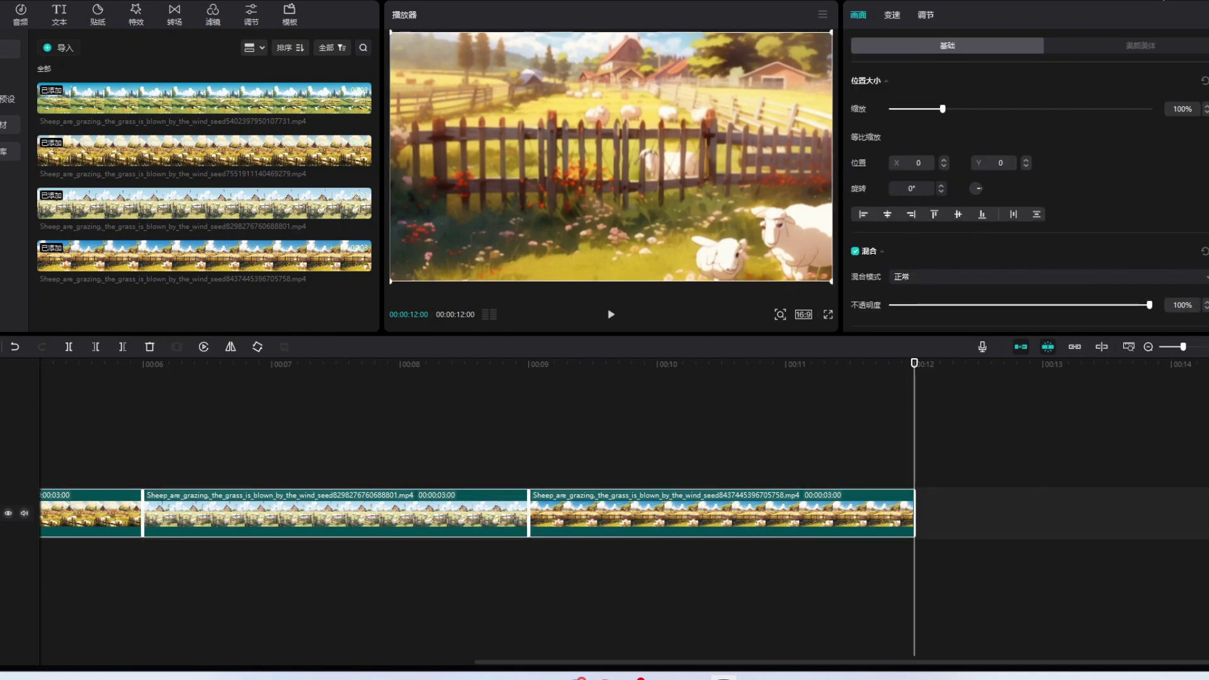
click(1164, 1)
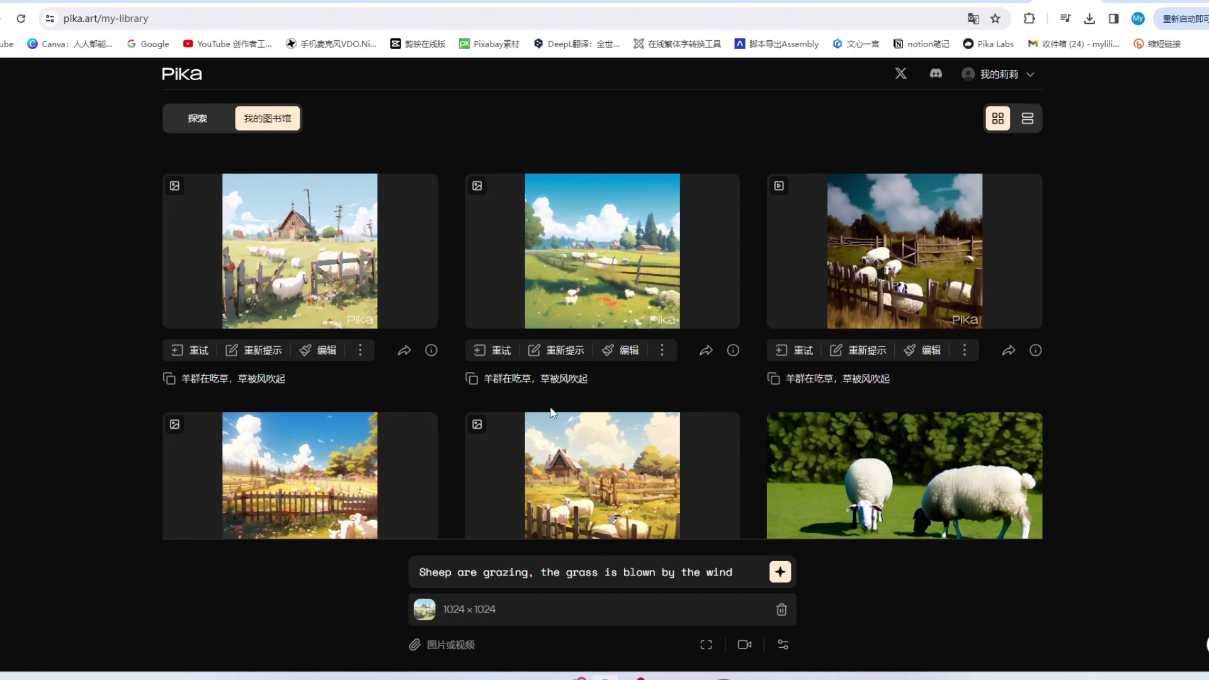
mouse_move(479, 445)
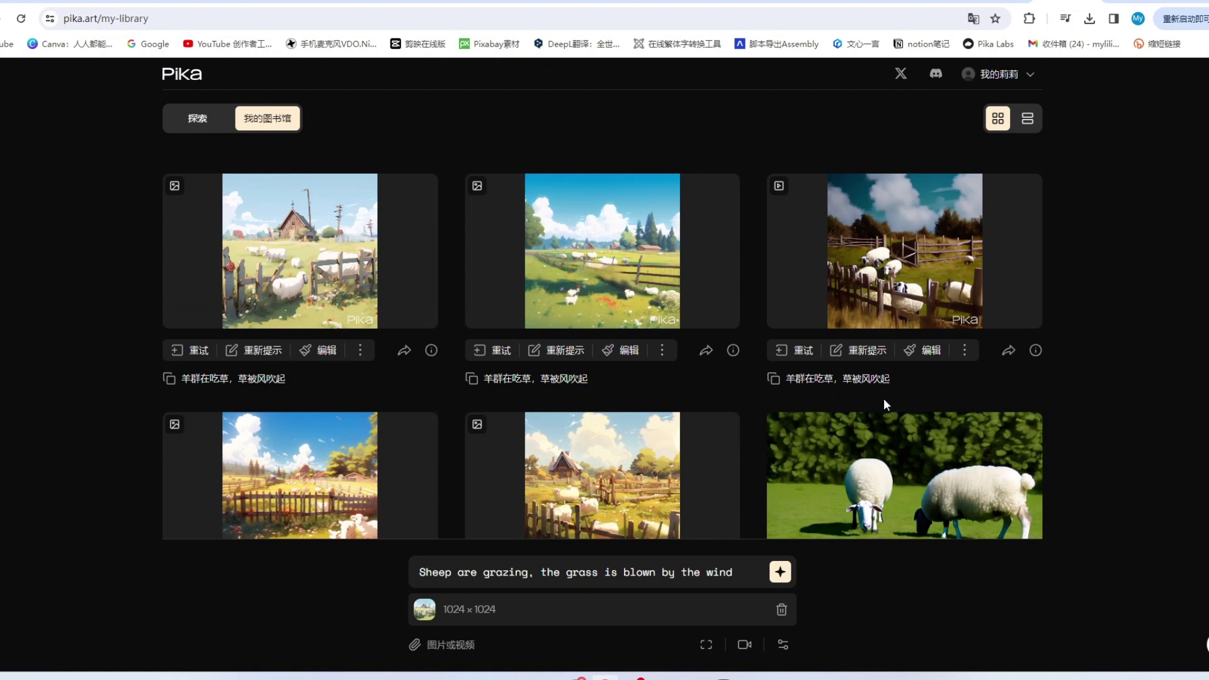
click(799, 300)
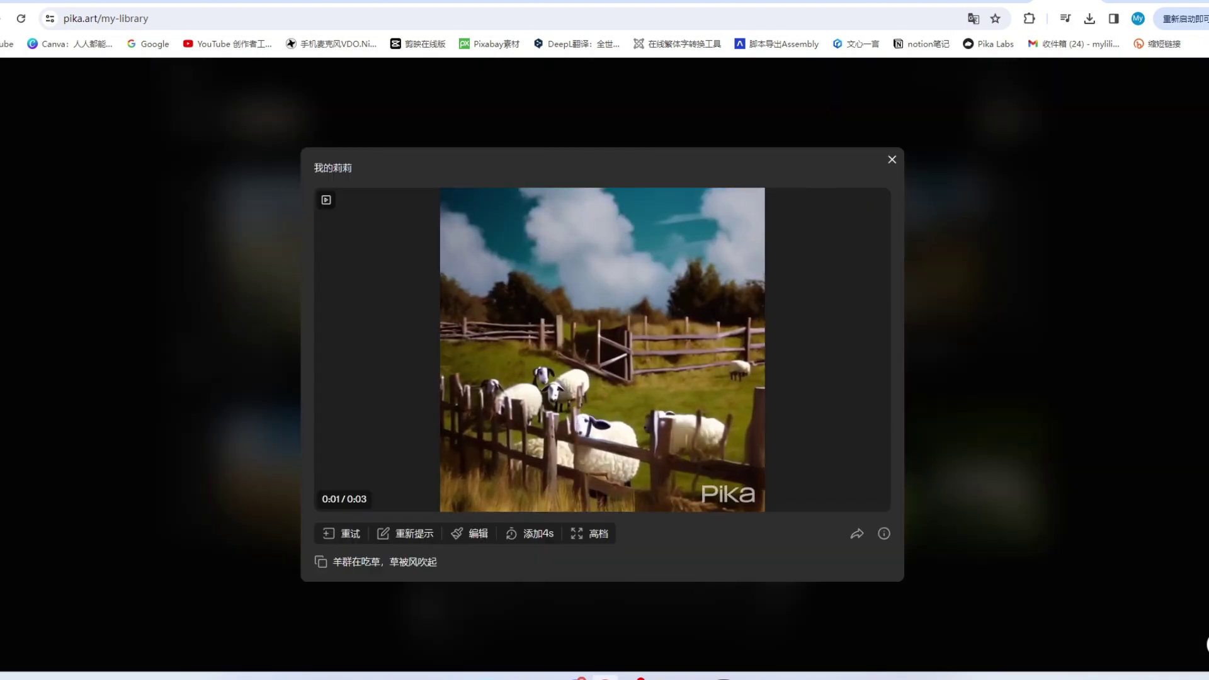
Step: Switch to the Midjourney chat in Discord, return to Chrome, and browse the YouTube channel's home page down to its recommended videos
click(641, 677)
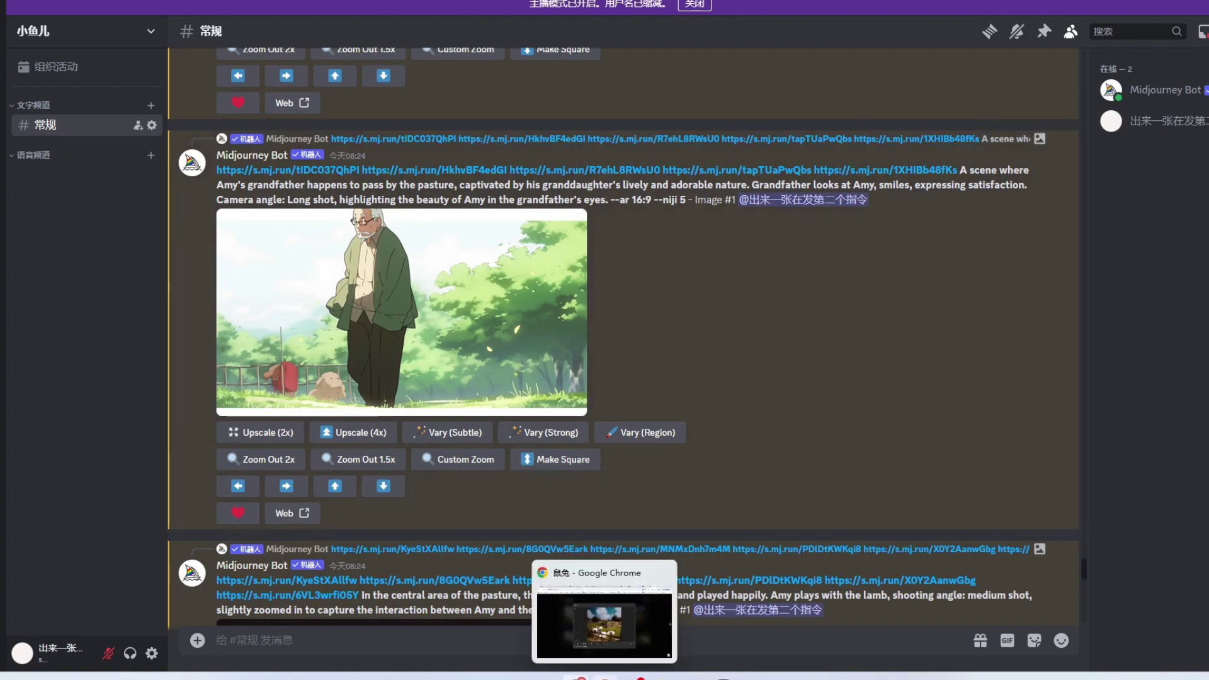
click(607, 624)
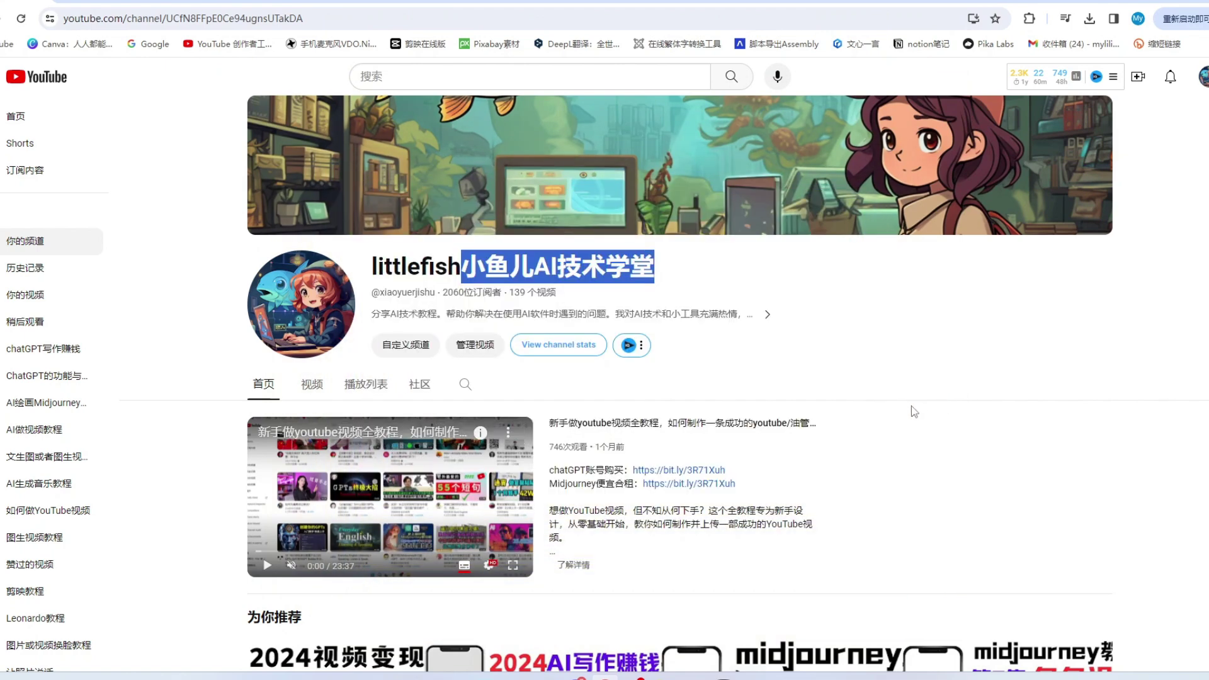
scroll(914, 410, down, 1)
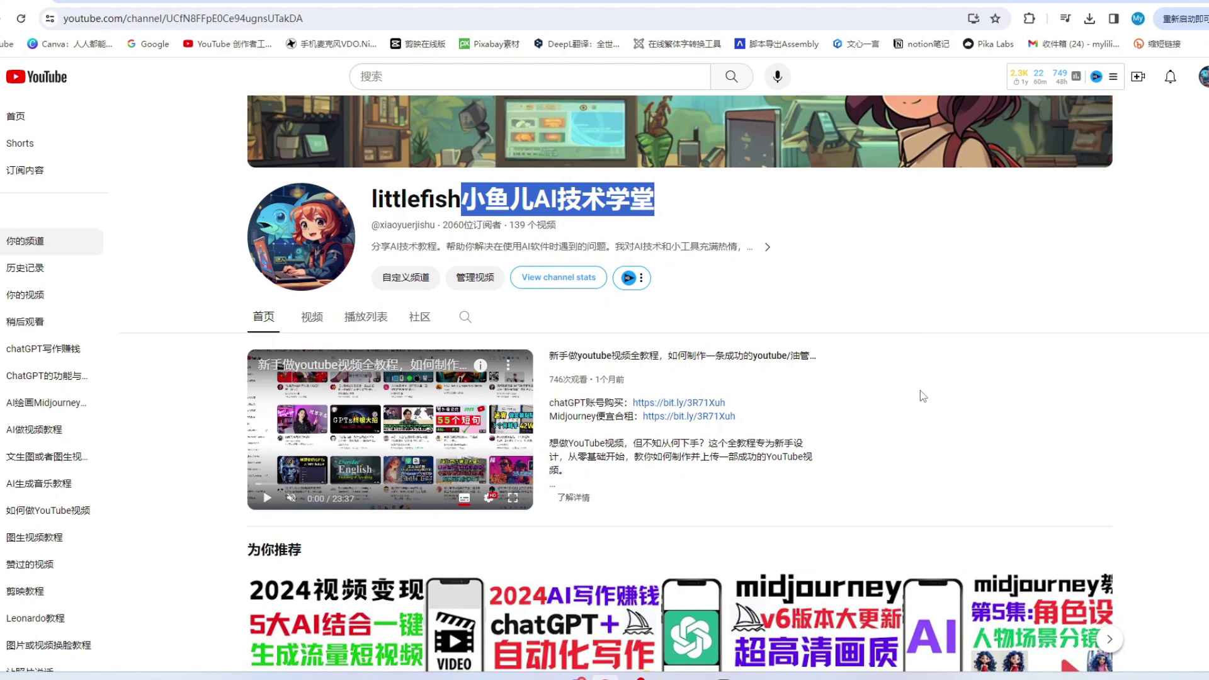
scroll(923, 396, down, 2)
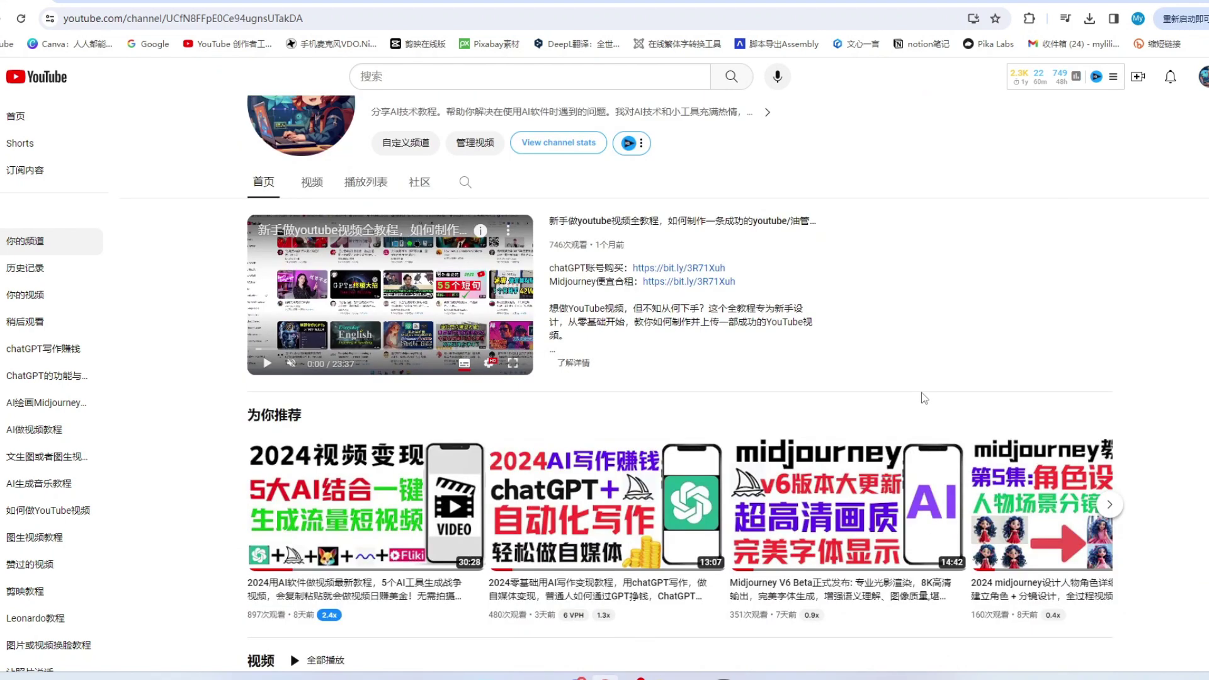